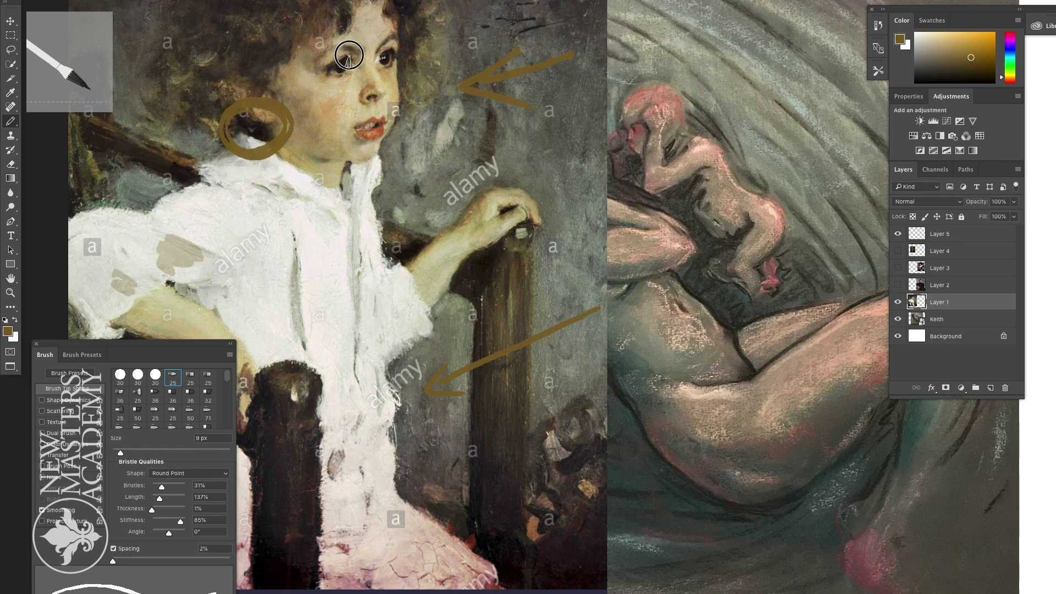
Step: Circle dark accents on the two chair posts of the child portrait, and undo the circle annotations
drag(484, 263, 492, 268)
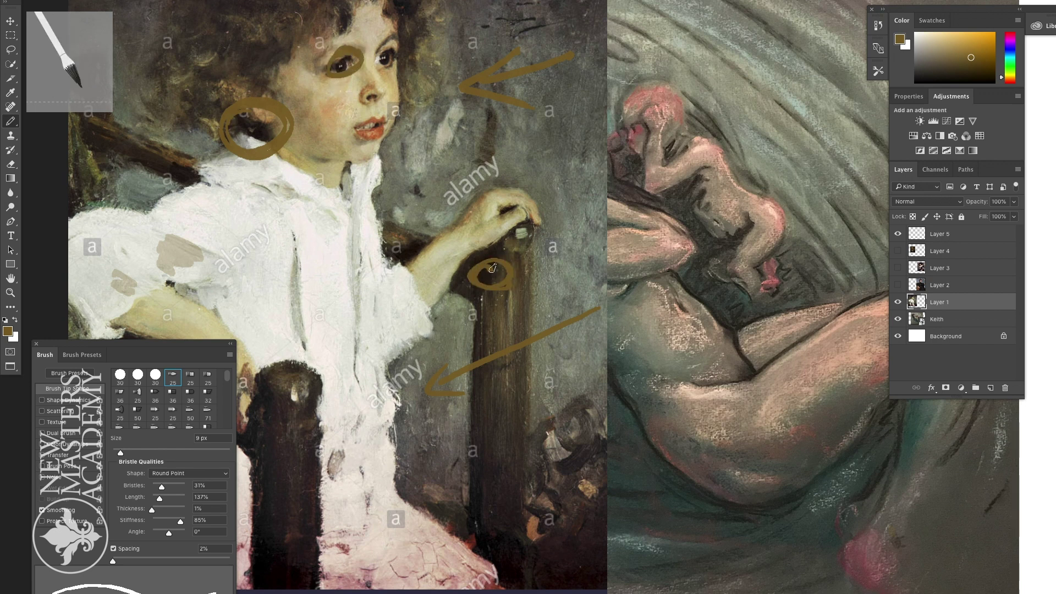
drag(304, 466, 287, 494)
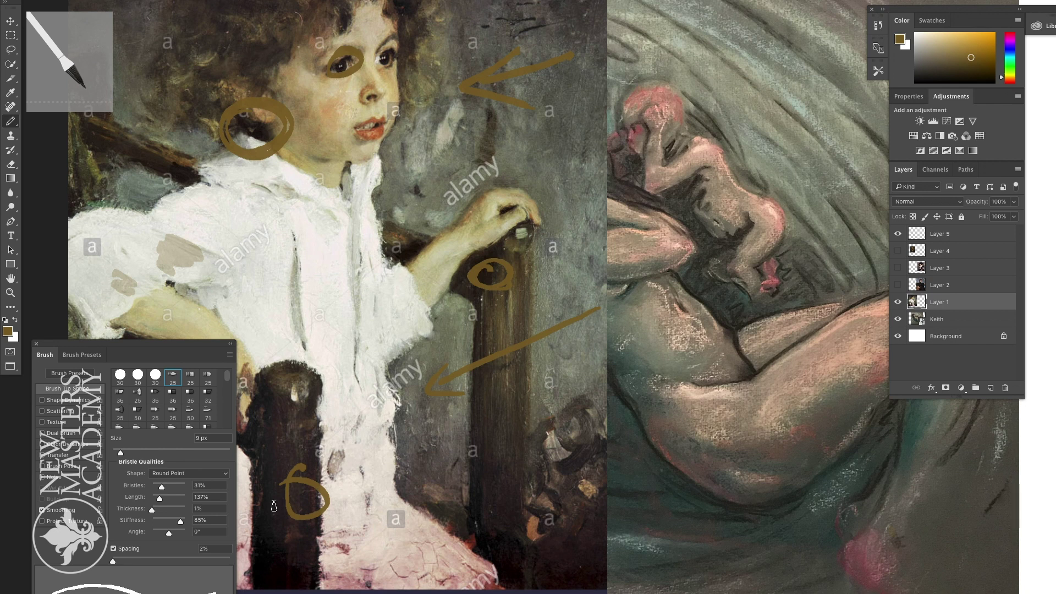
key(ctrl+z)
key(ctrl+z)
key(ctrl+z)
key(ctrl+z)
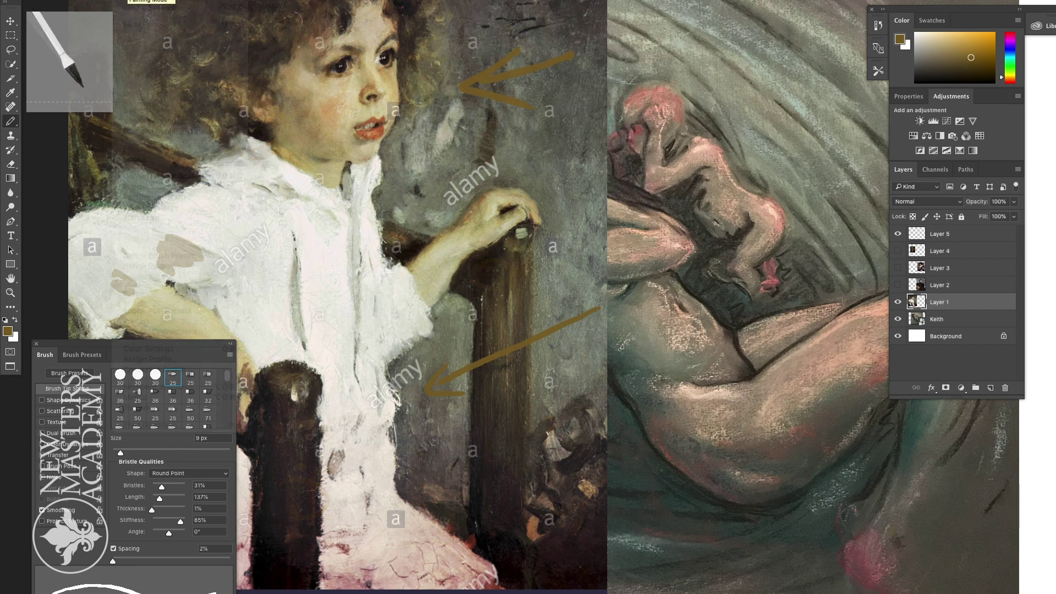
Step: Draw brush lines over the child's cheek, jaw, brow, nose and neck, with a short stroke on the hand
drag(285, 98, 379, 158)
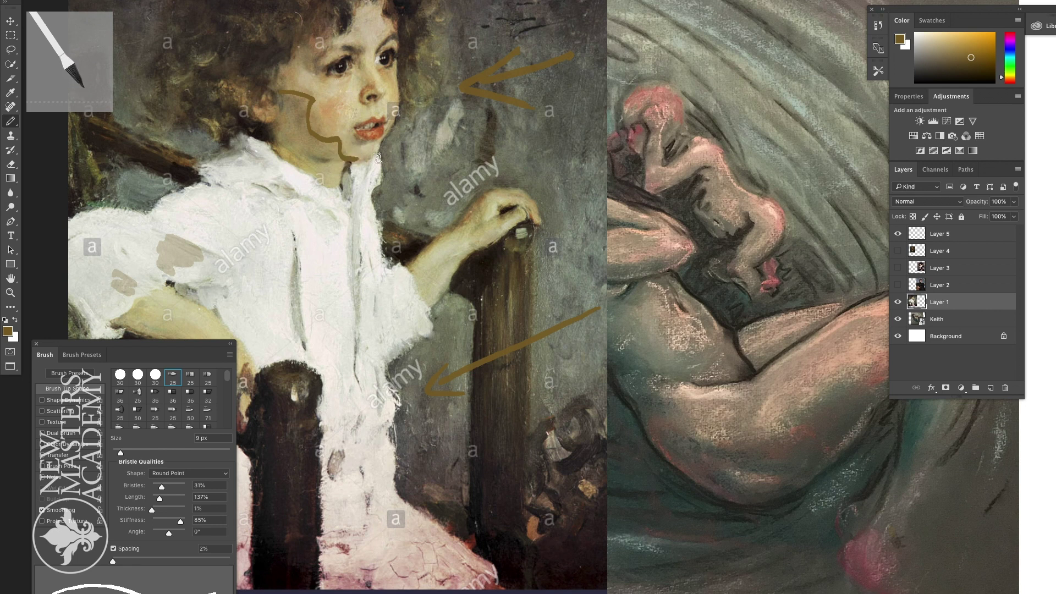
drag(345, 93, 340, 101)
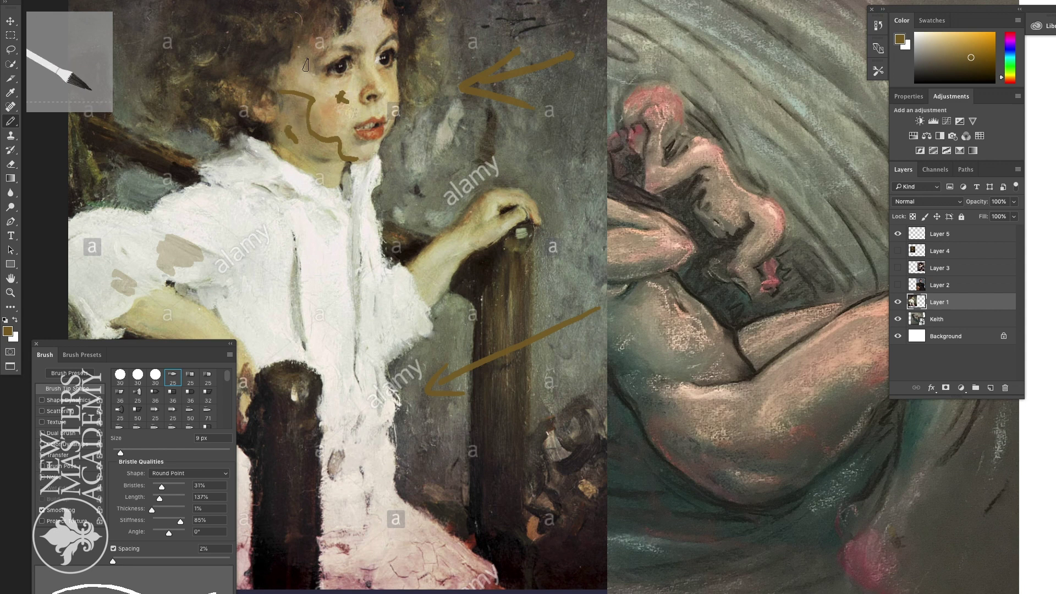
click(358, 41)
drag(370, 66, 358, 71)
mouse_move(348, 33)
mouse_down()
mouse_move(316, 43)
mouse_move(306, 70)
mouse_up()
drag(334, 113, 319, 162)
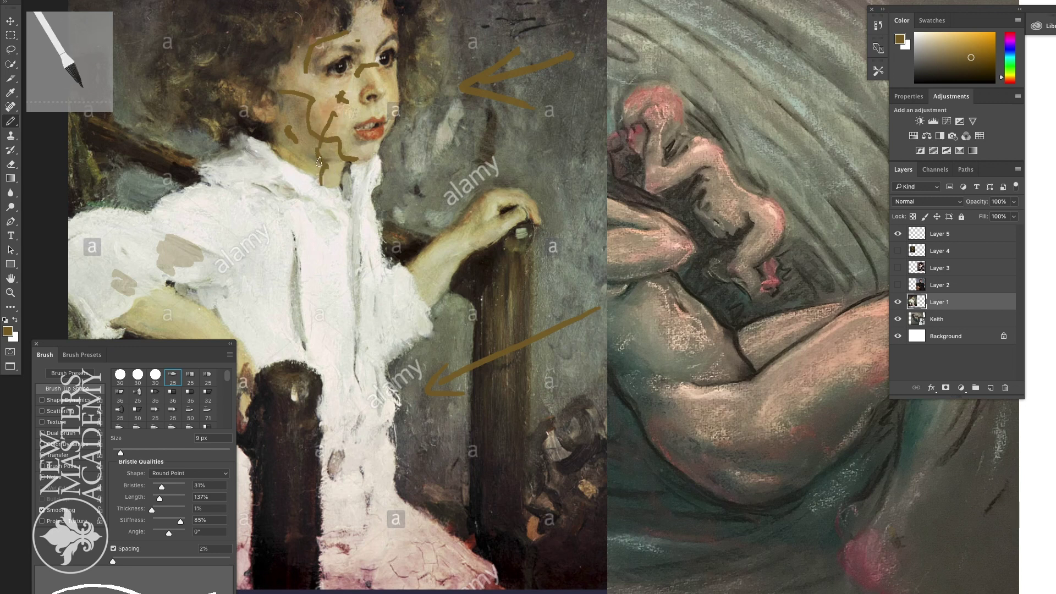
drag(491, 210, 465, 208)
Step: Step back through the history until all the line annotations on the child's face and hand are removed
click(120, 0)
click(135, 7)
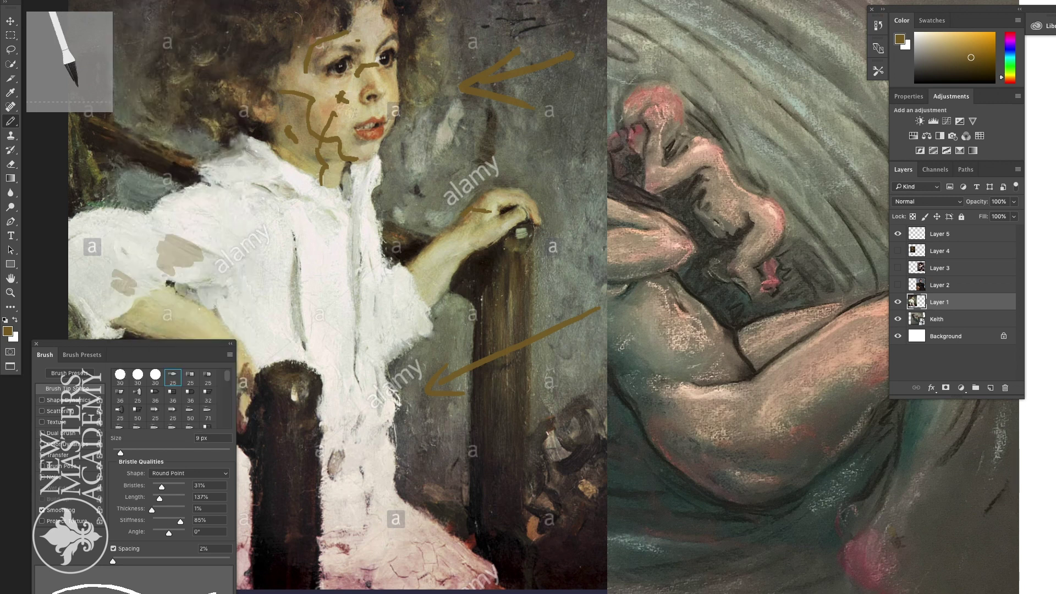
click(120, 0)
click(134, 7)
click(149, 7)
click(128, 1)
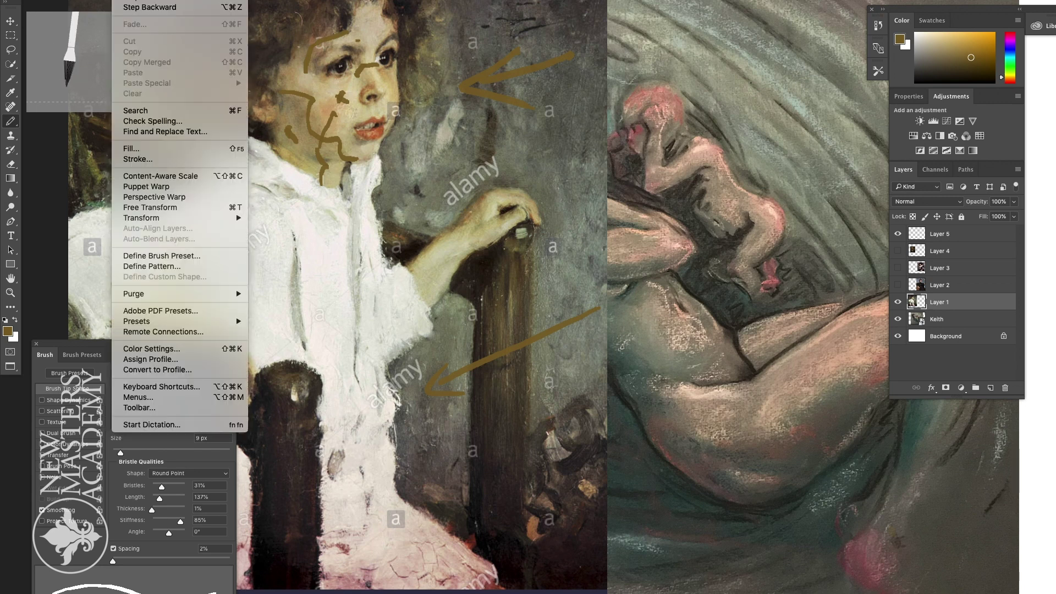
click(137, 8)
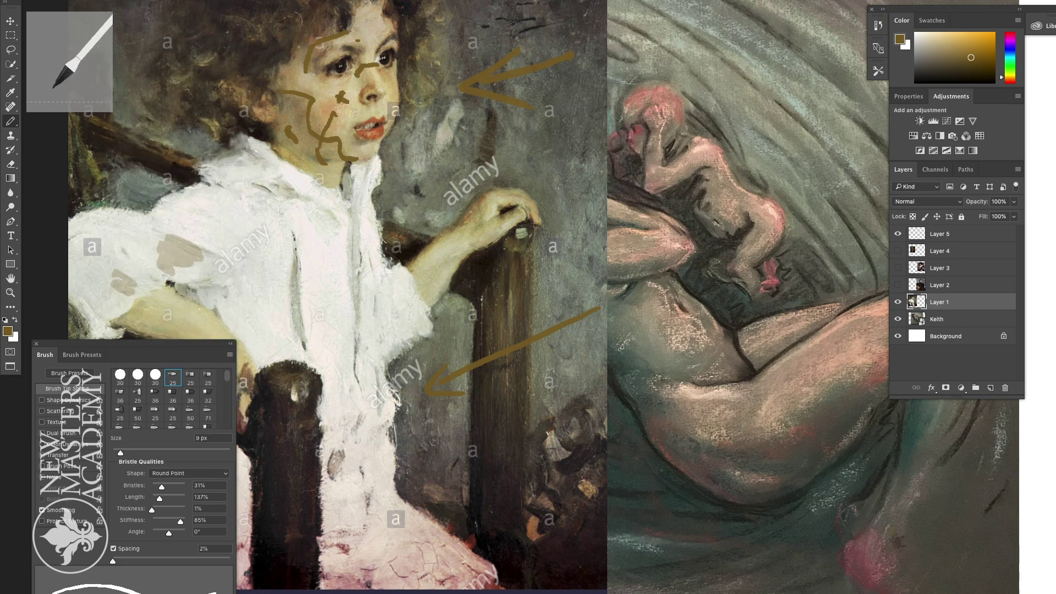
click(129, 2)
click(138, 7)
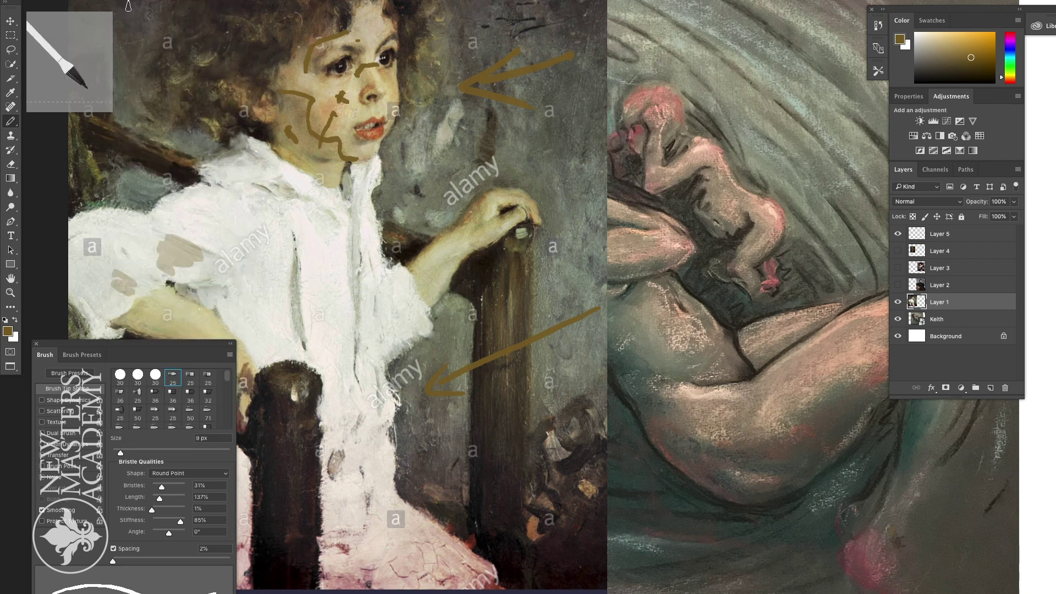
click(128, 1)
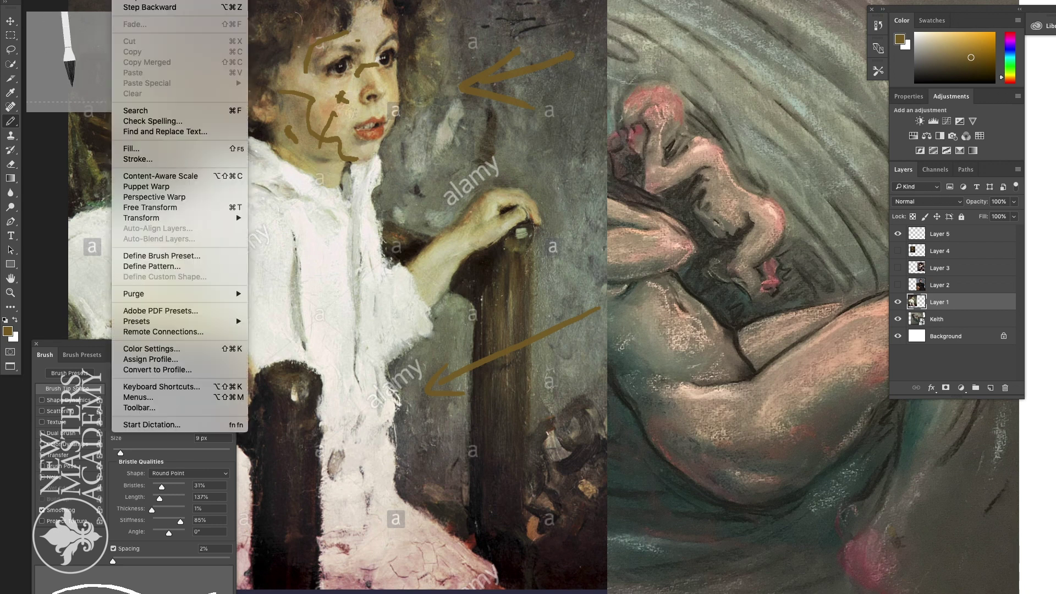
click(138, 7)
click(128, 1)
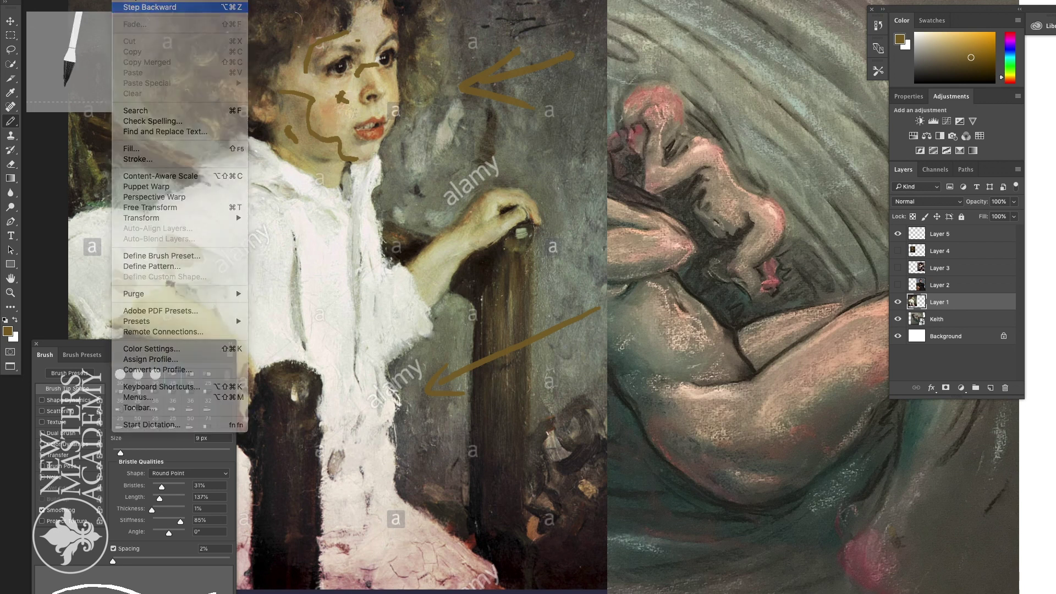
click(137, 7)
click(127, 1)
click(137, 7)
click(128, 1)
click(138, 7)
click(128, 1)
click(138, 7)
click(128, 1)
click(134, 7)
click(128, 1)
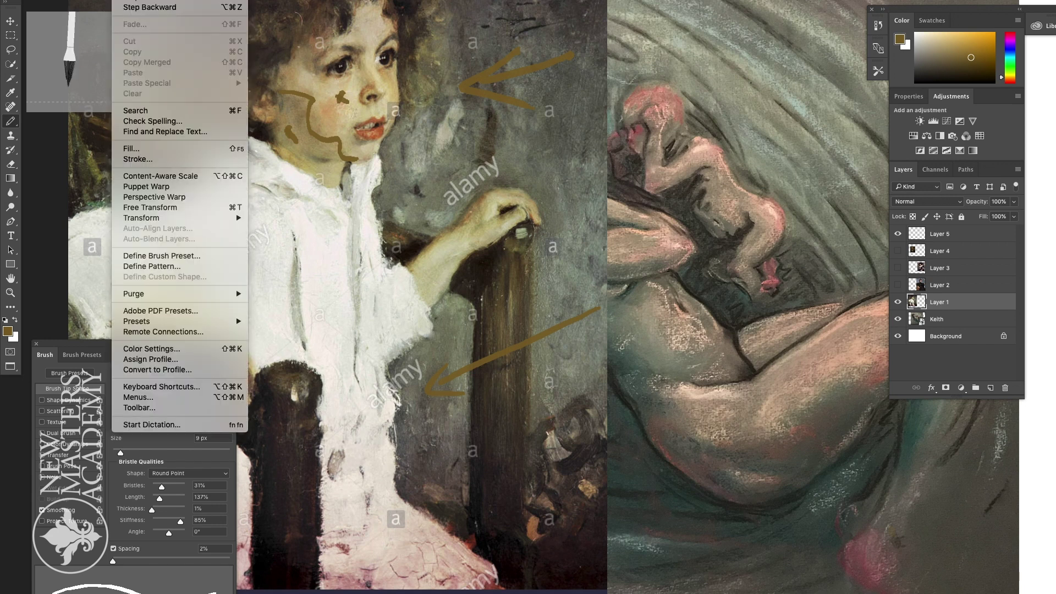
click(135, 7)
click(128, 1)
click(134, 7)
click(128, 1)
click(135, 8)
click(127, 1)
click(136, 7)
click(127, 2)
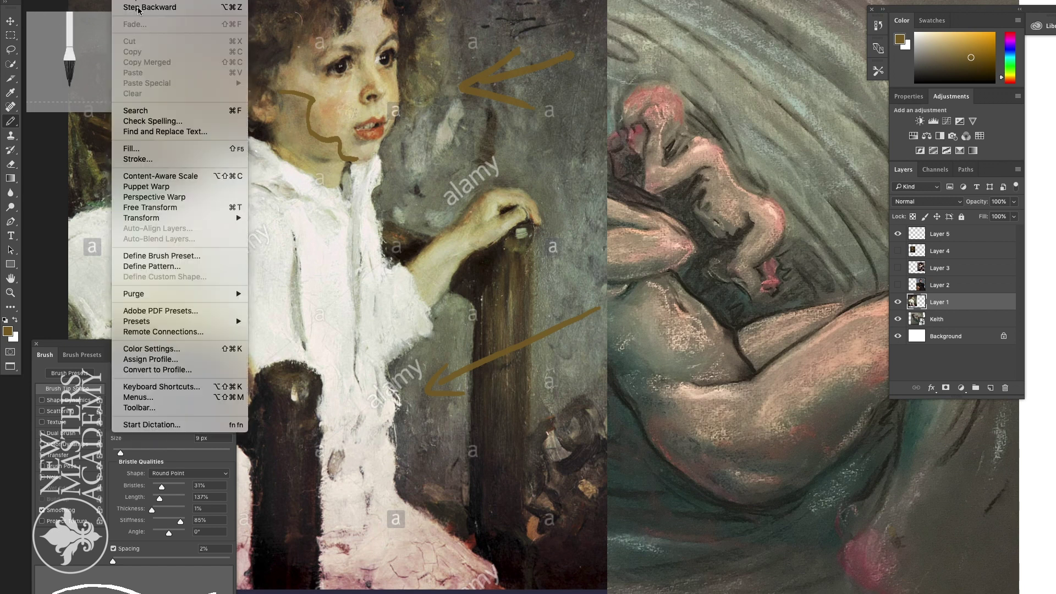
click(136, 7)
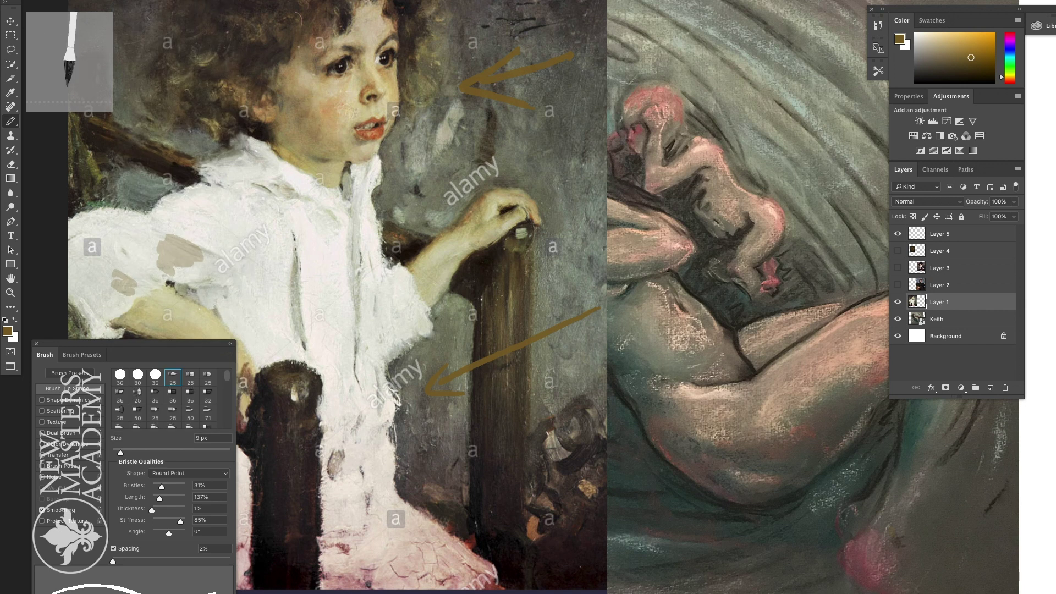
Step: Show Layer 2, move the panels clear of the woman's face, and make Layer 5 the active layer
click(898, 285)
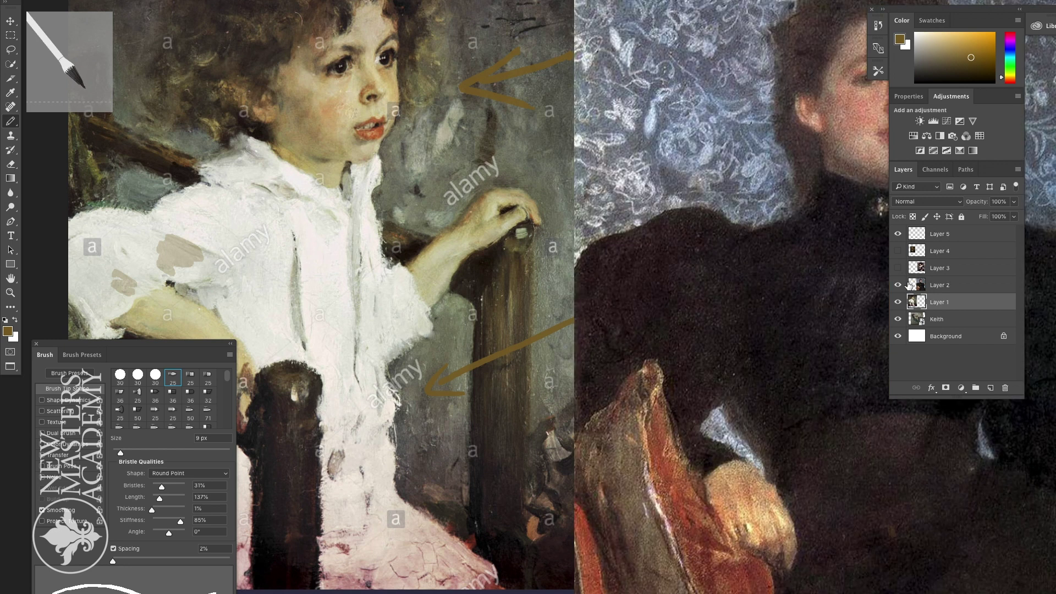
drag(938, 9, 932, 339)
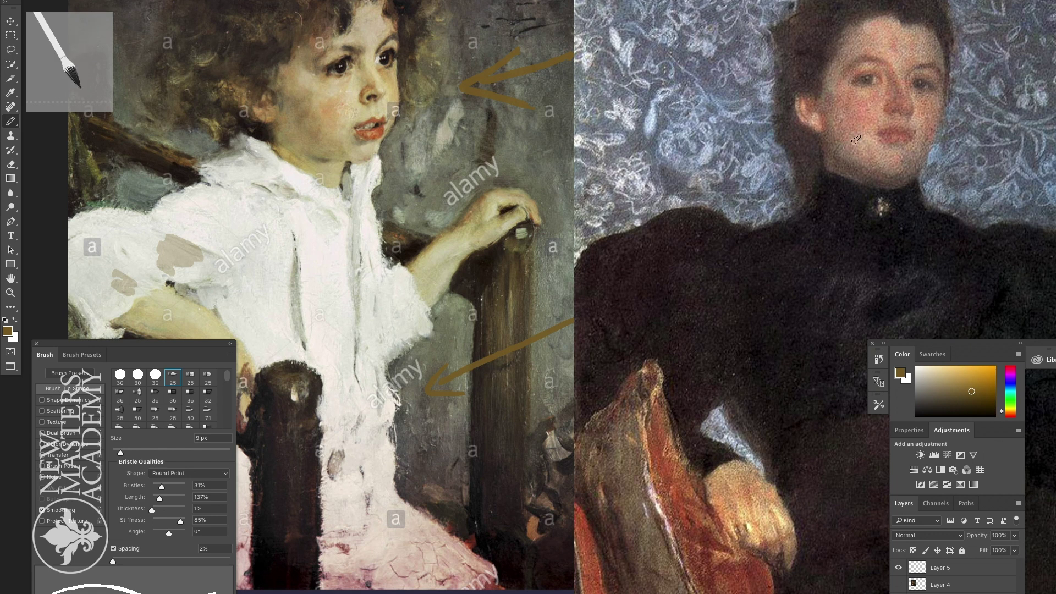
click(914, 571)
Step: Draw plane lines along the woman's cheek, jaw and under her eyes, and undo the most recent strokes
mouse_move(866, 99)
mouse_down()
mouse_move(852, 165)
mouse_move(866, 183)
mouse_up()
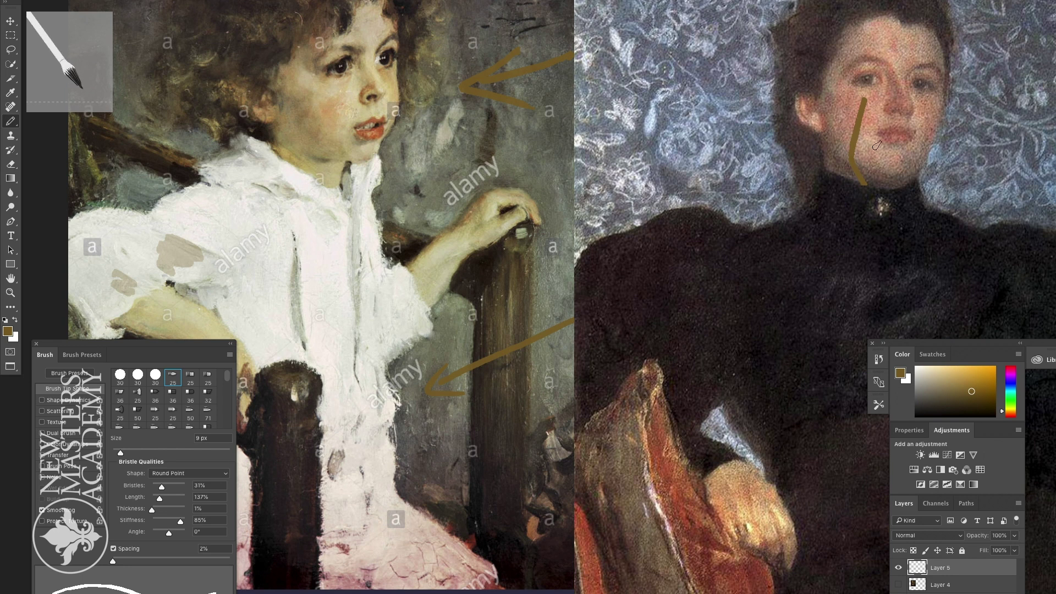
mouse_move(901, 82)
mouse_down()
mouse_move(864, 102)
mouse_move(880, 102)
mouse_move(825, 95)
mouse_up()
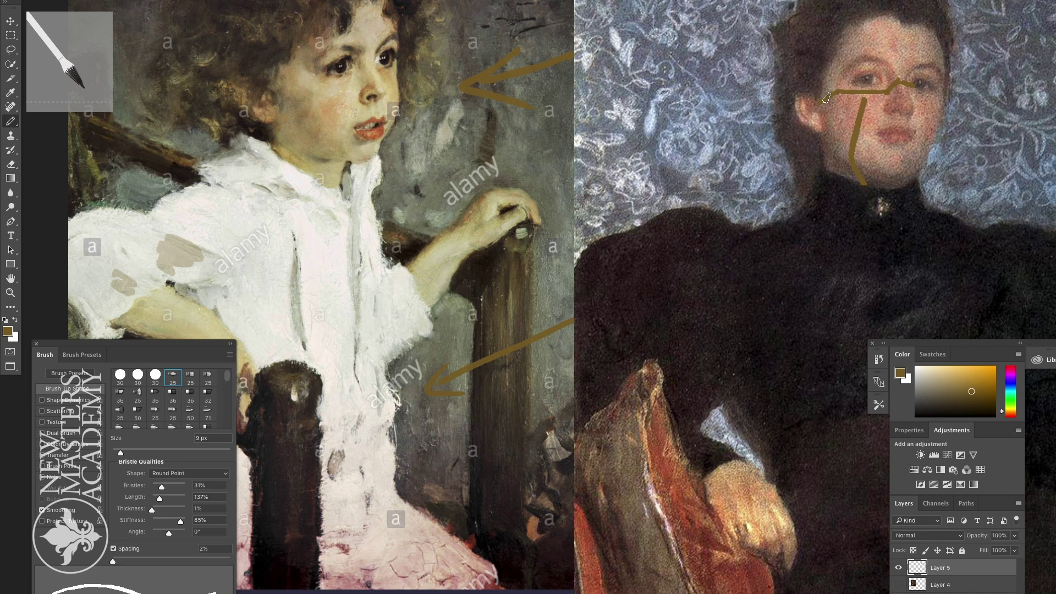
click(123, 0)
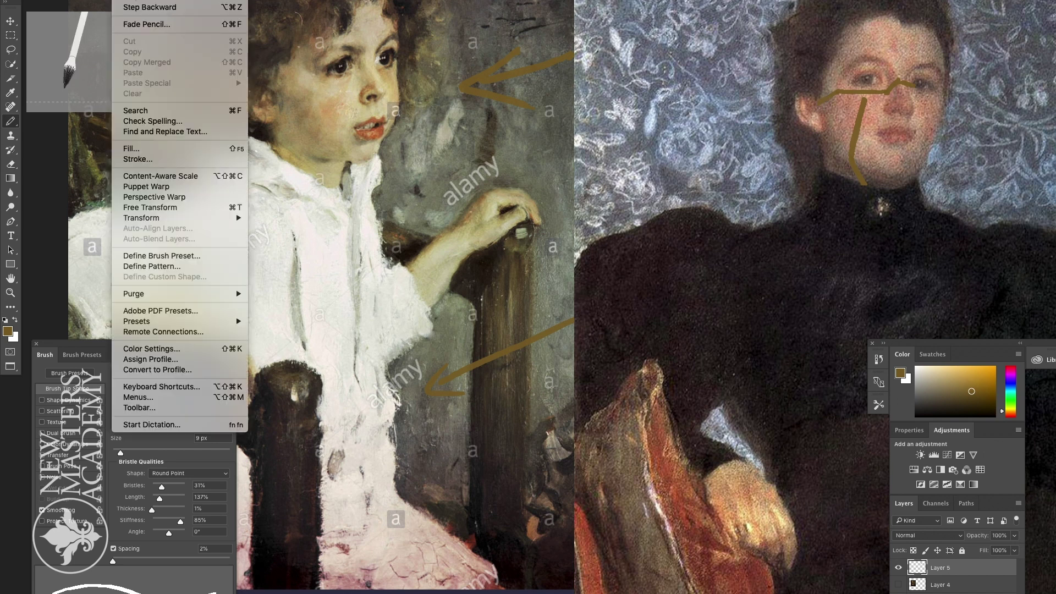
click(140, 7)
click(127, 0)
click(140, 8)
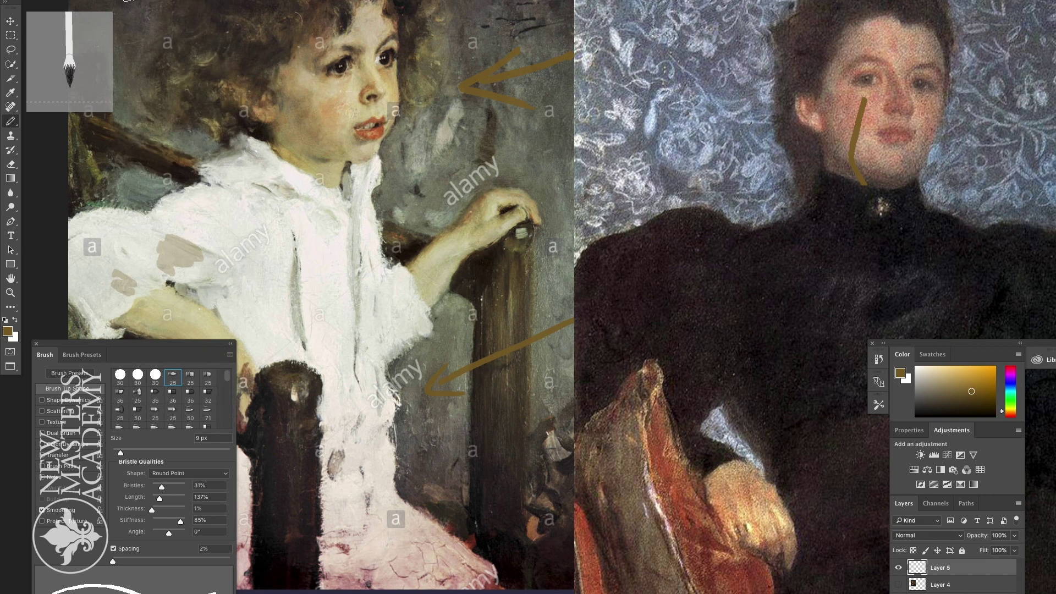
click(126, 0)
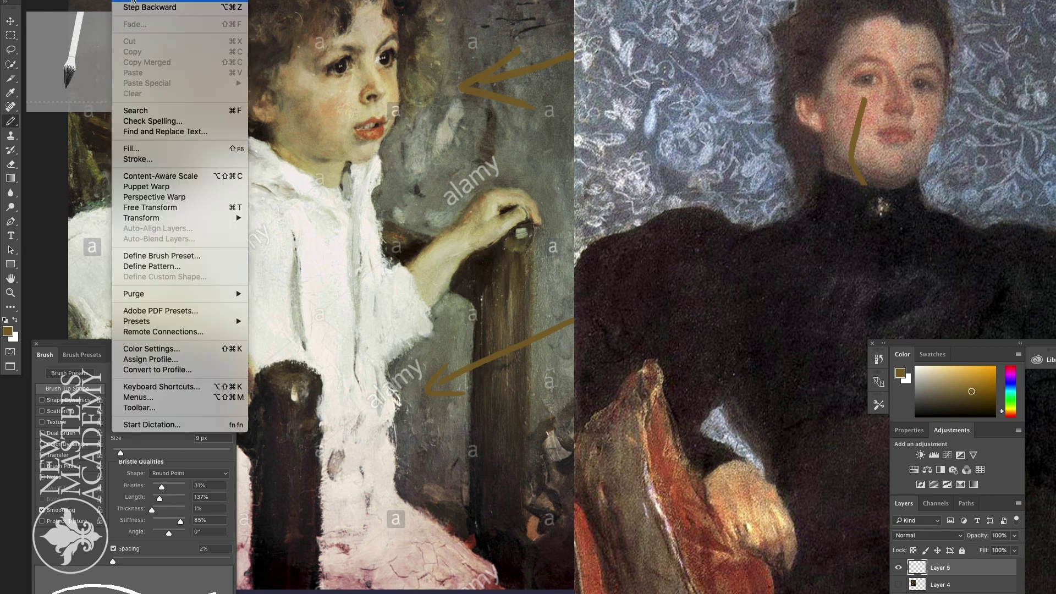
click(141, 7)
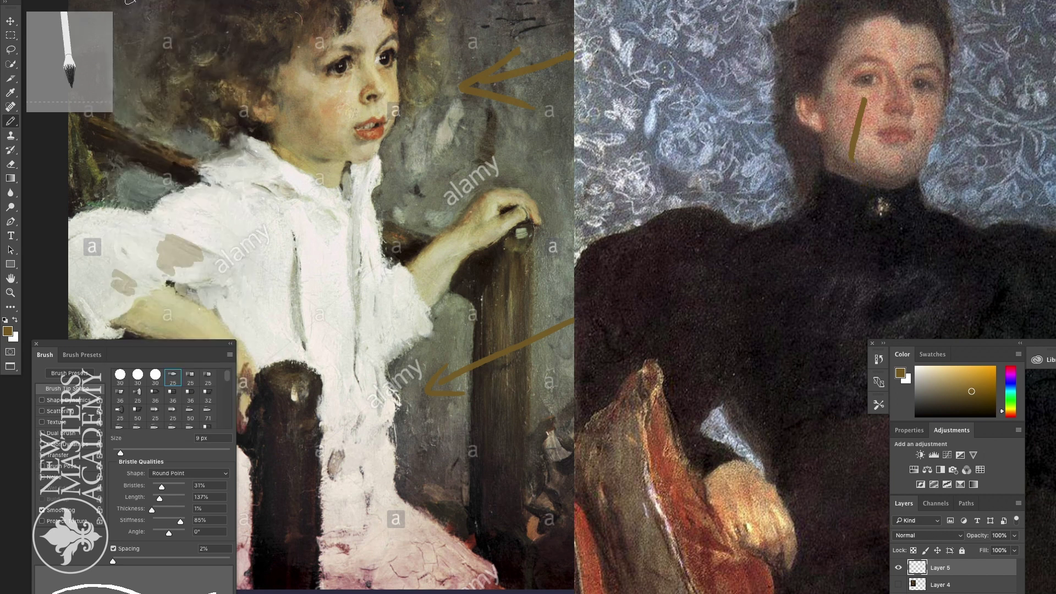
Step: Draw an arrow pointing to the woman's head, and undo it together with the remaining cheek stroke
mouse_move(671, 49)
mouse_down()
mouse_move(741, 85)
mouse_move(705, 100)
mouse_up()
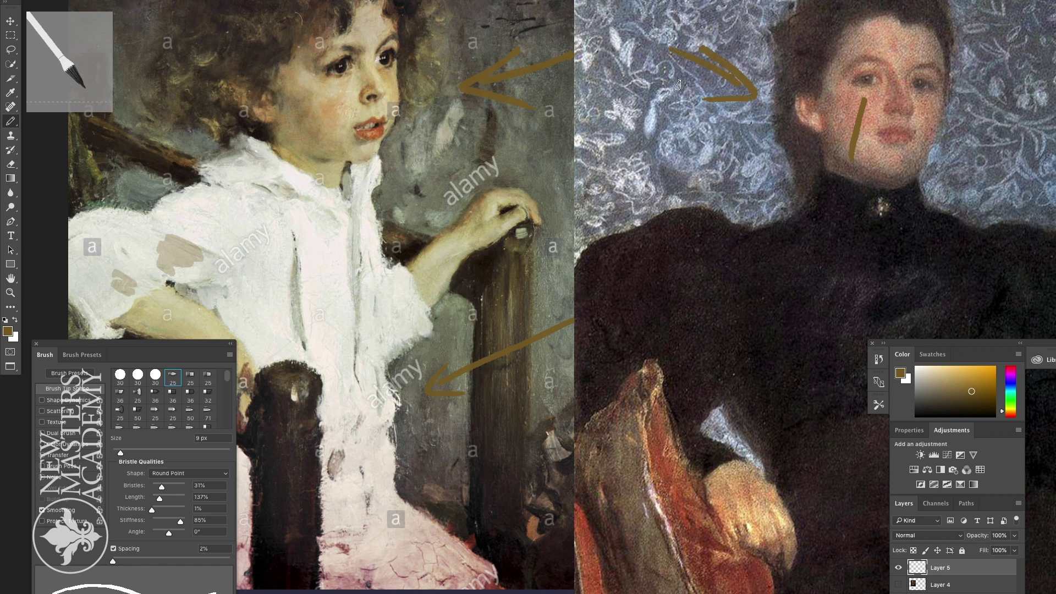
click(127, 0)
click(140, 7)
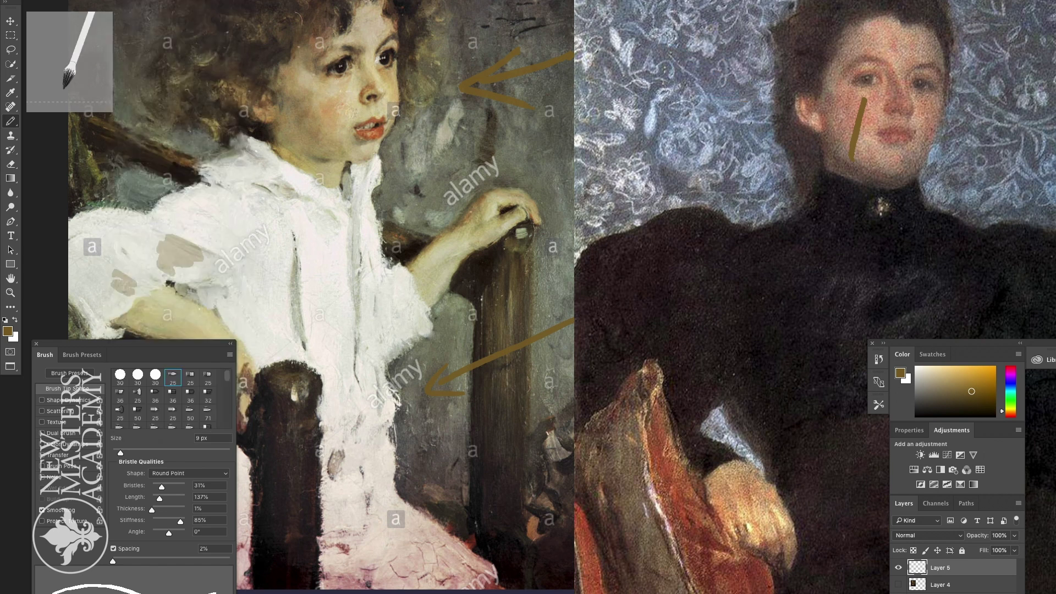
click(127, 0)
click(134, 10)
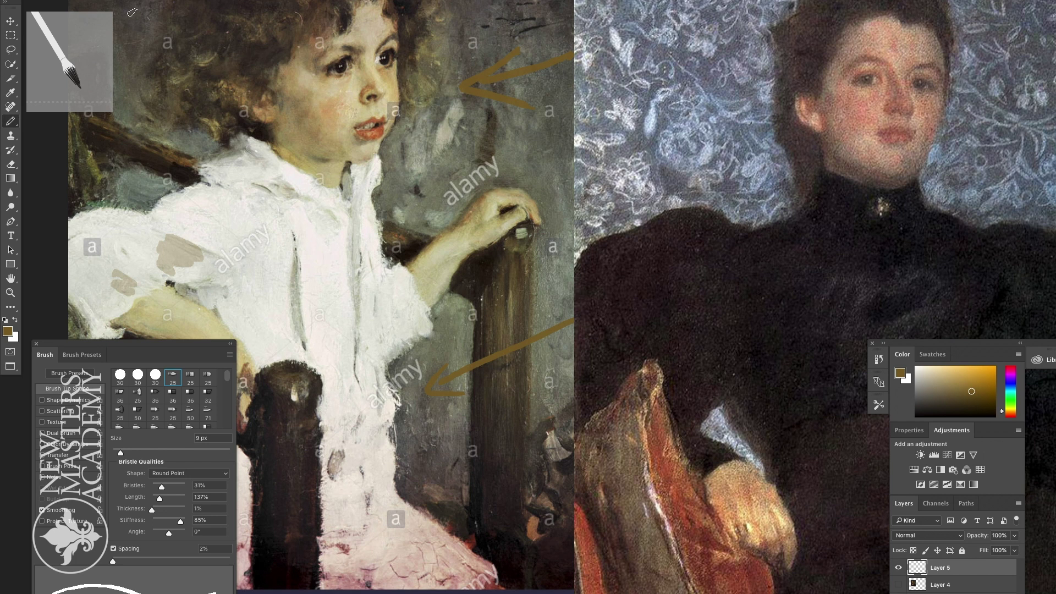
Step: Draw brush lines over the woman's hand, across the wrist and down the back of the hand to the fingers
mouse_move(771, 475)
mouse_down()
mouse_move(752, 468)
mouse_move(717, 480)
mouse_move(711, 505)
mouse_up()
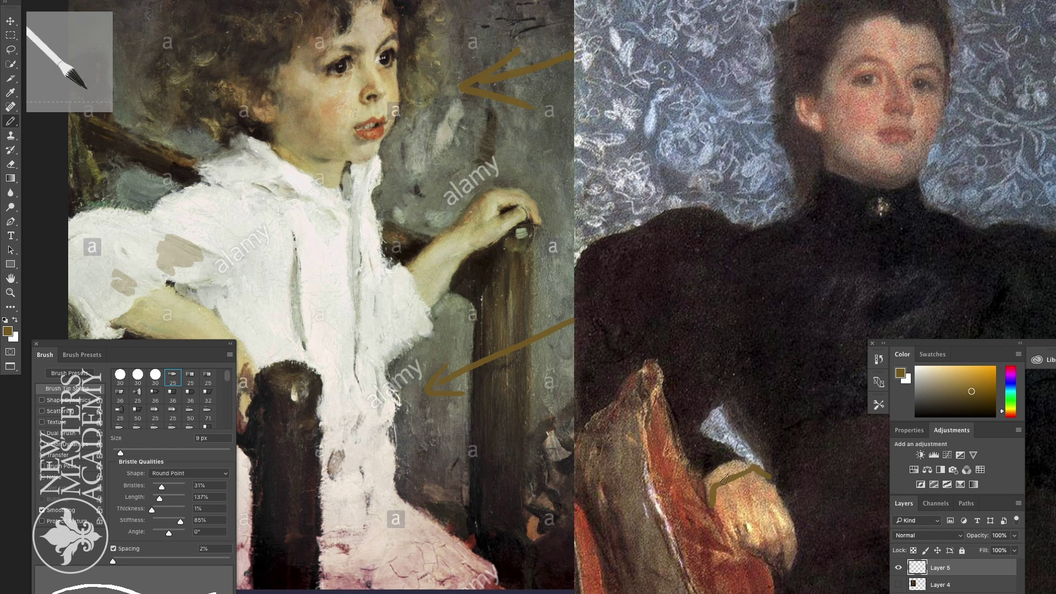
mouse_move(726, 466)
mouse_down()
mouse_move(742, 484)
mouse_move(756, 528)
mouse_move(758, 501)
mouse_move(764, 562)
mouse_up()
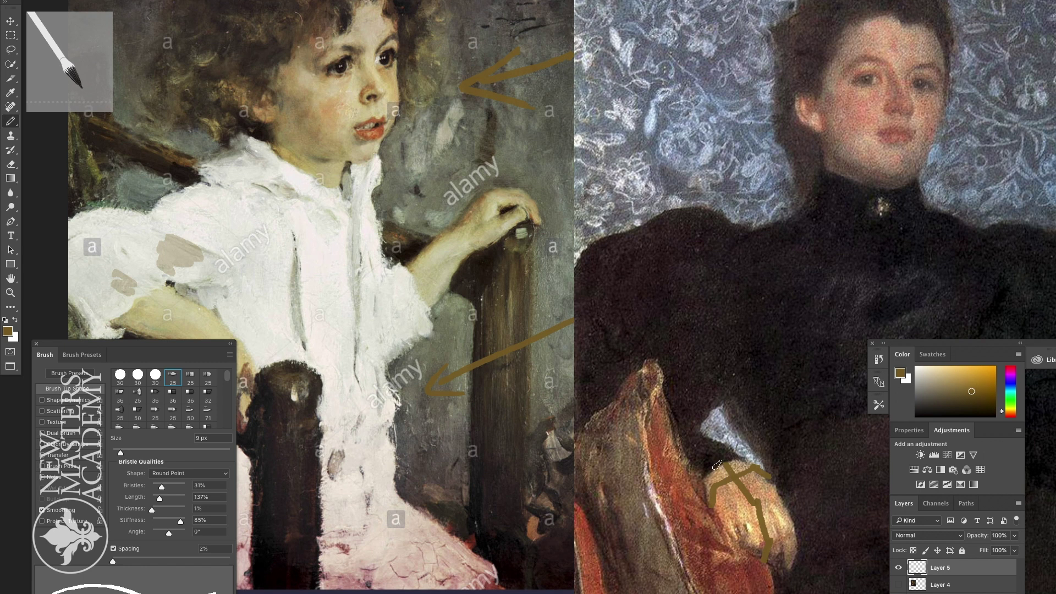
mouse_move(726, 462)
mouse_down()
mouse_move(761, 503)
mouse_move(766, 534)
mouse_up()
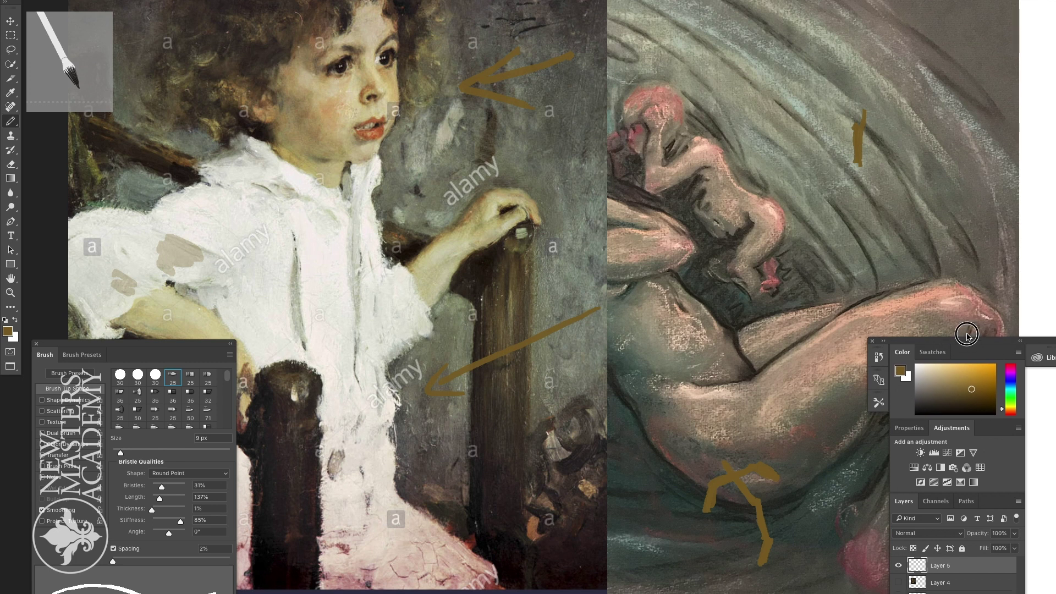
Step: Hide Layer 1 and Layer 2, show Layer 3 and Layer 4, and move the panels clear of the portraits
drag(967, 334, 967, 200)
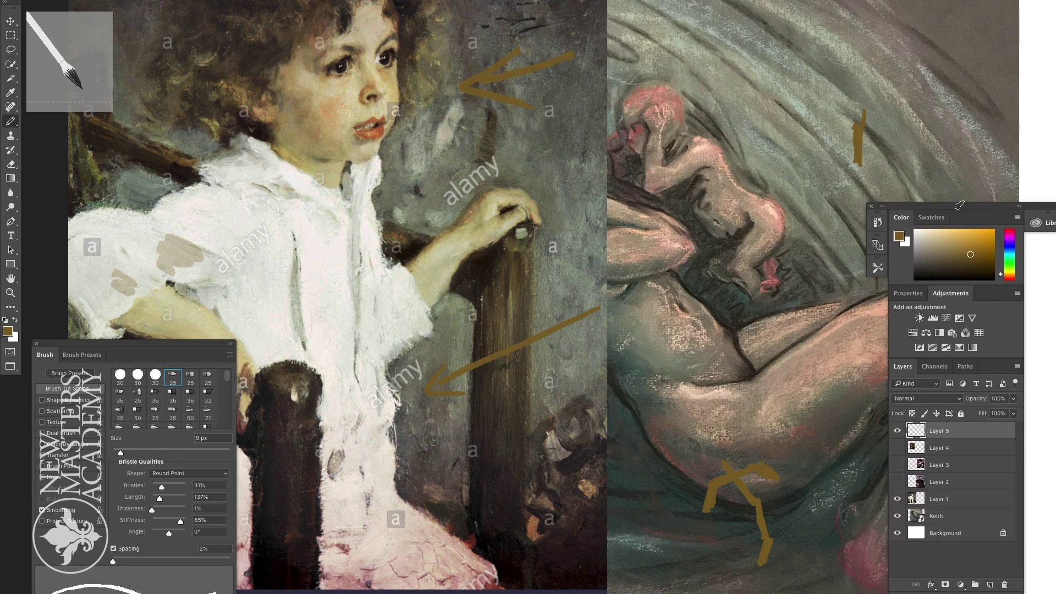
click(898, 499)
click(898, 465)
click(898, 448)
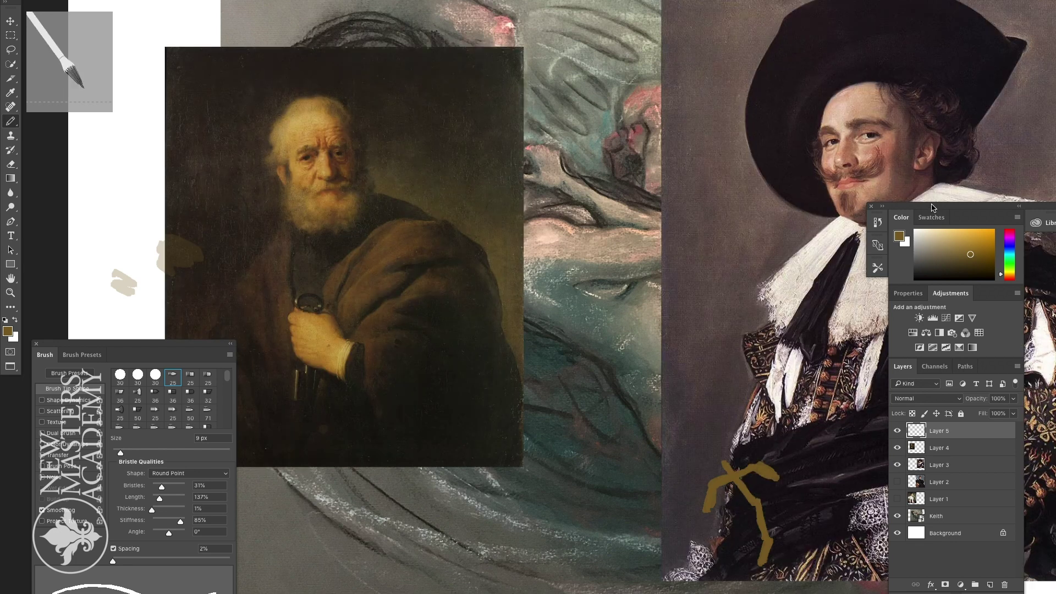
drag(931, 210, 925, 519)
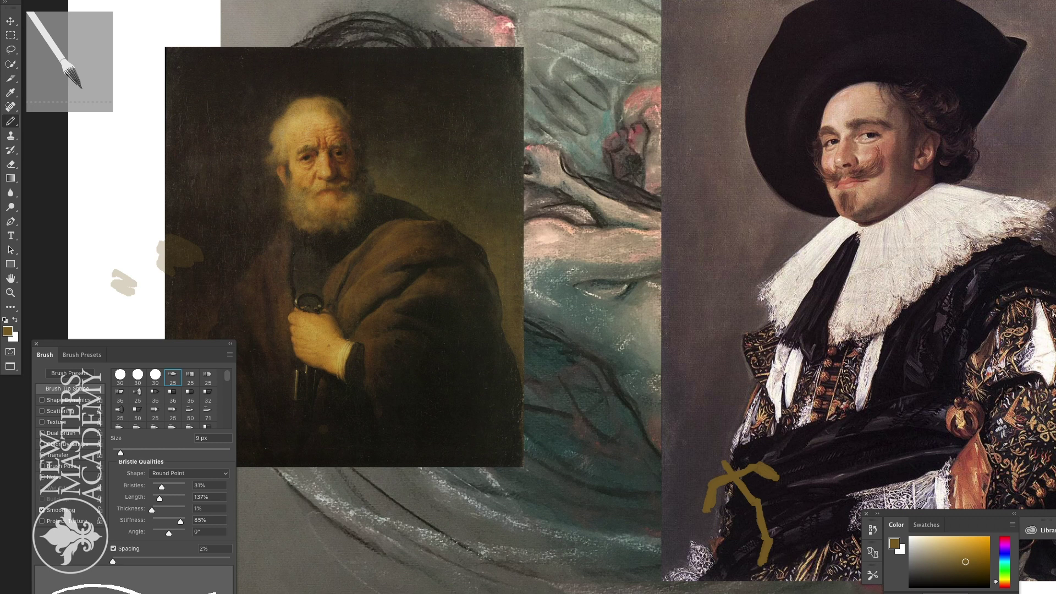
Step: Mark the background beside each man's portrait with a cross and draw a line across the hatted man's face below the eyes
mouse_move(690, 179)
mouse_down()
mouse_move(731, 215)
mouse_move(705, 222)
mouse_up()
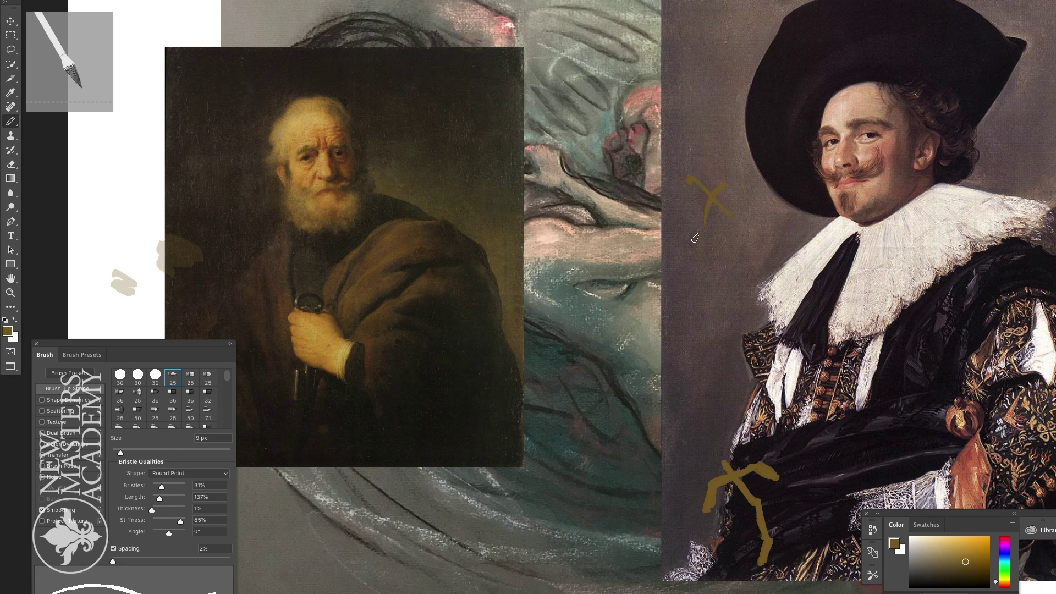
mouse_move(197, 179)
mouse_down()
mouse_move(227, 199)
mouse_move(202, 205)
mouse_up()
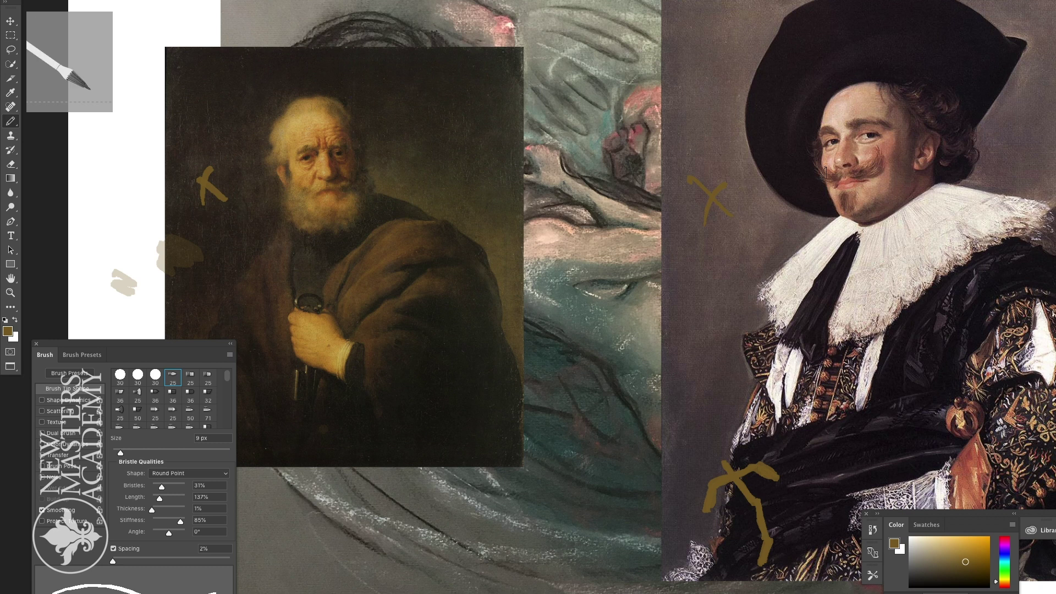
mouse_move(824, 167)
mouse_down()
mouse_move(903, 143)
mouse_move(929, 153)
mouse_up()
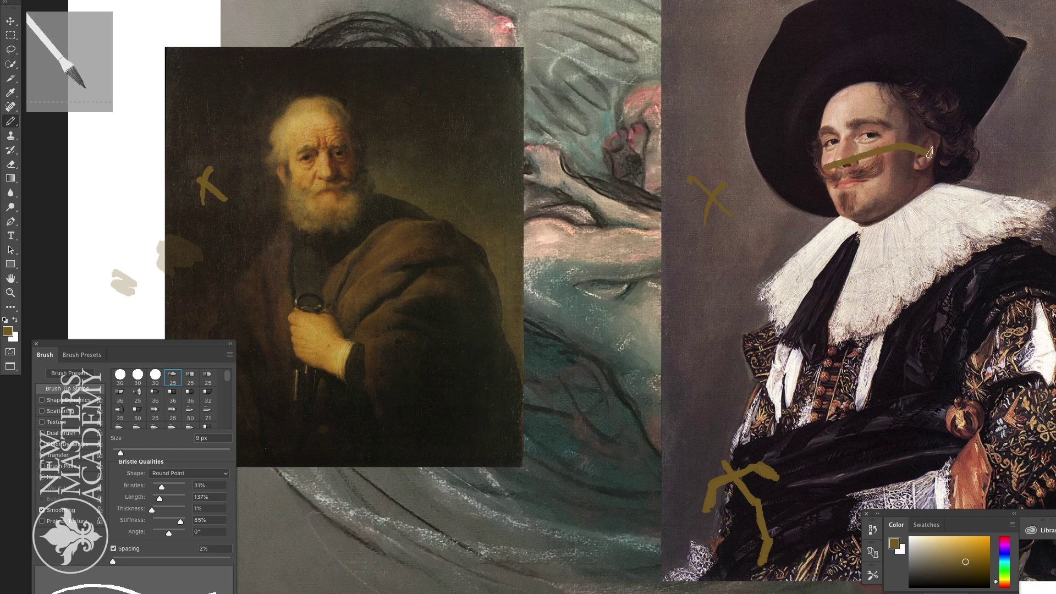
Step: Extend the line on the hatted man's face past the ear toward the collar, and draw a curved mark on the temple and undo it
drag(939, 150, 970, 176)
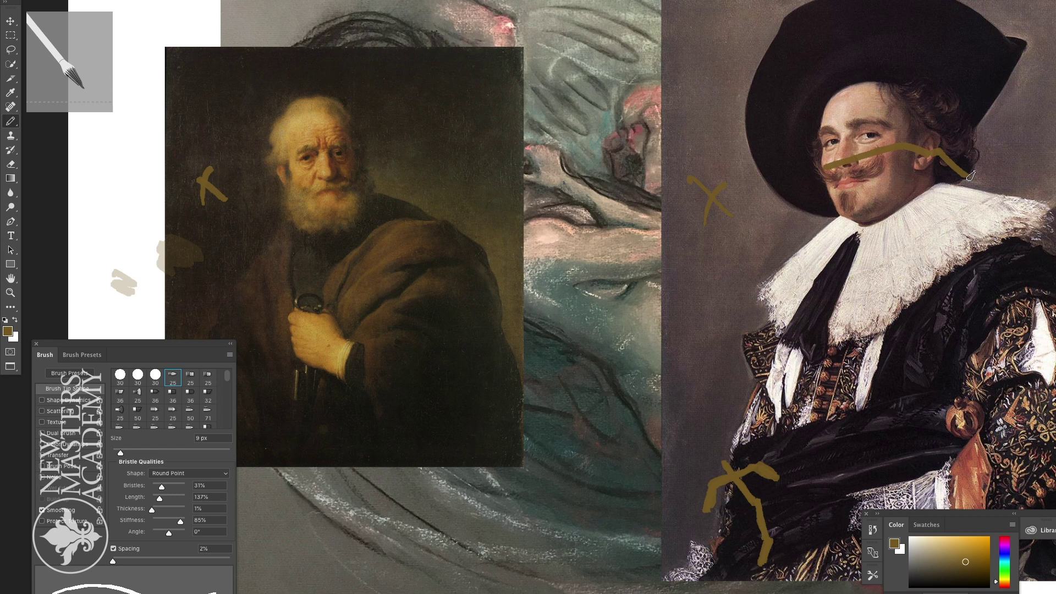
mouse_move(868, 104)
mouse_down()
mouse_move(909, 130)
mouse_move(879, 113)
mouse_up()
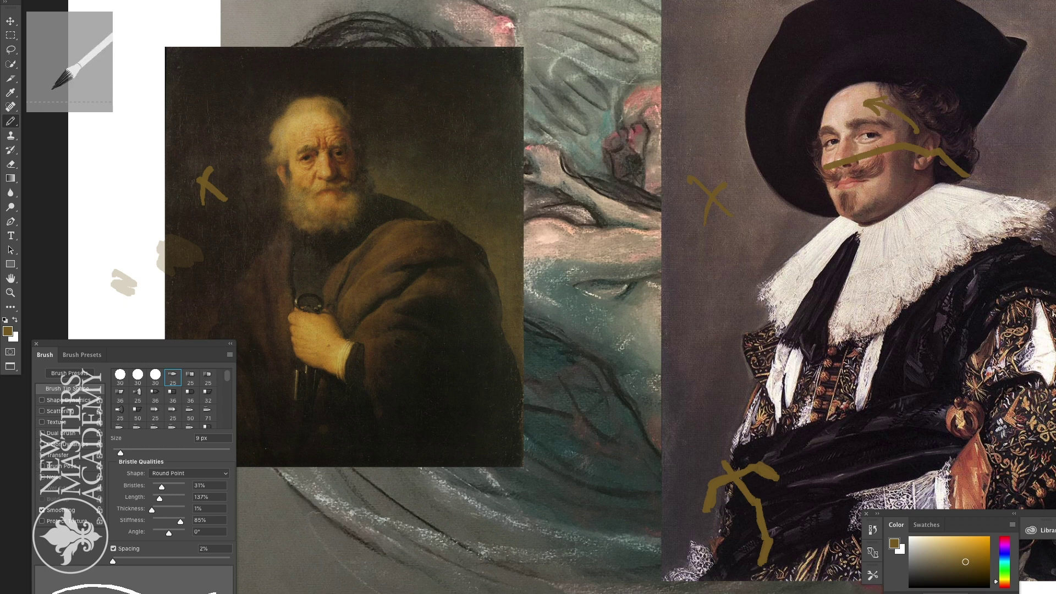
click(124, 0)
click(135, 3)
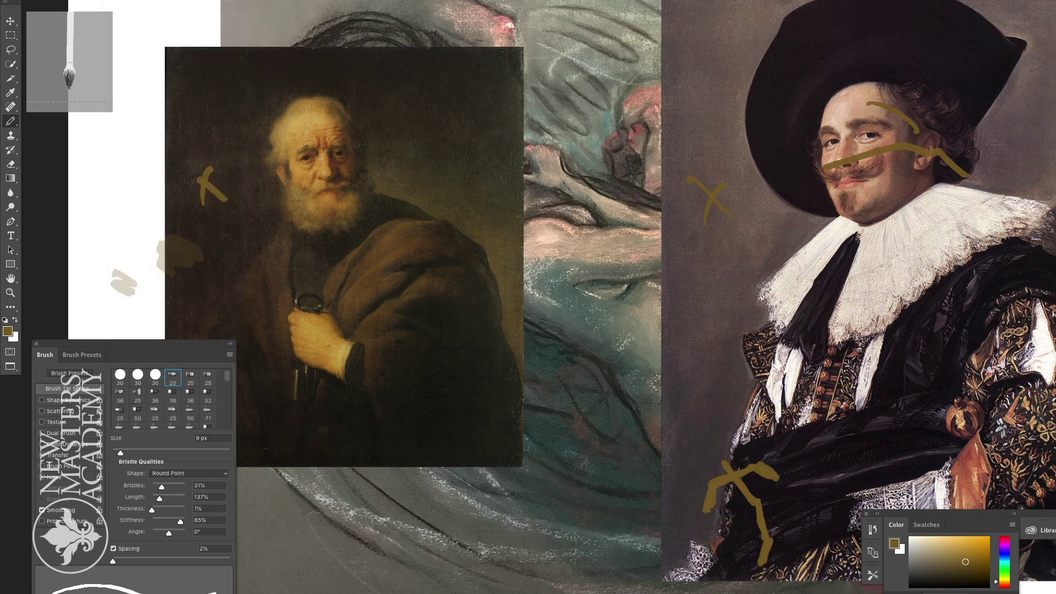
click(132, 2)
click(132, 6)
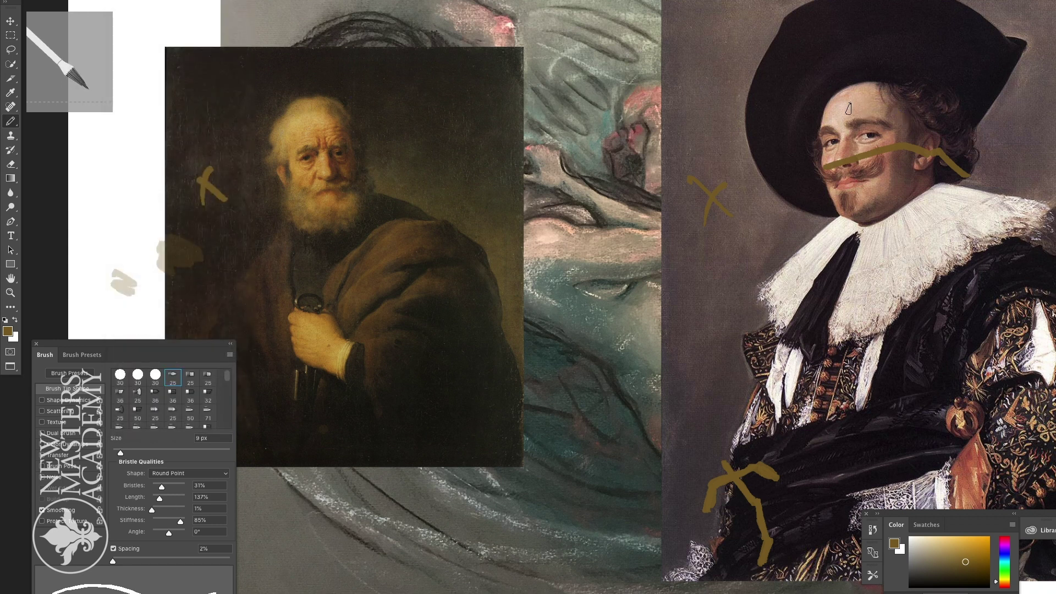
Step: Draw a line across the hatted man's forehead and down the temple toward the hair, and undo it
mouse_move(824, 118)
mouse_down()
mouse_move(889, 105)
mouse_move(933, 138)
mouse_up()
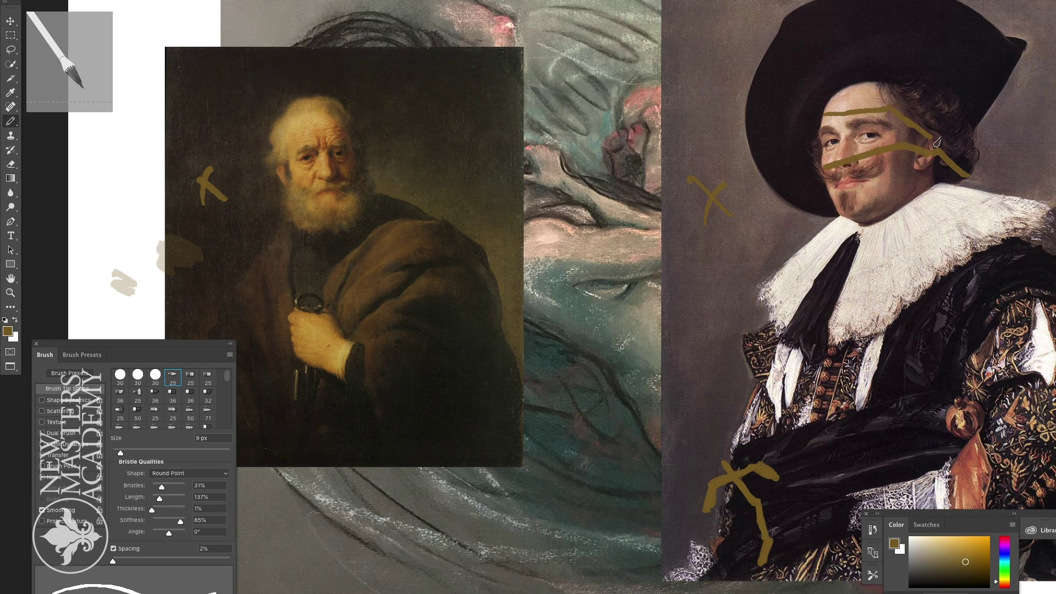
click(128, 1)
click(128, 5)
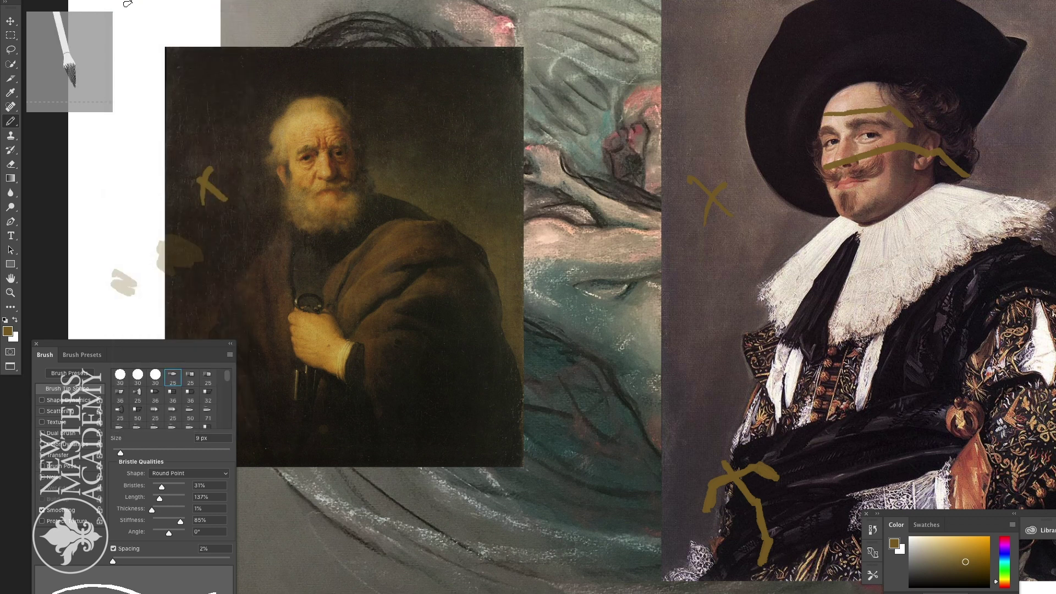
click(128, 3)
click(136, 7)
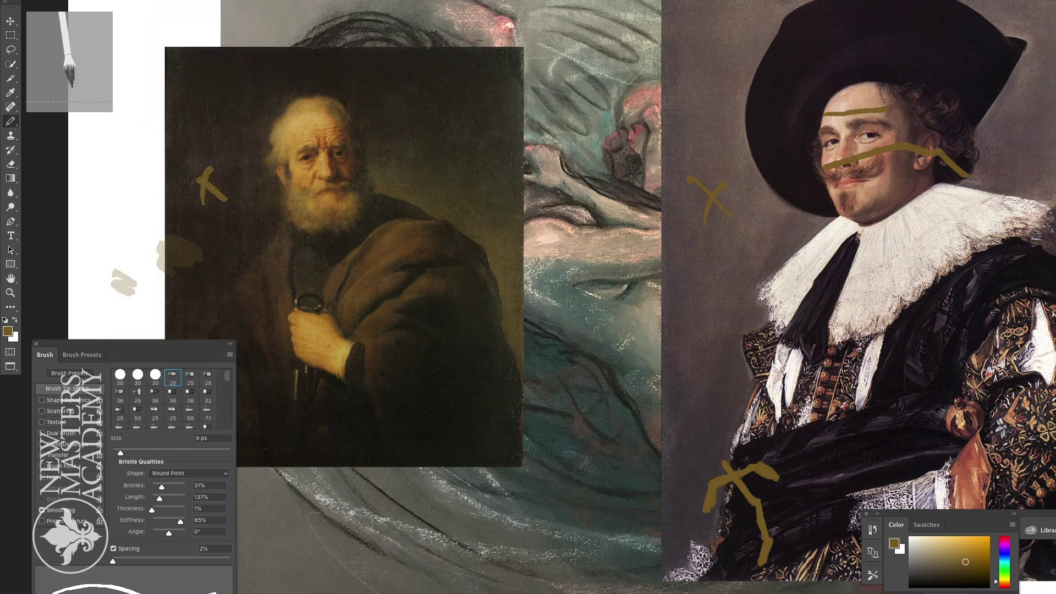
click(131, 5)
click(132, 7)
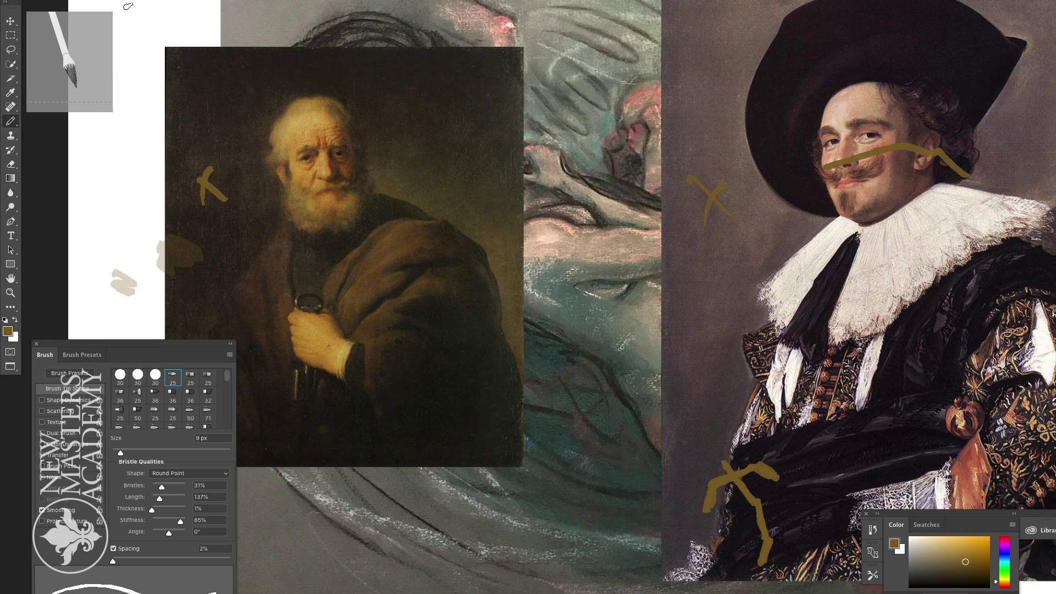
Step: Circle the hatted man's temple, and draw plane lines from the mouth down the chin to the collar and along the jaw
drag(907, 108, 896, 114)
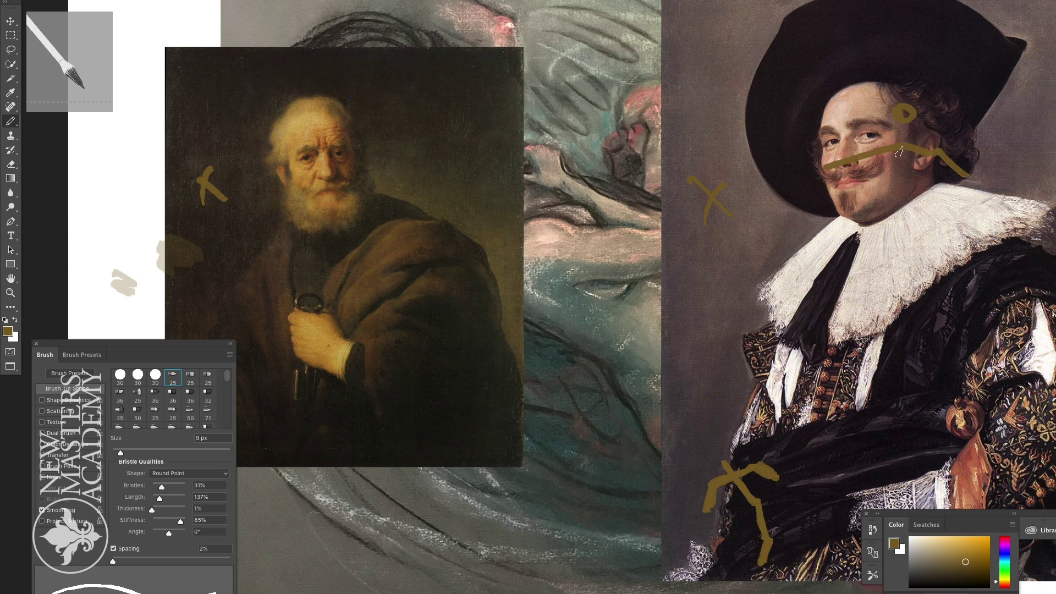
mouse_move(843, 203)
mouse_down()
mouse_move(845, 189)
mouse_move(850, 211)
mouse_move(874, 222)
mouse_move(863, 274)
mouse_move(876, 262)
mouse_up()
mouse_move(845, 201)
mouse_down()
mouse_move(890, 183)
mouse_move(930, 193)
mouse_up()
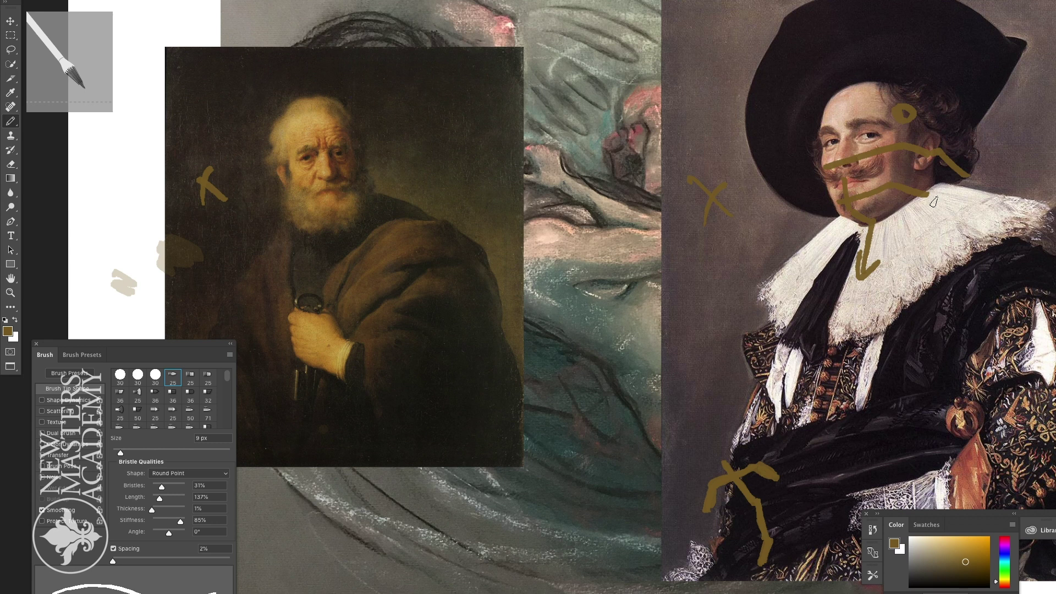
Step: Undo all the brush marks on the hatted man's face and collar, keeping the background cross
click(121, 0)
click(131, 7)
click(131, 7)
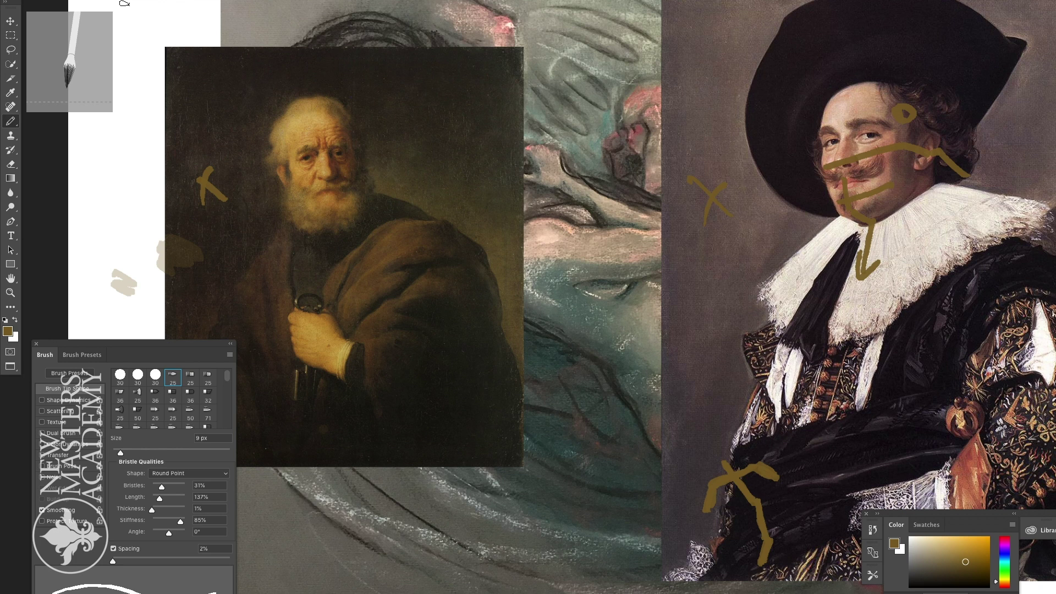
click(131, 1)
click(130, 7)
click(126, 0)
click(132, 7)
click(126, 0)
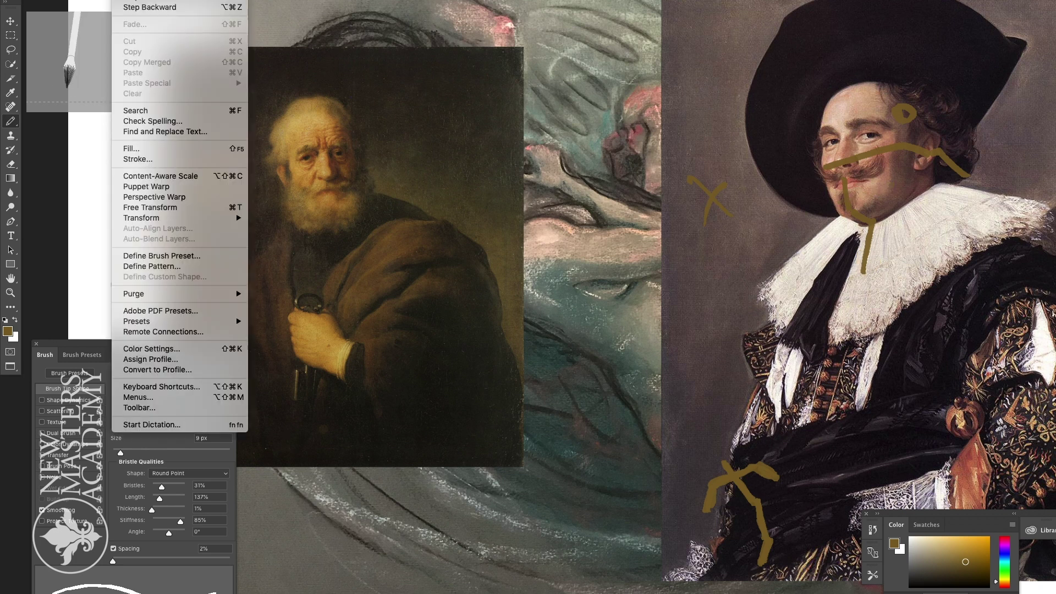
click(130, 7)
click(131, 1)
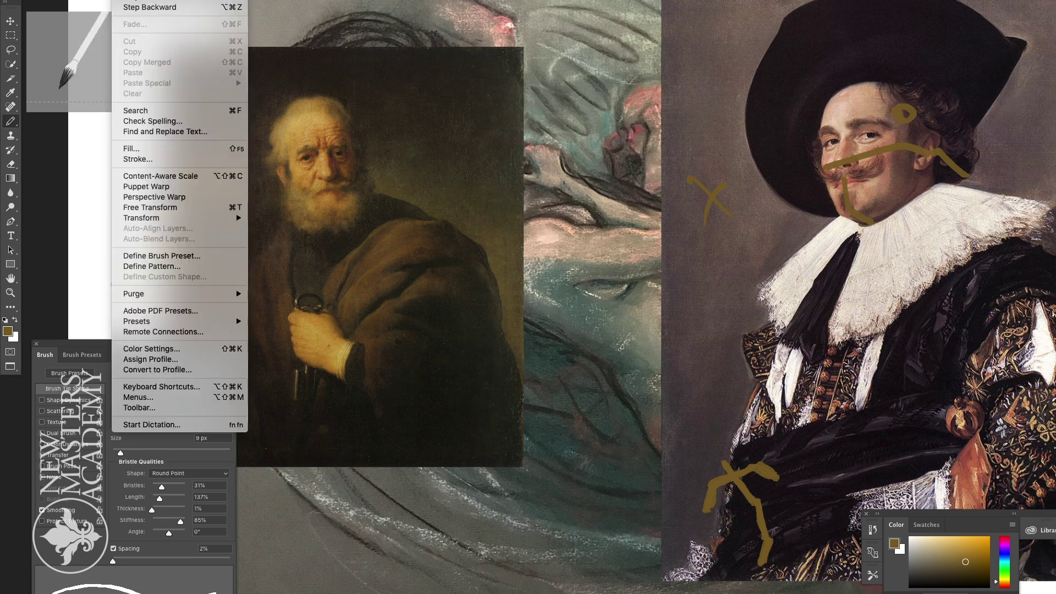
click(130, 7)
click(130, 1)
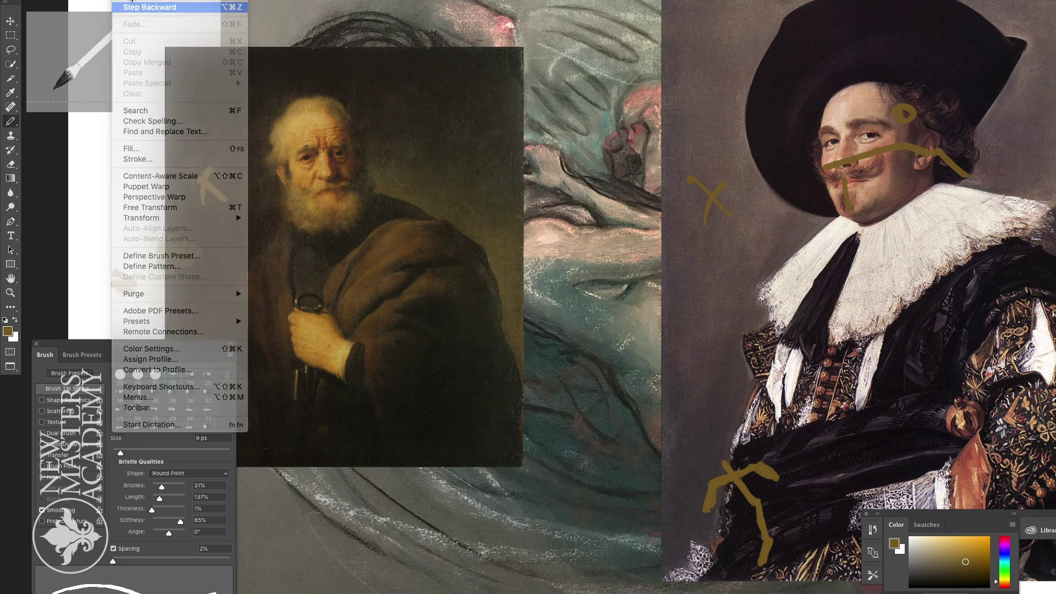
click(131, 7)
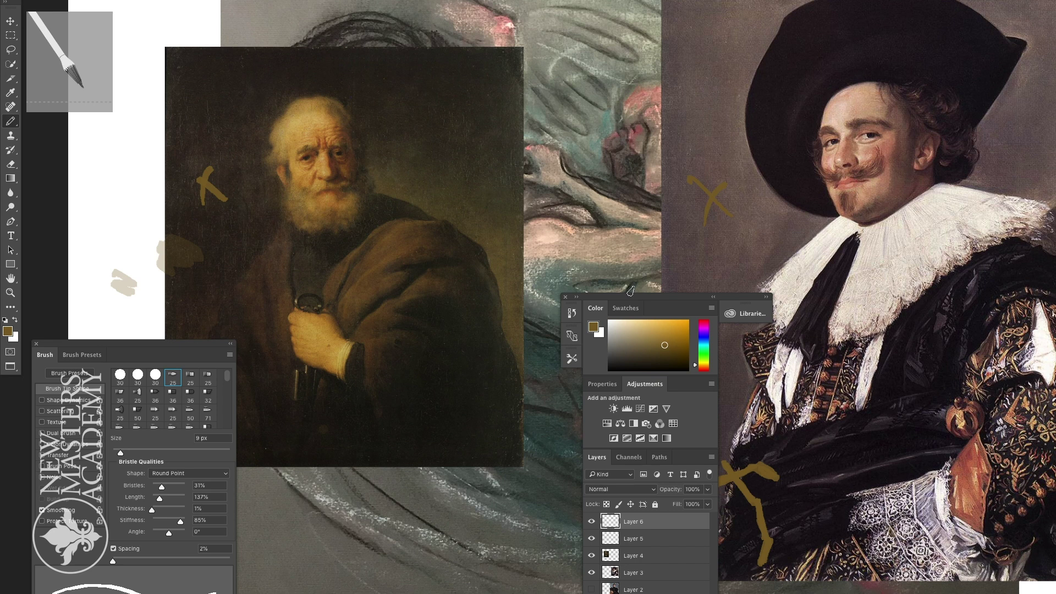
Step: Draw a small cube in the background beside the man's hat and divide its faces with extra plane lines
mouse_move(673, 61)
mouse_down()
mouse_move(709, 58)
mouse_move(737, 92)
mouse_move(700, 36)
mouse_move(677, 69)
mouse_move(719, 94)
mouse_up()
mouse_move(734, 36)
mouse_down()
mouse_move(744, 60)
mouse_move(726, 118)
mouse_up()
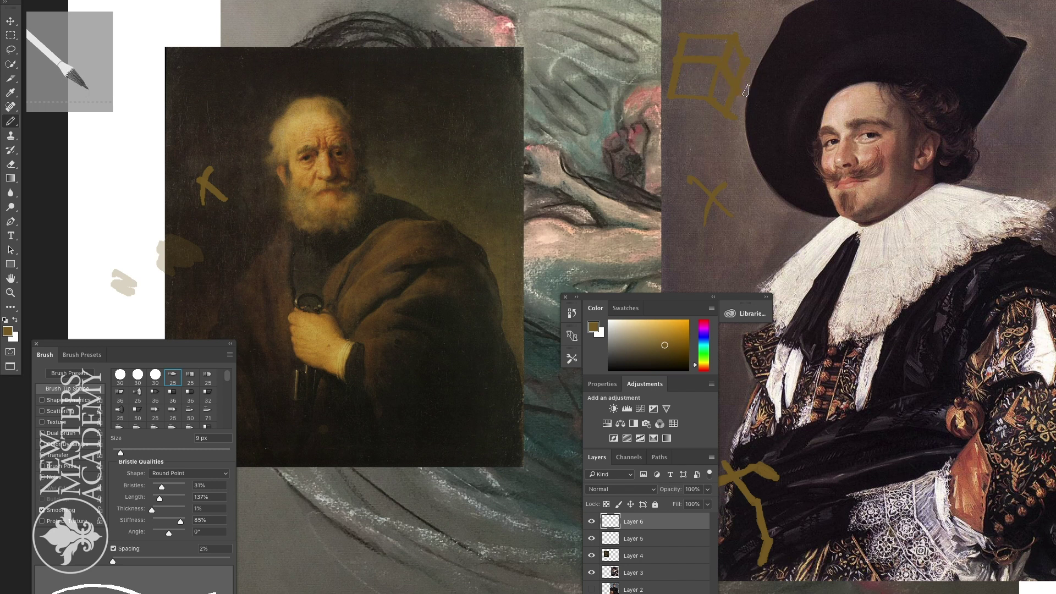
mouse_move(703, 37)
mouse_down()
mouse_move(688, 101)
mouse_move(706, 126)
mouse_up()
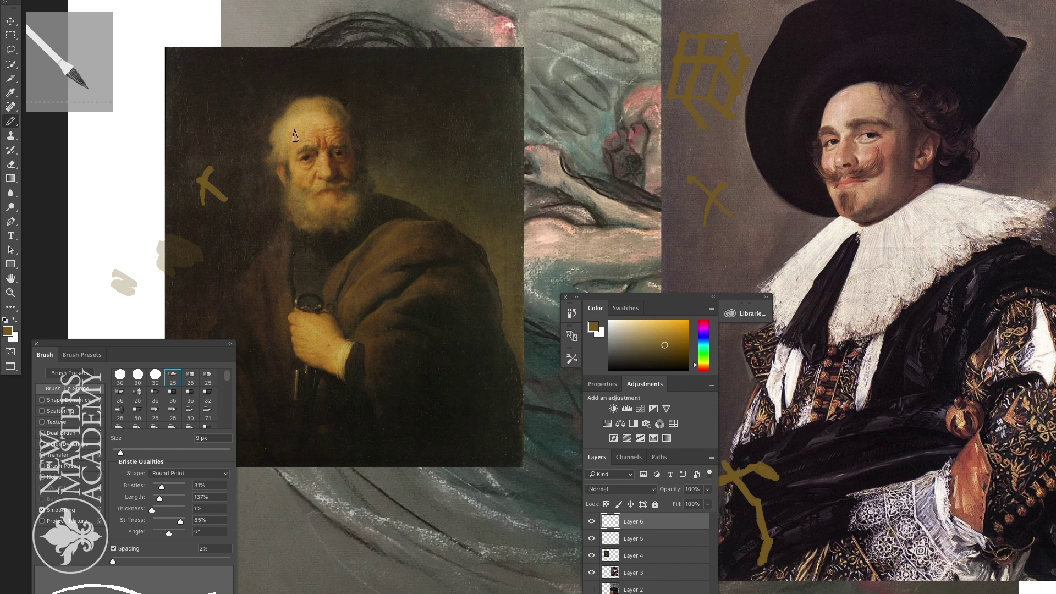
Step: Draw plane-change lines on the bearded man's head across the forehead, across the eye and cheek, and at the beard's edge
mouse_move(288, 133)
mouse_down()
mouse_move(344, 130)
mouse_move(363, 147)
mouse_up()
mouse_move(290, 169)
mouse_down()
mouse_move(331, 159)
mouse_move(359, 173)
mouse_up()
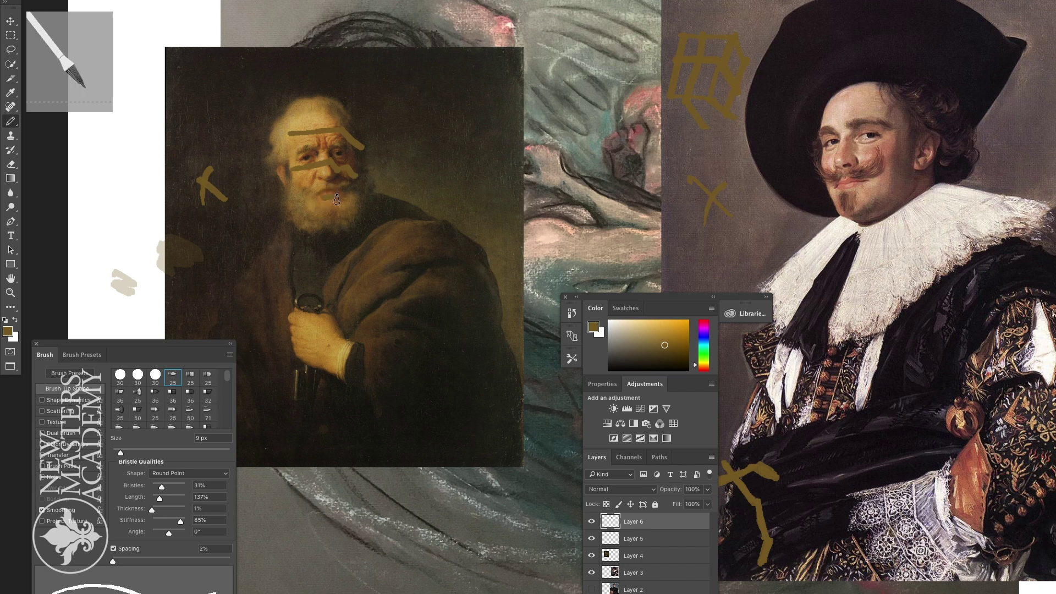
mouse_move(347, 200)
mouse_down()
mouse_move(366, 199)
mouse_move(377, 216)
mouse_up()
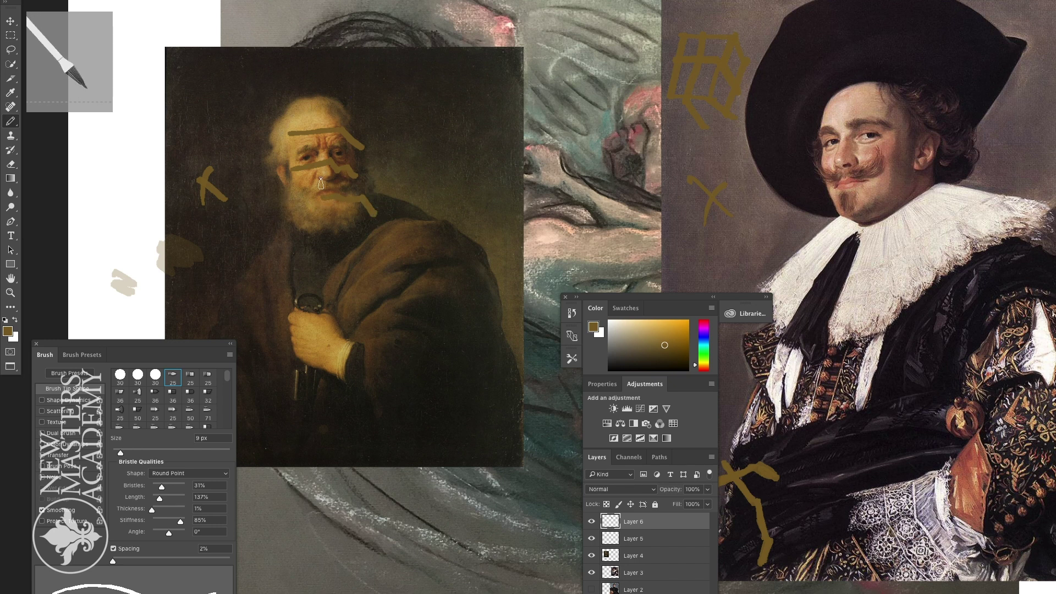
Step: With a near-white colour and a 2 px brush, draw plane lines over the bearded man's beard, shoulder and sleeve folds, circling the turning points
click(612, 324)
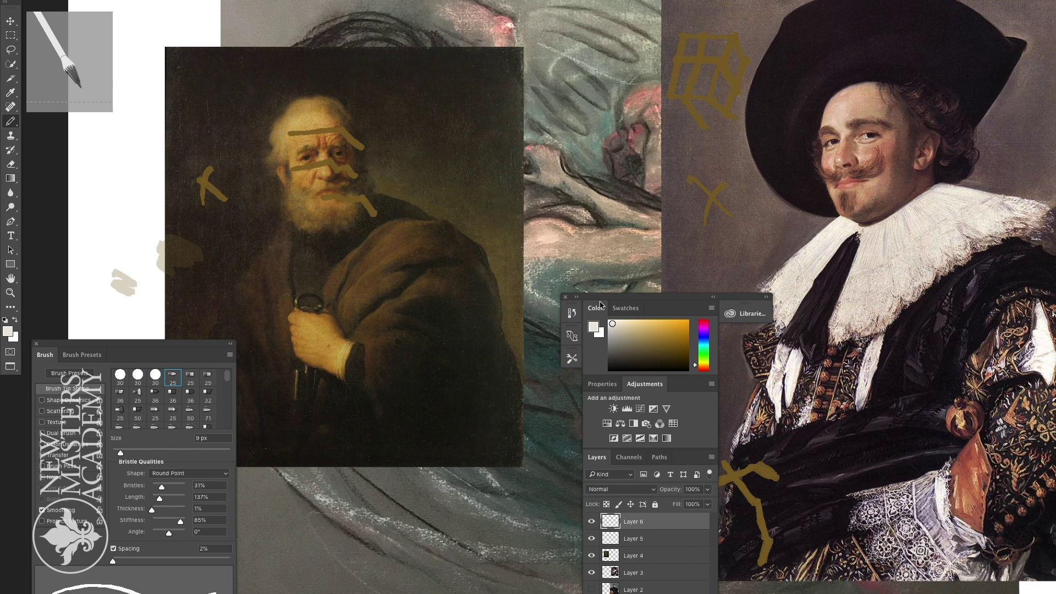
drag(121, 452, 113, 453)
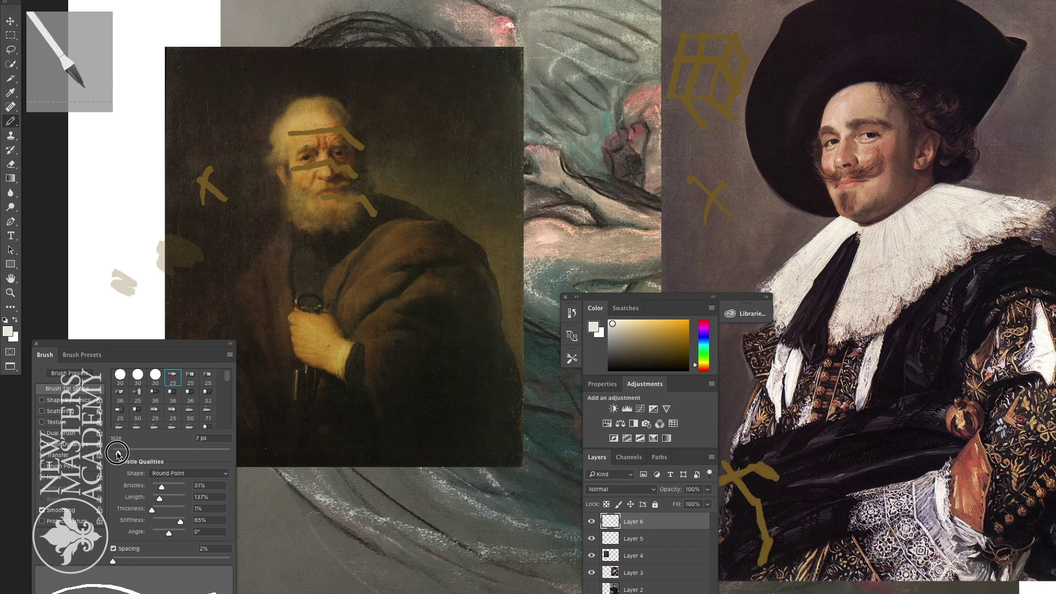
mouse_move(320, 203)
mouse_down()
mouse_move(439, 233)
mouse_move(492, 269)
mouse_up()
drag(434, 236, 432, 212)
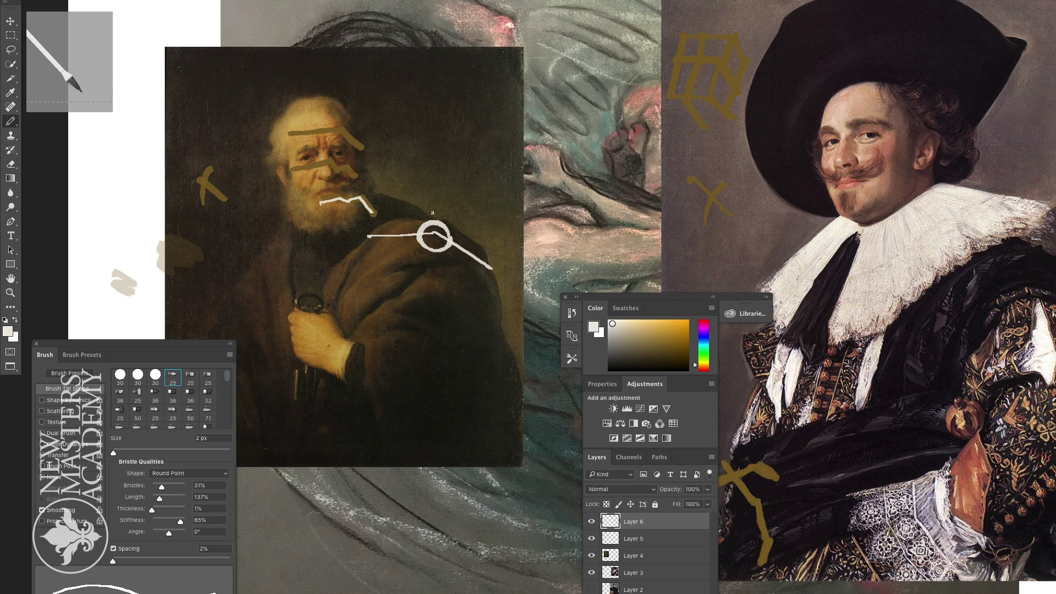
mouse_move(400, 293)
mouse_down()
mouse_move(414, 301)
mouse_move(413, 321)
mouse_move(425, 282)
mouse_move(448, 281)
mouse_move(464, 297)
mouse_move(413, 299)
mouse_move(411, 319)
mouse_up()
mouse_move(445, 278)
mouse_down()
mouse_move(437, 274)
mouse_move(462, 294)
mouse_up()
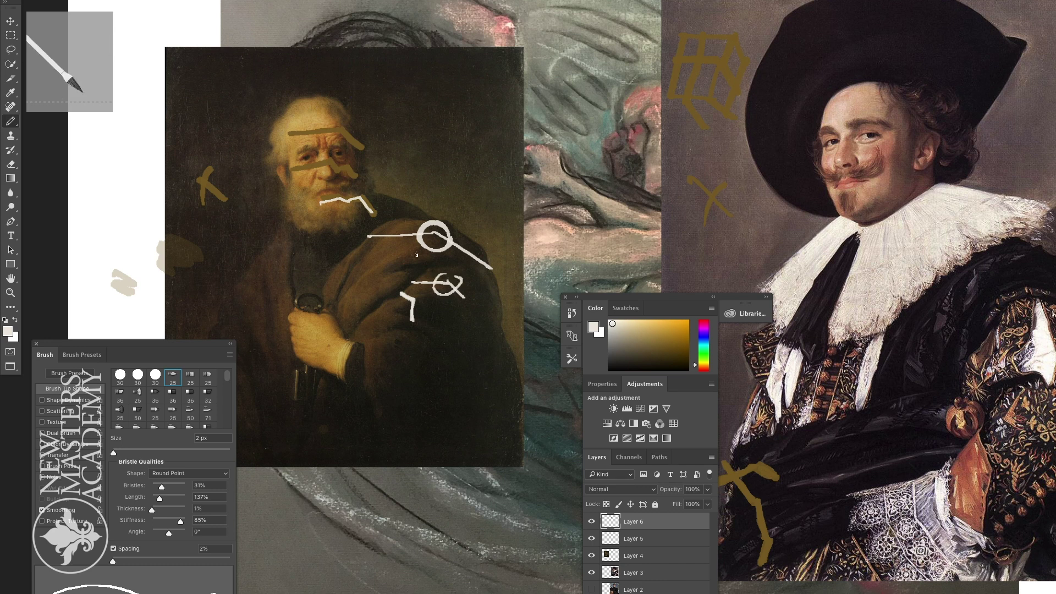
Step: Hide Layer 6, add a new layer above it, and move the panels clear of the portraits
click(591, 521)
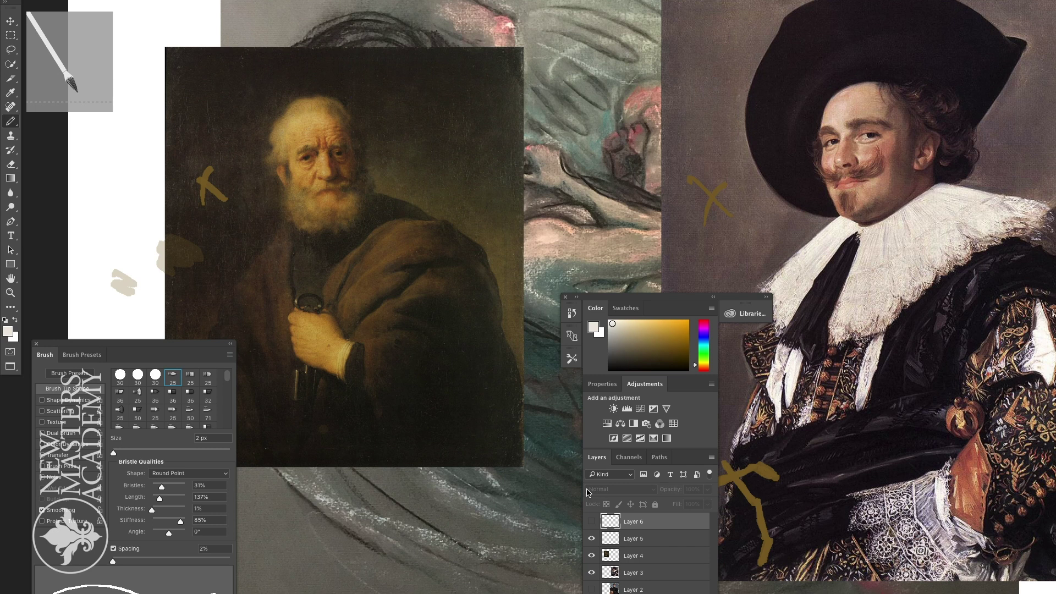
drag(638, 295, 633, 187)
click(680, 570)
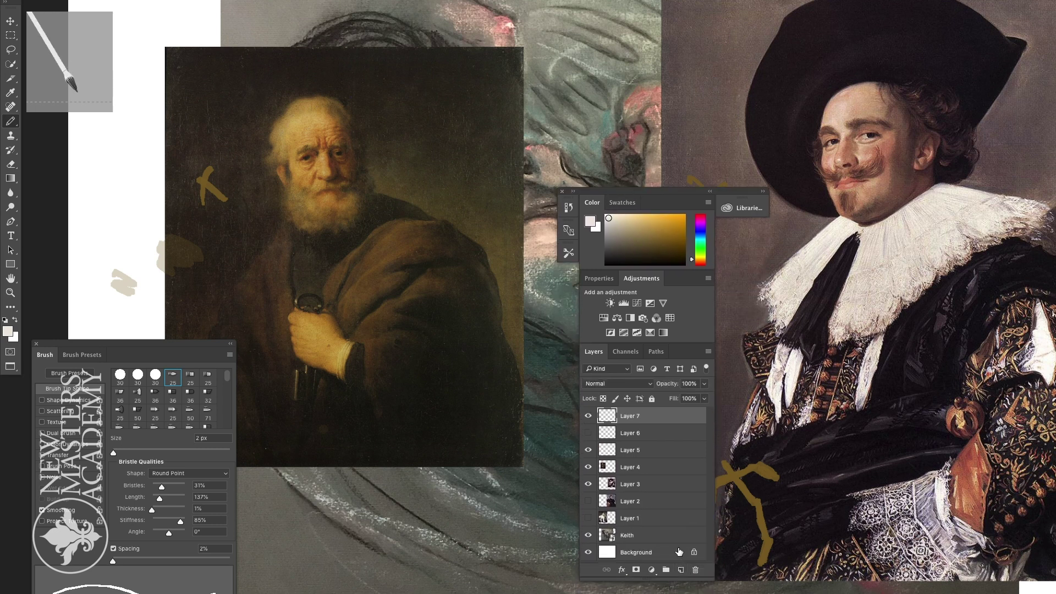
drag(612, 192, 633, 239)
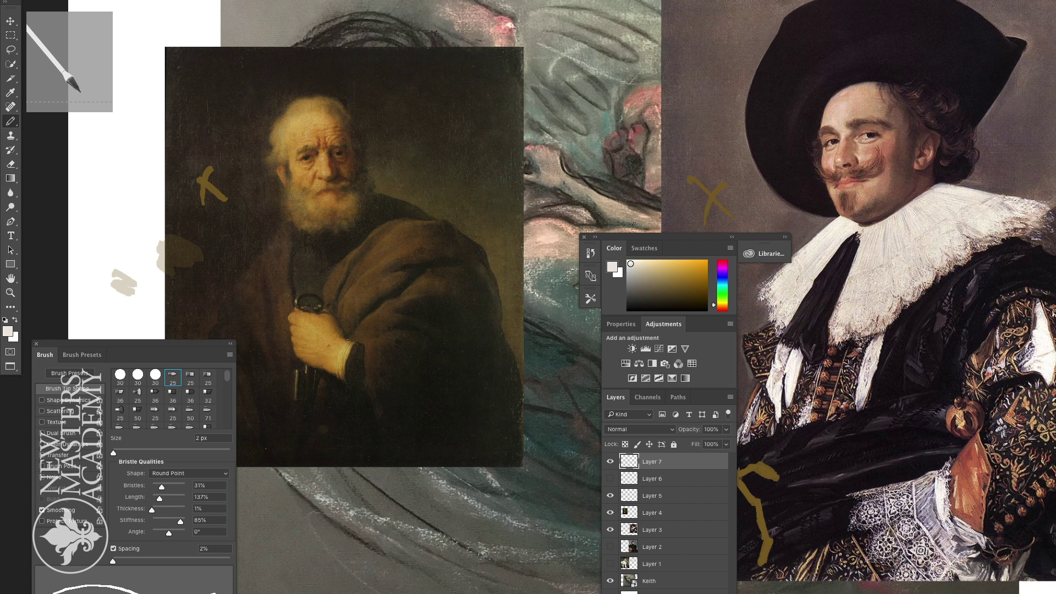
Step: Draw an arrow over the hat toward the hatted man's hairline, and mark his forehead with a cross and his temple with a stroke
mouse_move(900, 62)
mouse_down()
mouse_move(908, 84)
mouse_move(933, 61)
mouse_up()
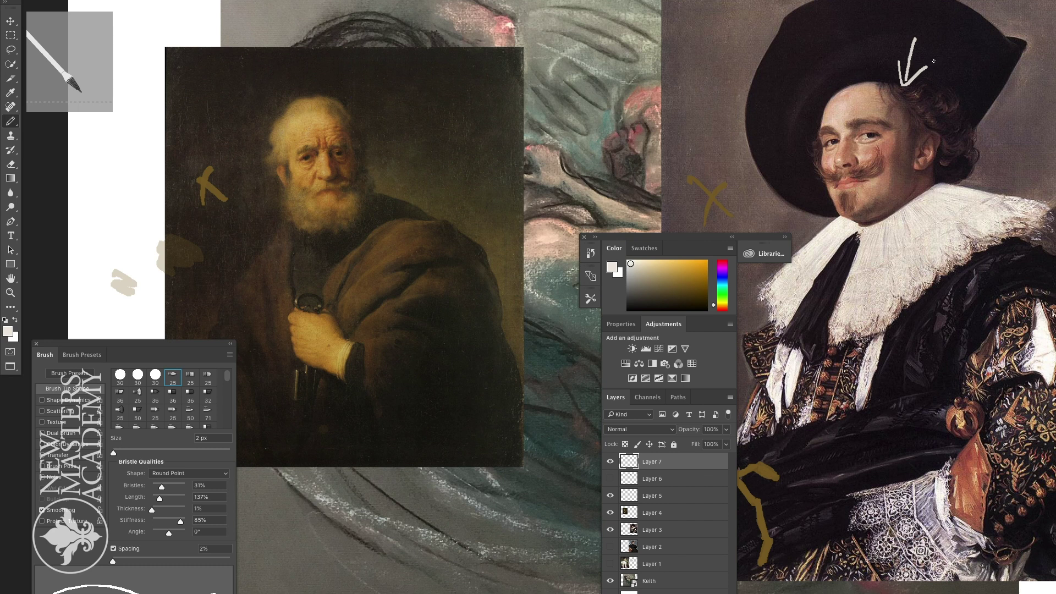
drag(848, 98, 839, 112)
drag(915, 137, 918, 146)
Step: Complete the cross at the temple and circle the spot between the two marks, and undo the circle and the crossing stroke
mouse_move(918, 128)
mouse_down()
mouse_move(900, 144)
mouse_move(923, 145)
mouse_up()
mouse_move(894, 102)
mouse_down()
mouse_move(888, 108)
mouse_move(896, 104)
mouse_up()
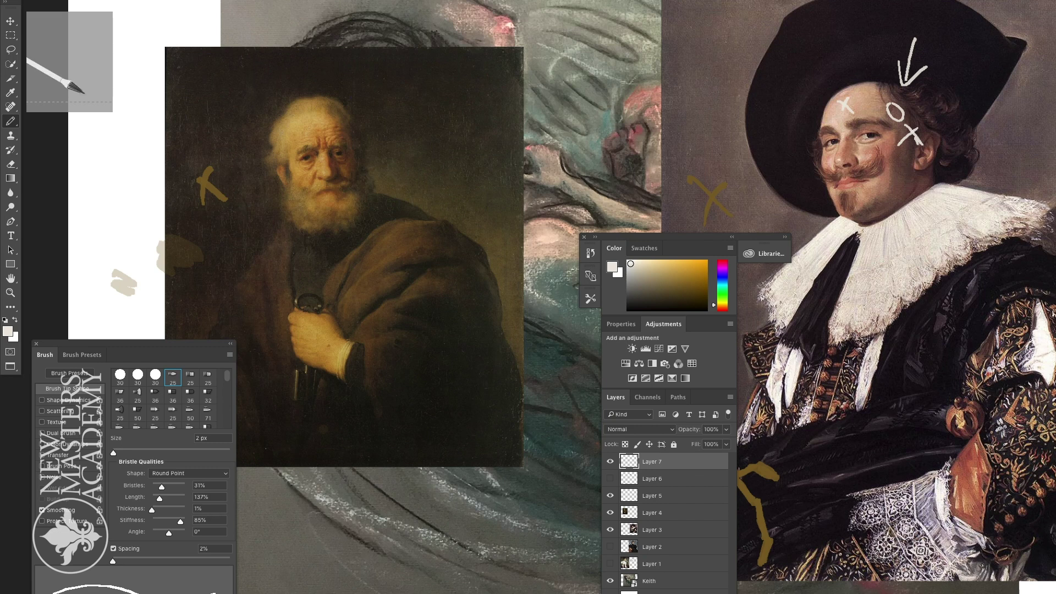
click(125, 0)
click(134, 8)
click(133, 8)
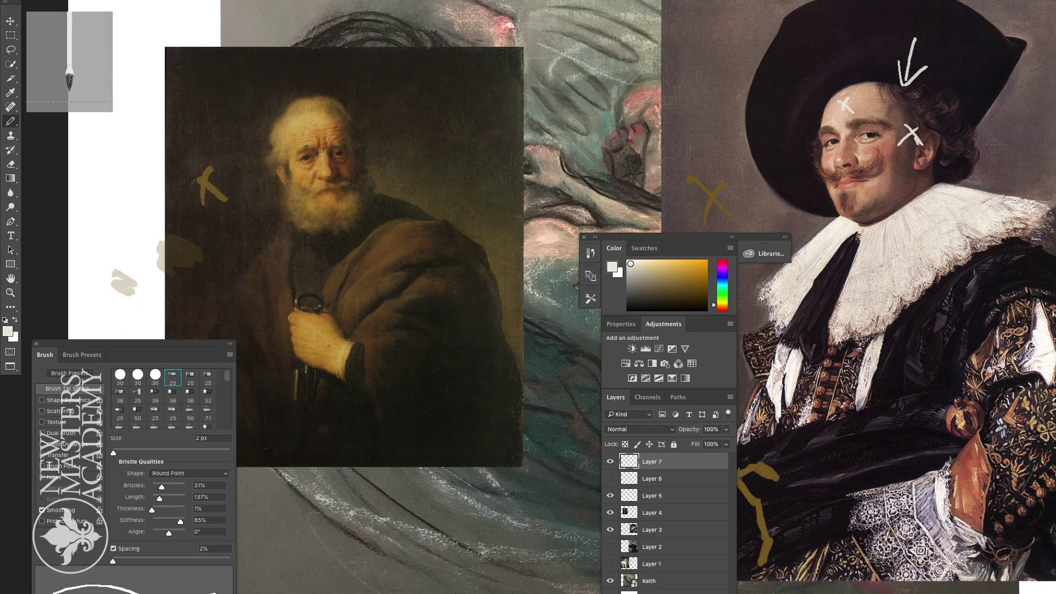
click(138, 1)
click(142, 7)
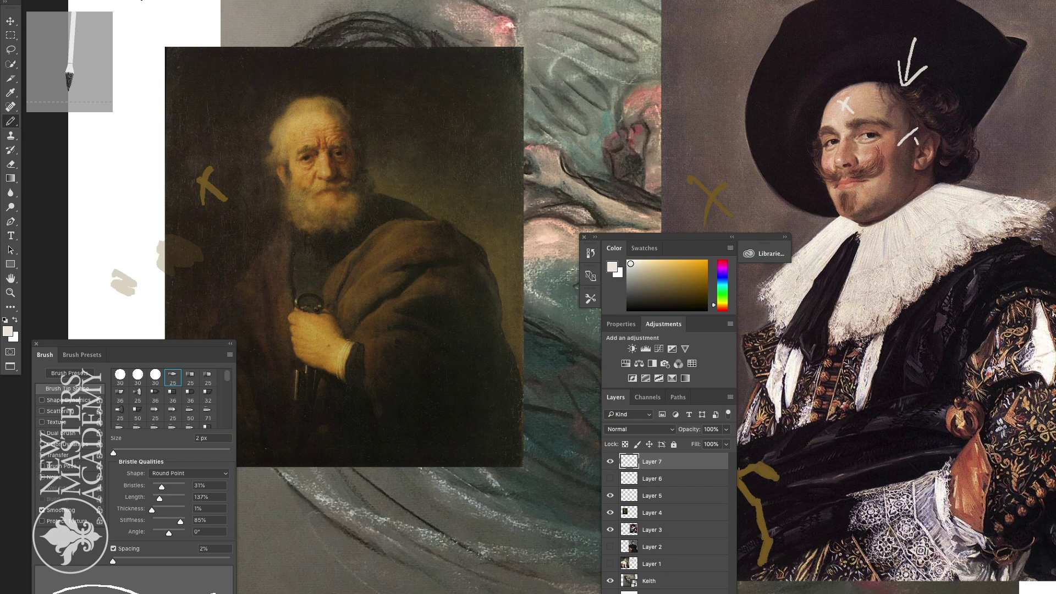
Step: Undo the stray line running across the canvas to the forehead, and draw a small circle at the hairline and undo it
shift+click(865, 107)
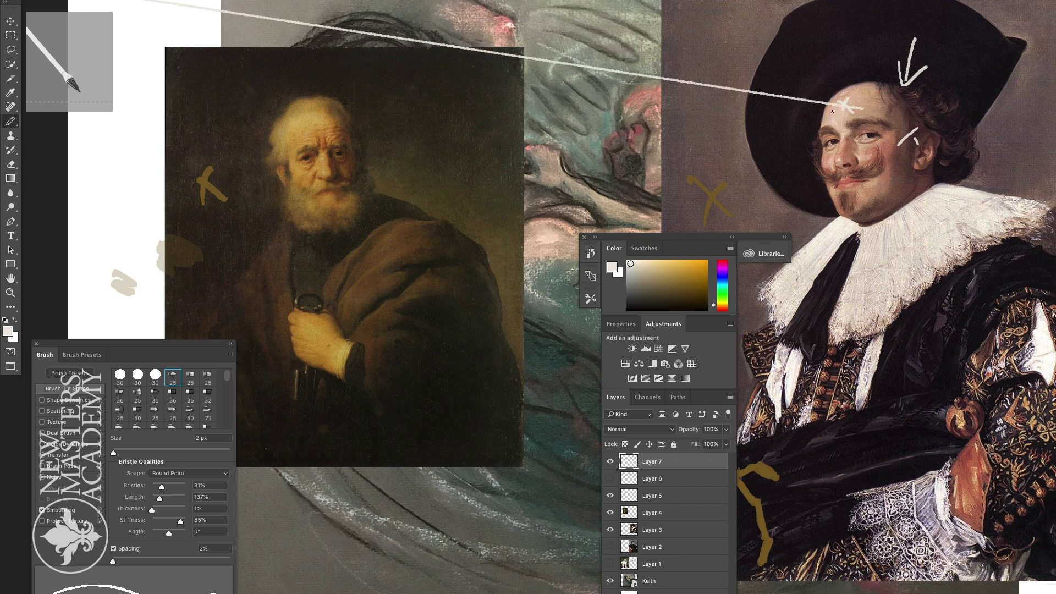
click(136, 1)
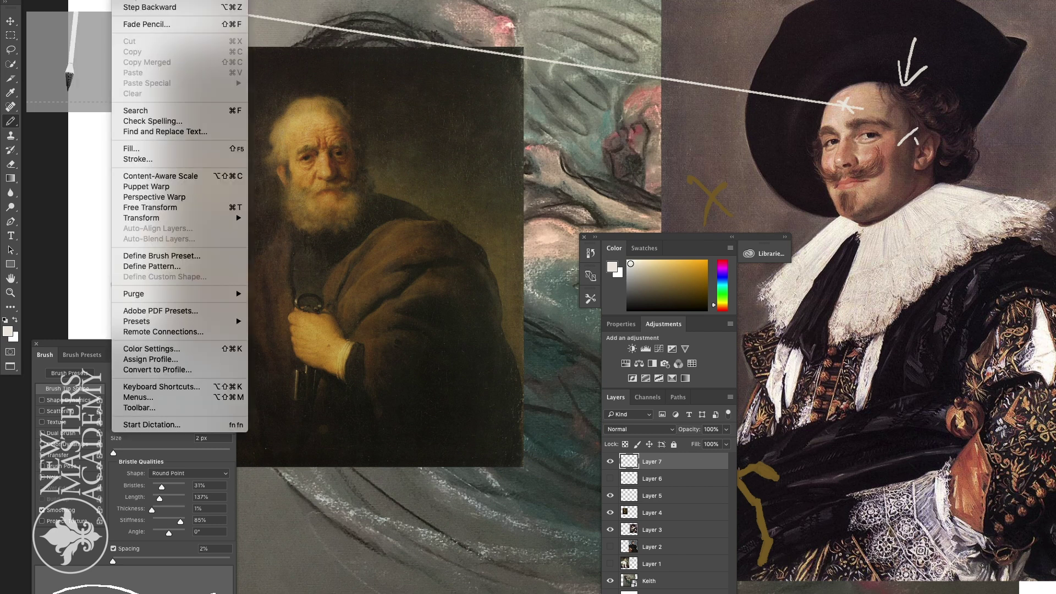
click(145, 8)
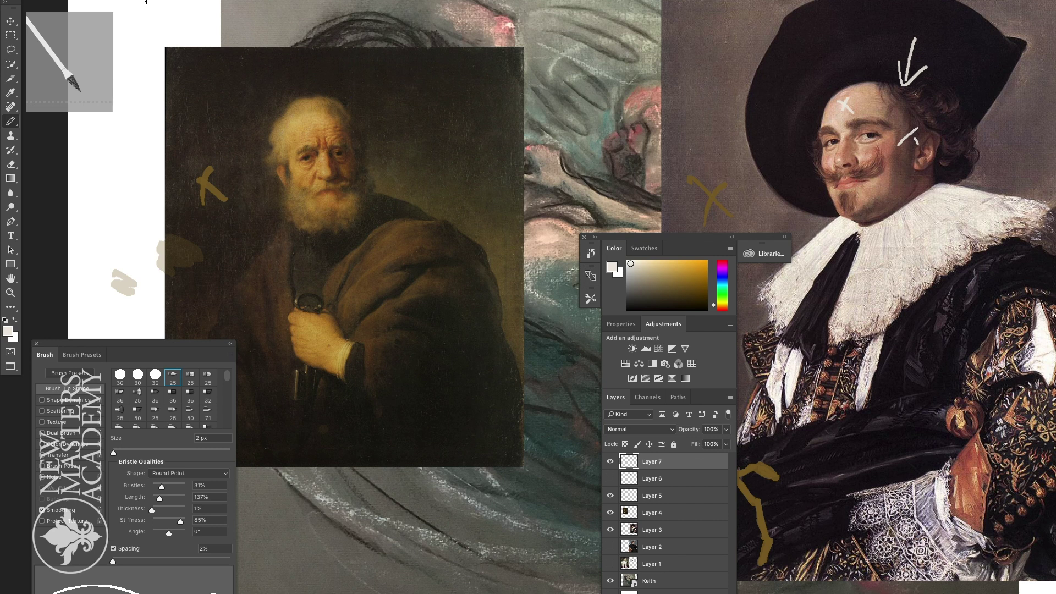
mouse_move(896, 107)
mouse_down()
mouse_move(887, 118)
mouse_move(890, 99)
mouse_up()
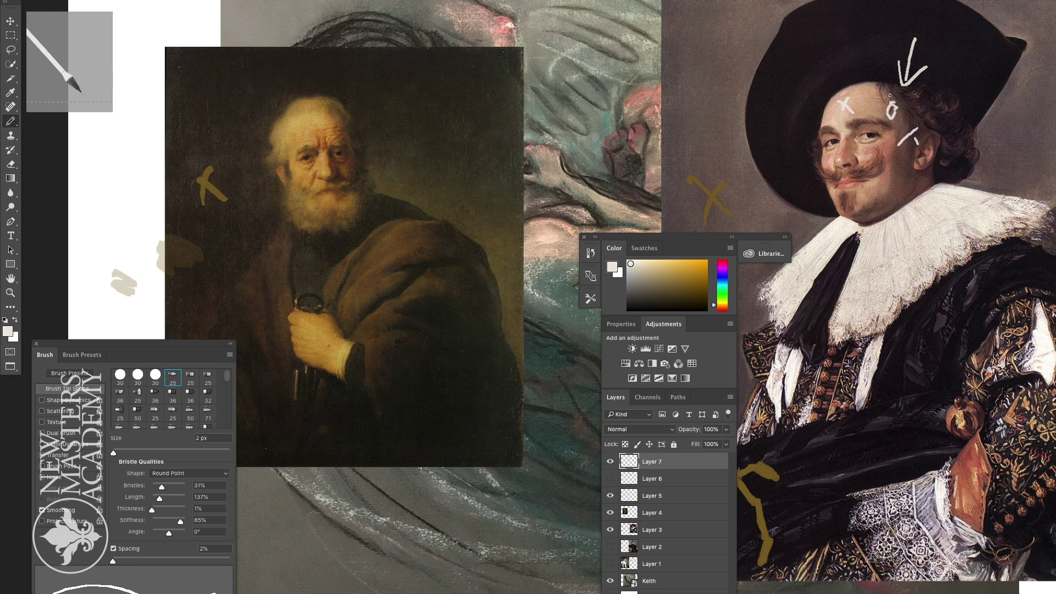
click(137, 1)
click(145, 7)
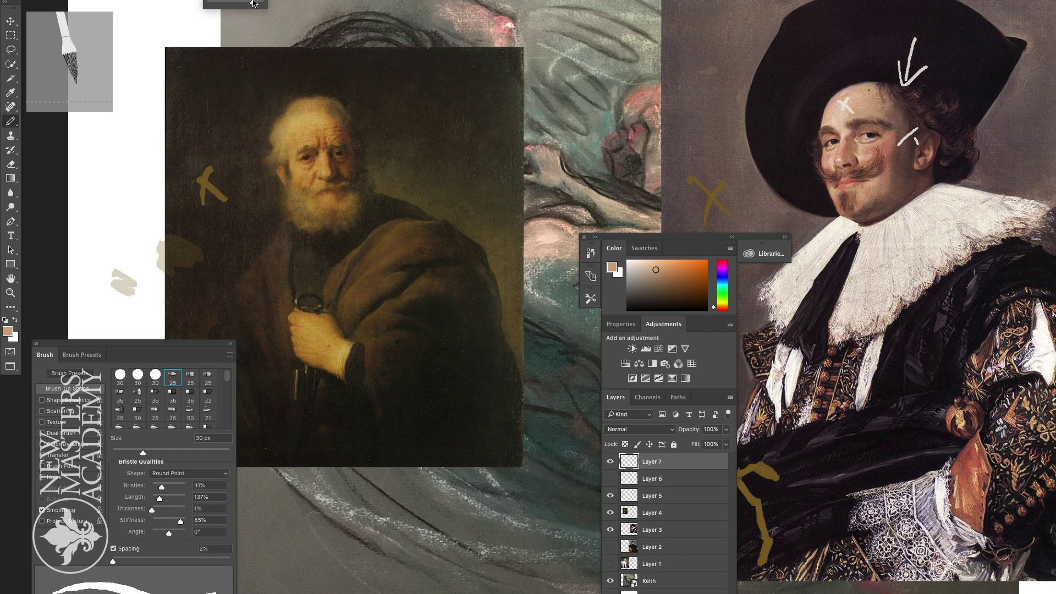
Step: Stroke along the hatted man's brow to the temple at 8 px, mark the hat in light grey, and retrace the brow line to the ear at 3 px
drag(144, 452, 120, 453)
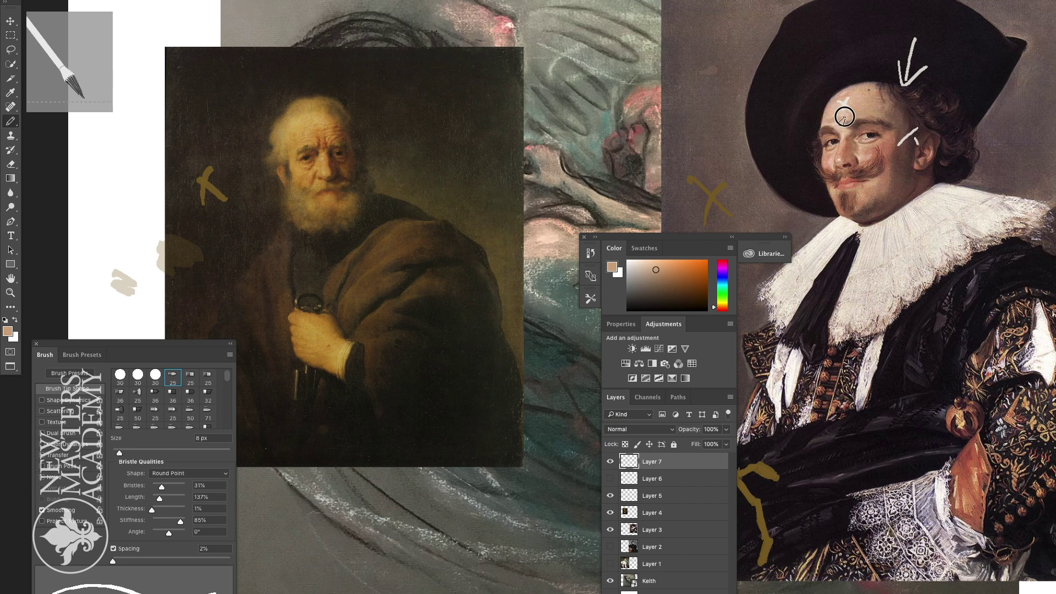
drag(879, 117, 921, 127)
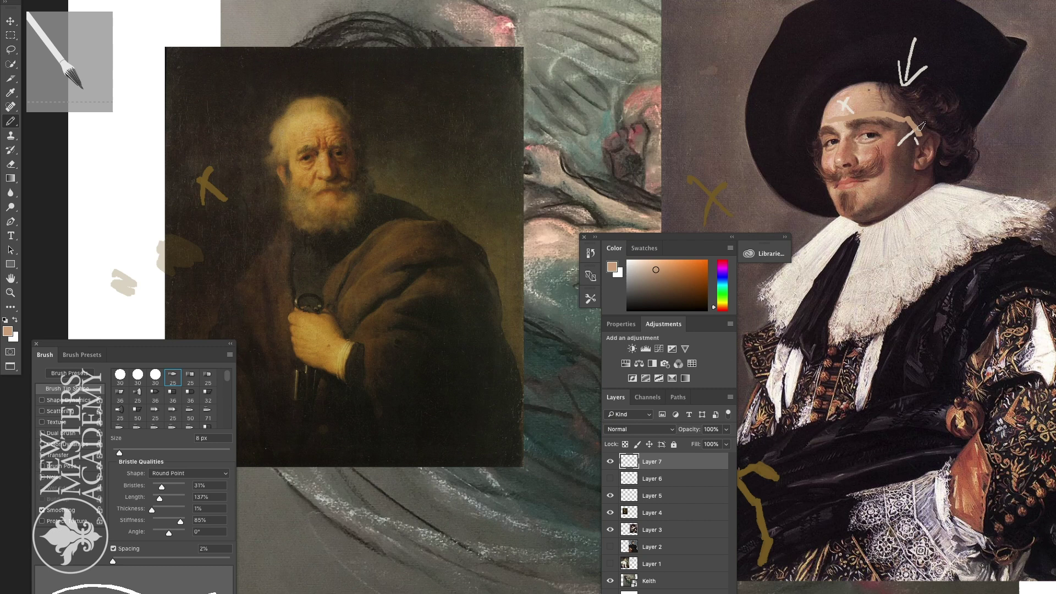
drag(636, 264, 706, 260)
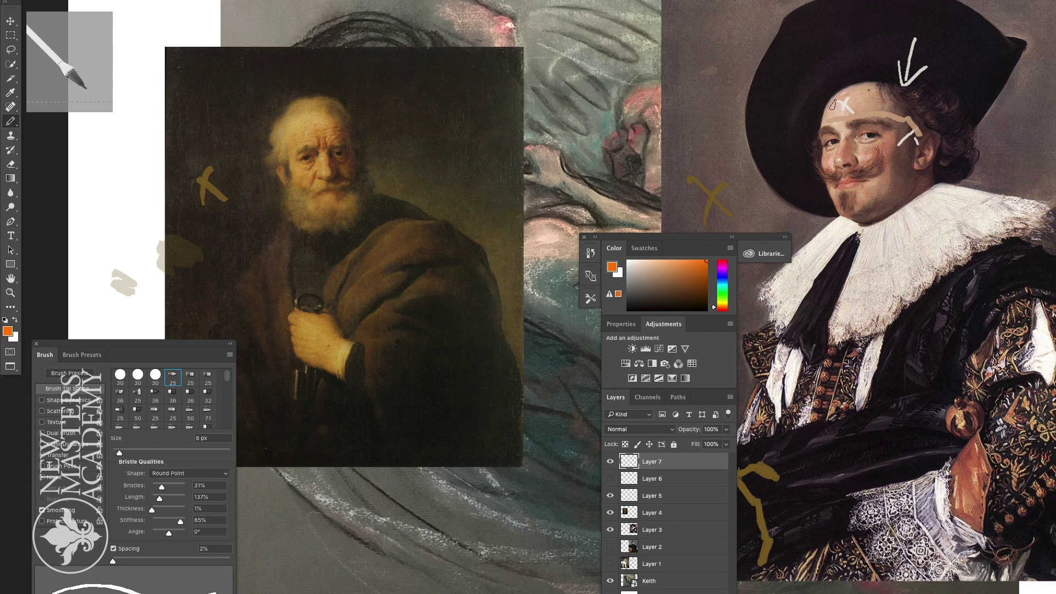
click(630, 266)
drag(769, 115, 770, 108)
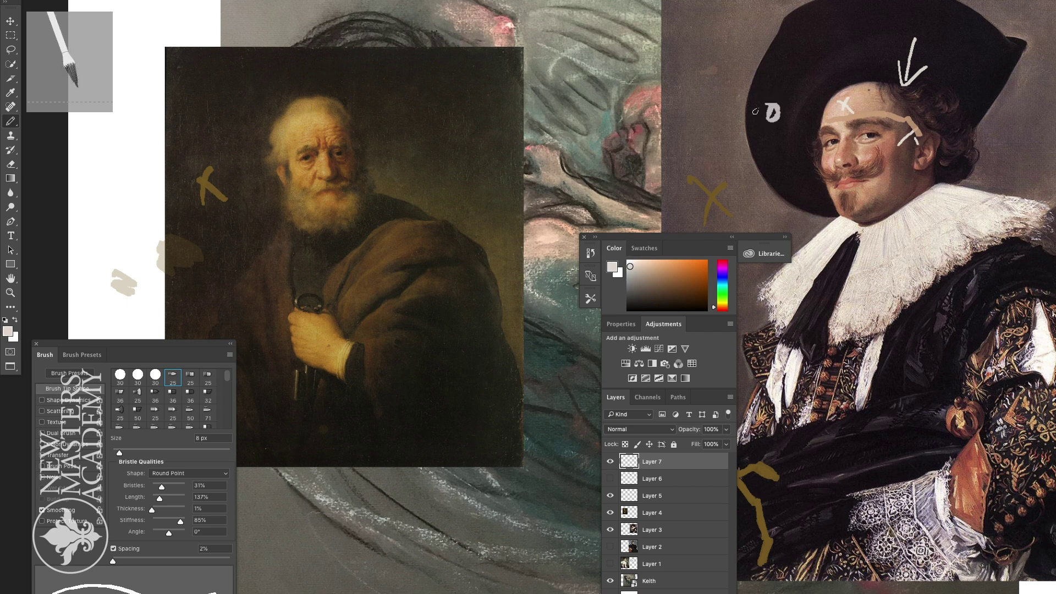
drag(120, 452, 114, 452)
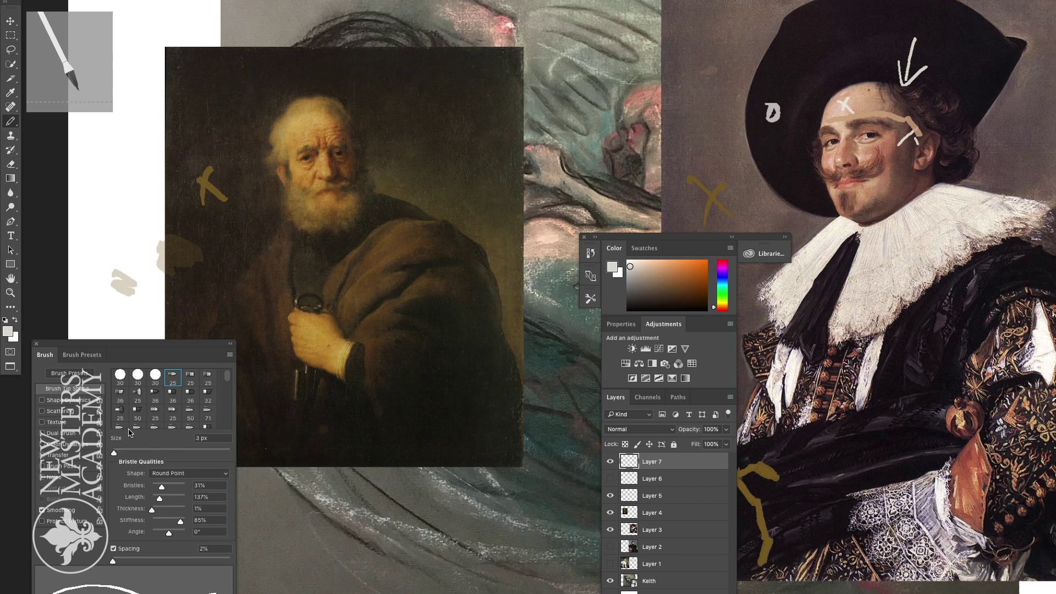
mouse_move(826, 124)
mouse_down()
mouse_move(903, 112)
mouse_move(935, 141)
mouse_up()
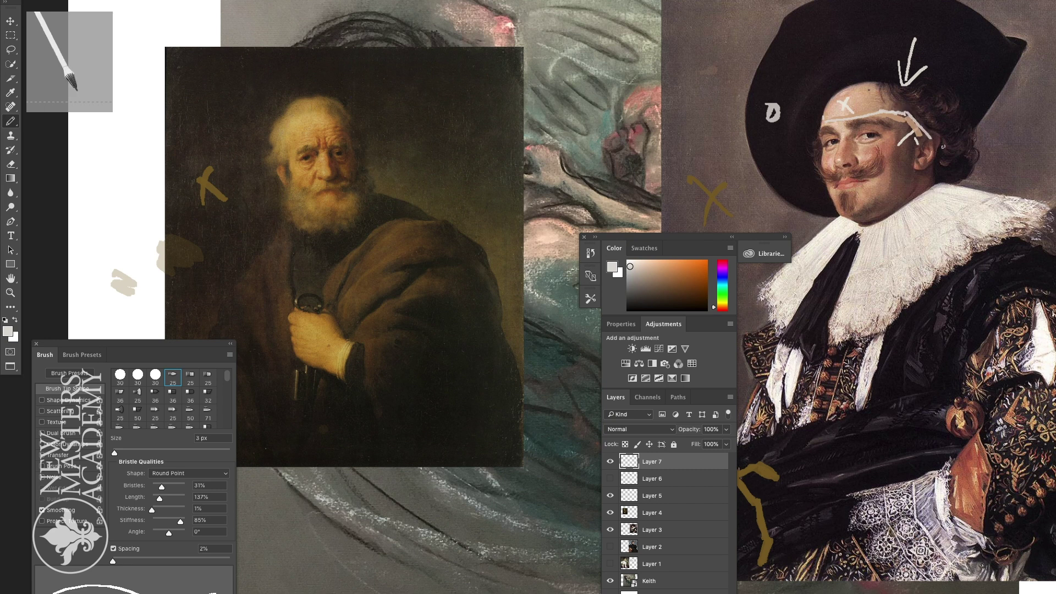
Step: Hide Layer 7 and, on a new layer, outline the planes of the hatted man's forehead and temple with straight strokes
click(610, 462)
key(ctrl+shift+alt+n)
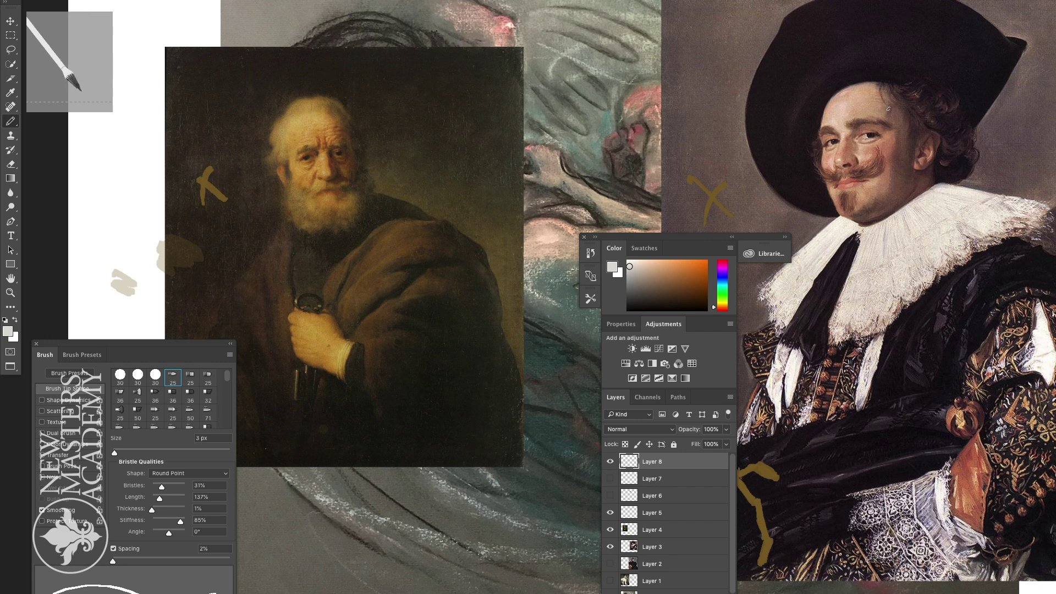
drag(870, 97, 882, 105)
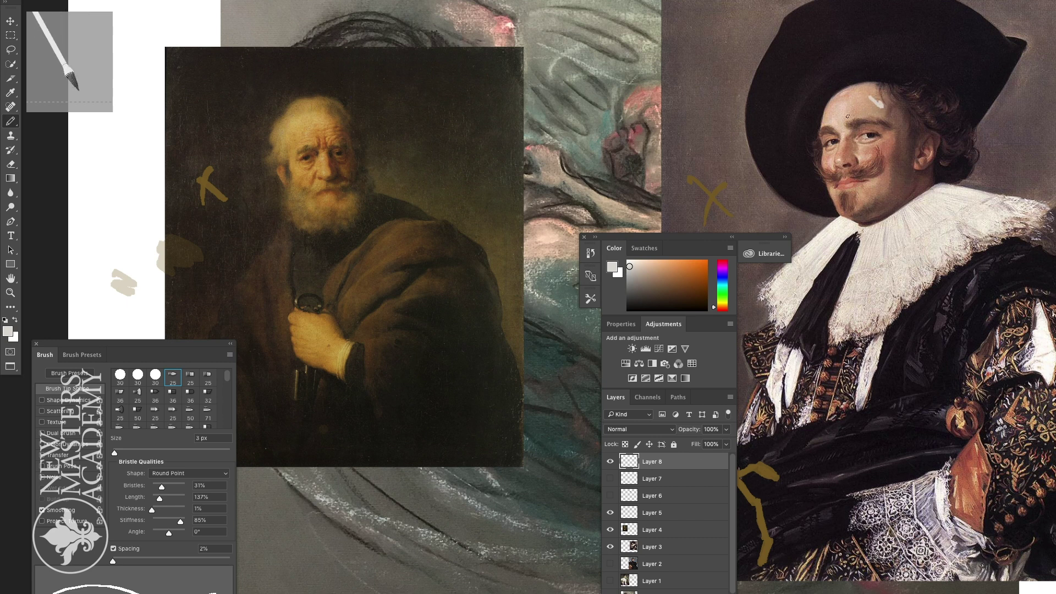
mouse_move(822, 117)
mouse_down()
mouse_move(891, 109)
mouse_move(931, 142)
mouse_up()
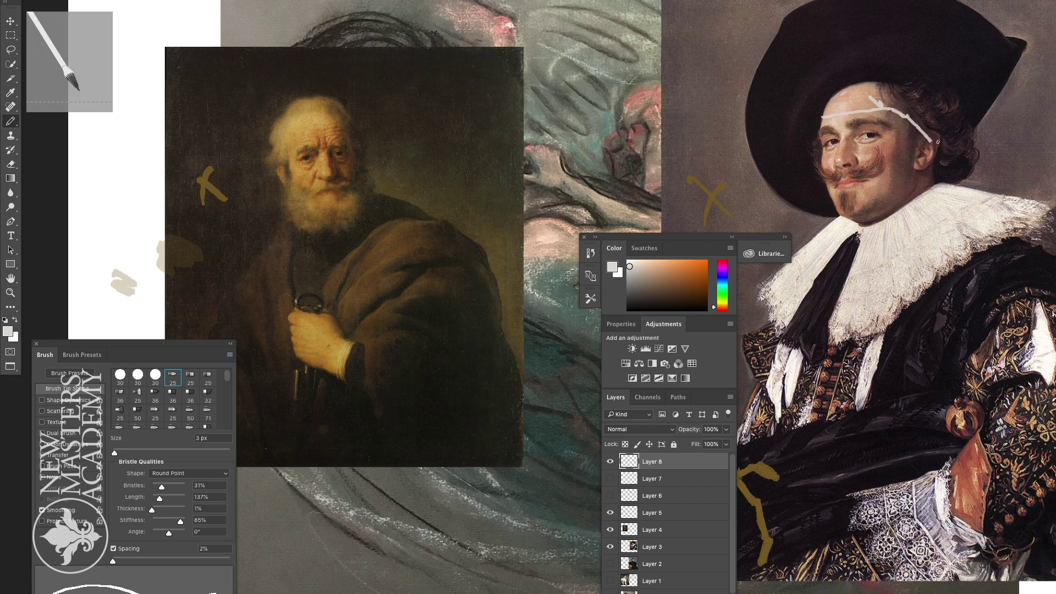
mouse_move(900, 83)
mouse_down()
mouse_move(888, 120)
mouse_move(904, 121)
mouse_move(925, 99)
mouse_move(937, 111)
mouse_move(891, 83)
mouse_move(821, 116)
mouse_up()
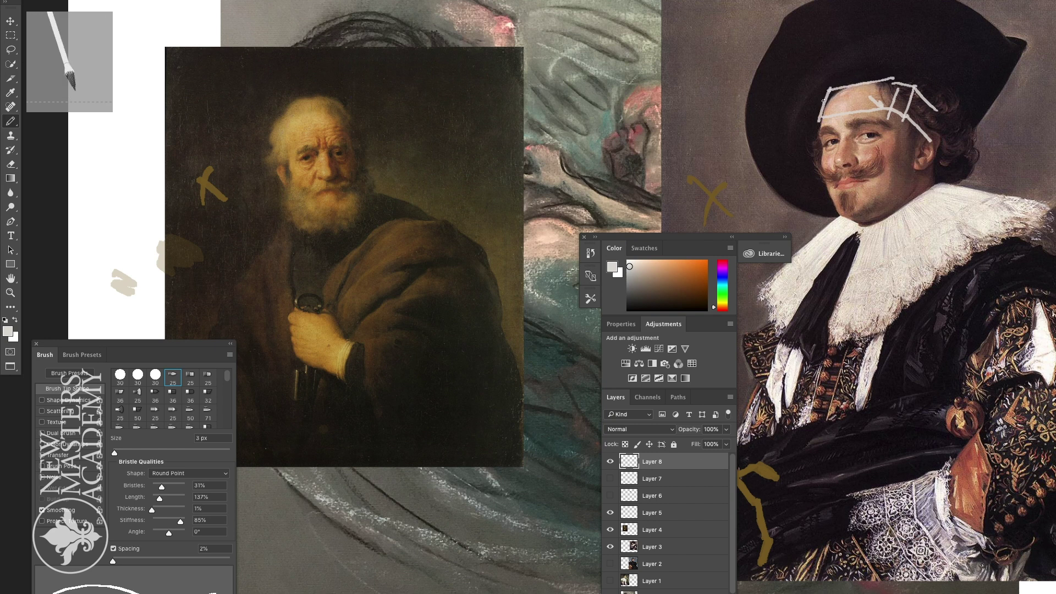
Step: Hide Layer 8, add a new layer, and draw a small mark at the hatted man's temple and undo it
click(610, 461)
key(ctrl+shift+alt+n)
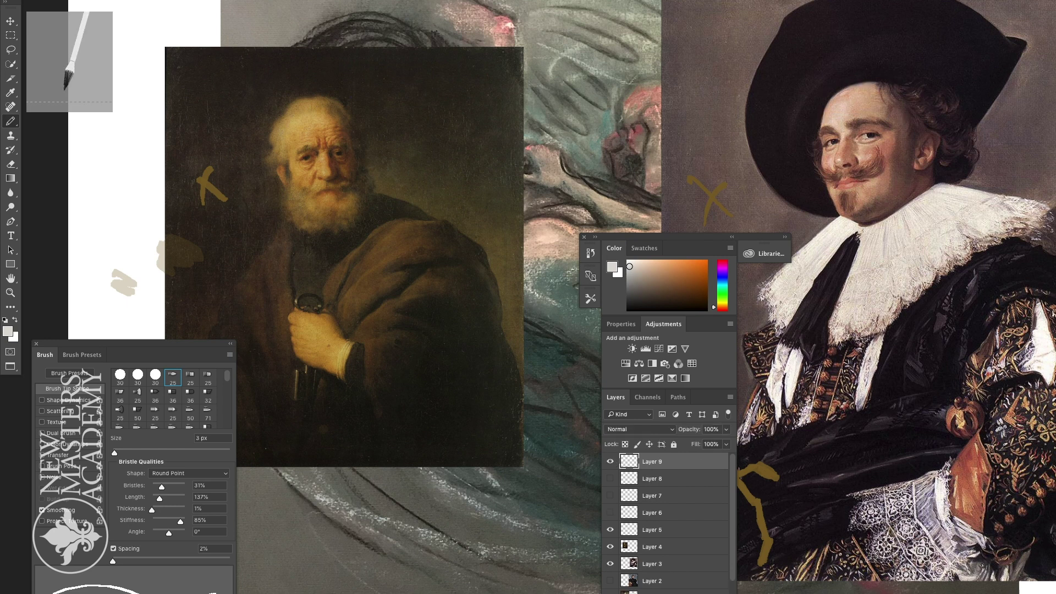
drag(889, 105, 885, 114)
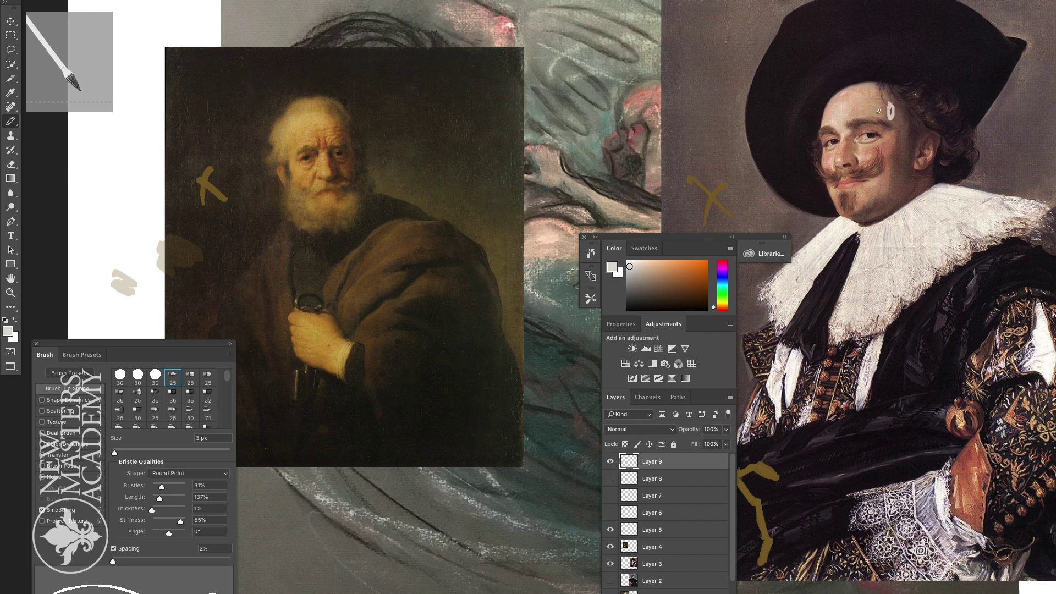
click(132, 5)
click(135, 9)
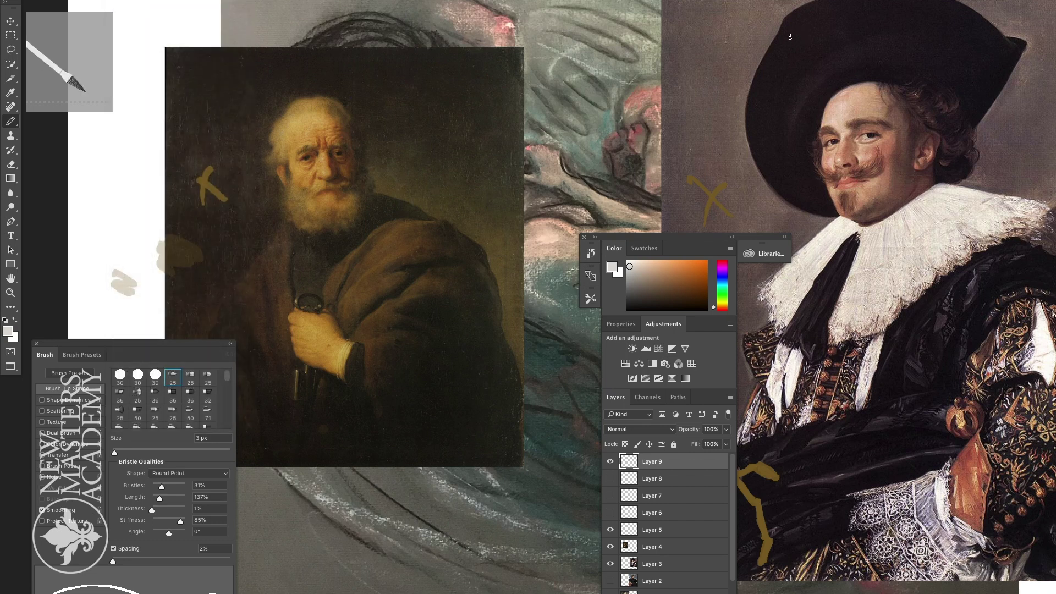
Step: Draw curved lines from the background across the hat's edge, swapping the foreground and background colours, and circle a spot on the background
mouse_move(667, 36)
mouse_down()
mouse_move(719, 53)
mouse_move(756, 88)
mouse_move(773, 131)
mouse_move(773, 163)
mouse_move(762, 156)
mouse_up()
mouse_move(682, 10)
mouse_down()
mouse_move(755, 53)
mouse_move(786, 116)
mouse_up()
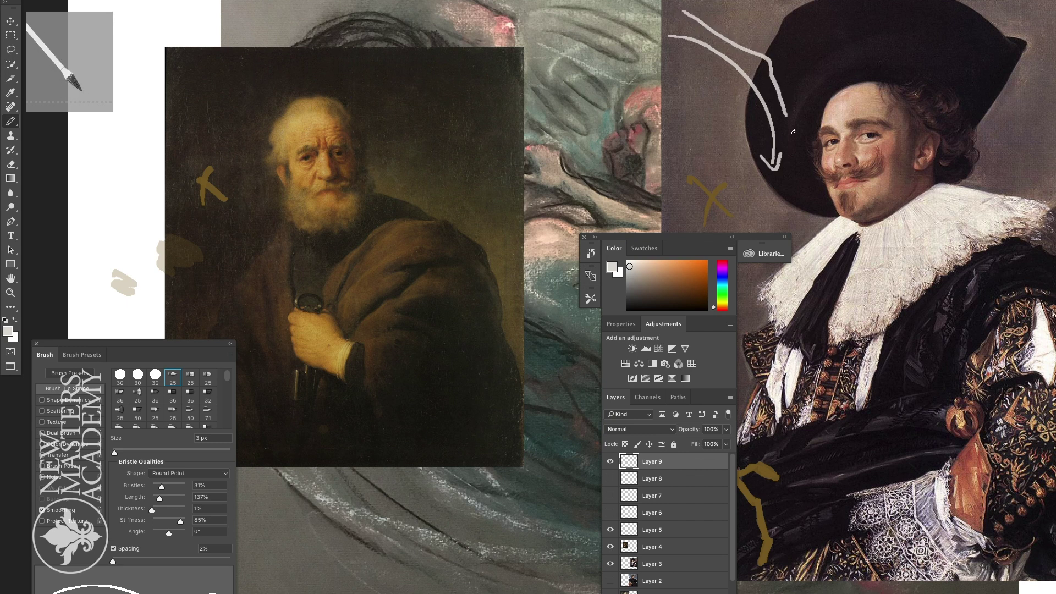
key(x)
key(c)
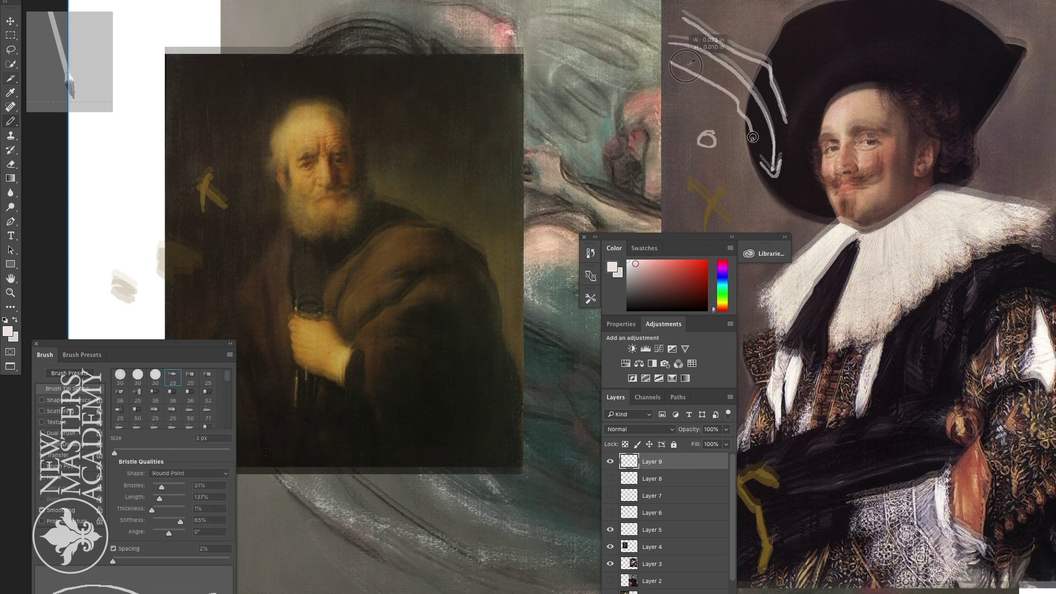
mouse_move(717, 4)
mouse_down()
mouse_move(810, 76)
mouse_move(815, 101)
mouse_up()
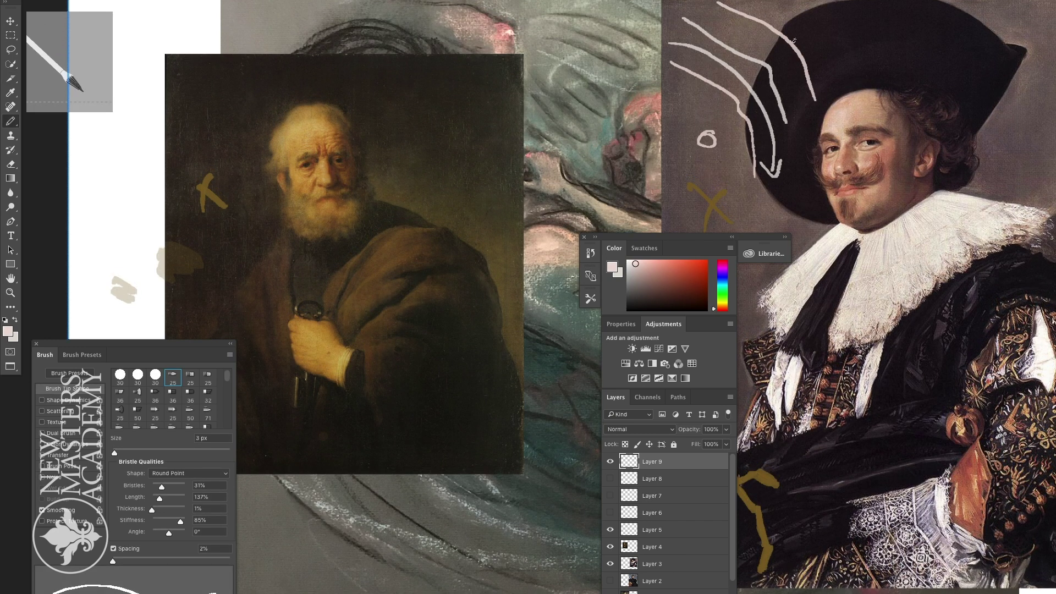
Step: Cross and circle the hat edge on the uppermost curve, add another crossed curve beside it, and mark the temple with a small loop
drag(800, 38, 797, 63)
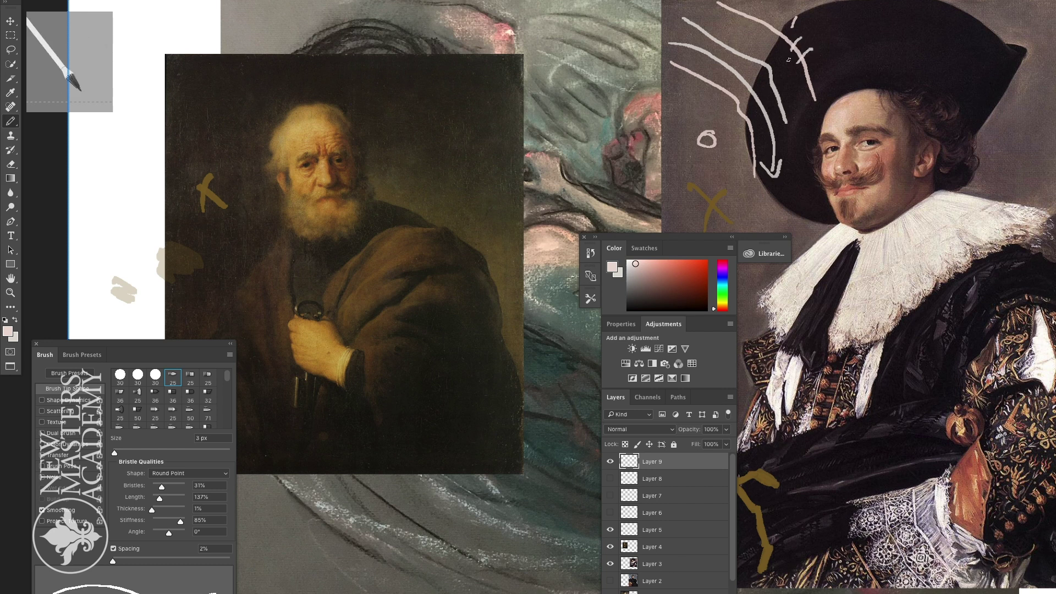
drag(793, 51, 795, 54)
mouse_move(763, 8)
mouse_down()
mouse_move(819, 40)
mouse_move(834, 76)
mouse_up()
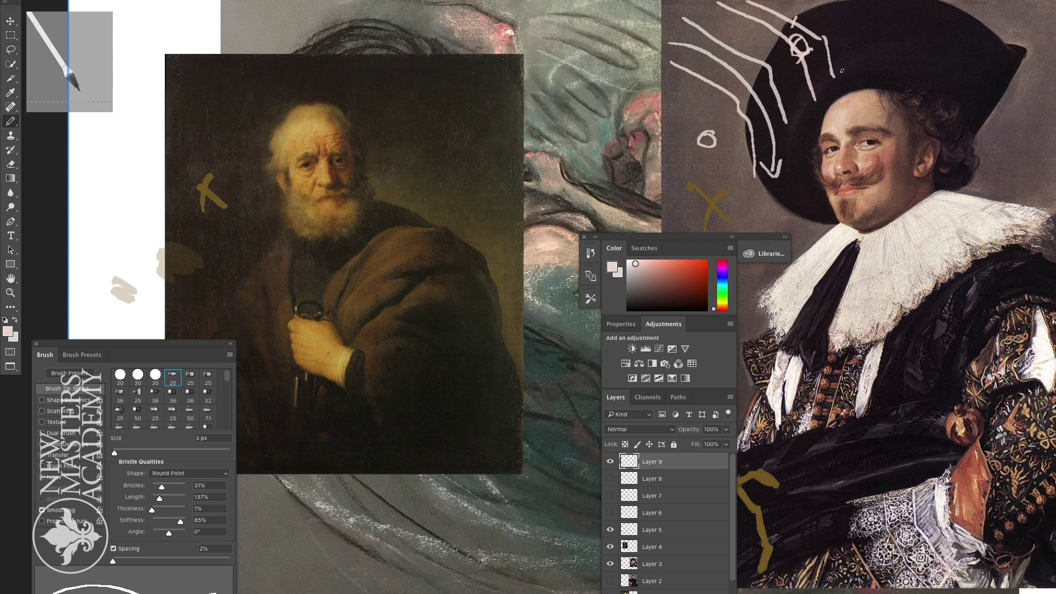
drag(819, 43, 830, 32)
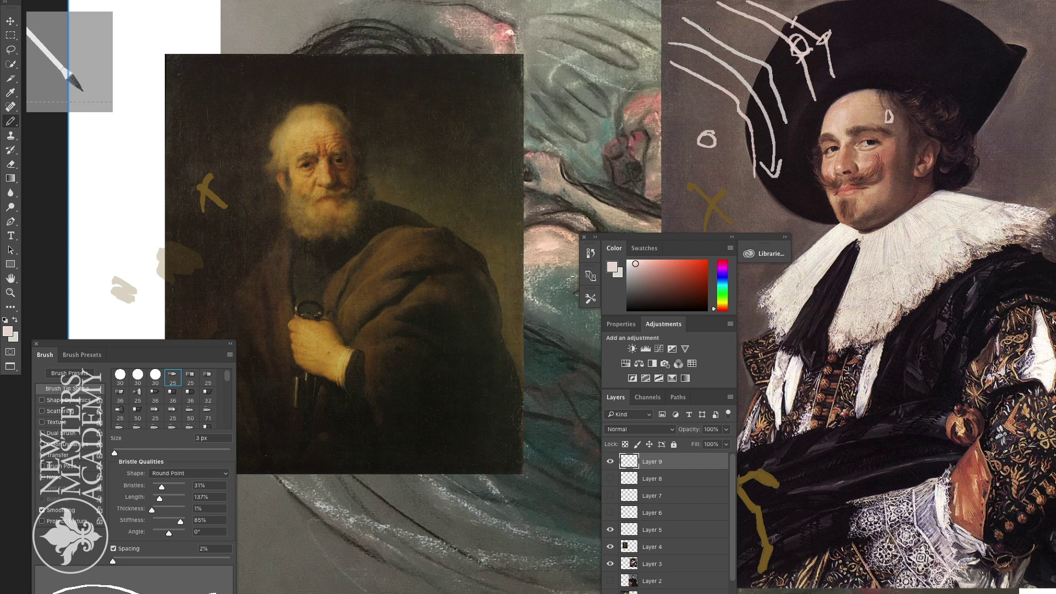
Step: Add more strokes between the curves at the hat's edge, and draw branching marks and a downward arrow on the hat
mouse_move(684, 20)
mouse_down()
mouse_move(756, 66)
mouse_move(789, 133)
mouse_up()
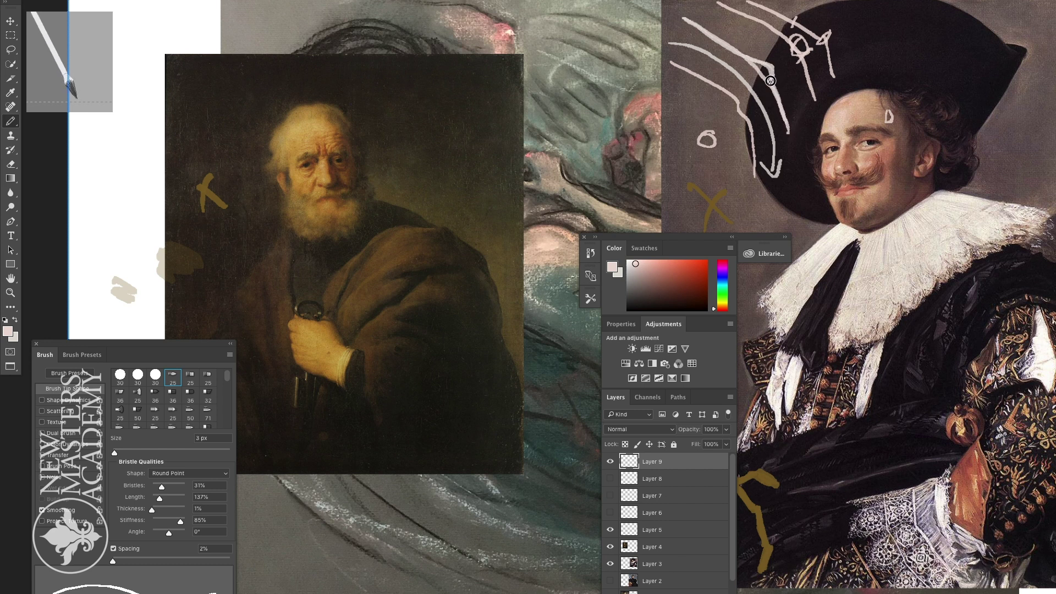
mouse_move(734, 28)
mouse_down()
mouse_move(784, 59)
mouse_move(797, 87)
mouse_up()
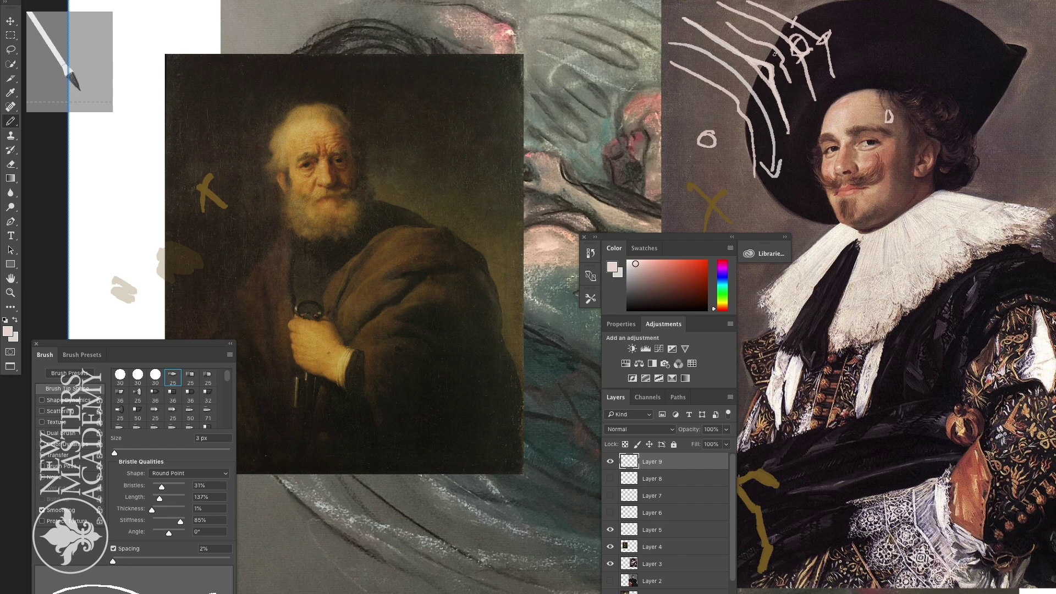
mouse_move(789, 47)
mouse_down()
mouse_move(780, 57)
mouse_move(791, 47)
mouse_up()
mouse_move(858, 14)
mouse_down()
mouse_move(884, 33)
mouse_move(879, 51)
mouse_move(886, 26)
mouse_move(918, 27)
mouse_move(917, 67)
mouse_up()
drag(914, 23, 928, 22)
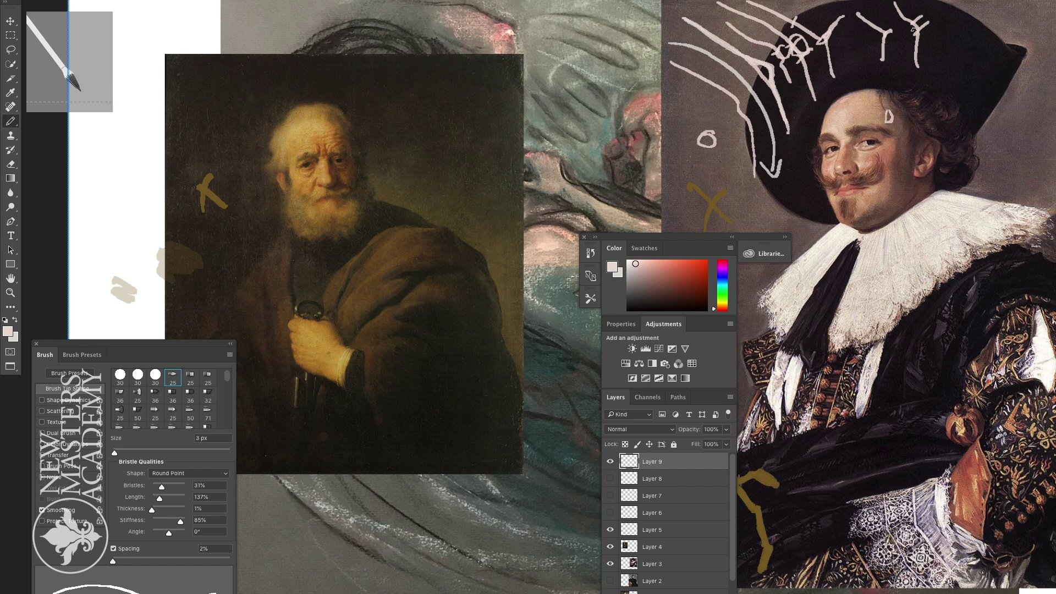
mouse_move(914, 1)
mouse_down()
mouse_move(938, 12)
mouse_move(957, 65)
mouse_move(940, 52)
mouse_up()
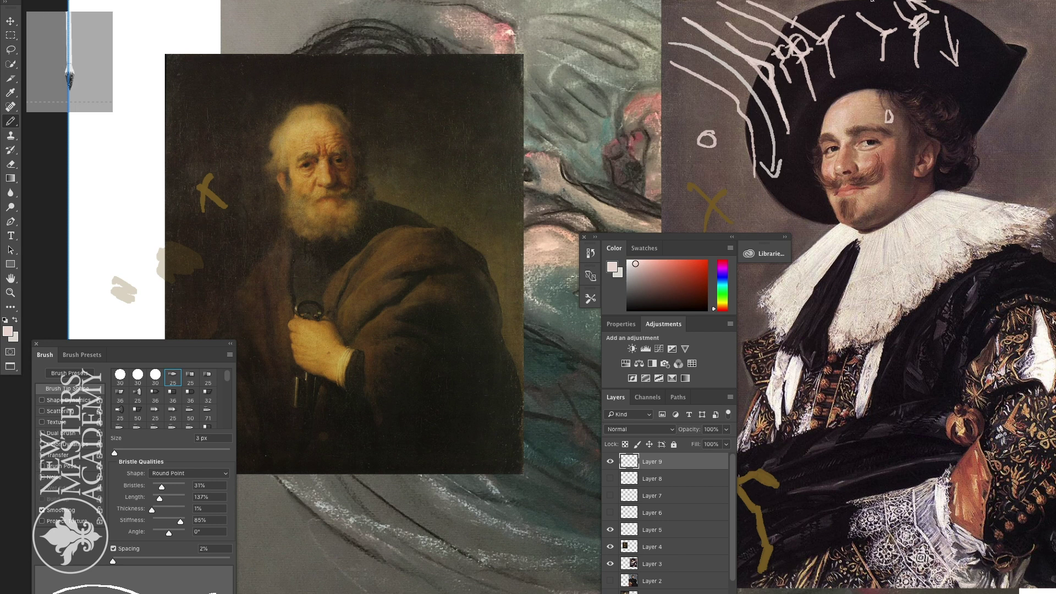
Step: Circle the shadow-side eye of the bearded man, and draw a small mark under the hatted man's chin and undo it
drag(336, 128, 345, 130)
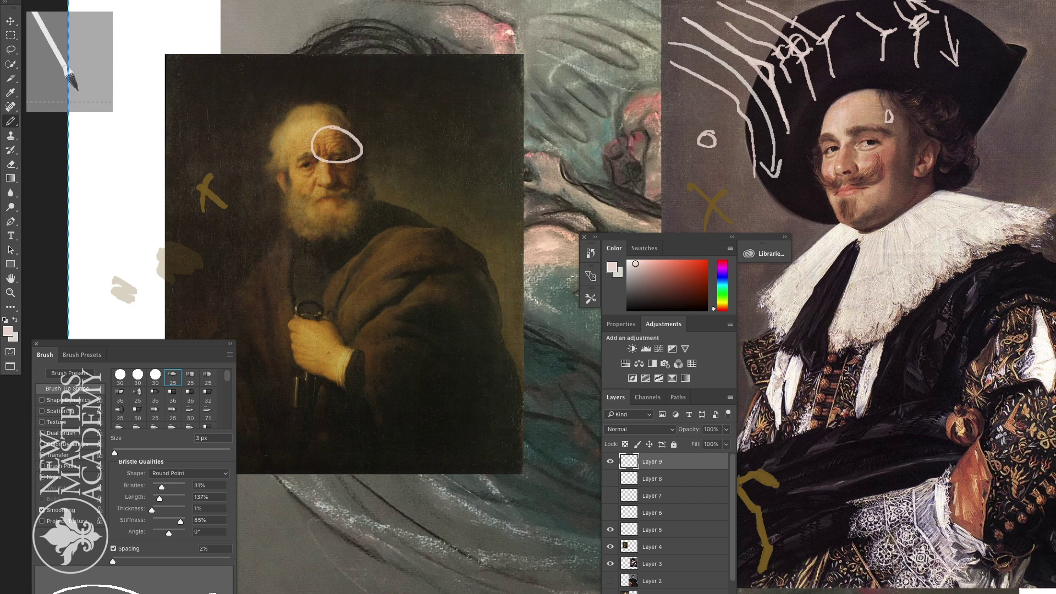
mouse_move(870, 231)
mouse_down()
mouse_move(881, 224)
mouse_move(869, 229)
mouse_up()
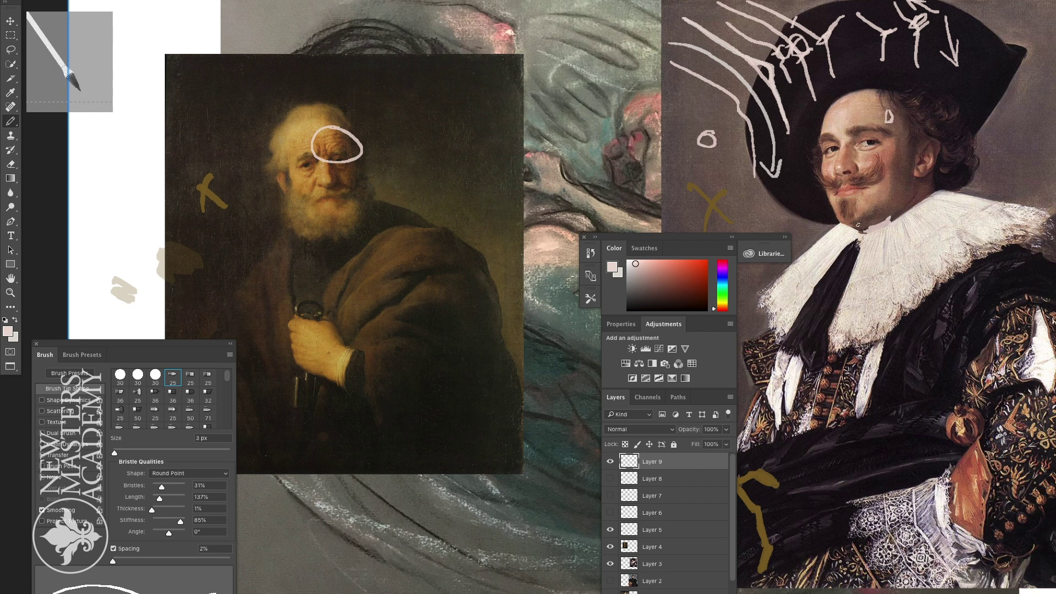
click(126, 0)
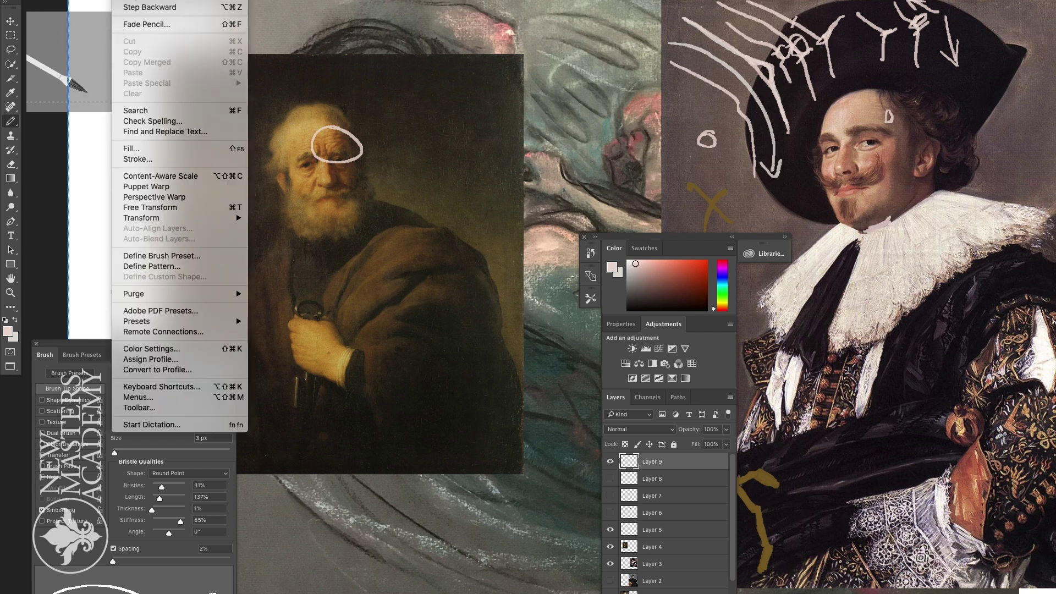
click(141, 8)
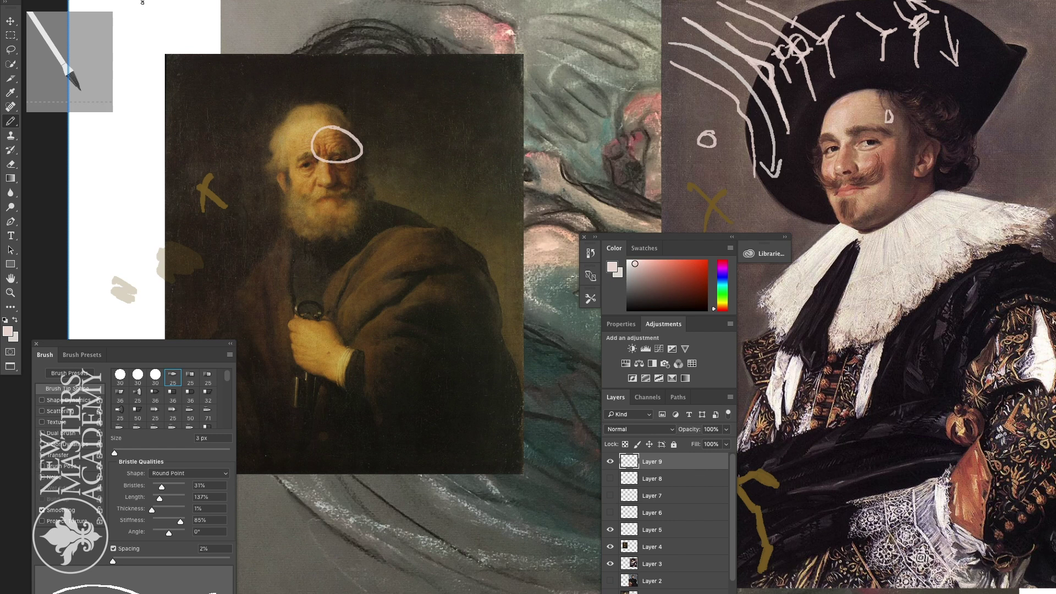
Step: Draw a short stroke under the hatted man's jaw and crossing strokes between his cheek and ear
drag(892, 221, 874, 215)
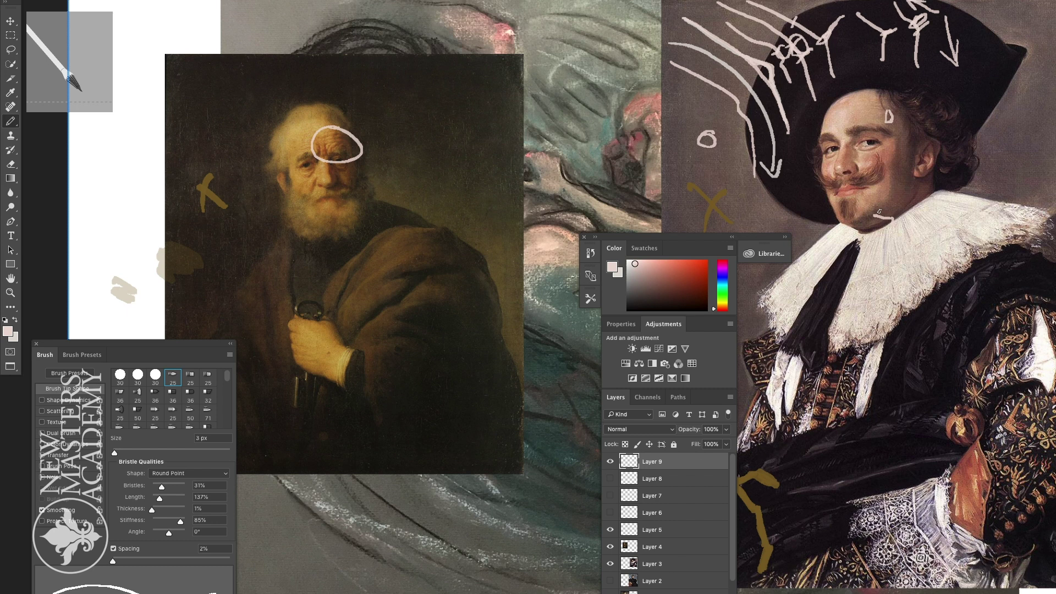
drag(918, 142, 915, 179)
mouse_move(911, 135)
mouse_down()
mouse_move(914, 179)
mouse_move(910, 149)
mouse_move(937, 159)
mouse_up()
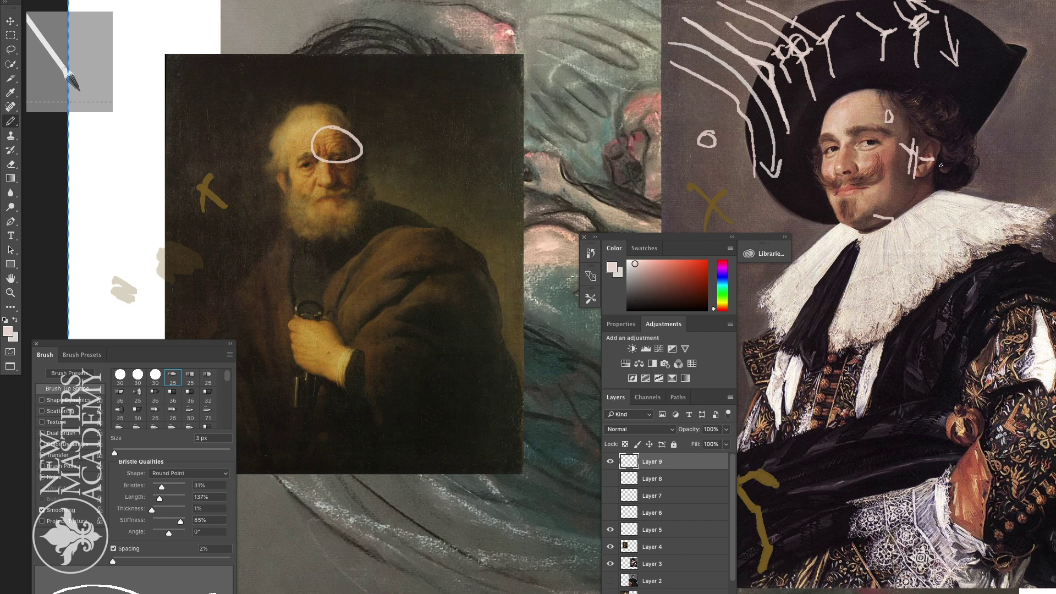
Step: Draw an arrow toward the bearded man's shadowed cheek, and put small marks on his brow, cheek and mouth
mouse_move(435, 136)
mouse_down()
mouse_move(389, 154)
mouse_move(410, 163)
mouse_move(352, 184)
mouse_up()
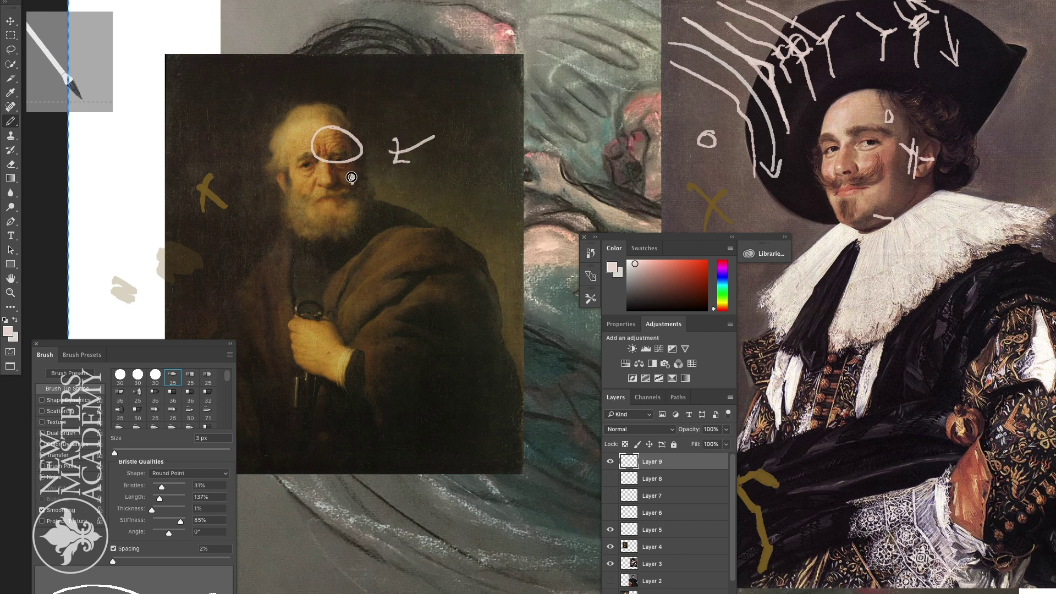
drag(337, 134, 345, 152)
mouse_move(334, 199)
mouse_down()
mouse_move(337, 208)
mouse_move(348, 198)
mouse_up()
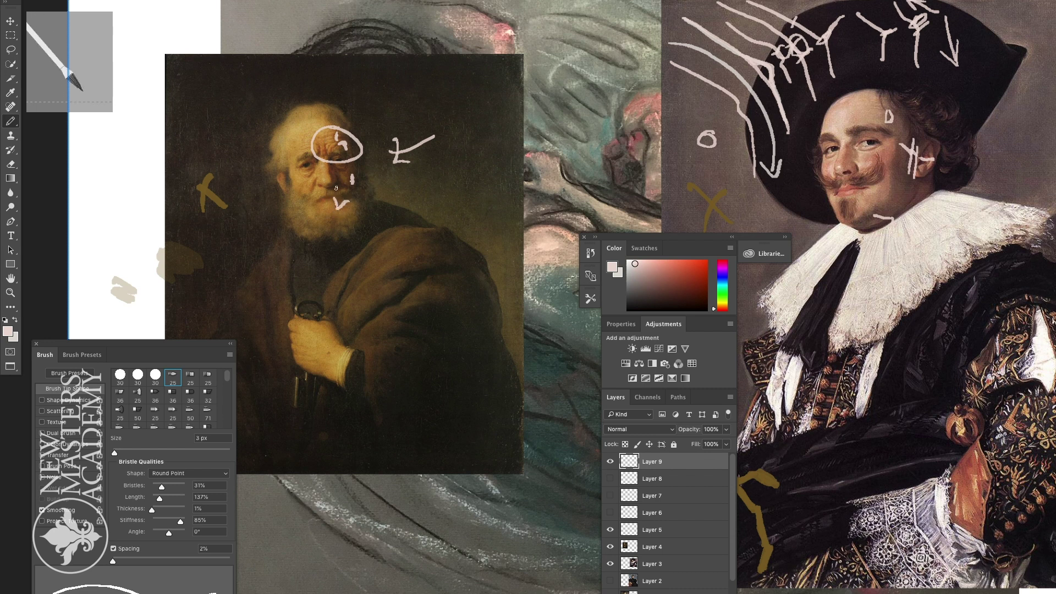
Step: Hide Layer 9 and add a new layer above it
click(610, 462)
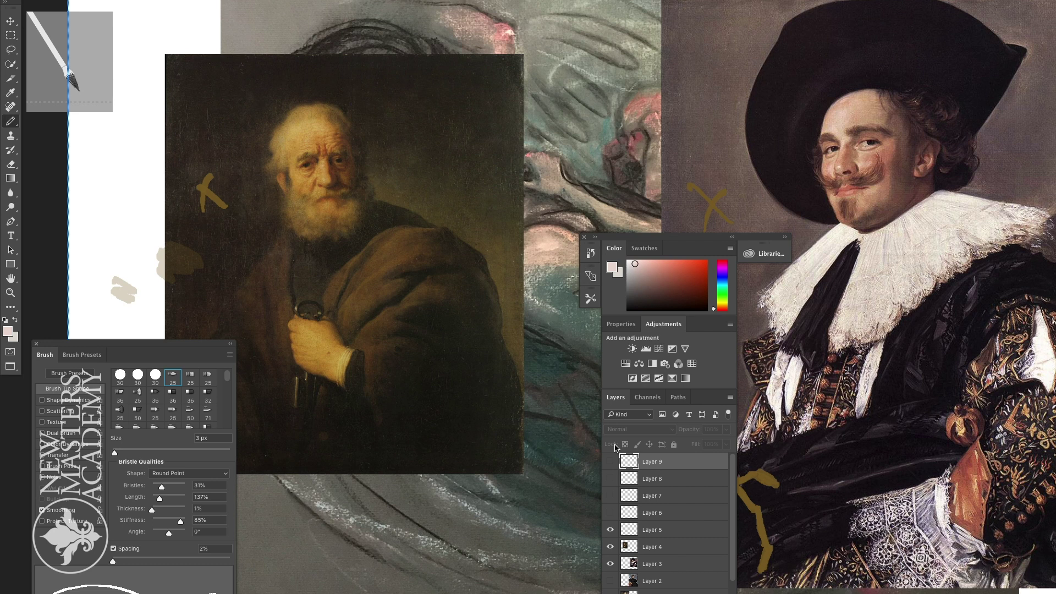
click(335, 198)
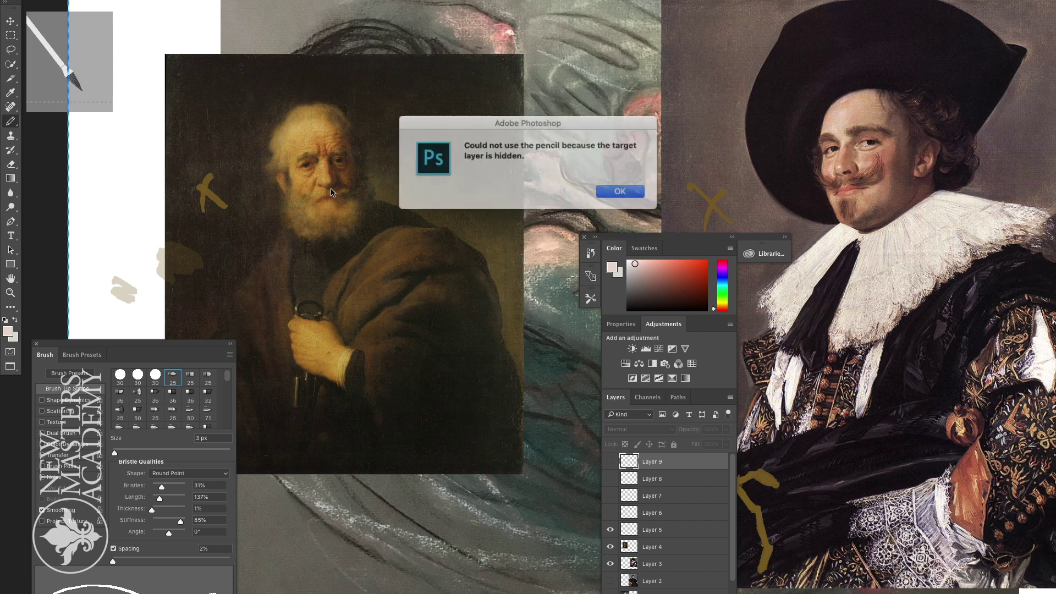
click(610, 189)
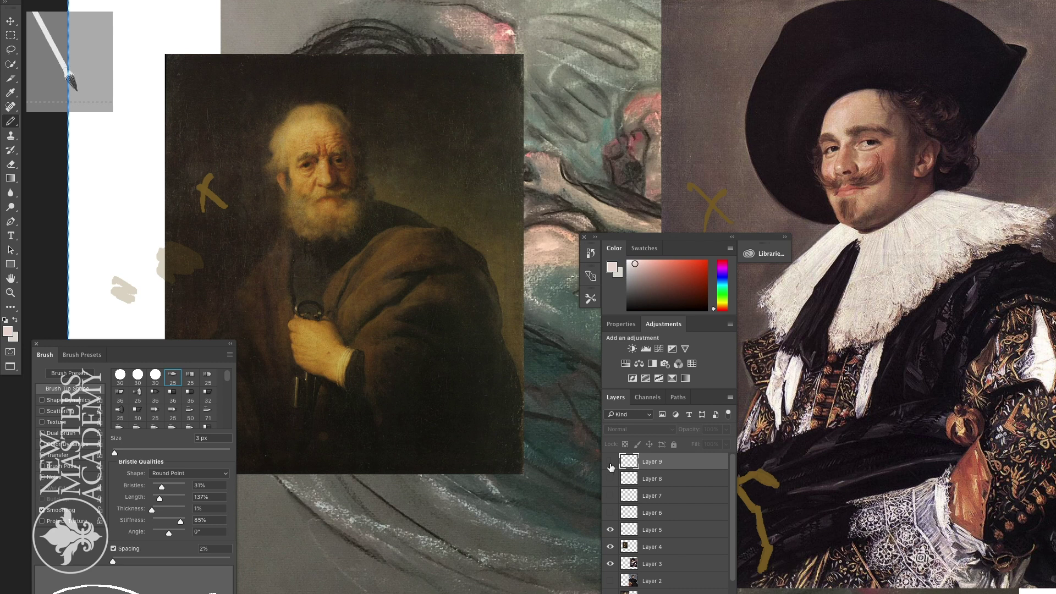
key(ctrl+alt+shift+n)
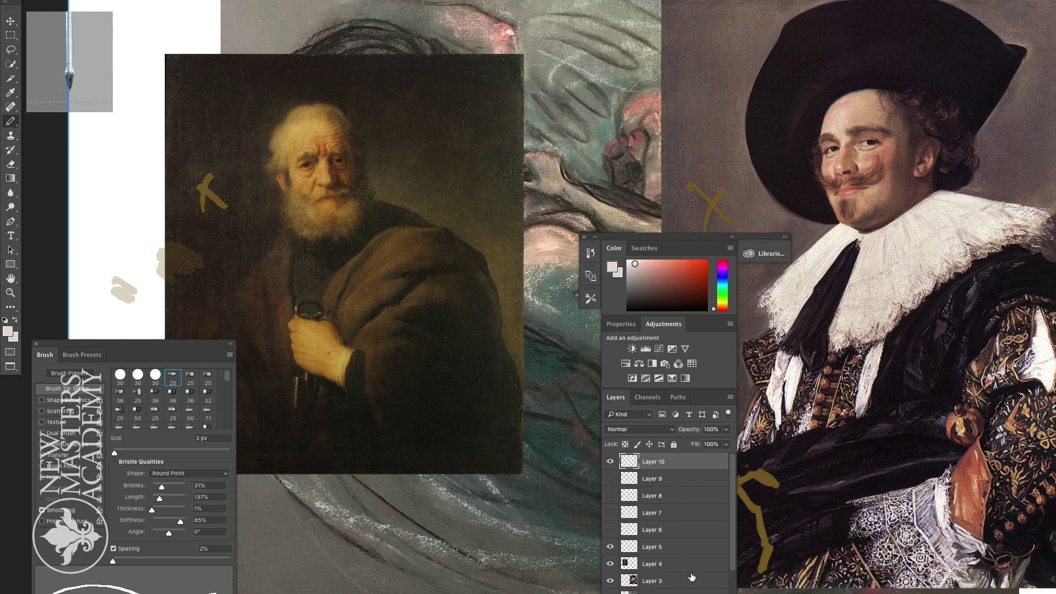
mouse_move(333, 199)
mouse_down()
mouse_move(336, 208)
mouse_move(348, 196)
mouse_up()
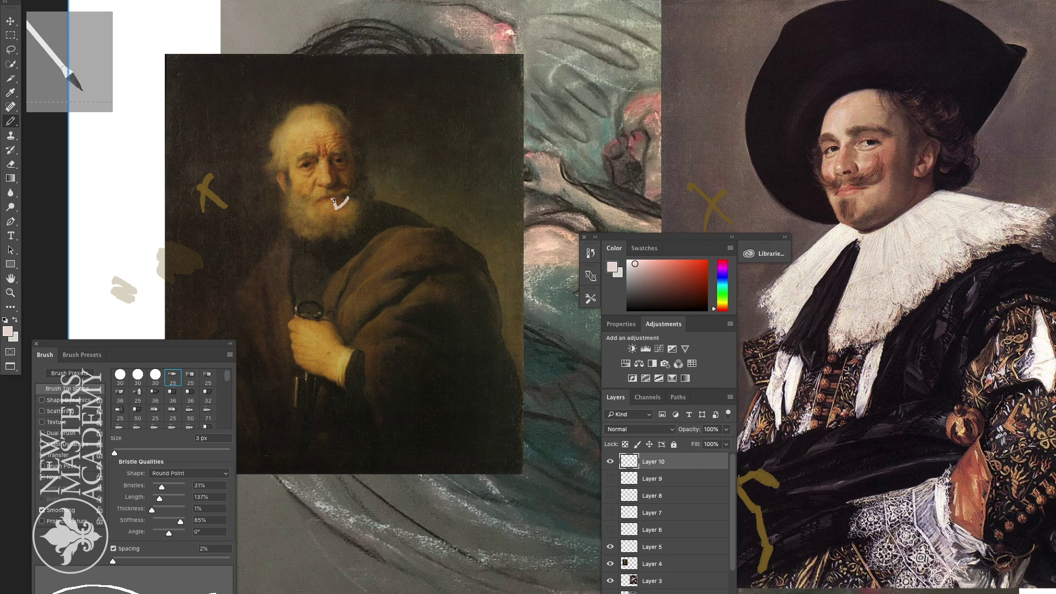
click(134, 1)
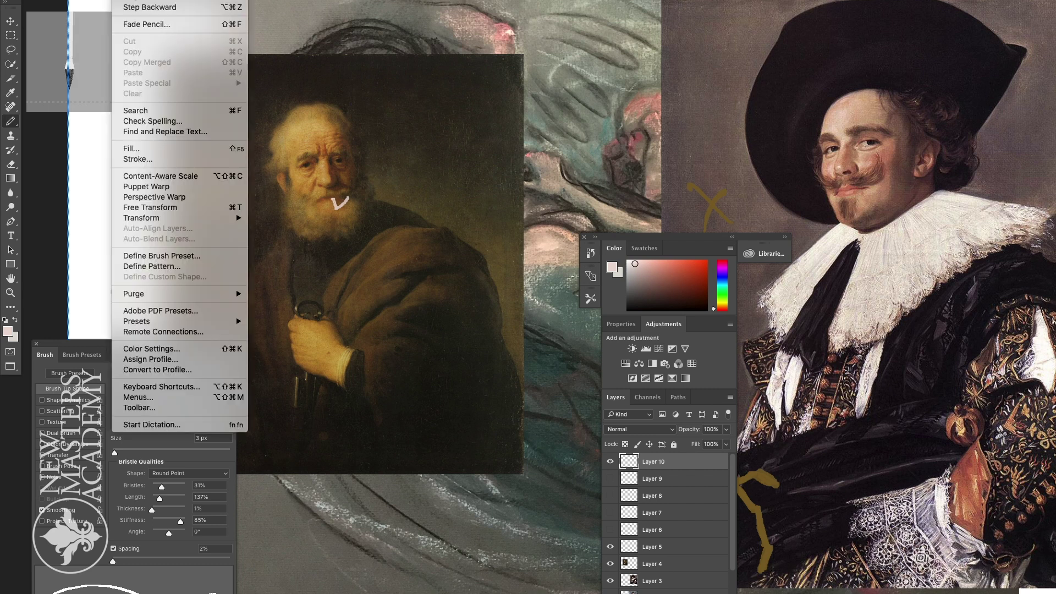
click(134, 4)
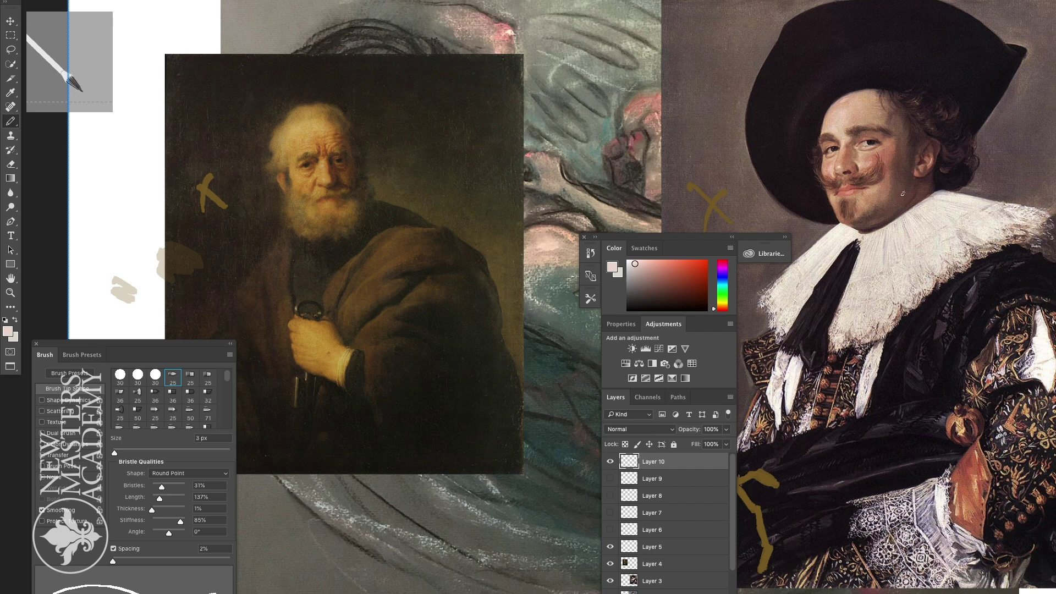
Step: Draw an oval around the hatted man's face, a line across his jaw and a small loop below his ear
drag(896, 187, 822, 205)
mouse_move(864, 106)
mouse_down()
mouse_move(887, 157)
mouse_move(858, 108)
mouse_up()
mouse_move(905, 181)
mouse_down()
mouse_move(912, 206)
mouse_move(896, 182)
mouse_up()
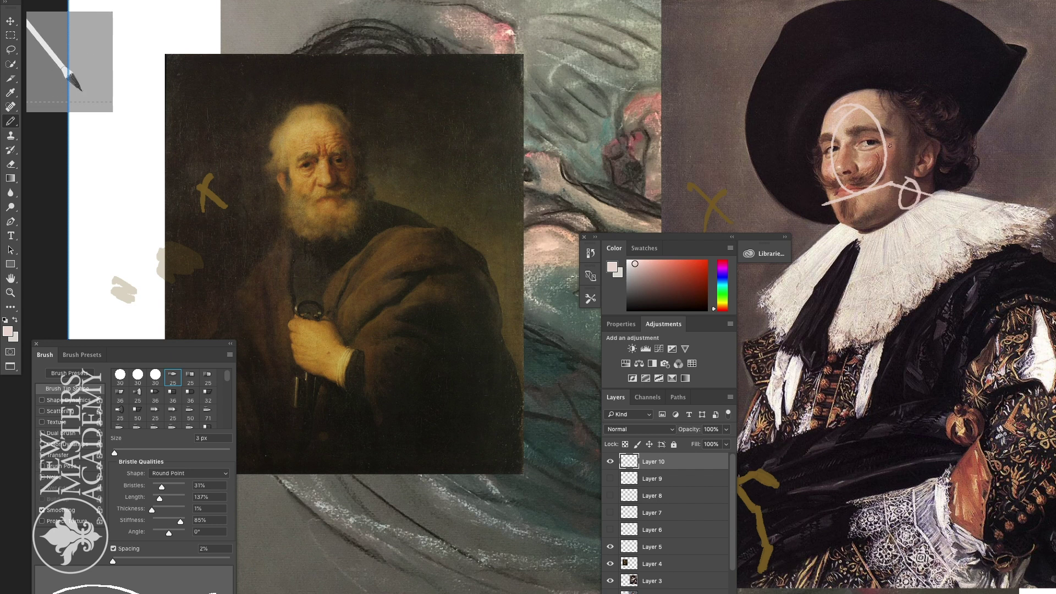
Step: Circle the bearded man's forehead, draw an arrow toward his head, and mark small circles at his cheek and mouth
mouse_move(325, 134)
mouse_down()
mouse_move(309, 149)
mouse_move(324, 133)
mouse_up()
mouse_move(199, 100)
mouse_down()
mouse_move(267, 121)
mouse_move(252, 125)
mouse_up()
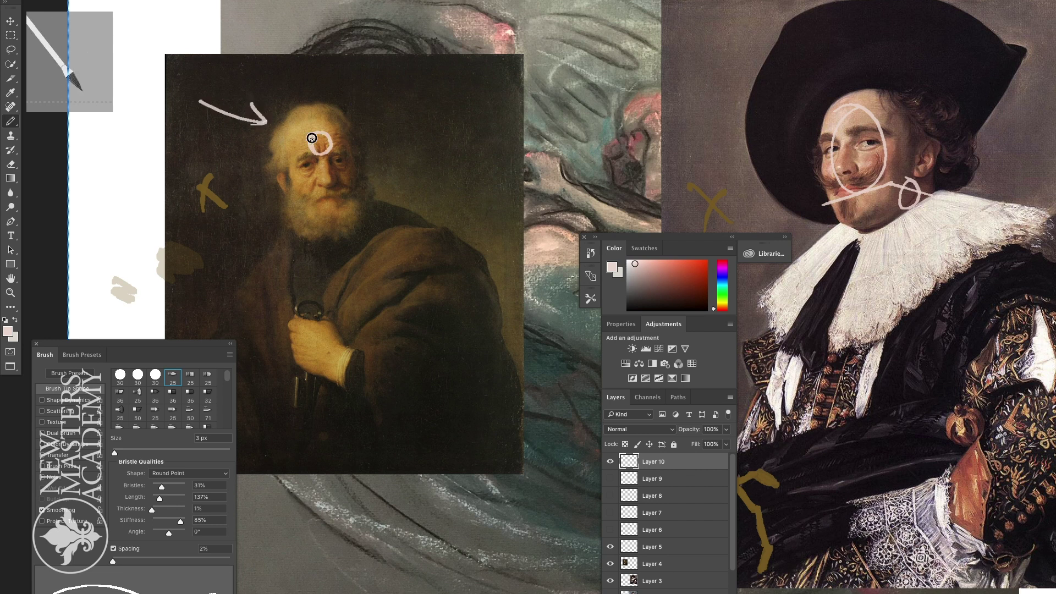
mouse_move(330, 202)
mouse_down()
mouse_move(342, 198)
mouse_move(331, 203)
mouse_move(353, 176)
mouse_move(346, 171)
mouse_up()
Step: Mark small circles on the hatted man's cheeks, nose and chin
drag(884, 144, 888, 140)
mouse_move(825, 167)
mouse_down()
mouse_move(839, 156)
mouse_move(842, 164)
mouse_up()
drag(845, 210, 858, 223)
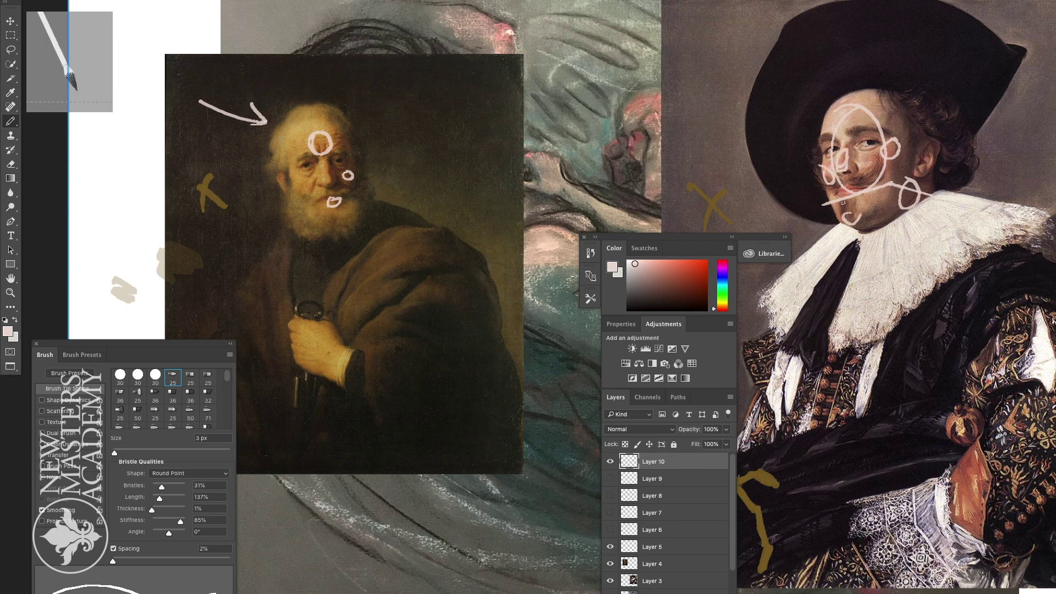
Step: Hide Layers 10, 5, 4 and 3, and move the floating panel group away from the reclining figure
click(610, 461)
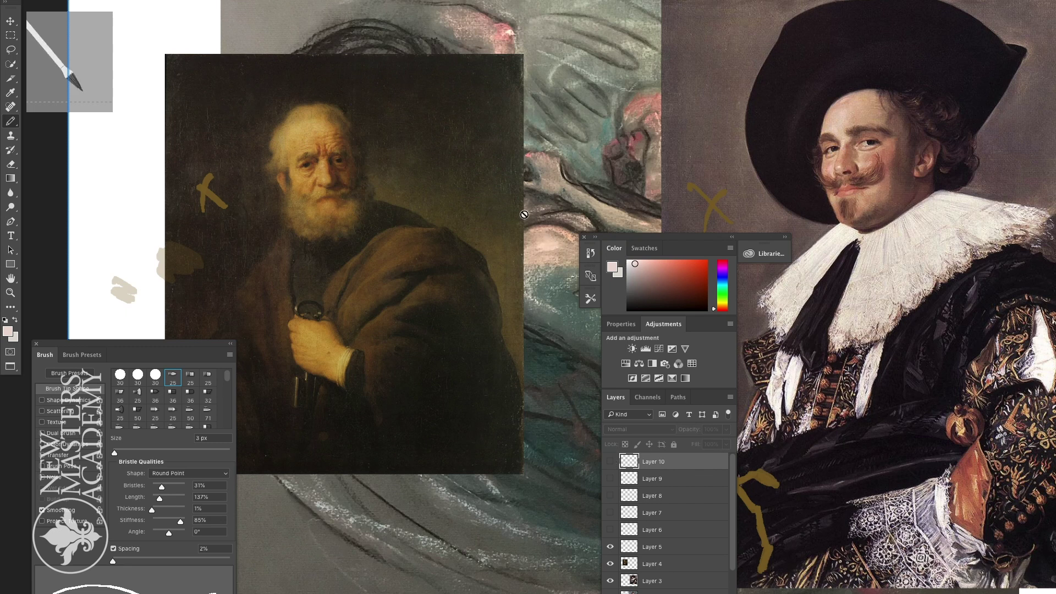
click(610, 547)
click(610, 564)
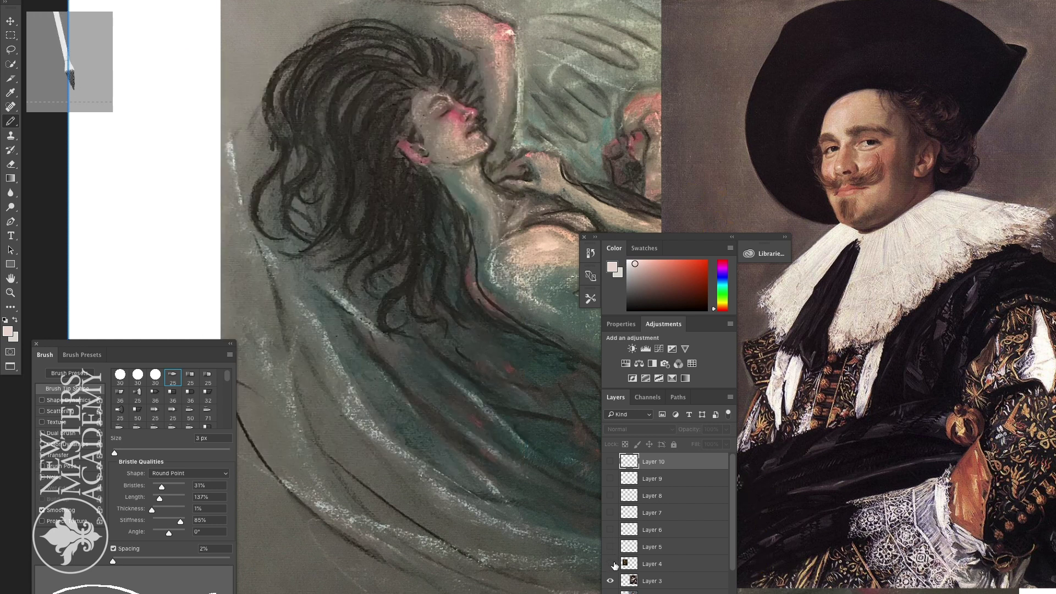
click(610, 581)
drag(654, 233, 960, 121)
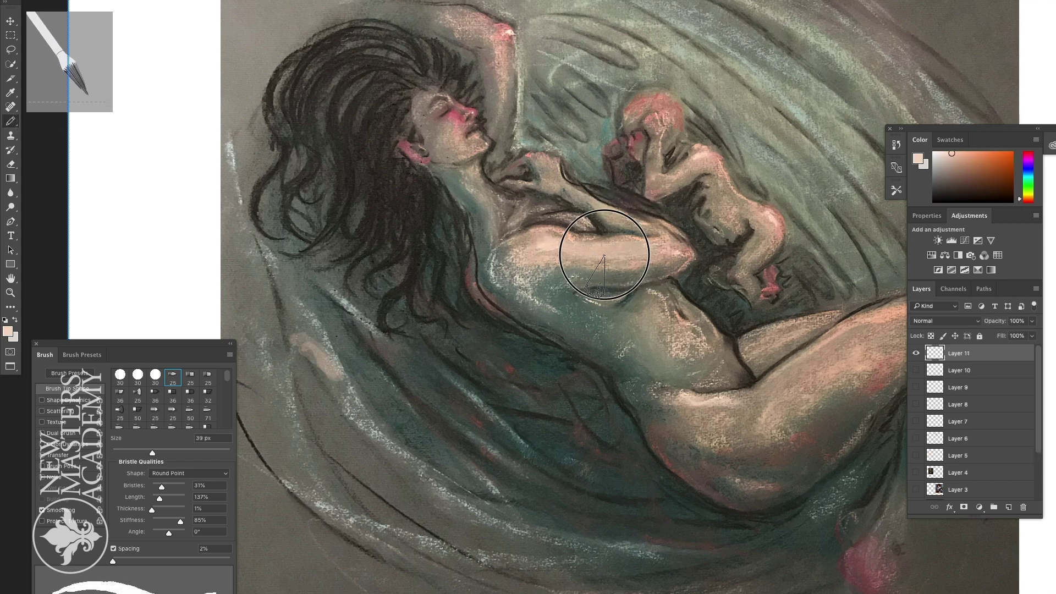
Step: Paint light peach strokes across the reclining woman's upper arm on a new layer with a 39 px brush
drag(604, 255, 612, 254)
drag(585, 251, 619, 253)
drag(542, 238, 575, 237)
drag(532, 243, 644, 245)
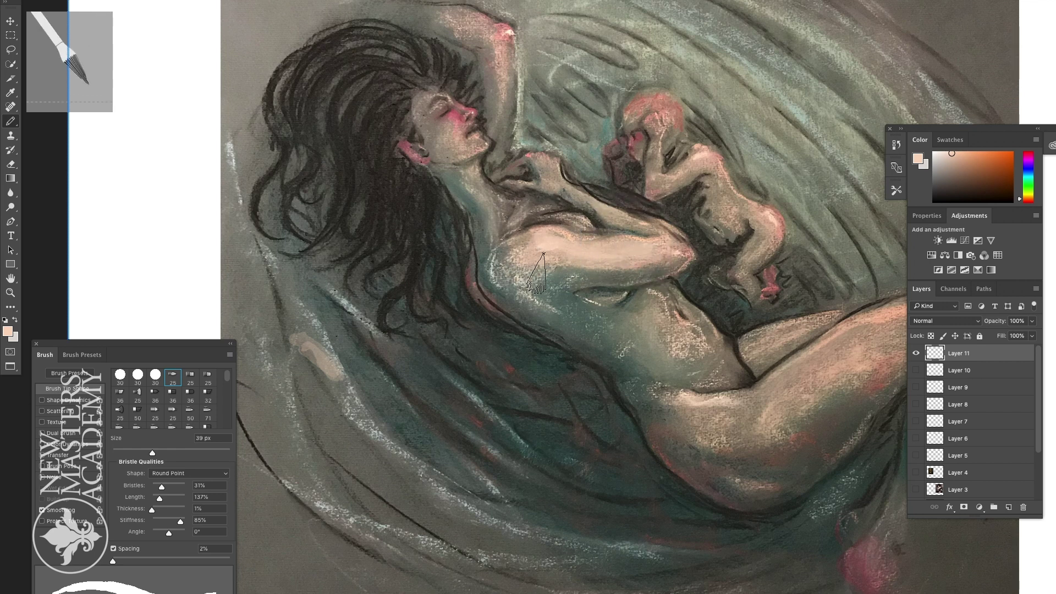
Step: Set the brush size to 17 px, sample pink from the woman's face, and paint it along the arm's lower edge
drag(152, 452, 129, 453)
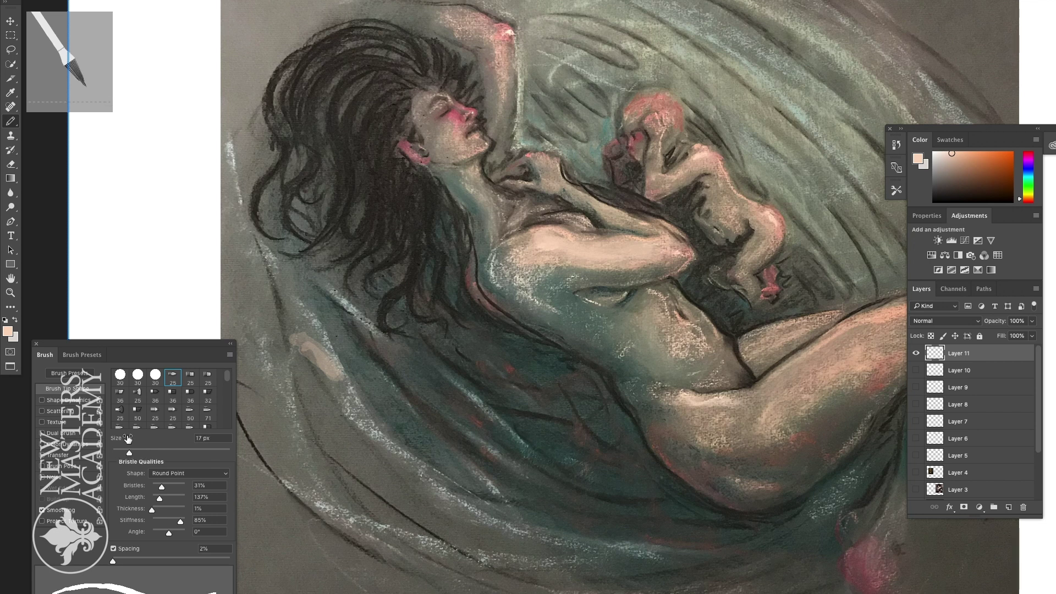
key(i)
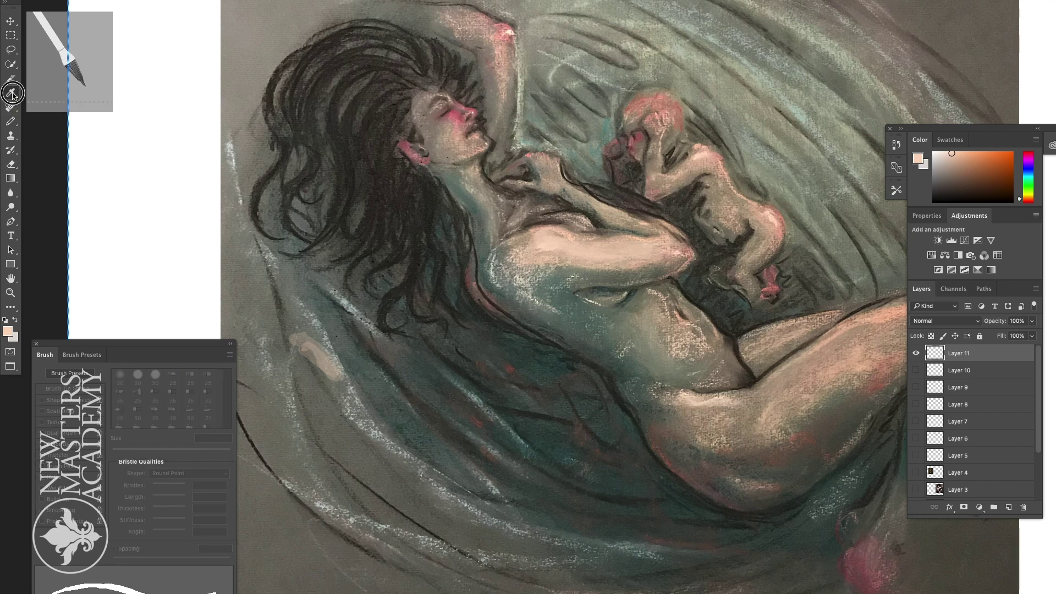
click(455, 103)
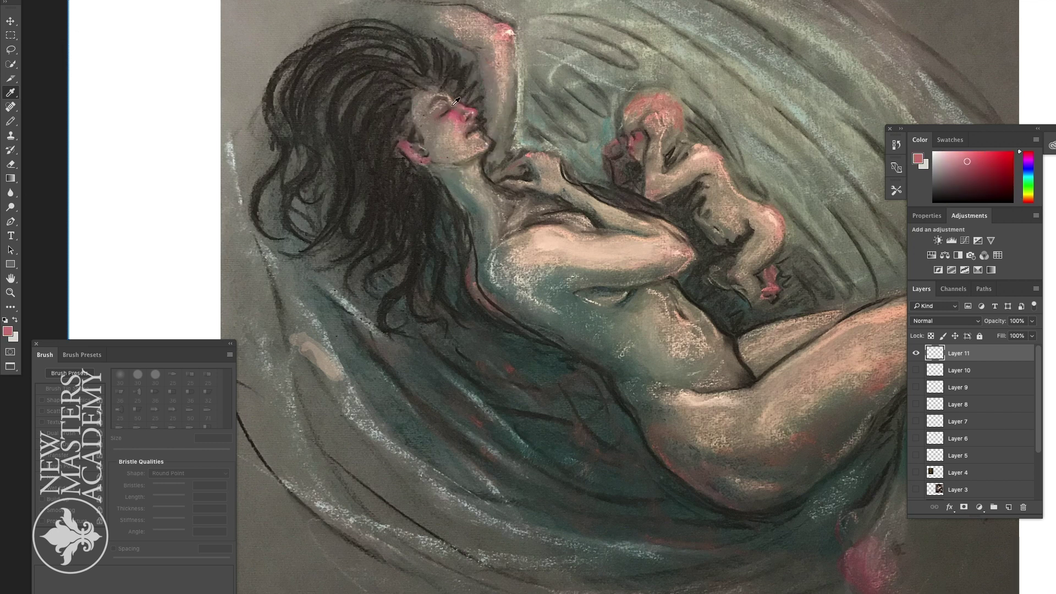
click(15, 121)
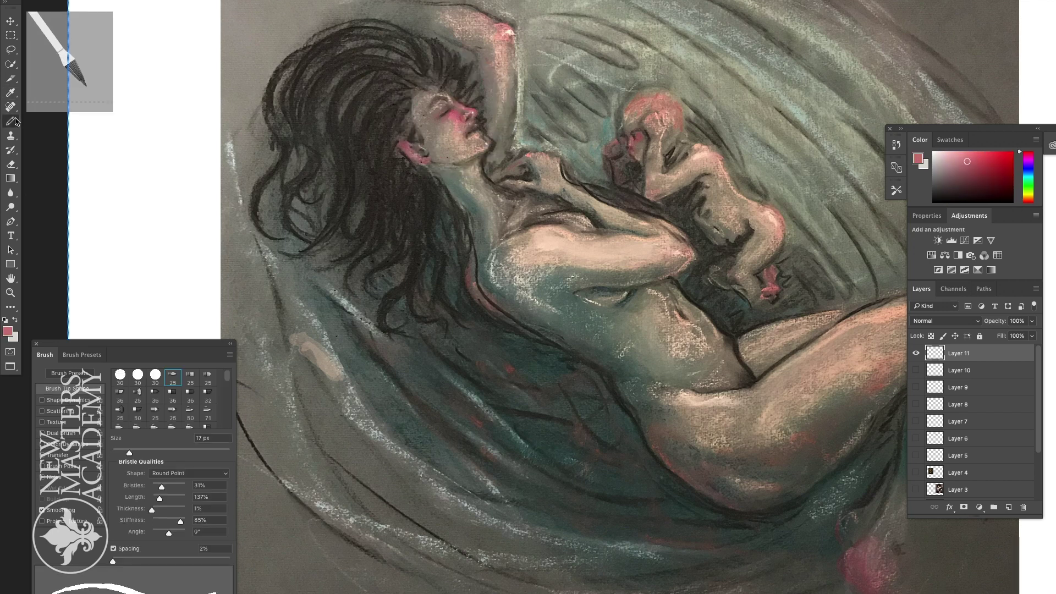
mouse_move(570, 259)
mouse_down()
mouse_move(624, 263)
mouse_move(559, 256)
mouse_move(648, 266)
mouse_move(524, 263)
mouse_move(614, 269)
mouse_move(647, 258)
mouse_move(607, 263)
mouse_move(680, 250)
mouse_move(605, 270)
mouse_up()
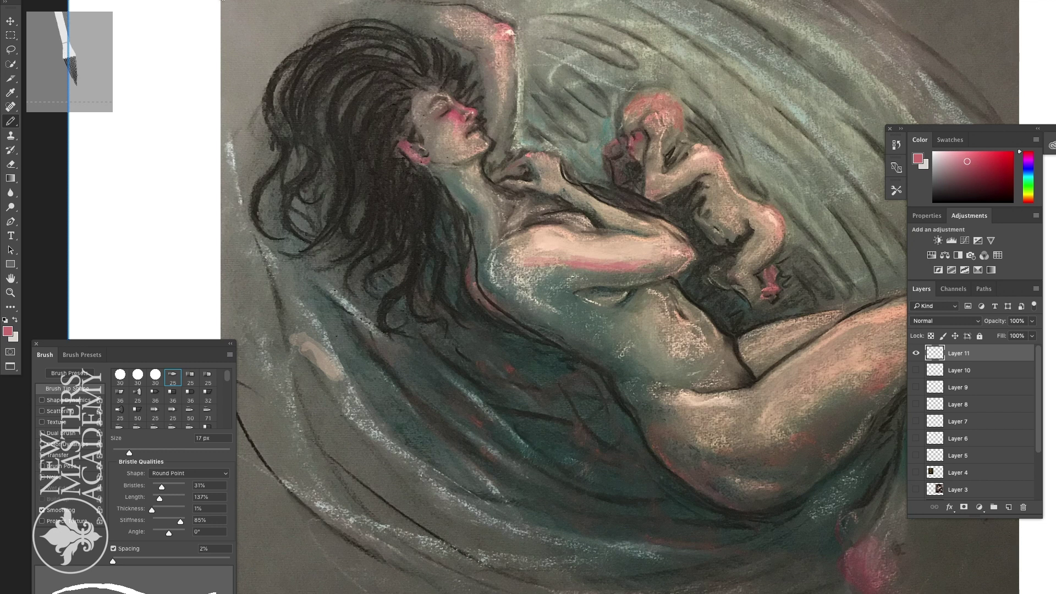
click(211, 0)
drag(216, 2, 210, 2)
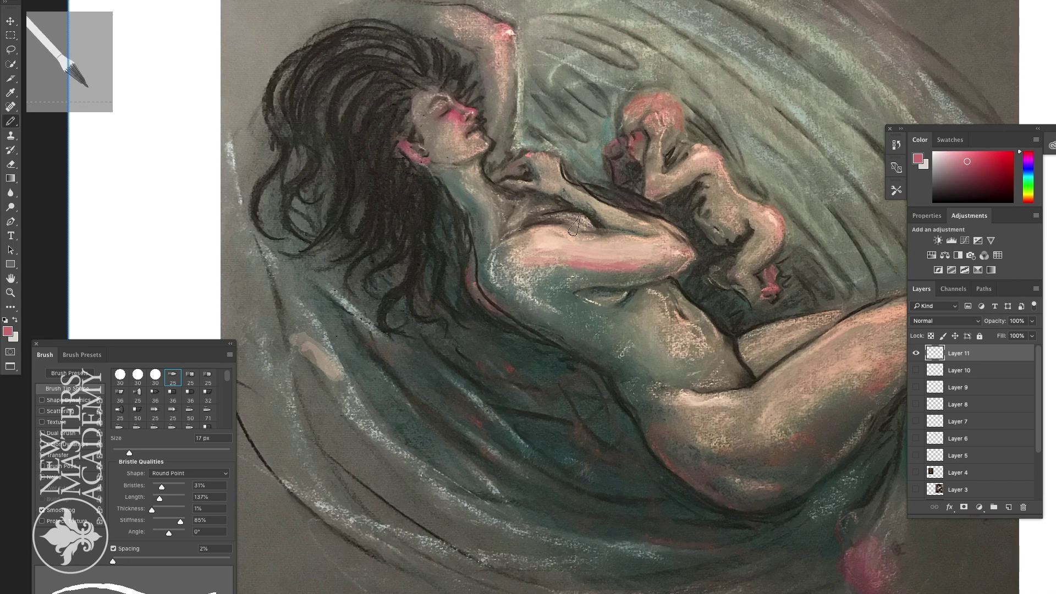
Step: Set the brush size to 9 px and sample the light skin tone from the woman's upper arm
drag(129, 452, 121, 453)
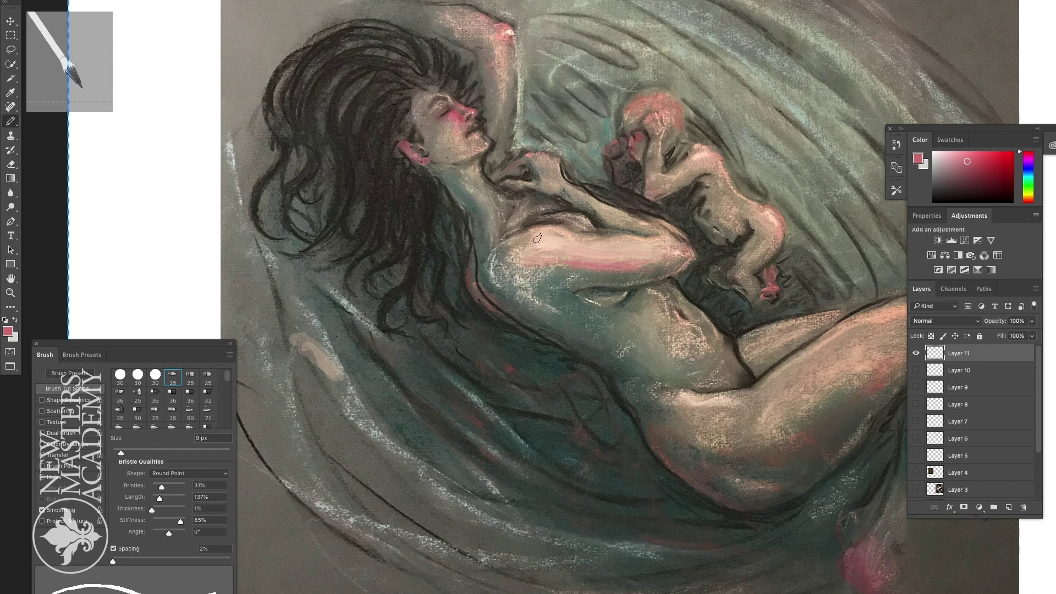
click(13, 92)
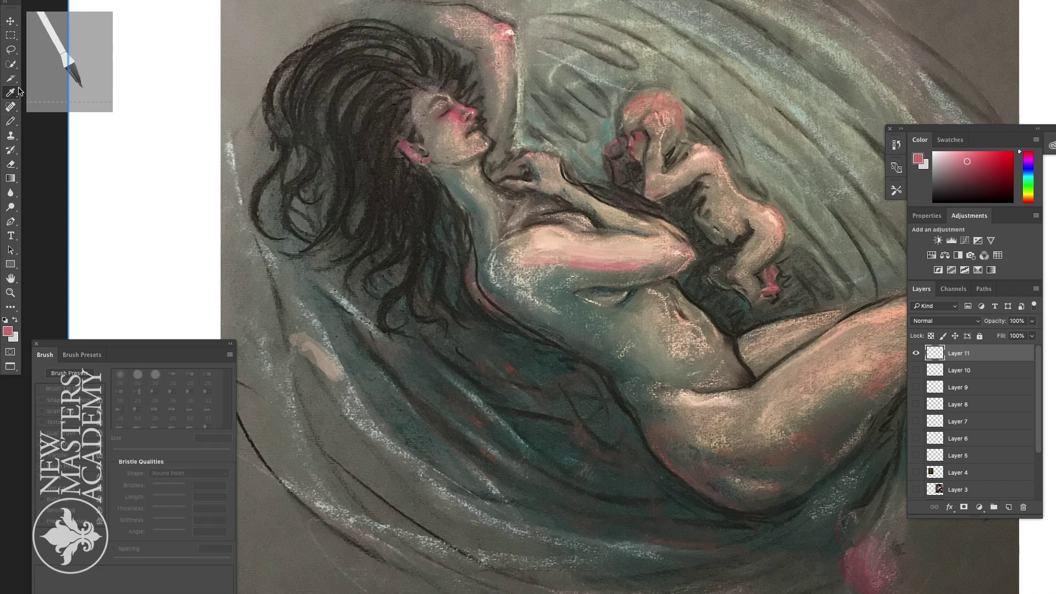
right_click(544, 238)
click(545, 240)
click(550, 231)
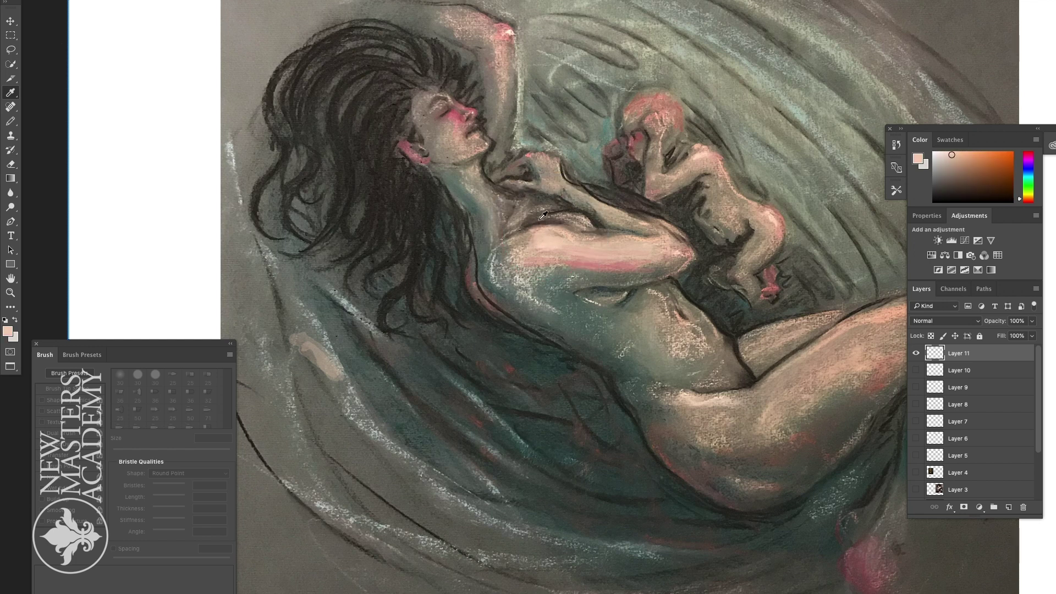
Step: Shift the sampled skin tone to a pale yellow and paint a streak of it along the lit upper arm
drag(949, 156, 1019, 198)
click(549, 230)
click(1021, 198)
drag(1021, 199, 1021, 195)
drag(955, 157, 947, 157)
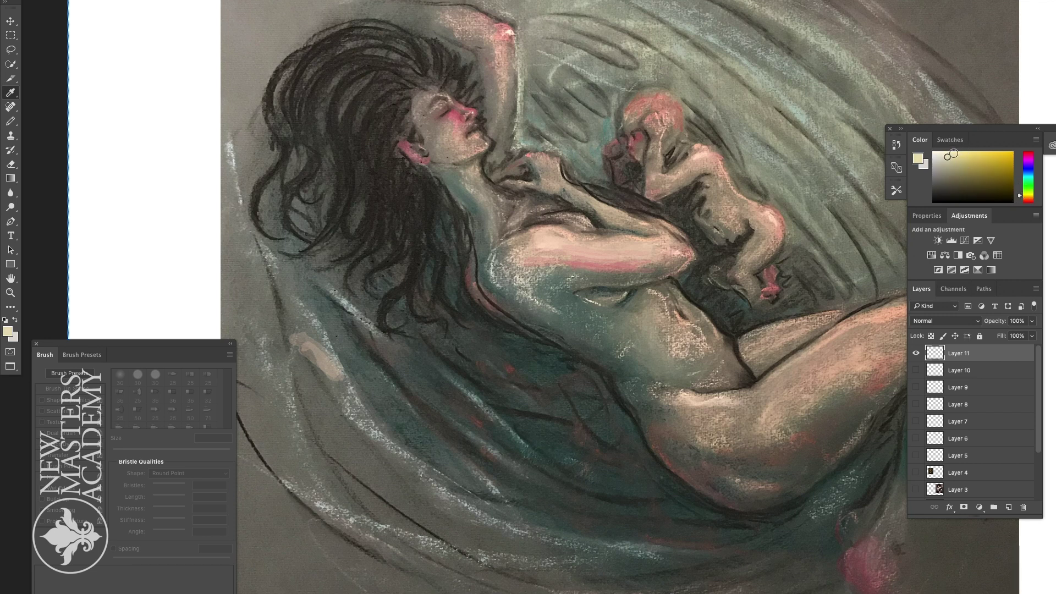
key(b)
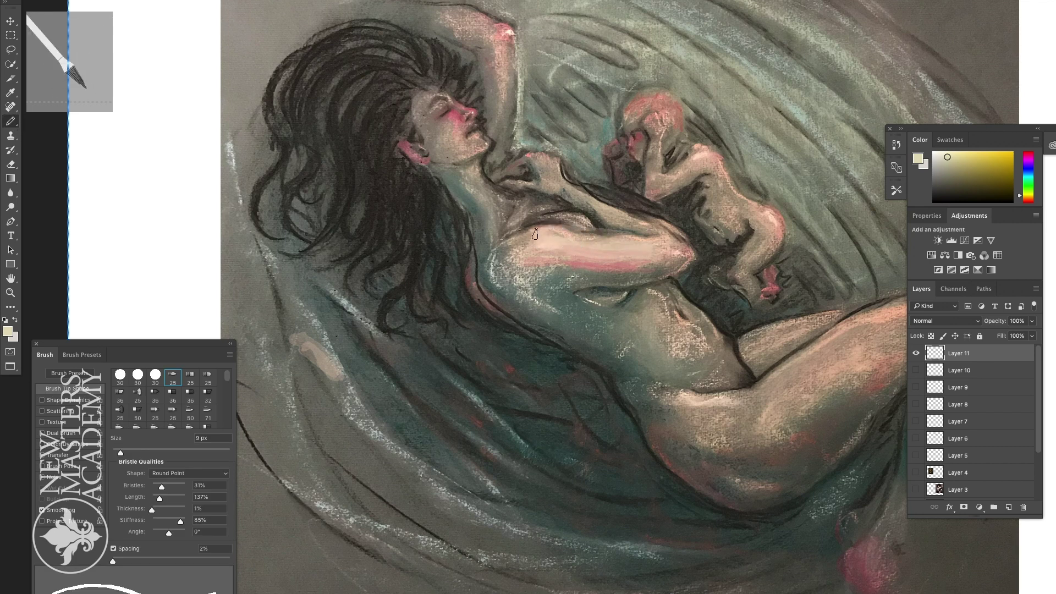
drag(579, 241, 570, 239)
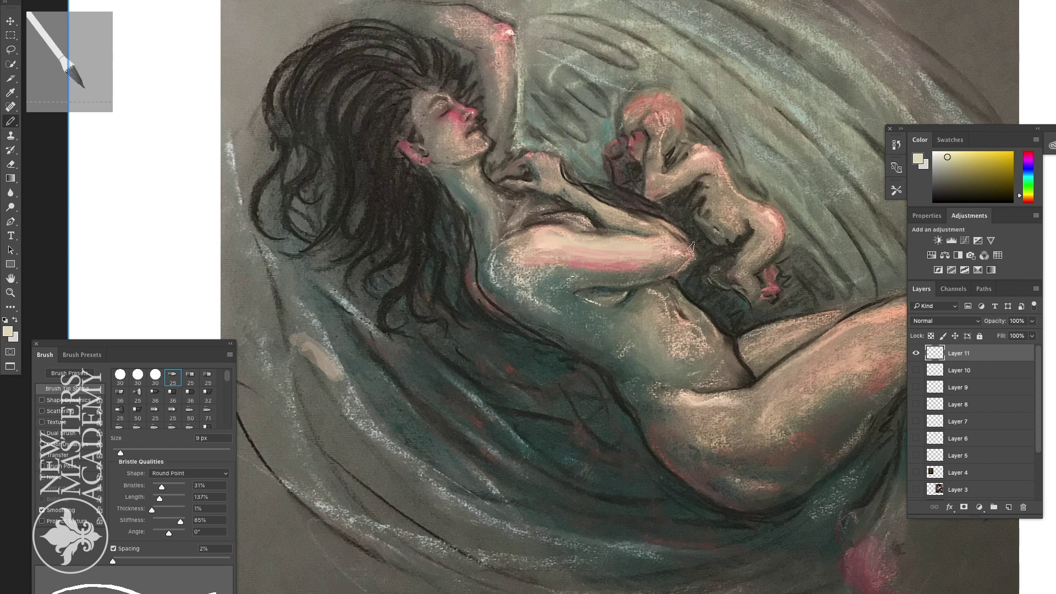
Step: Choose a stronger golden yellow and paint it along the woman's arm and forearm
click(980, 156)
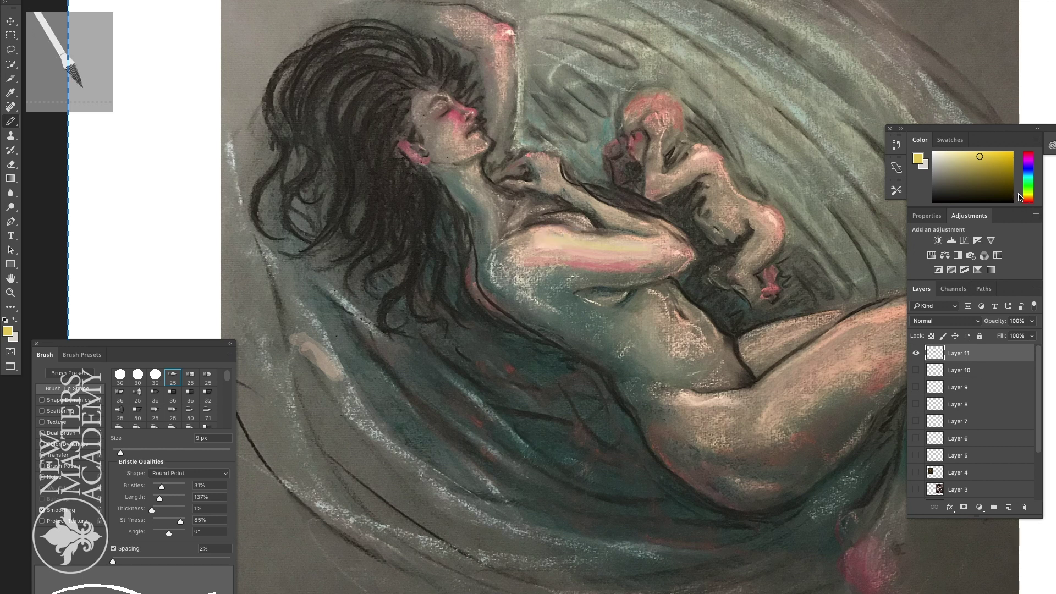
click(1019, 197)
click(996, 155)
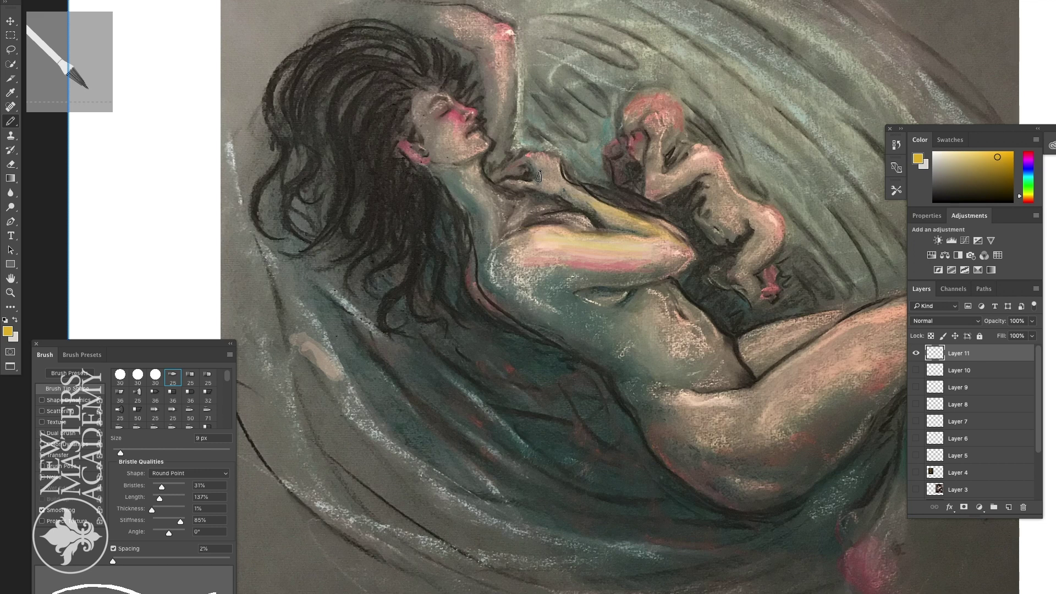
Step: Sample the muted tan from the woman's hand and set the brush size to 46 px
alt+click(540, 175)
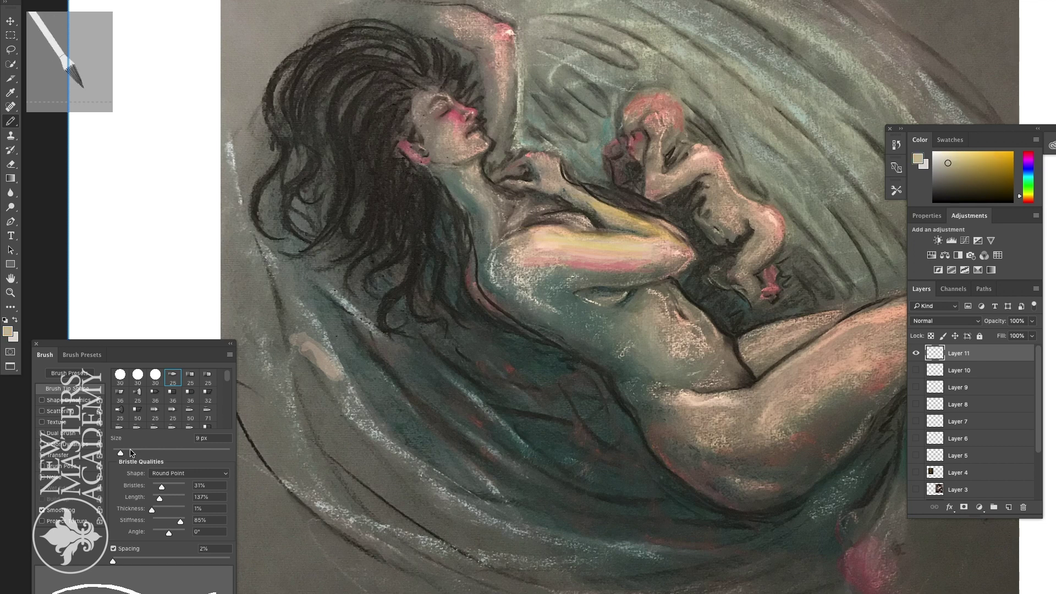
drag(121, 453, 134, 453)
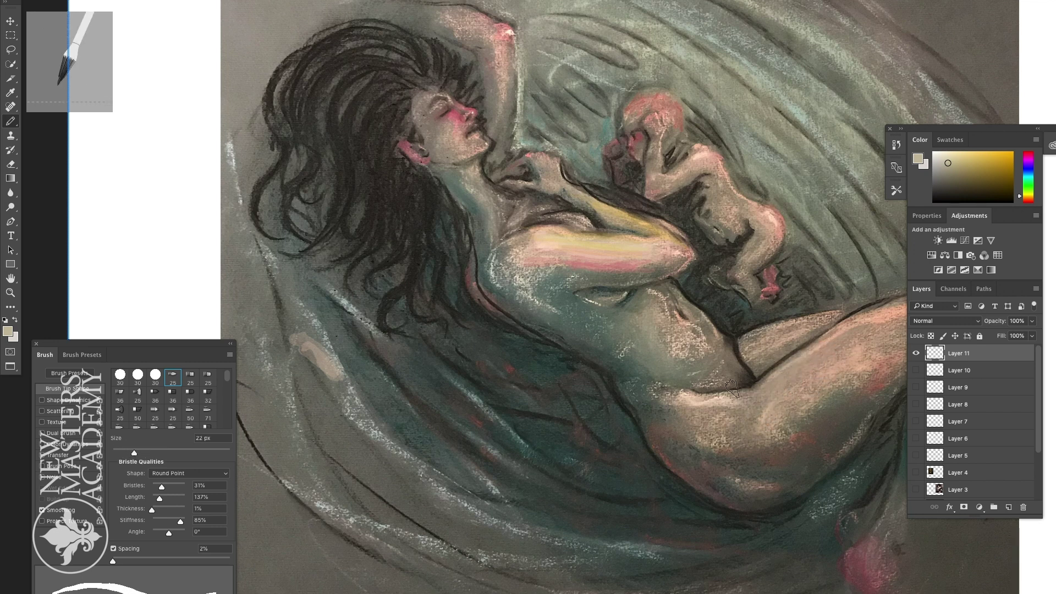
drag(134, 453, 160, 453)
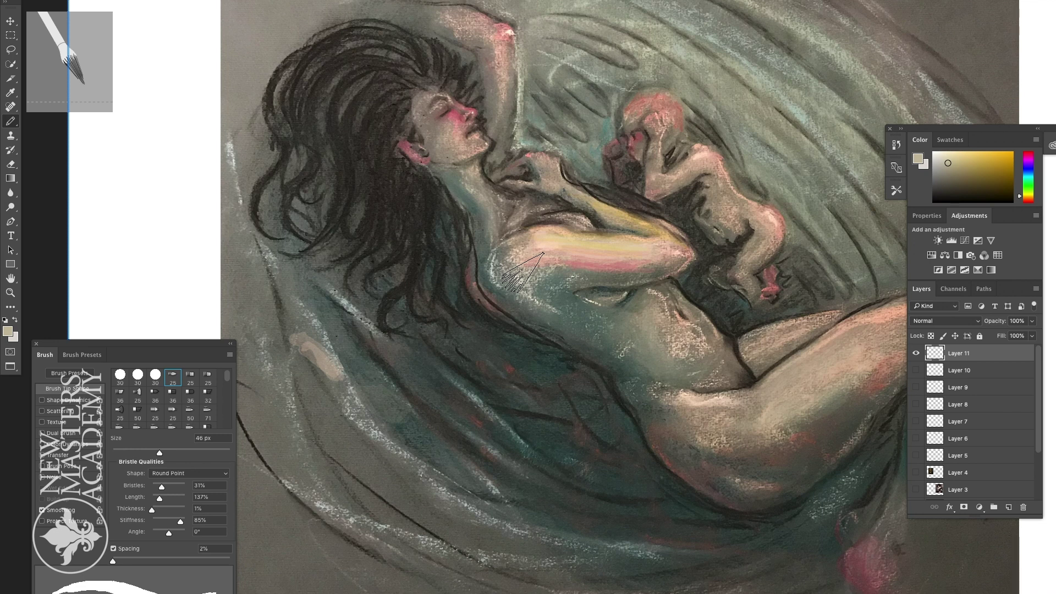
Step: Sample the pink from the arm's lower edge and brush it over the woman's hip and thigh
click(11, 92)
right_click(577, 258)
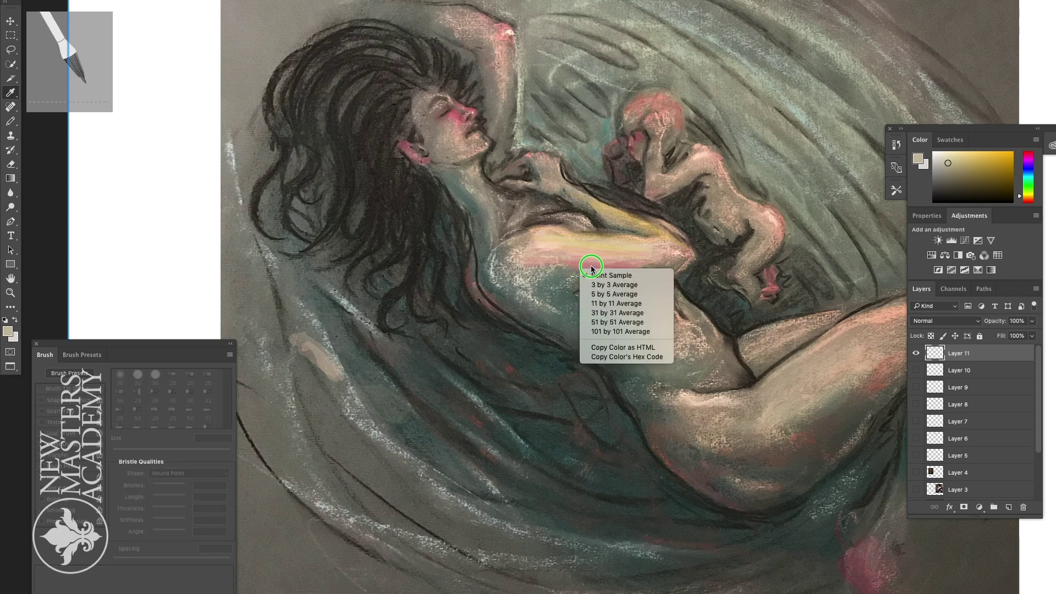
click(582, 267)
click(588, 261)
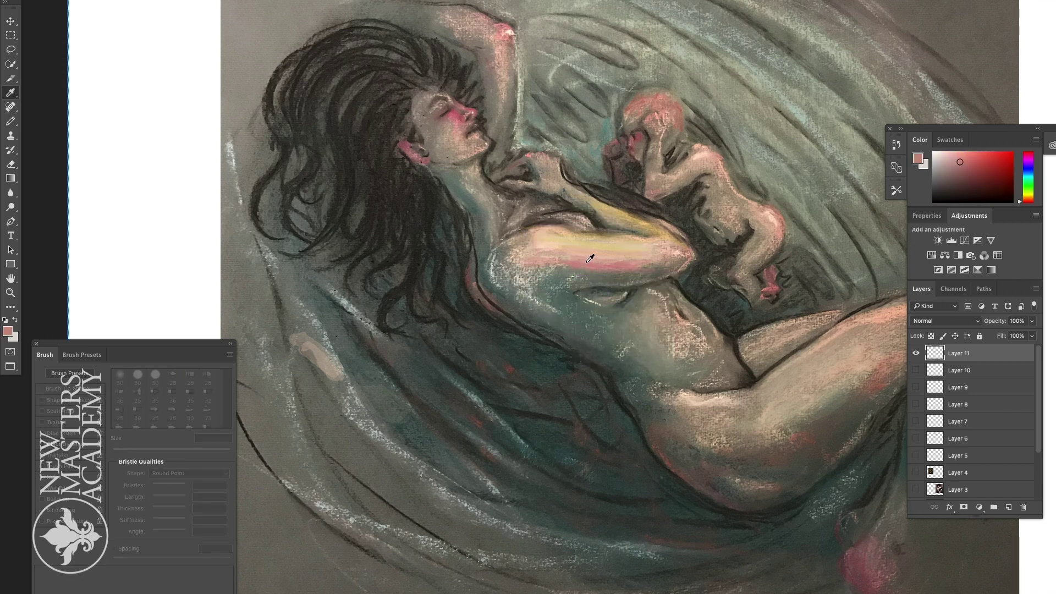
key(b)
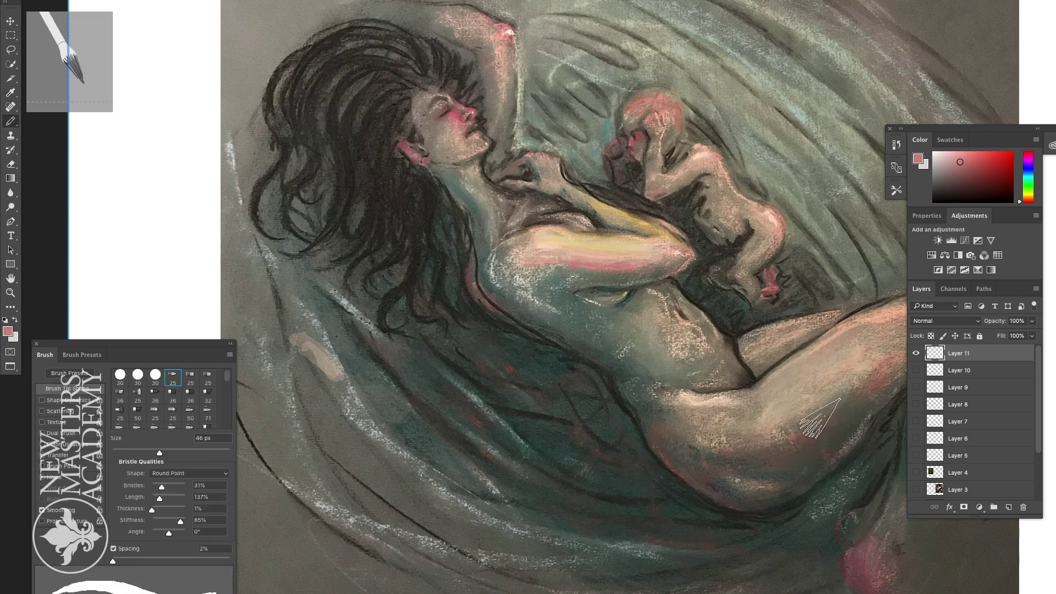
mouse_move(618, 405)
mouse_down()
mouse_move(738, 441)
mouse_move(766, 431)
mouse_move(605, 386)
mouse_up()
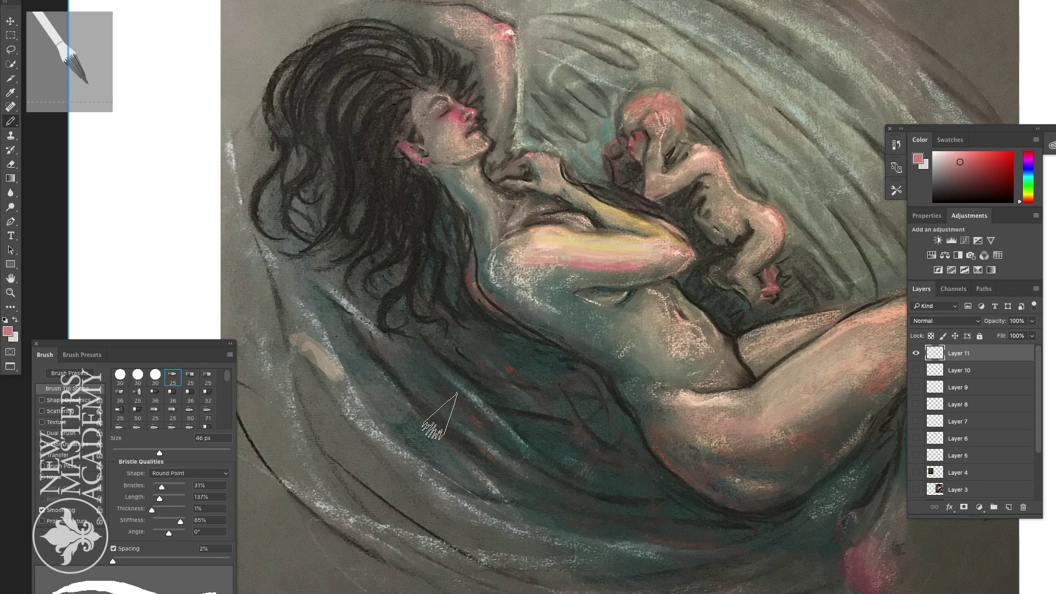
Step: Sample a dark tone from the drapery and paint several gray blots on the white margin beside the drawing
key(j)
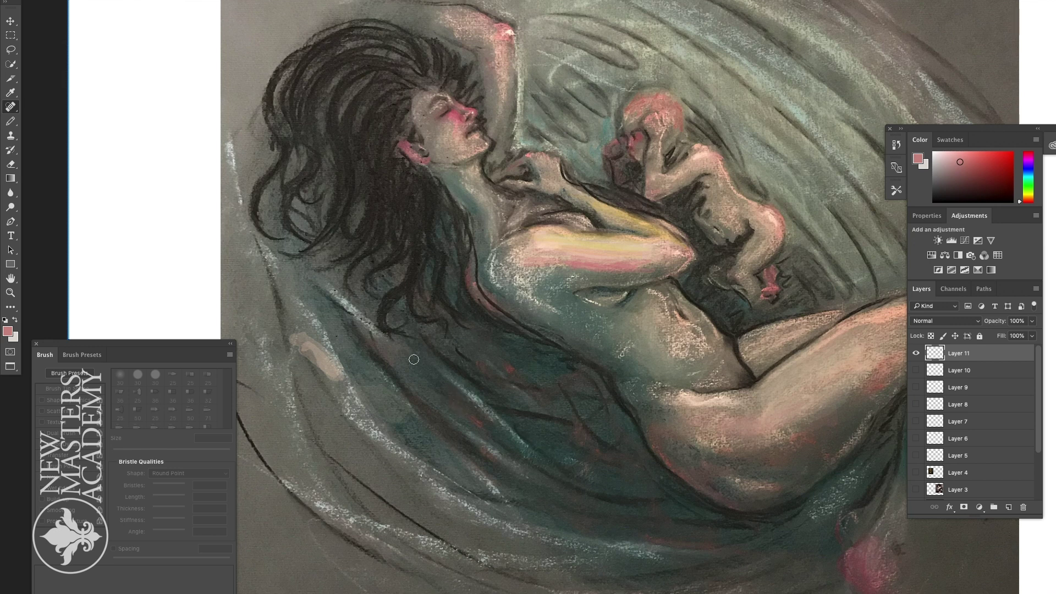
key(i)
click(451, 394)
click(11, 121)
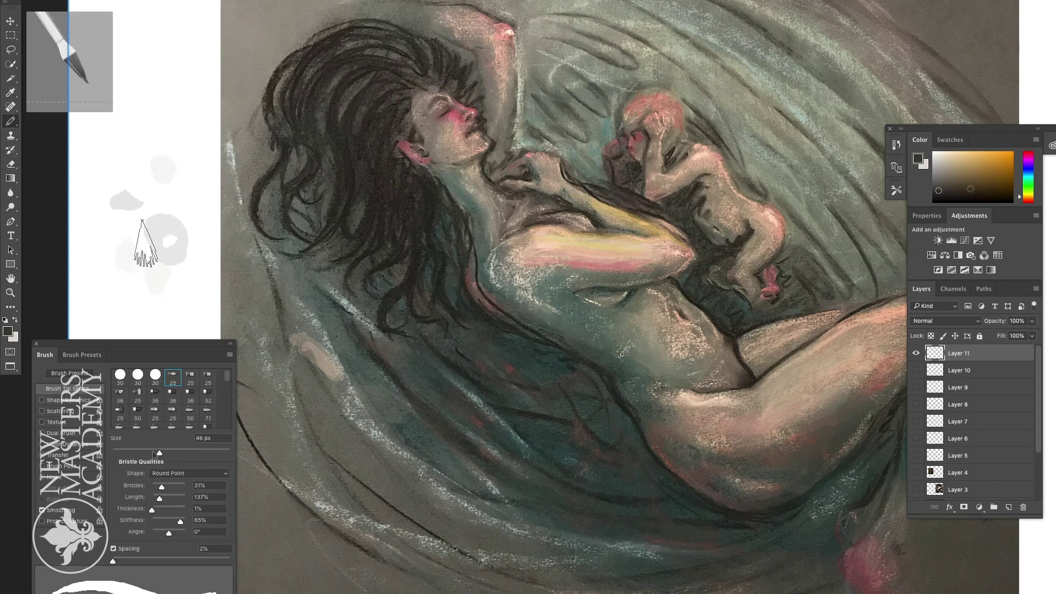
Step: Set the brush size to 10 px, draw a short bar below the gray blots, and add a downward arrow above them
drag(160, 453, 122, 453)
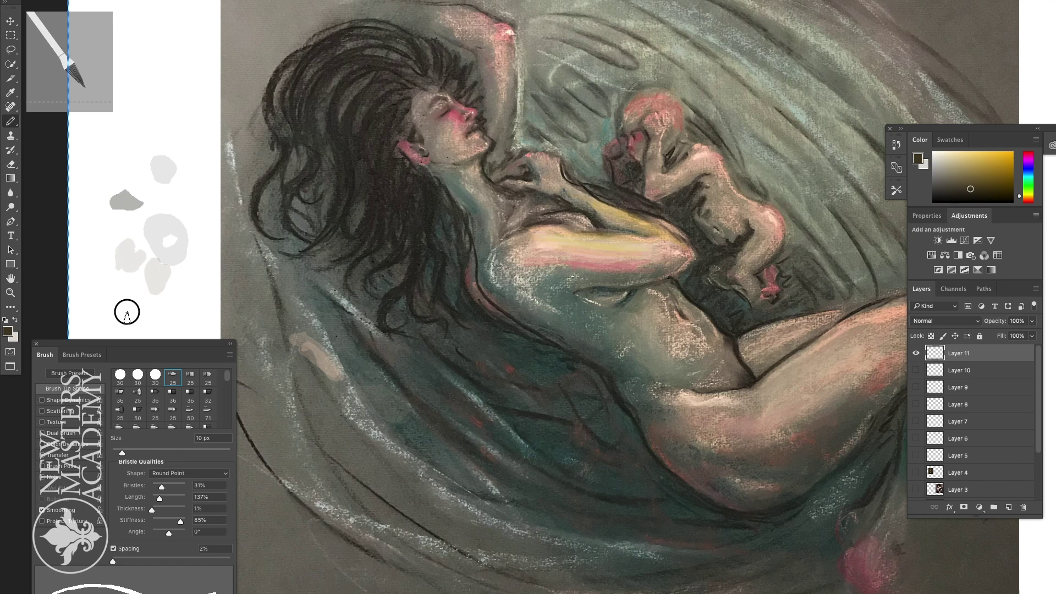
drag(112, 315, 150, 315)
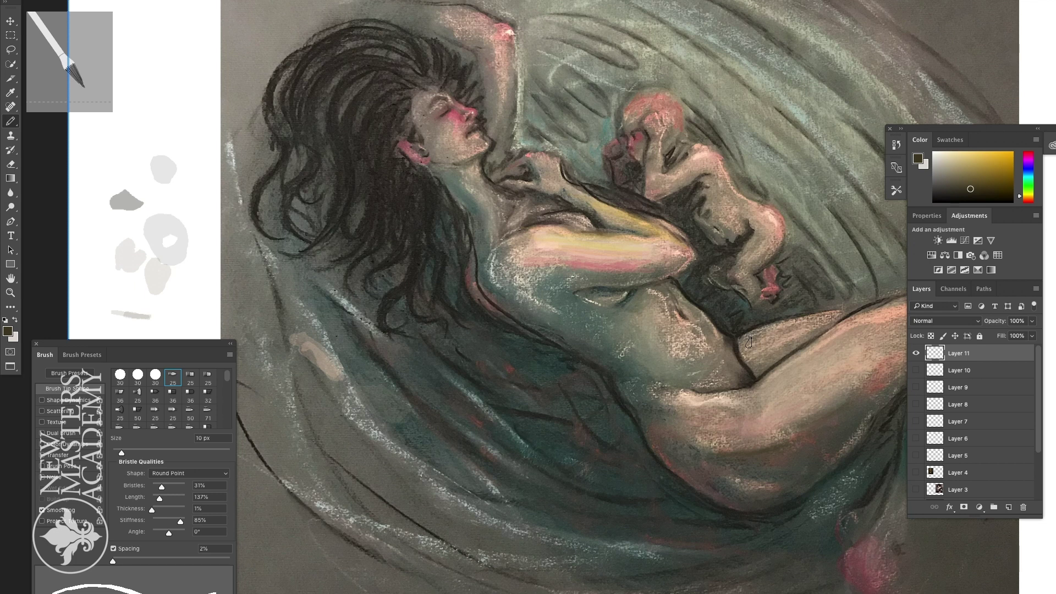
drag(163, 31, 179, 134)
drag(158, 84, 177, 122)
drag(194, 86, 180, 132)
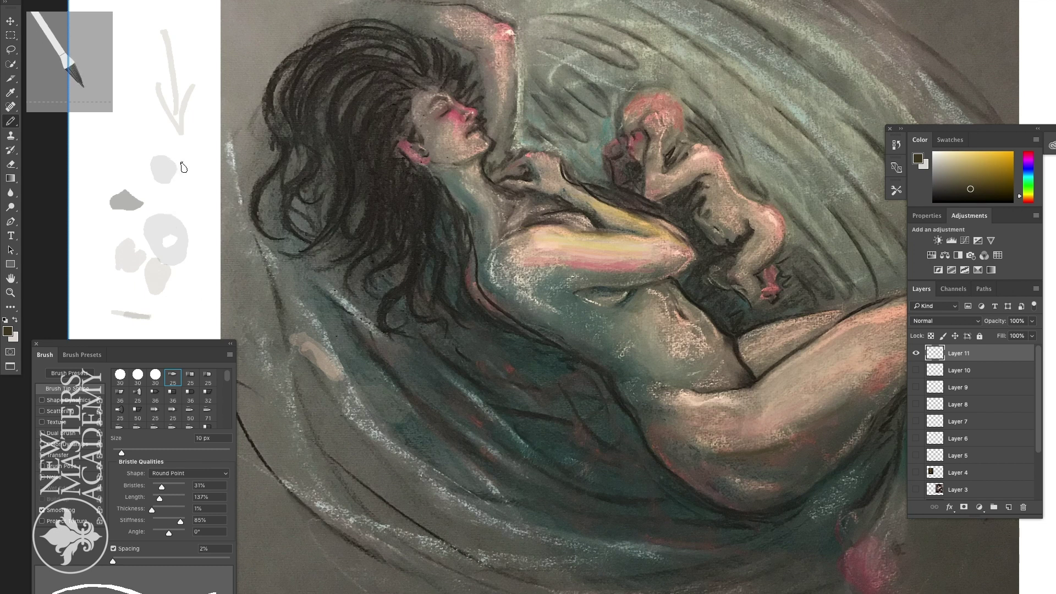
Step: Draw an upward arrow beside the gray blots, switch to off-white as the brush color, and raise the brush opacity
mouse_move(203, 269)
mouse_down()
mouse_move(188, 184)
mouse_move(201, 180)
mouse_up()
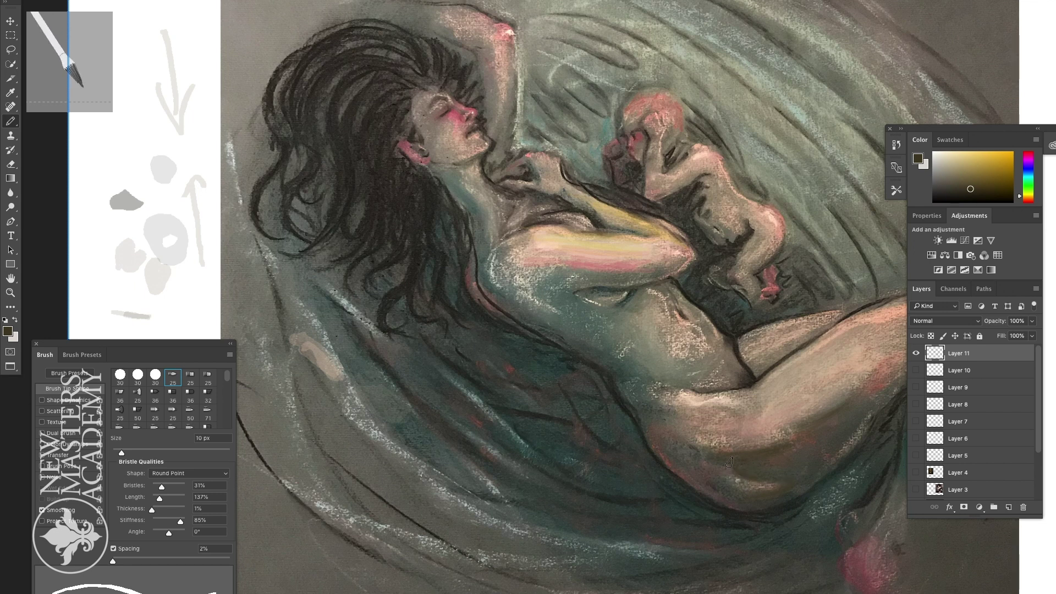
alt+click(838, 406)
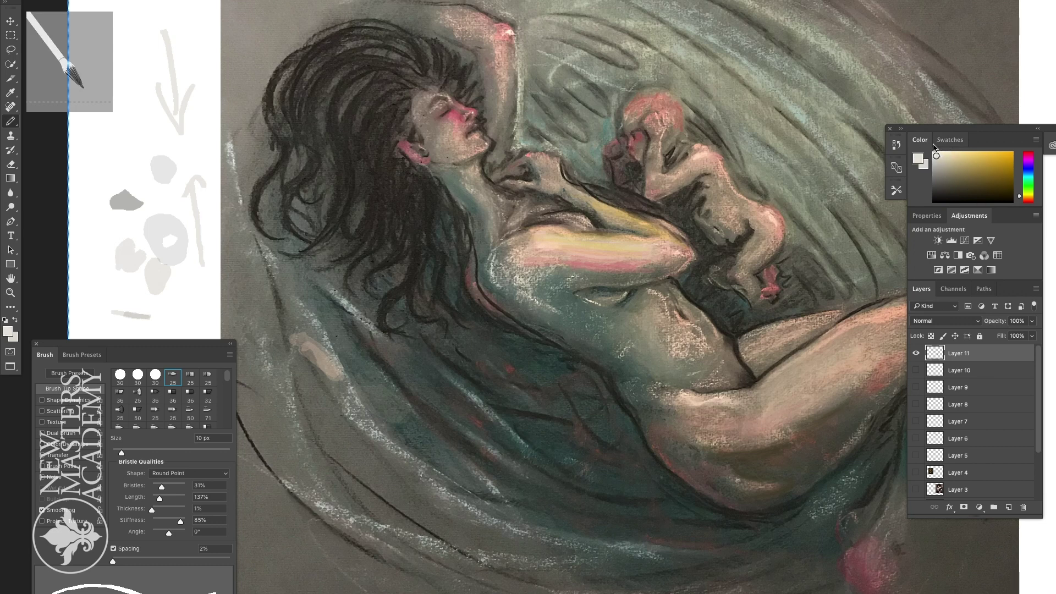
click(237, 0)
drag(227, 2, 268, 3)
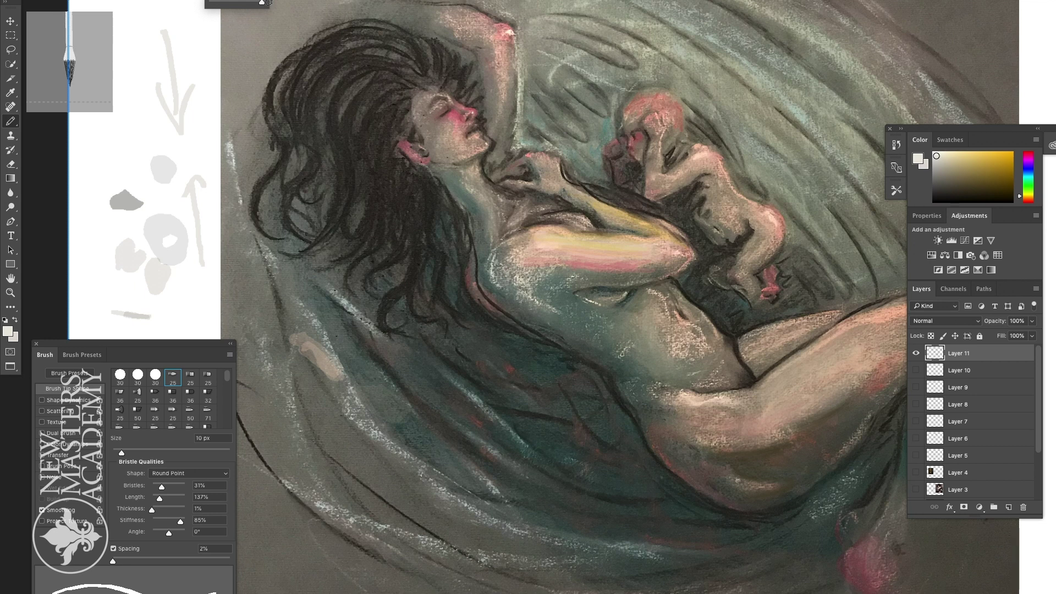
Step: Circle the hip and the arm's lower edge in off-white, and draw an angular line down the hip inside its circle
mouse_move(773, 381)
mouse_down()
mouse_move(860, 452)
mouse_move(684, 392)
mouse_up()
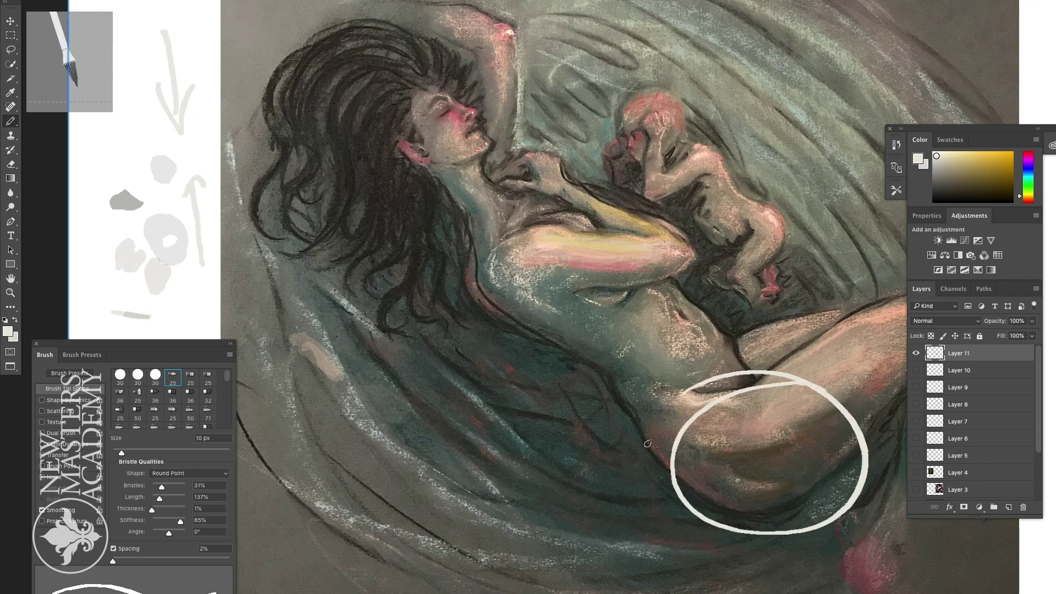
drag(550, 259, 563, 252)
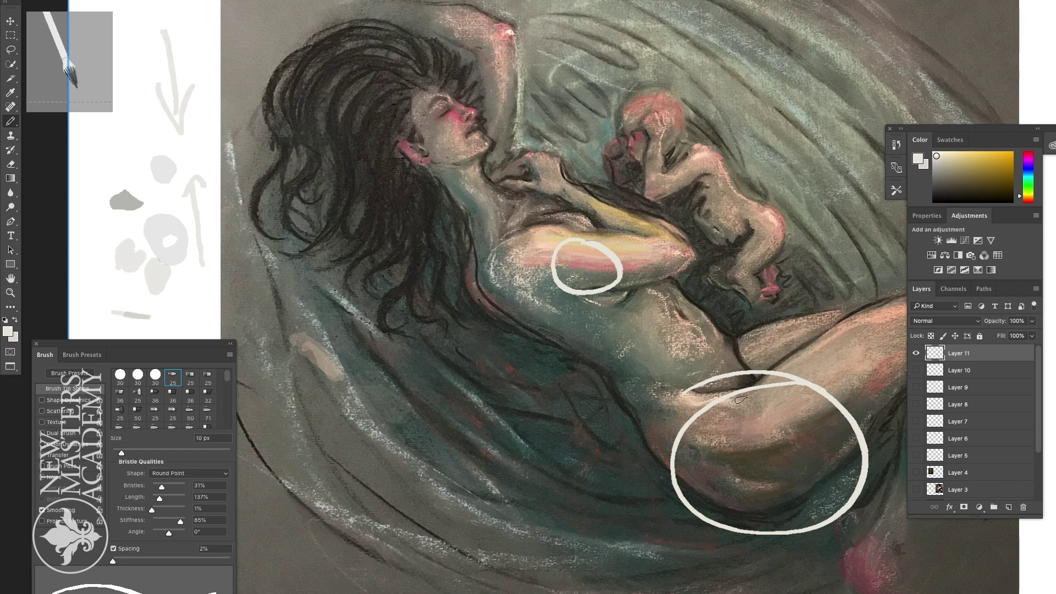
mouse_move(745, 386)
mouse_down()
mouse_move(735, 451)
mouse_move(748, 480)
mouse_move(740, 497)
mouse_move(762, 501)
mouse_up()
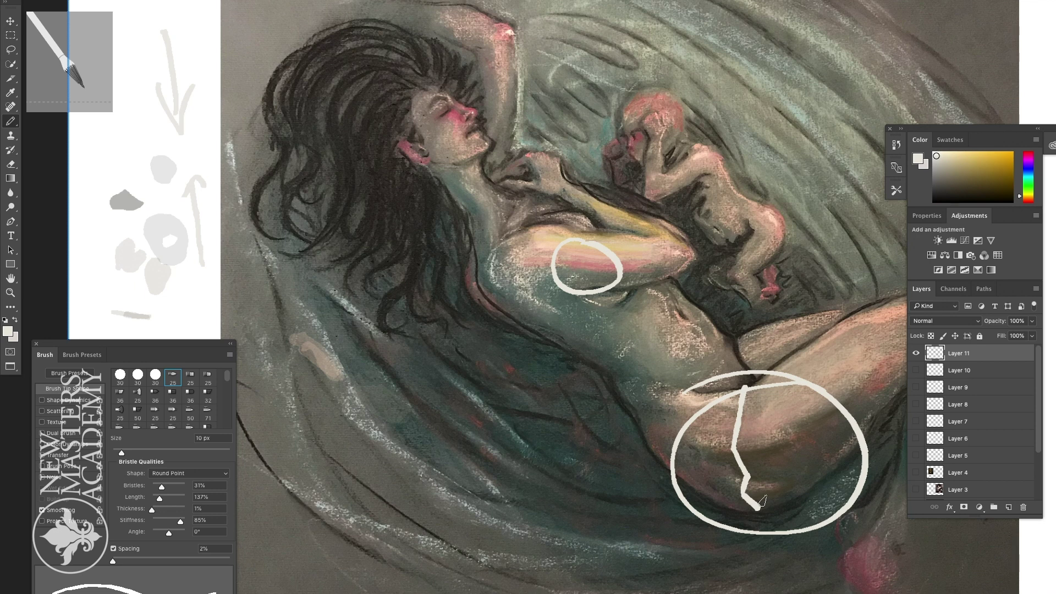
Step: Draw an off-white rectangular frame around both figures and retrace its upper and left edges
mouse_move(873, 16)
mouse_down()
mouse_move(691, 14)
mouse_move(240, 42)
mouse_move(276, 566)
mouse_move(927, 586)
mouse_move(880, 16)
mouse_move(915, 23)
mouse_up()
drag(924, 23, 925, 103)
drag(925, 43, 919, 578)
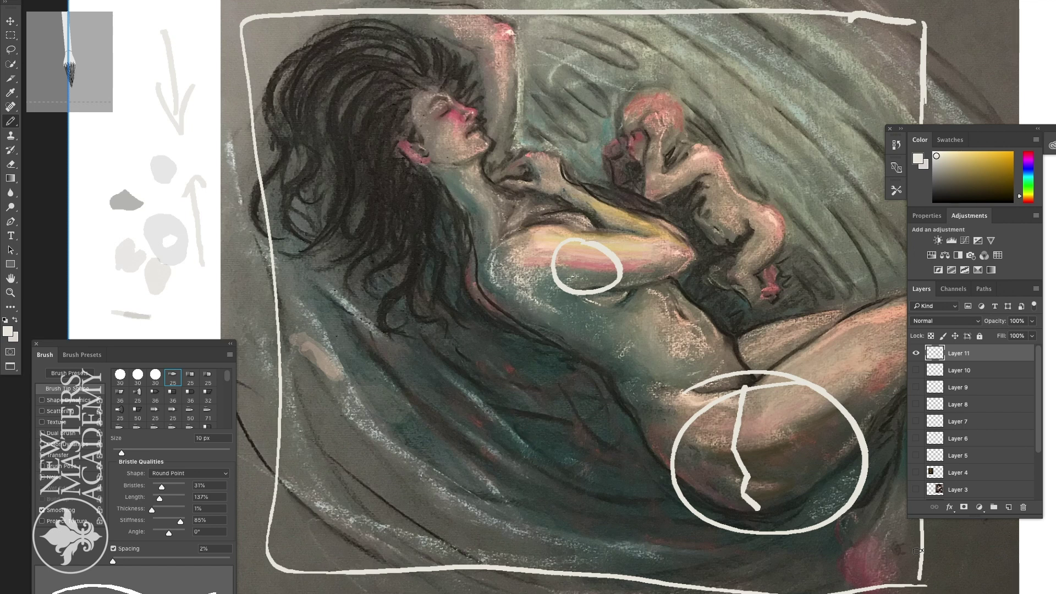
mouse_move(935, 19)
mouse_down()
mouse_move(770, 10)
mouse_move(245, 16)
mouse_move(286, 533)
mouse_up()
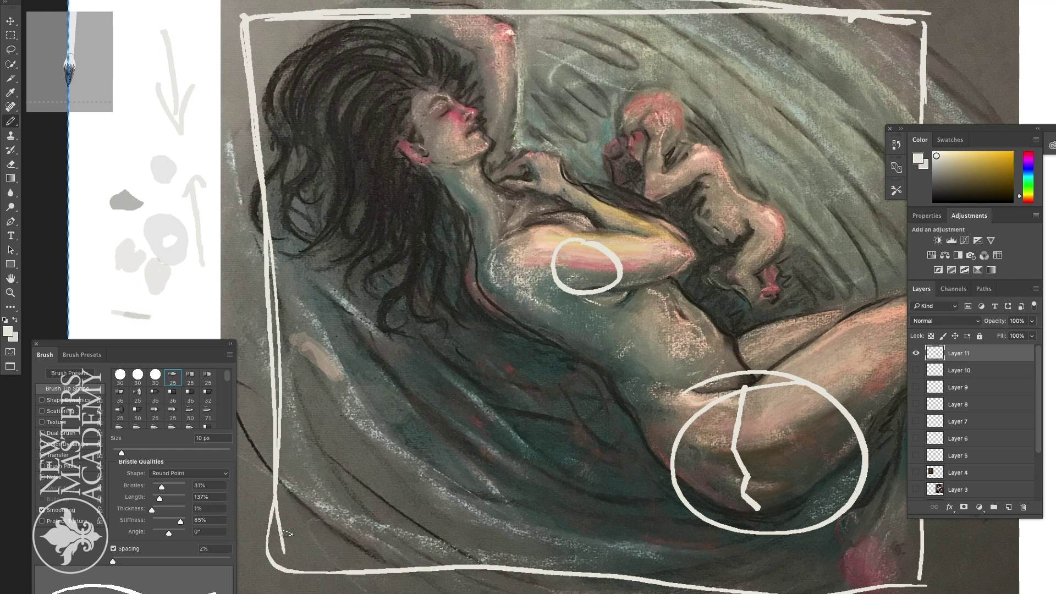
mouse_move(553, 454)
mouse_down()
mouse_move(400, 397)
mouse_move(430, 391)
mouse_up()
mouse_move(464, 480)
mouse_down()
mouse_move(600, 512)
mouse_move(560, 530)
mouse_up()
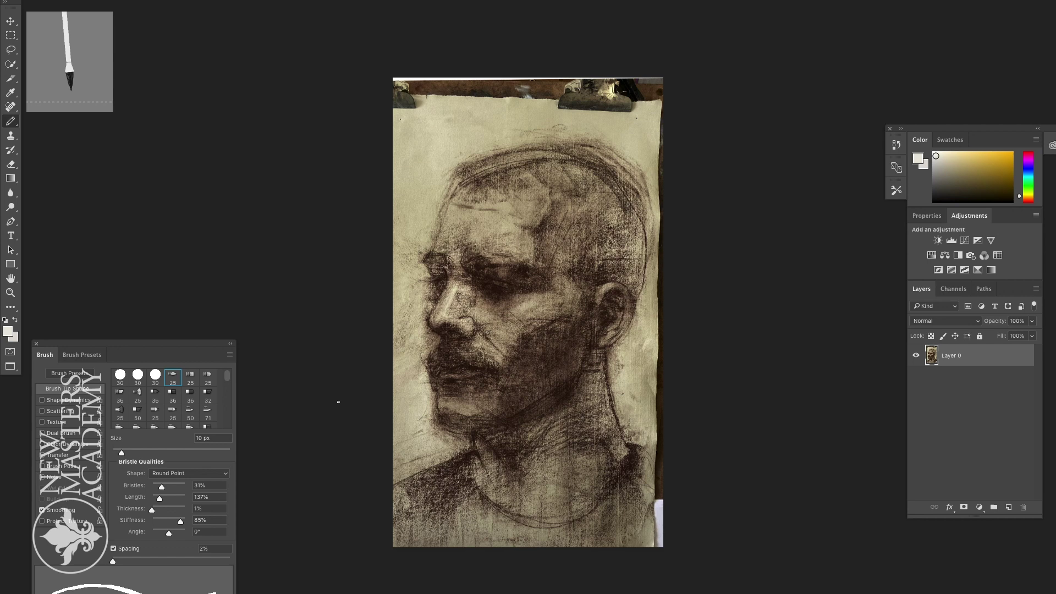
Step: Fit the charcoal portrait of the man to the screen and set the brush size to 3 px
click(315, 1)
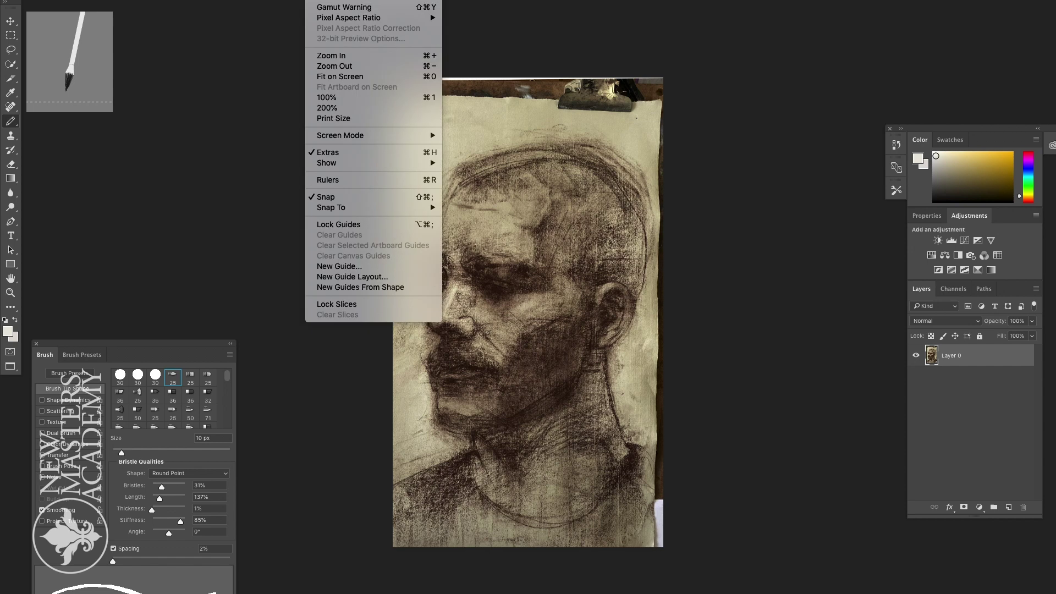
click(333, 77)
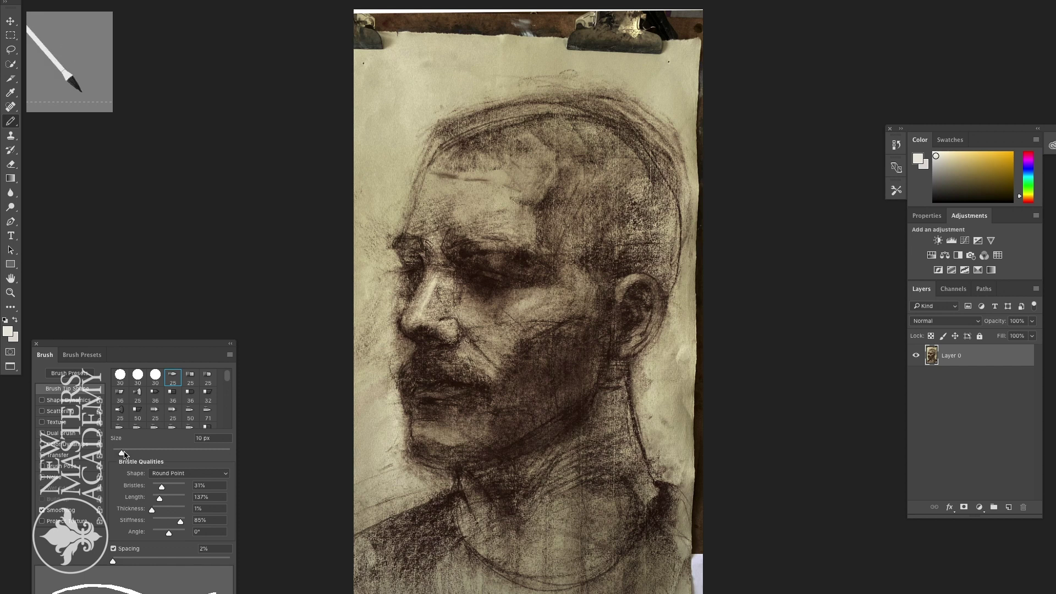
drag(122, 452, 114, 452)
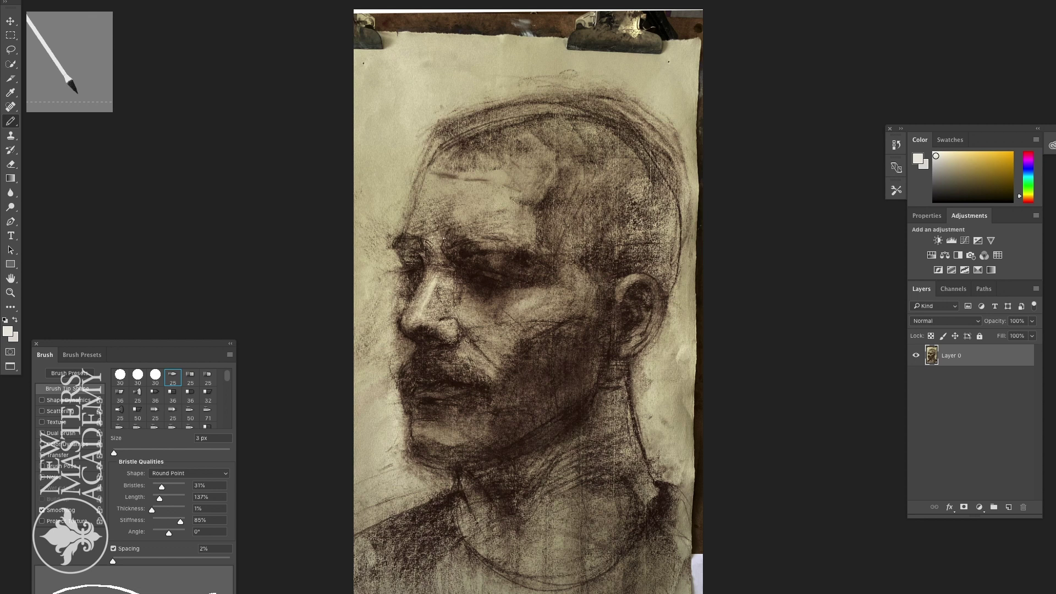
Step: Outline the dark eye-socket shadow with angular white lines and sketch similar lines on the paper beside the forehead
mouse_move(443, 254)
mouse_down()
mouse_move(463, 232)
mouse_move(488, 250)
mouse_move(541, 248)
mouse_move(524, 246)
mouse_move(559, 276)
mouse_move(486, 300)
mouse_up()
mouse_move(445, 254)
mouse_down()
mouse_move(481, 300)
mouse_move(466, 284)
mouse_up()
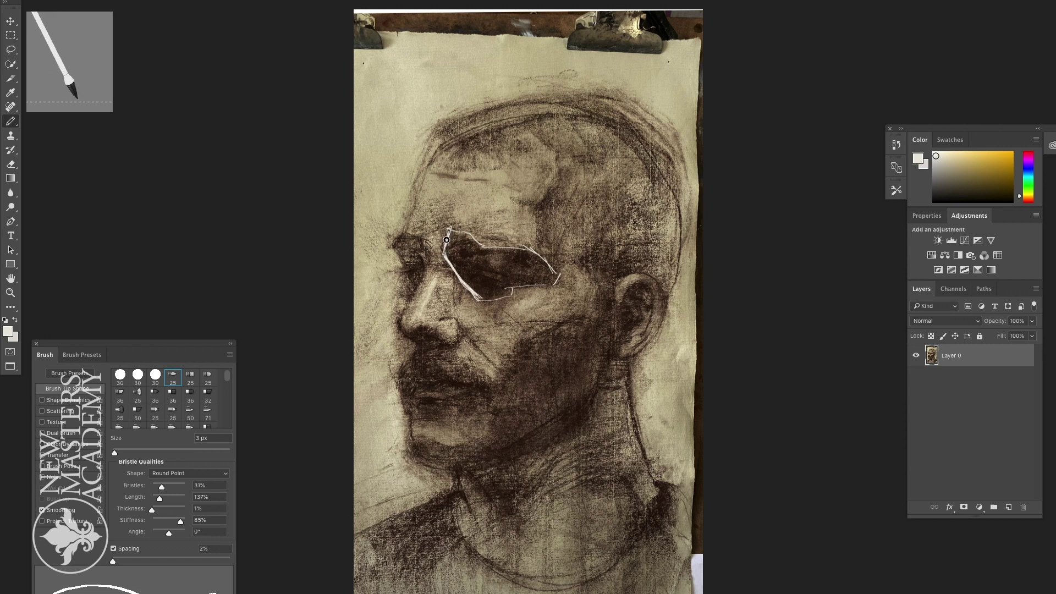
mouse_move(462, 233)
mouse_down()
mouse_move(537, 253)
mouse_move(556, 284)
mouse_up()
mouse_move(363, 128)
mouse_down()
mouse_move(399, 127)
mouse_move(425, 156)
mouse_move(424, 173)
mouse_move(393, 175)
mouse_move(390, 189)
mouse_move(363, 165)
mouse_up()
drag(443, 225, 441, 244)
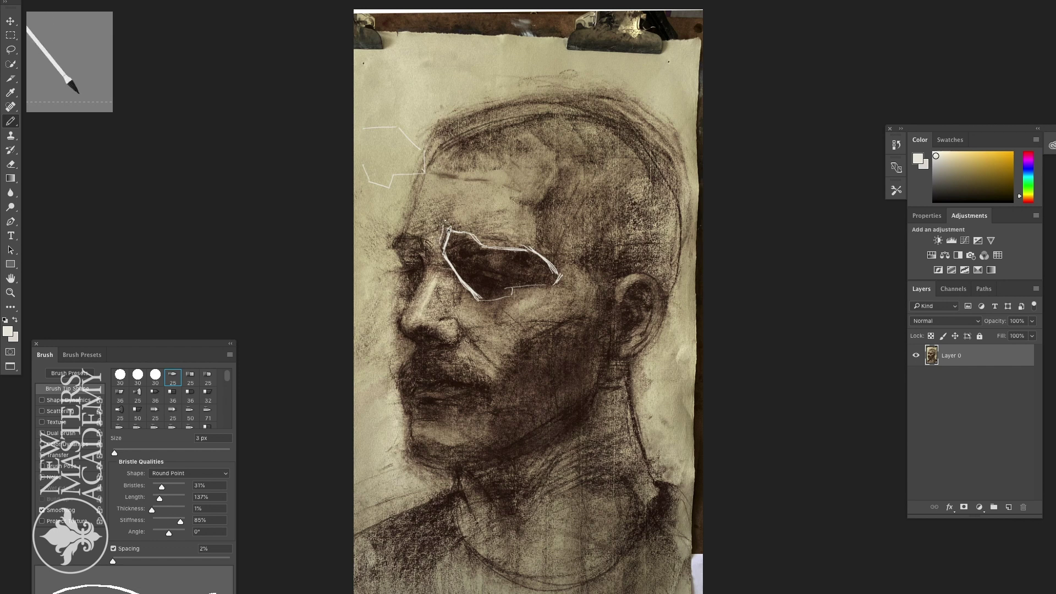
drag(445, 221, 491, 236)
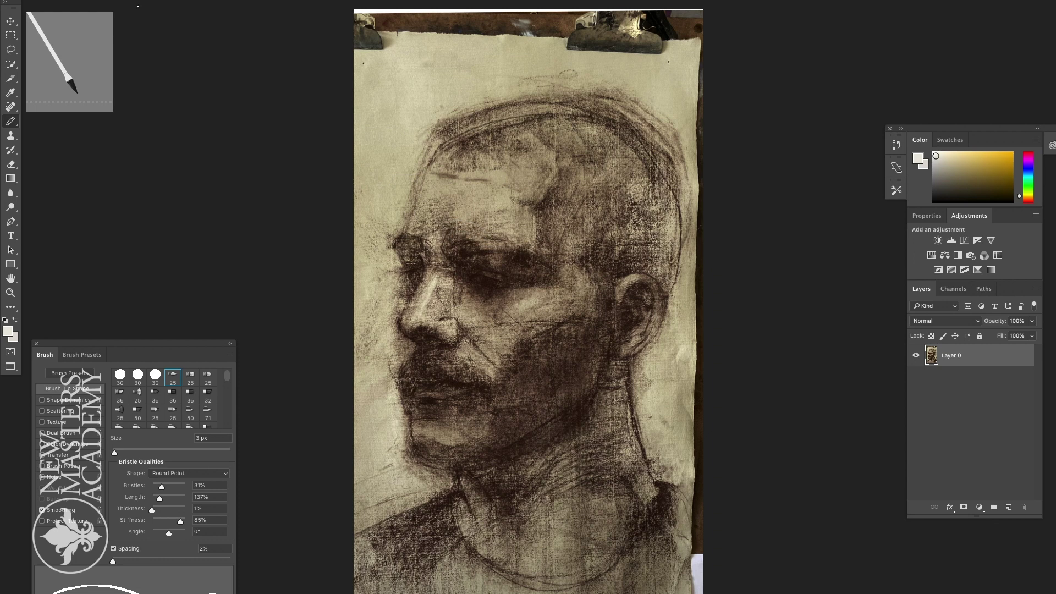
Step: Add a new layer and trace the cheek's shadow edge from the temple to the mouth corner with angular white lines
click(1011, 508)
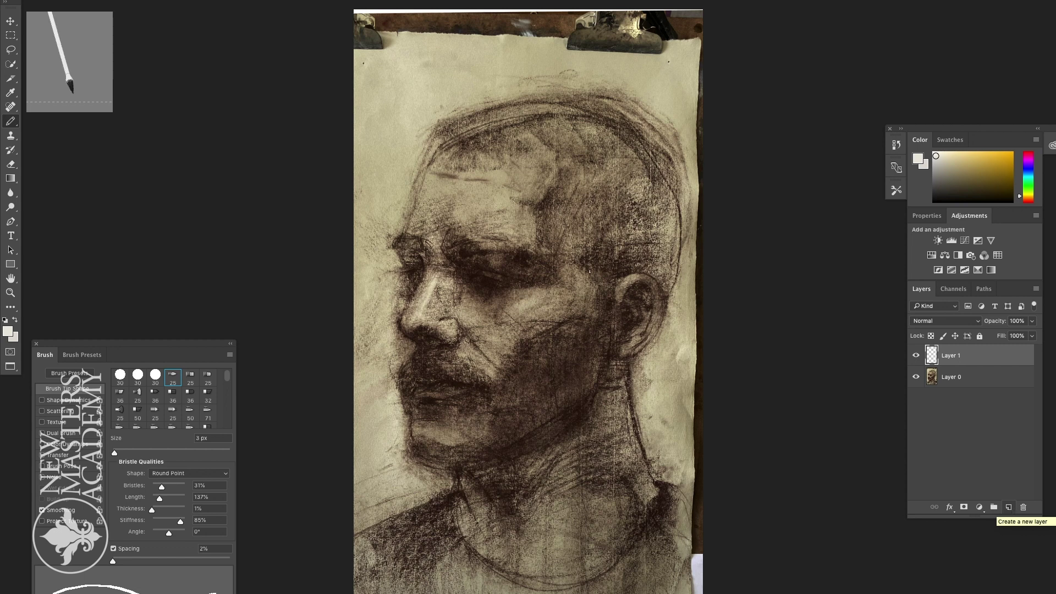
mouse_move(579, 261)
mouse_down()
mouse_move(600, 283)
mouse_move(597, 320)
mouse_move(517, 344)
mouse_move(493, 388)
mouse_up()
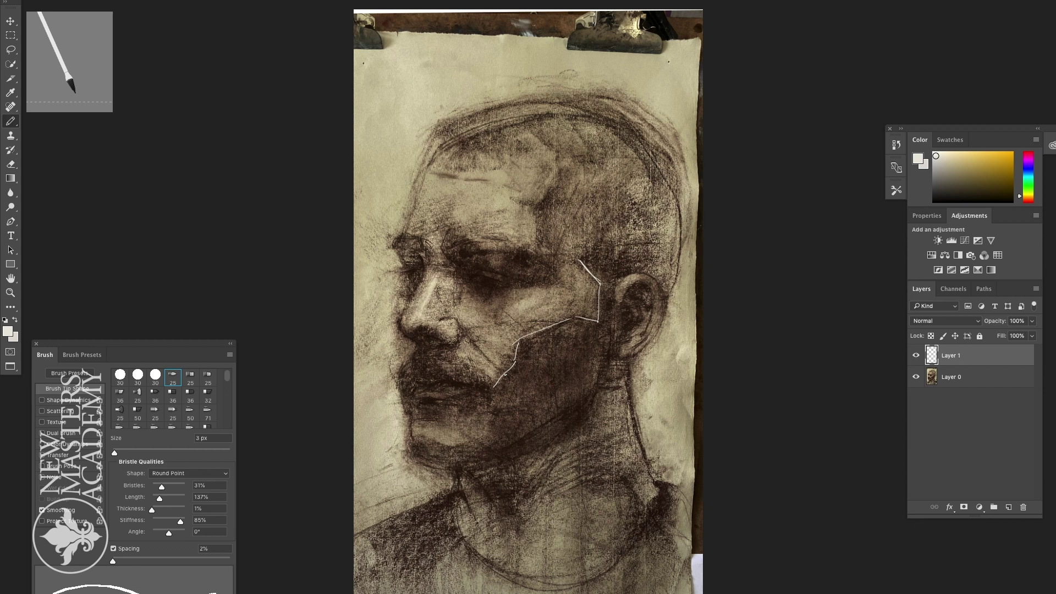
mouse_move(456, 67)
mouse_down()
mouse_move(401, 124)
mouse_move(380, 224)
mouse_up()
Step: Hide the layer with the cheek tracing, add another new layer, and set the brush size to 17 px
click(915, 355)
click(1009, 507)
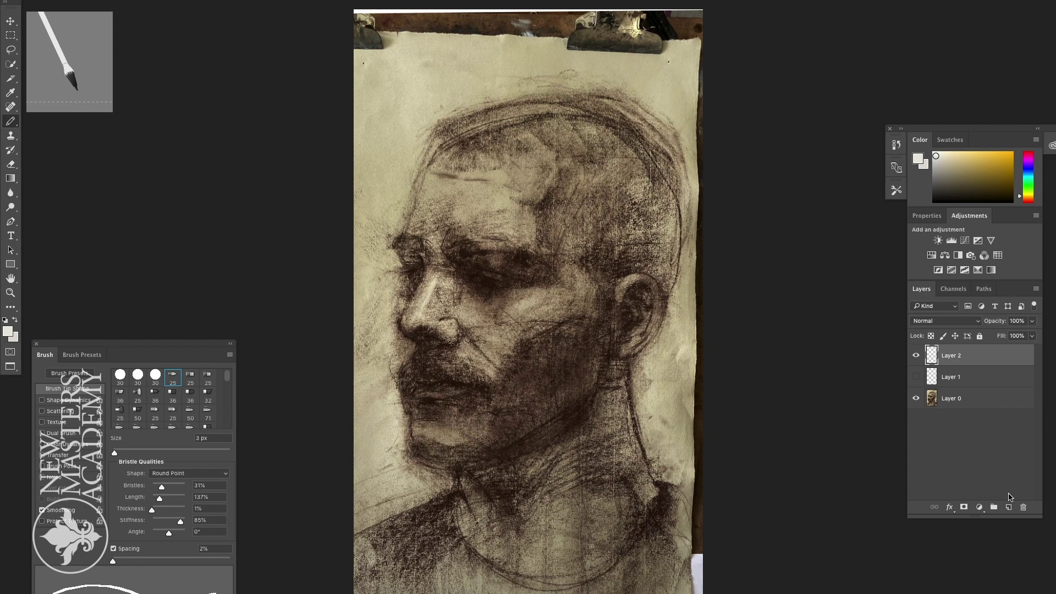
drag(114, 451, 128, 448)
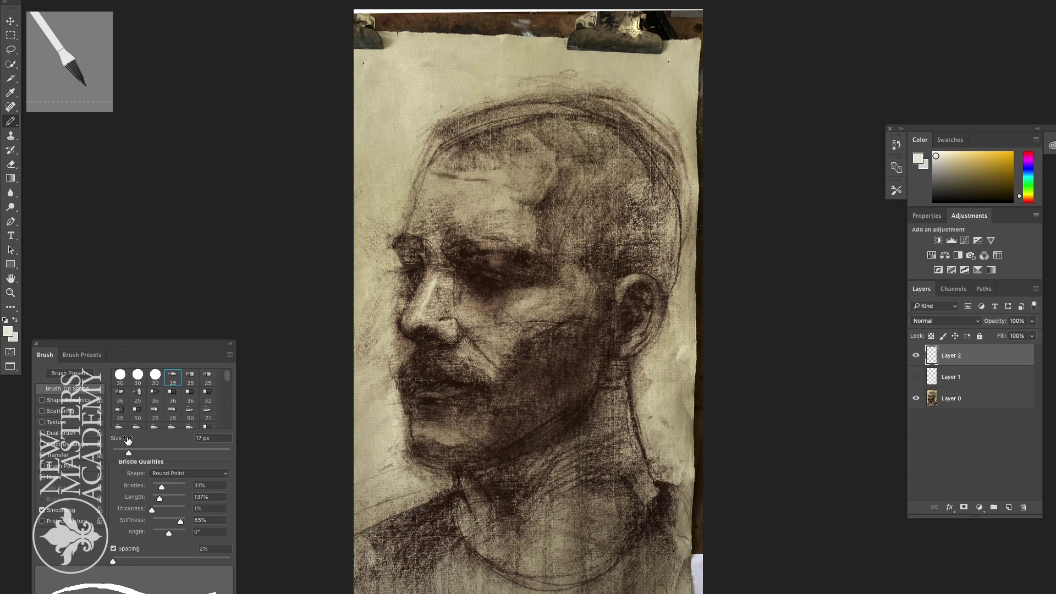
Step: Try a winding white line down the paper beside the man's face, and undo it
mouse_move(388, 95)
mouse_down()
mouse_move(374, 119)
mouse_move(394, 154)
mouse_move(373, 177)
mouse_move(373, 202)
mouse_move(384, 220)
mouse_move(360, 257)
mouse_move(369, 260)
mouse_move(358, 256)
mouse_move(385, 304)
mouse_up()
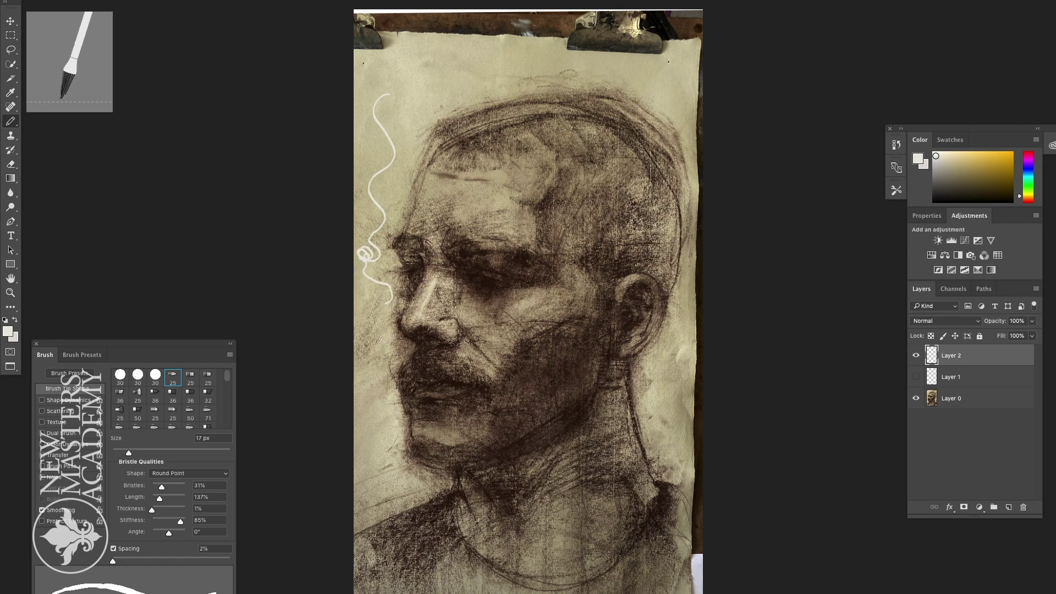
drag(377, 343, 380, 340)
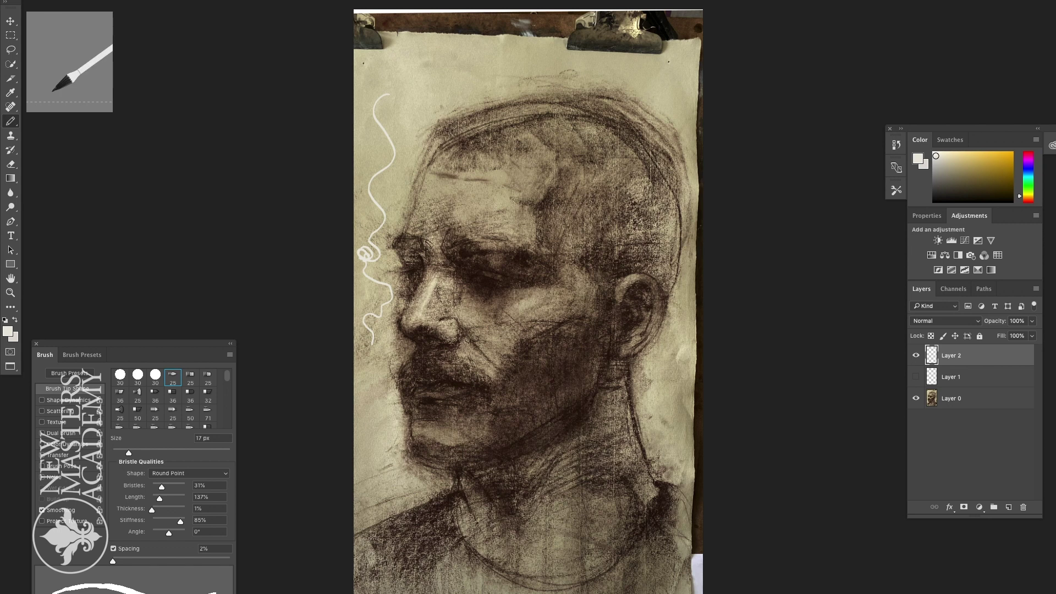
click(120, 1)
click(138, 6)
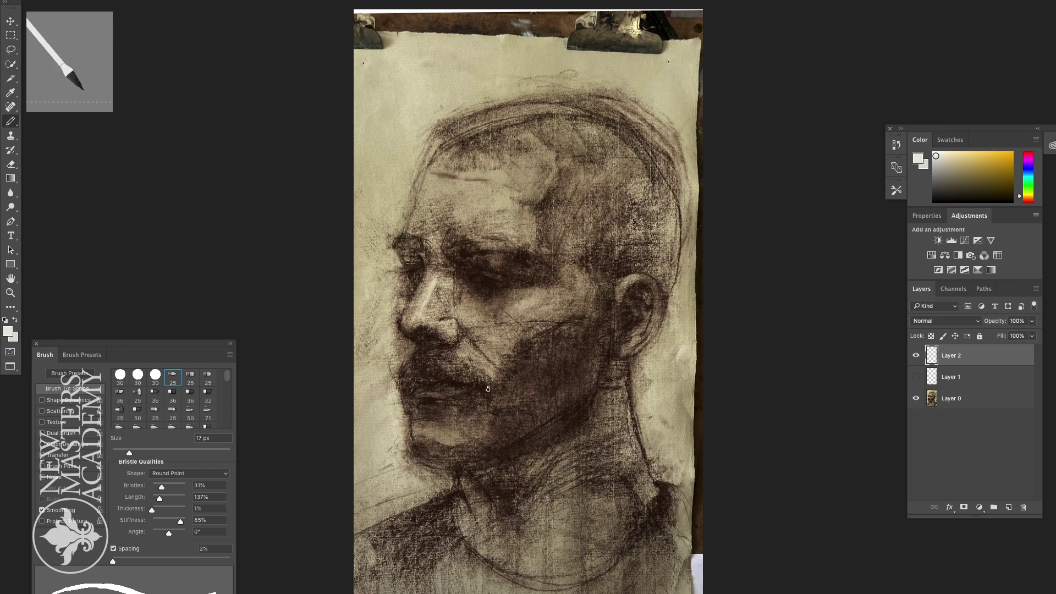
Step: Sample the dark brown near the mouth corner, set the brush size to 43 px, and paint two short strokes beside the forehead
click(10, 92)
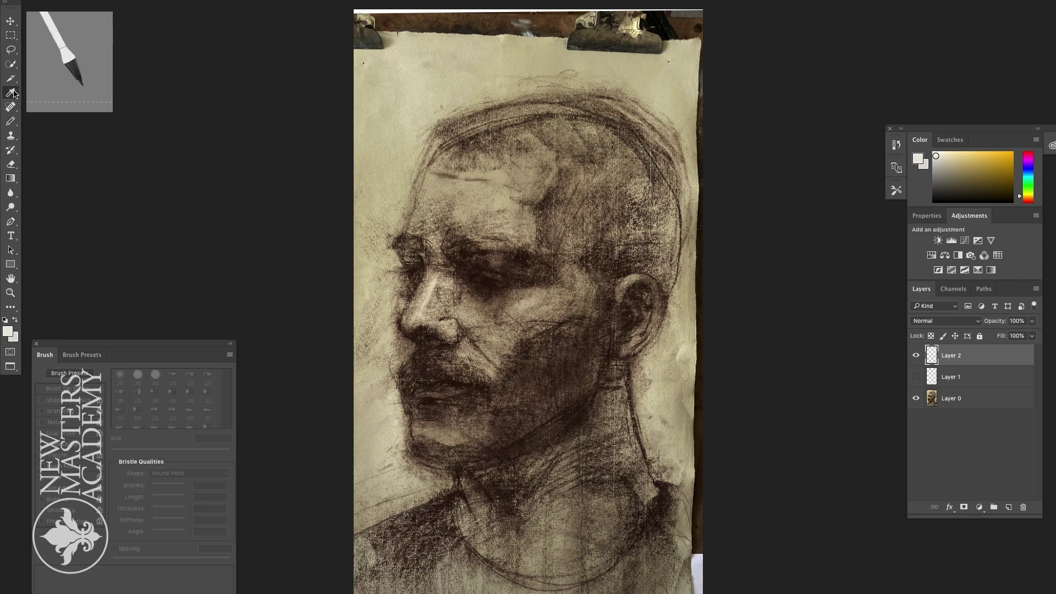
click(490, 386)
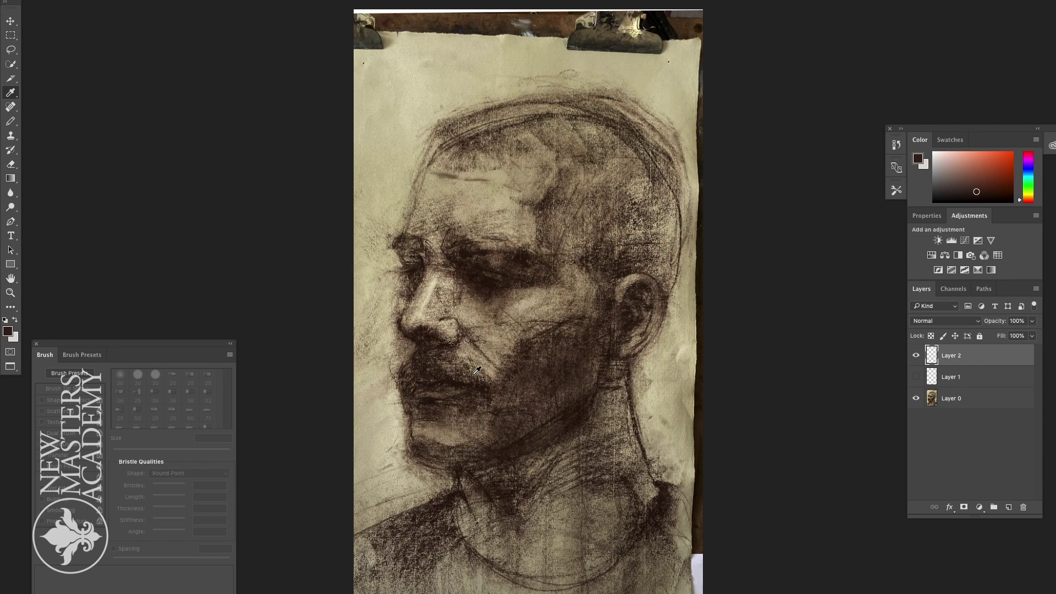
click(12, 120)
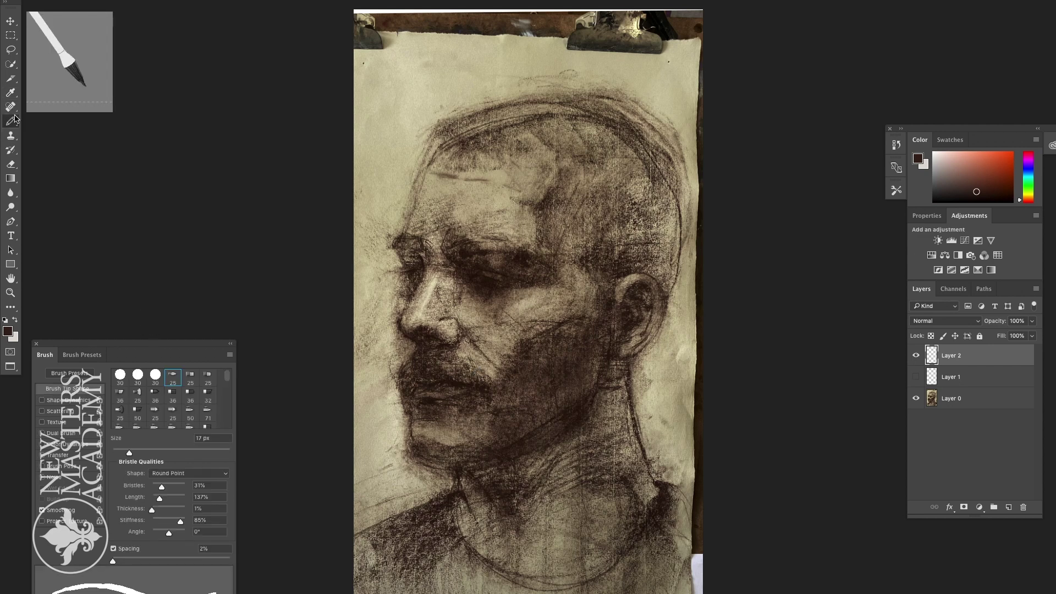
drag(129, 452, 157, 453)
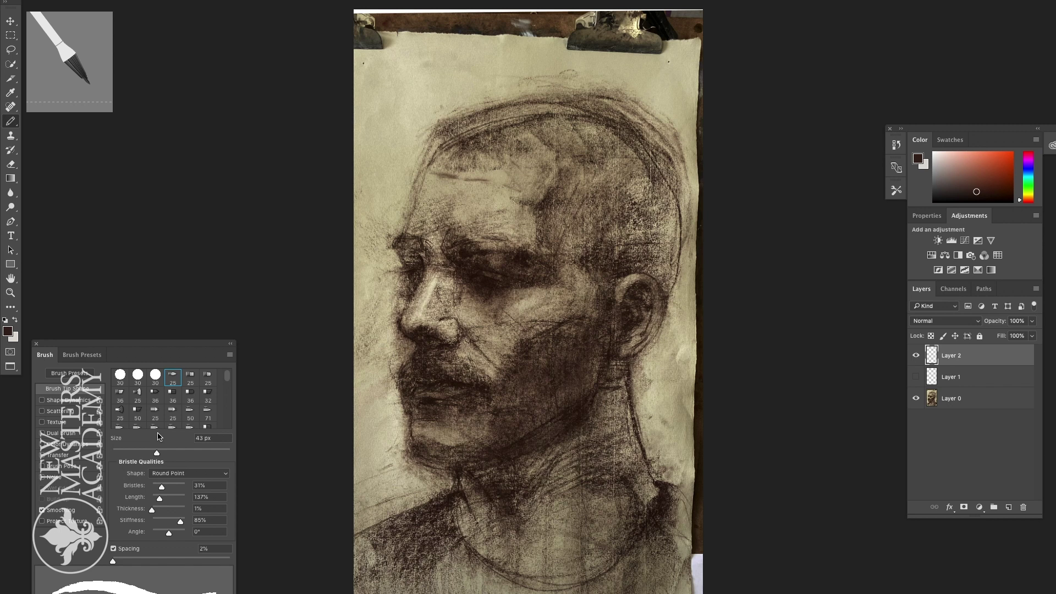
drag(371, 159, 385, 176)
drag(365, 159, 385, 184)
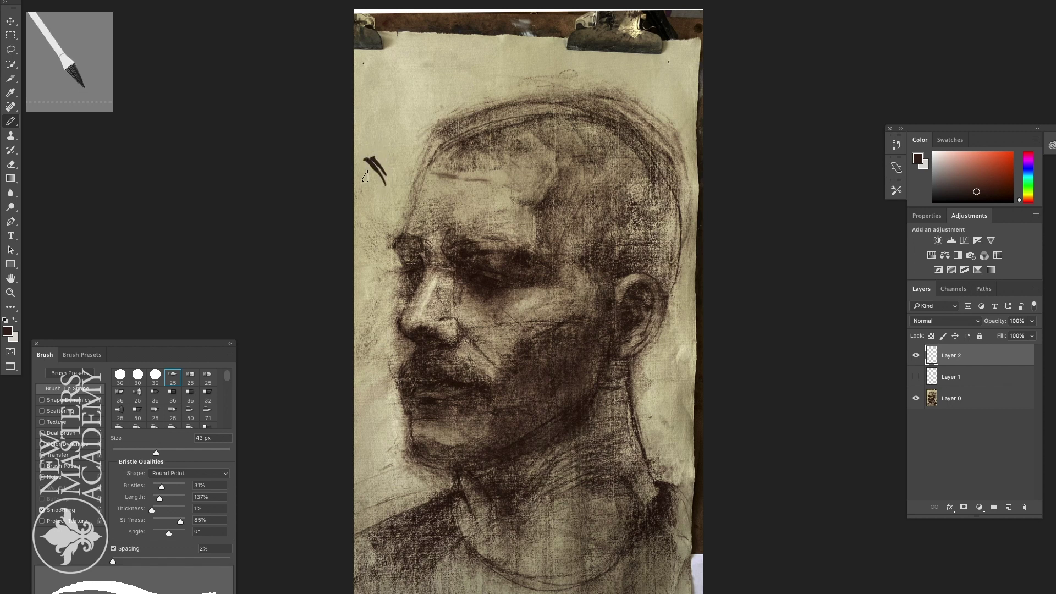
Step: Switch to the 25 px Flat Fan brush and paint a thick dark stroke on the paper above the two thin ones
drag(159, 452, 171, 452)
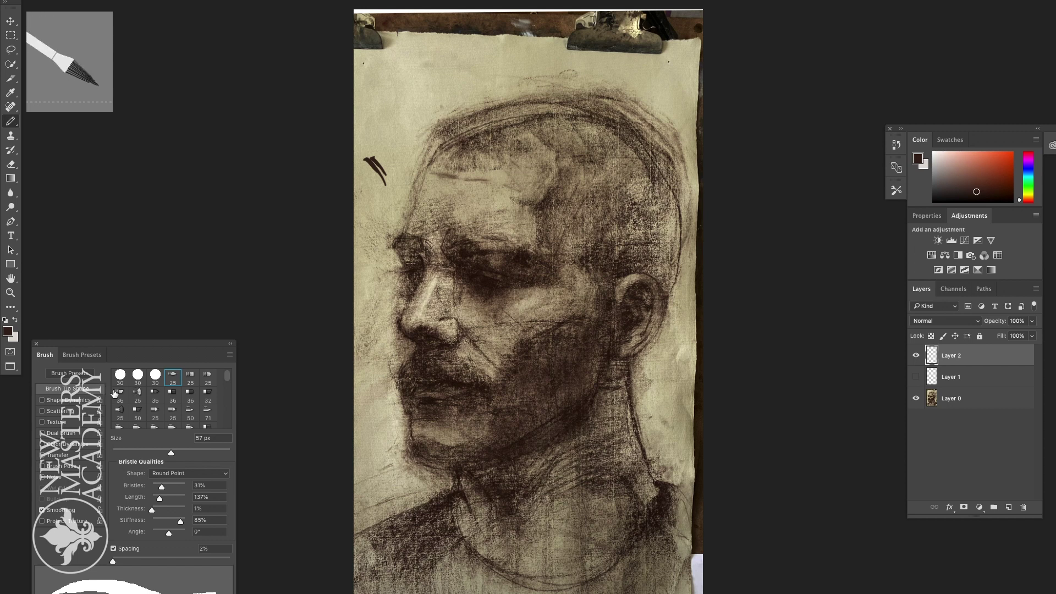
click(120, 410)
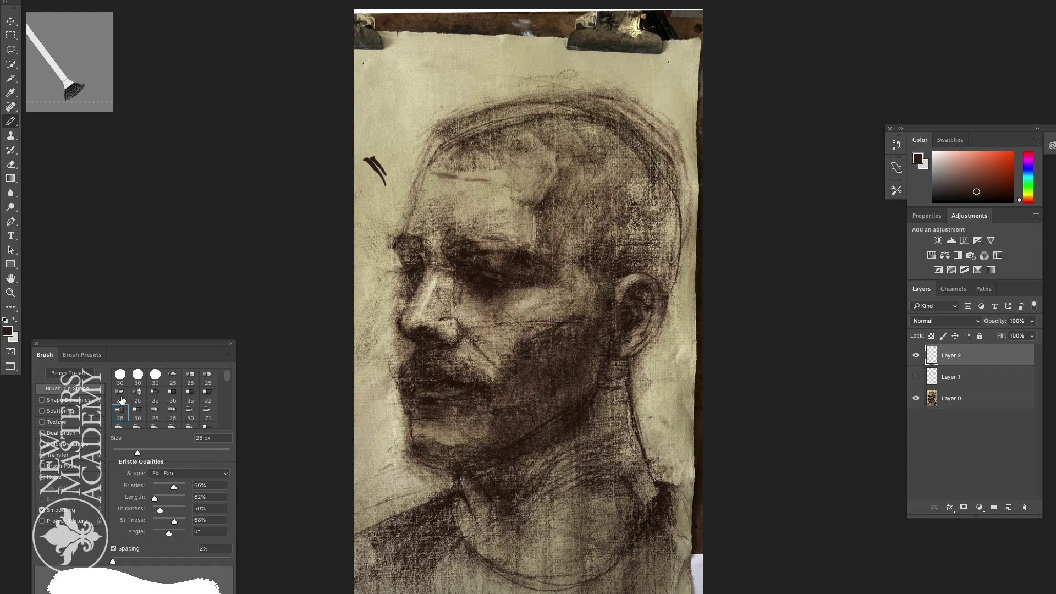
drag(372, 89, 389, 121)
Step: Lower the brush opacity and paint faint translucent strokes next to the thick dark stroke
click(219, 0)
drag(217, 3, 164, 4)
drag(390, 70, 398, 88)
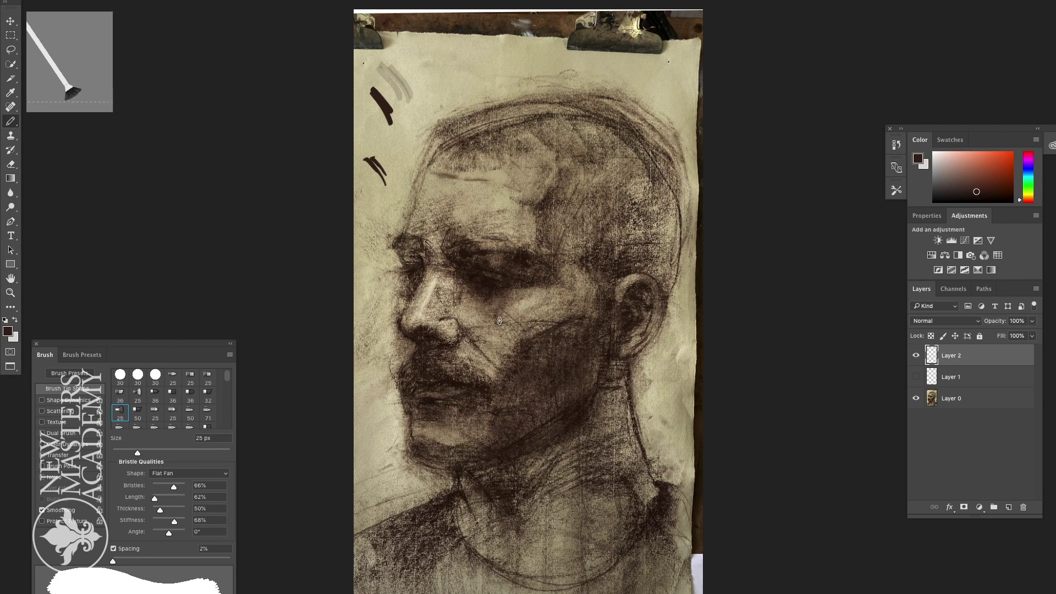
Step: Raise the opacity slightly, sample the brown from the neck shadow, and brush it beside the faint strokes and over the cheek shadow
drag(215, 1, 222, 2)
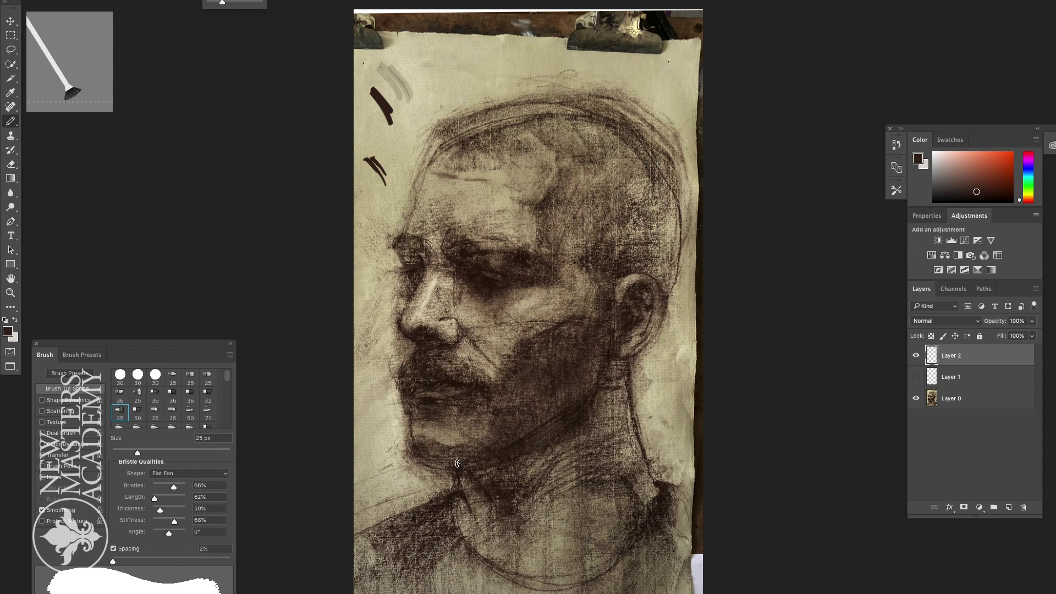
click(10, 92)
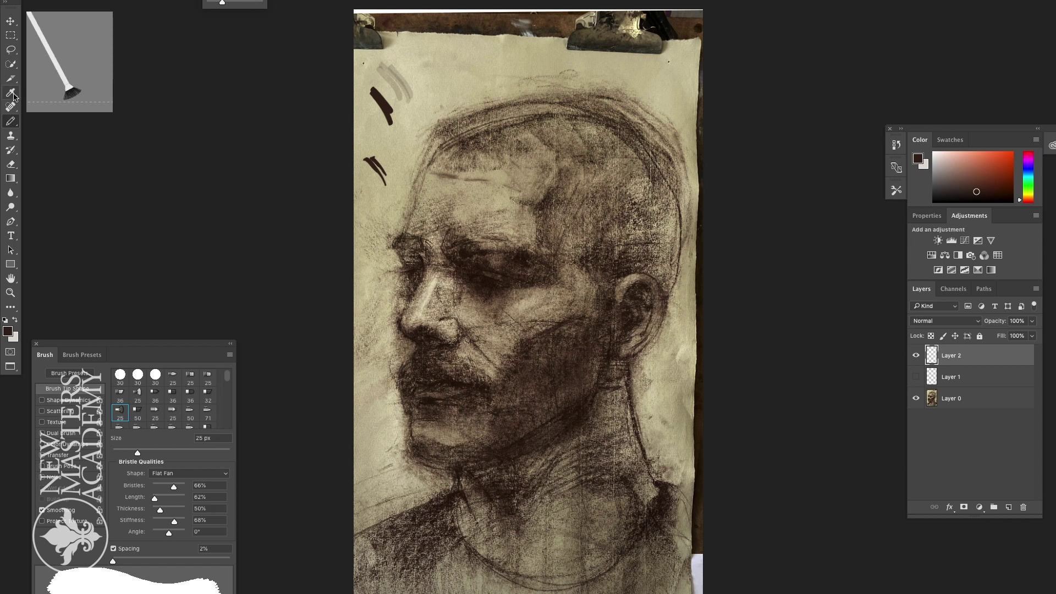
click(493, 489)
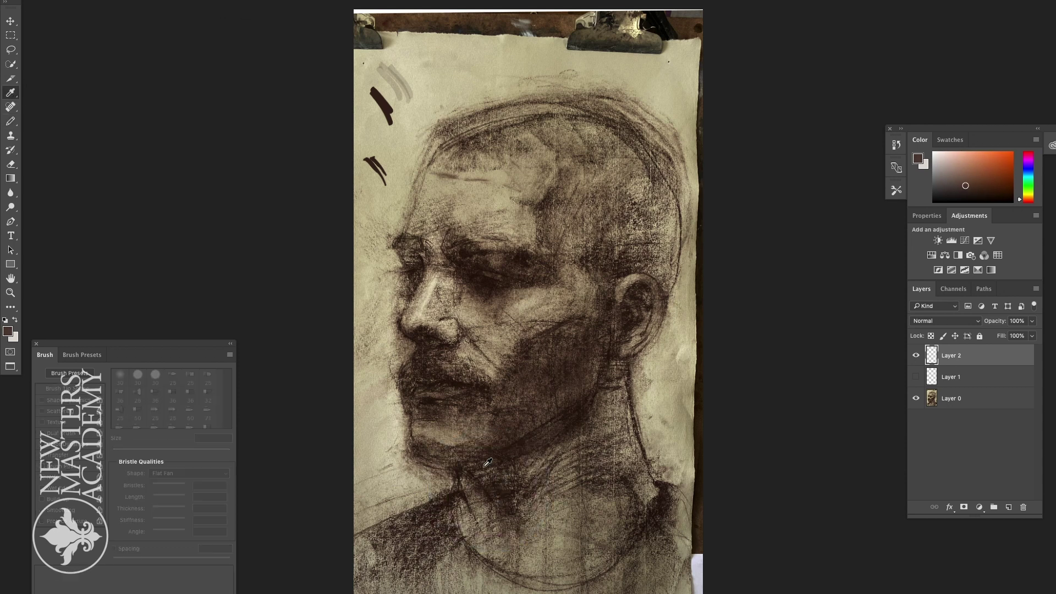
click(11, 120)
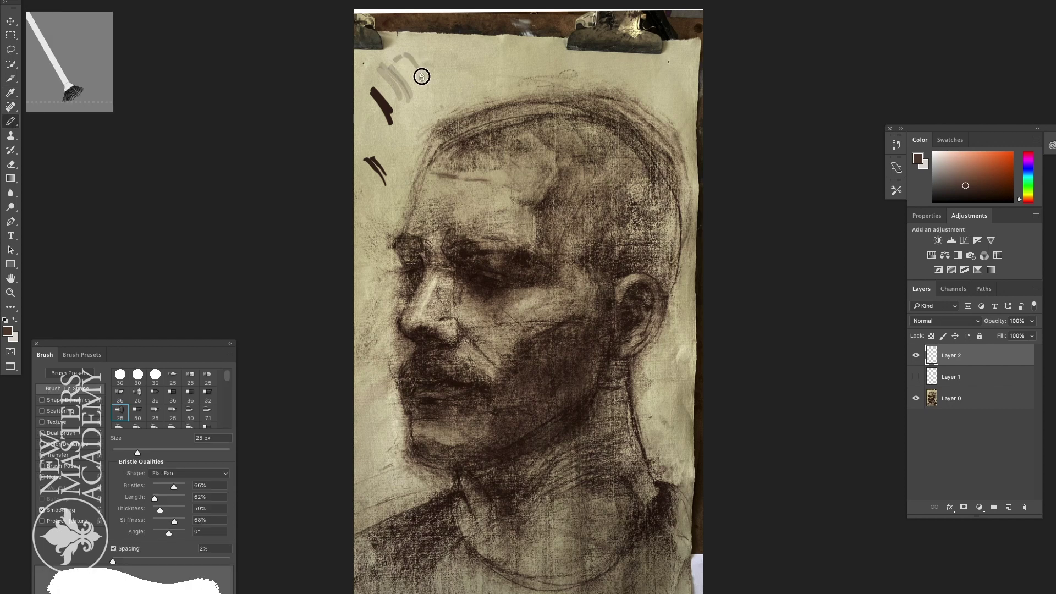
drag(411, 72, 410, 86)
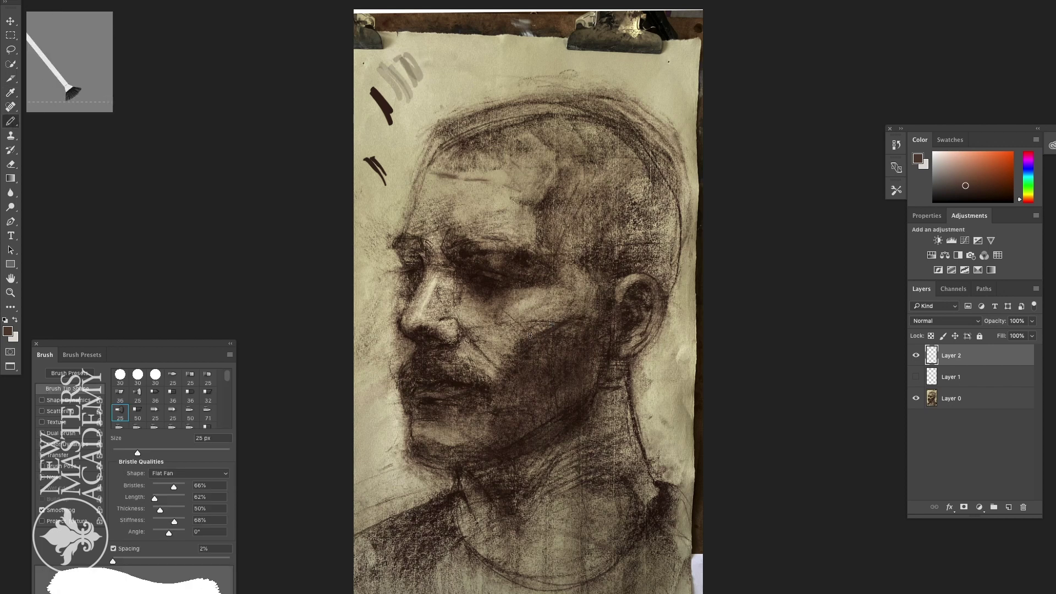
mouse_move(535, 334)
mouse_down()
mouse_move(571, 319)
mouse_move(556, 327)
mouse_up()
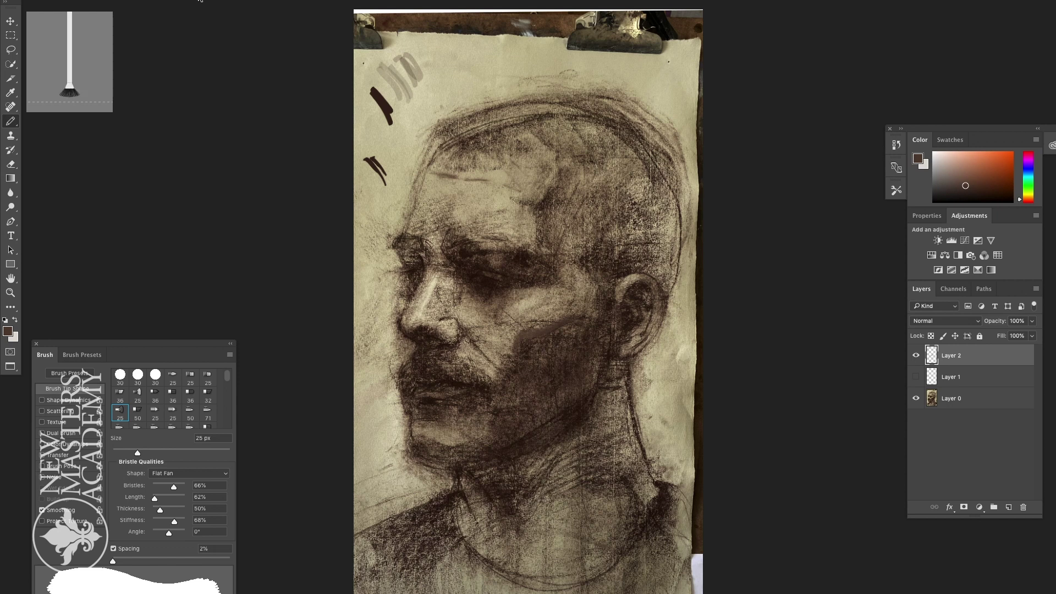
Step: Adjust the brush opacity, paint a test stroke below the thick dark one, and brush brown over the upper edge of the cheek shadow
click(222, 0)
drag(217, 2, 224, 4)
mouse_move(367, 122)
mouse_down()
mouse_move(378, 142)
mouse_move(368, 124)
mouse_up()
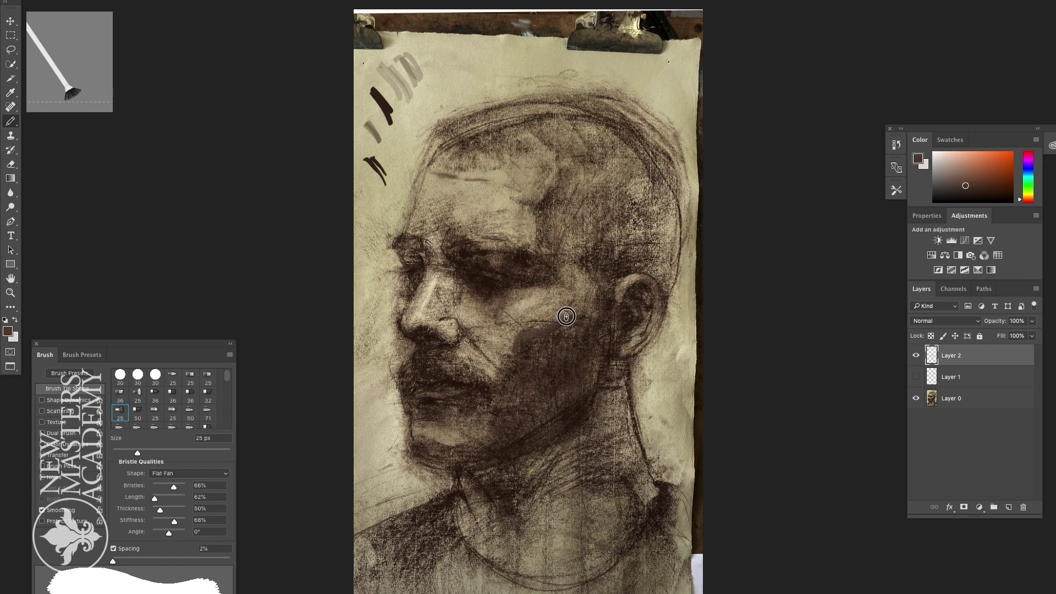
drag(538, 331, 576, 318)
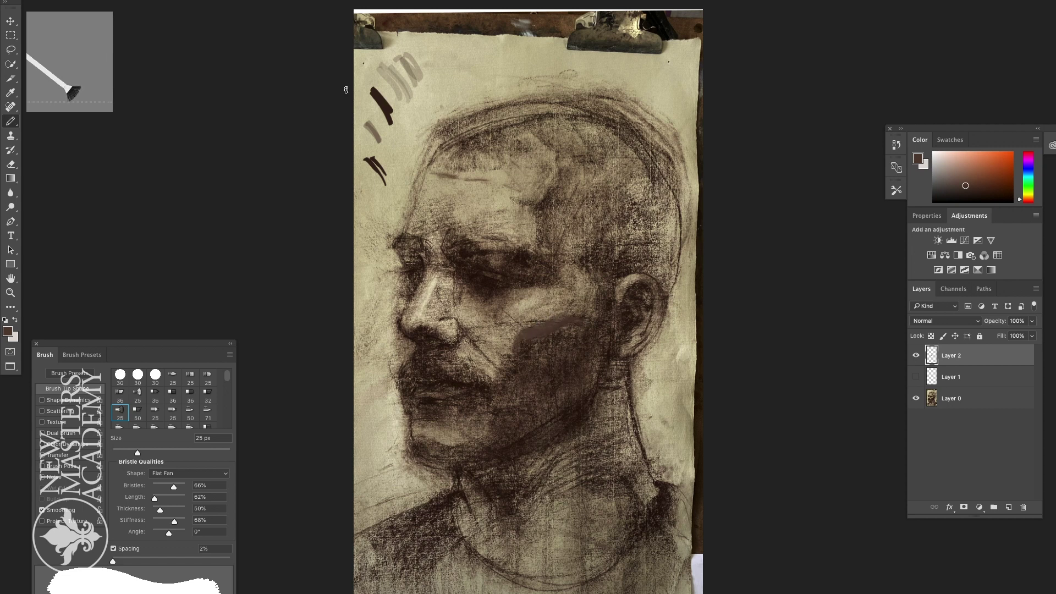
Step: Sample the dark brown from the thick test stroke and paint translucent strokes below the two thin ones
key(i)
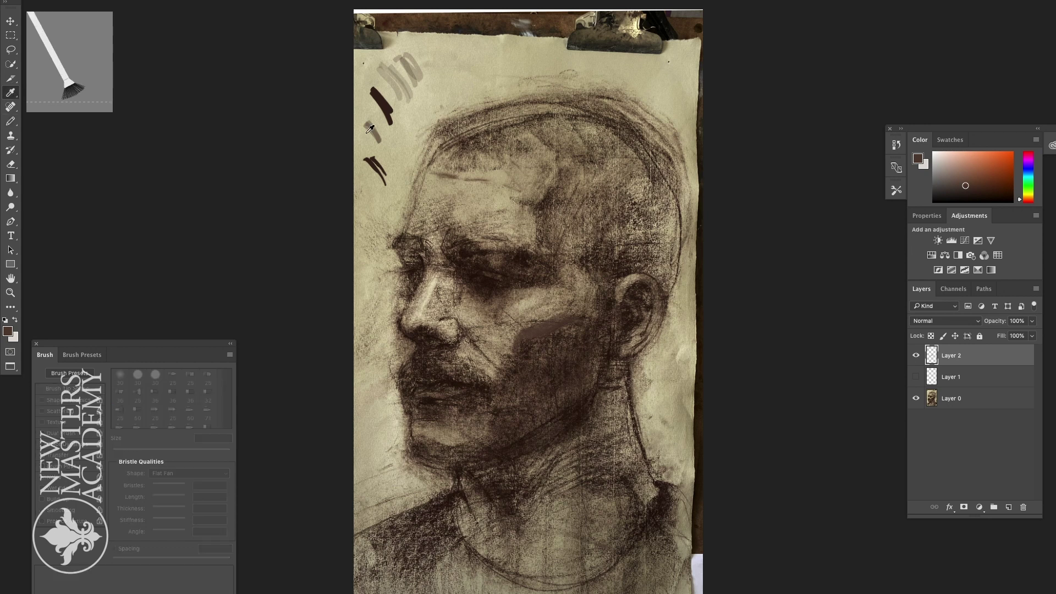
click(382, 91)
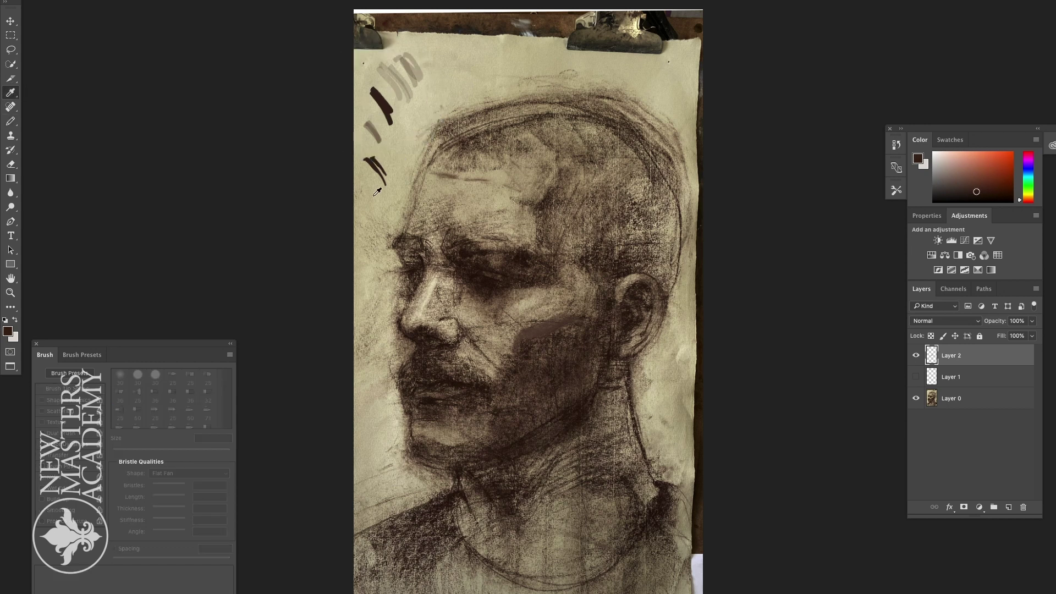
key(b)
mouse_move(367, 190)
mouse_down()
mouse_move(379, 213)
mouse_move(376, 200)
mouse_up()
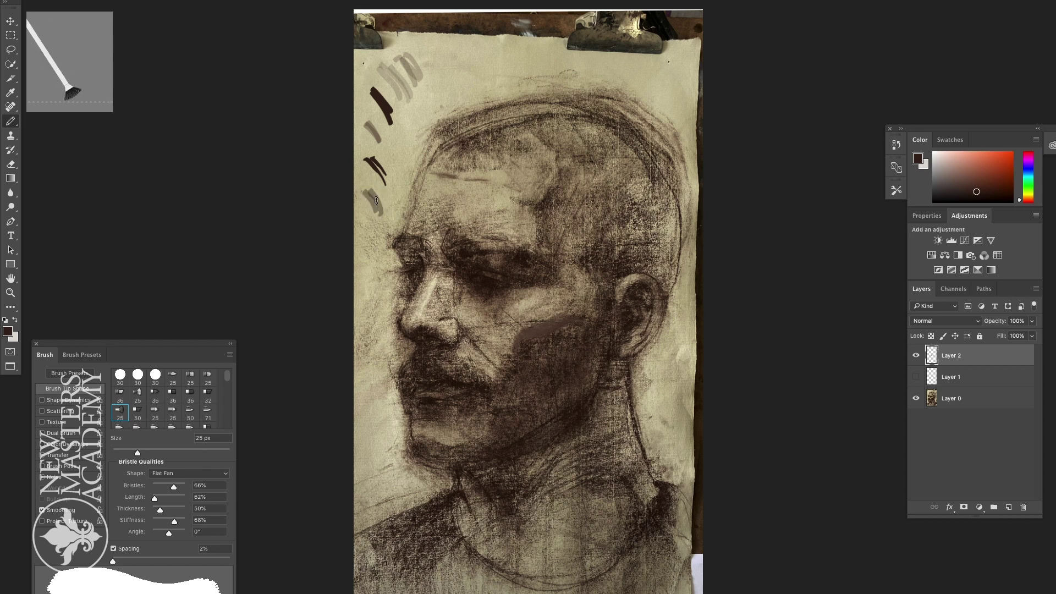
Step: Darken the border of the cheek shadow from beside the mouth across the cheekbone and up toward the temple
mouse_move(563, 317)
mouse_down()
mouse_move(588, 318)
mouse_move(549, 319)
mouse_move(521, 344)
mouse_move(521, 332)
mouse_move(543, 327)
mouse_move(509, 351)
mouse_up()
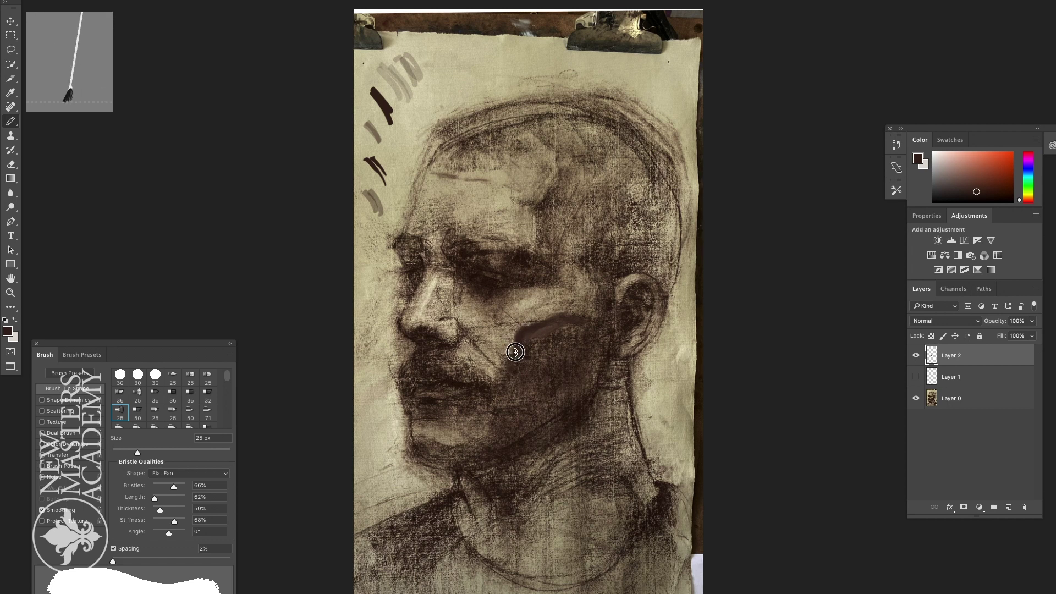
mouse_move(512, 373)
mouse_down()
mouse_move(501, 397)
mouse_move(535, 327)
mouse_up()
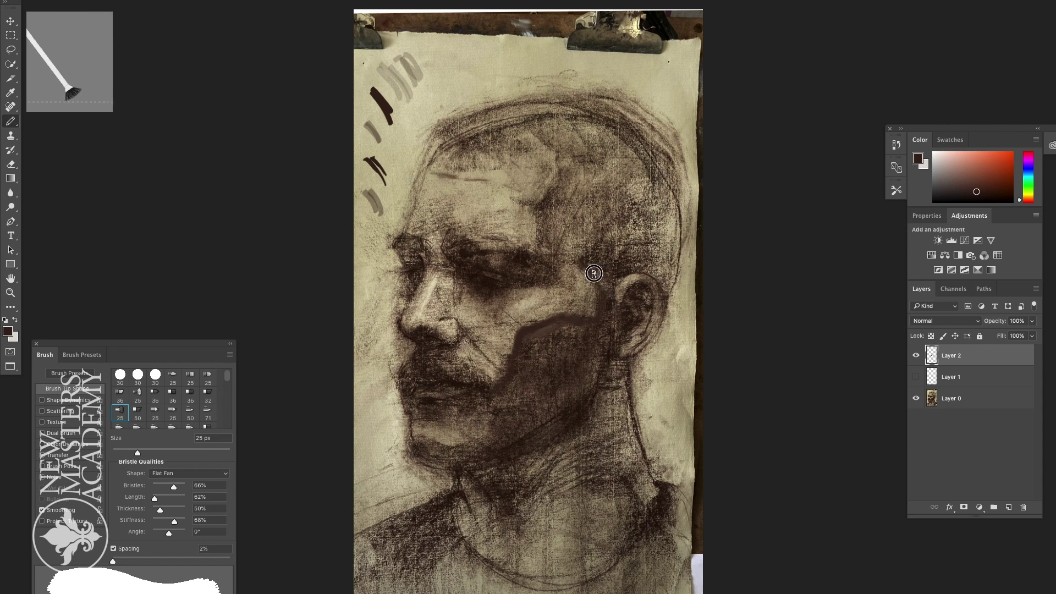
mouse_move(584, 266)
mouse_down()
mouse_move(601, 304)
mouse_move(562, 325)
mouse_move(538, 324)
mouse_up()
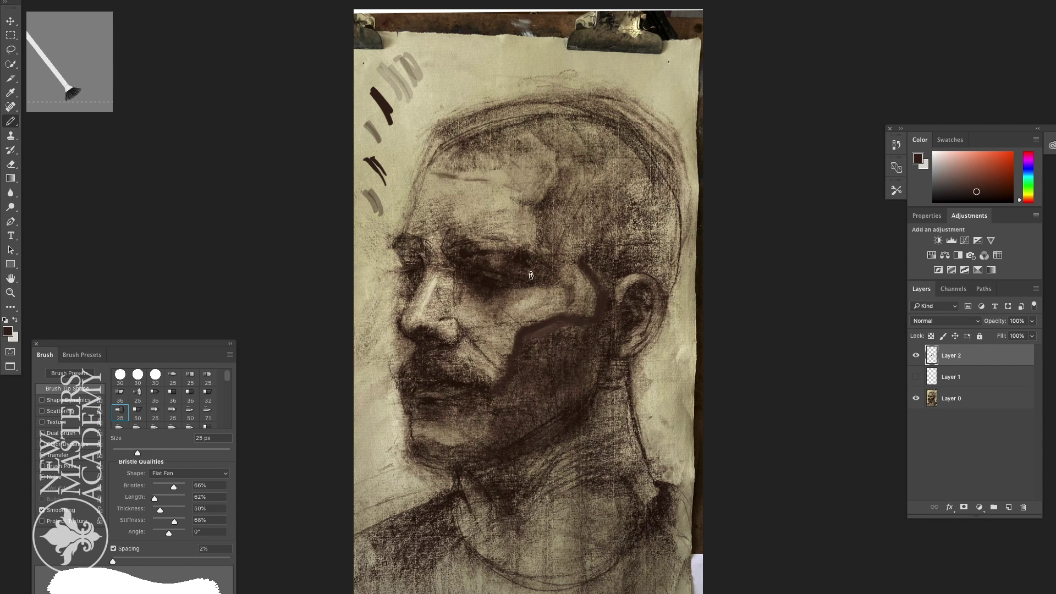
Step: Set the brush size to 15 px and darken the shadow shape in the near eye socket
click(215, 2)
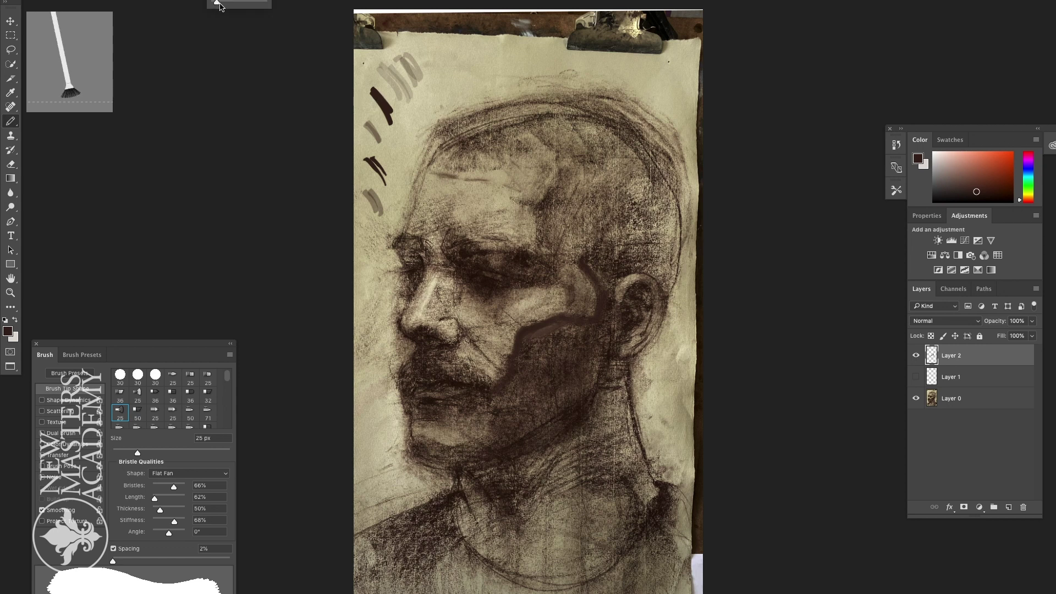
drag(138, 453, 127, 454)
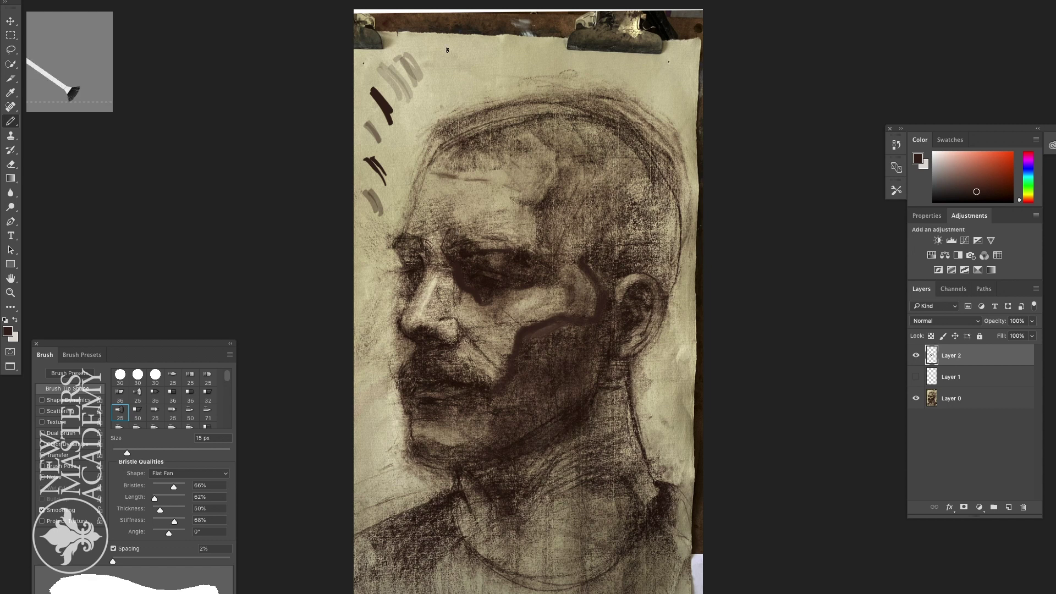
Step: Draw a smooth curved arrow and an irregular line crossed by small opposing arrows on the paper above the forehead
mouse_move(419, 39)
mouse_down()
mouse_move(437, 48)
mouse_move(461, 93)
mouse_up()
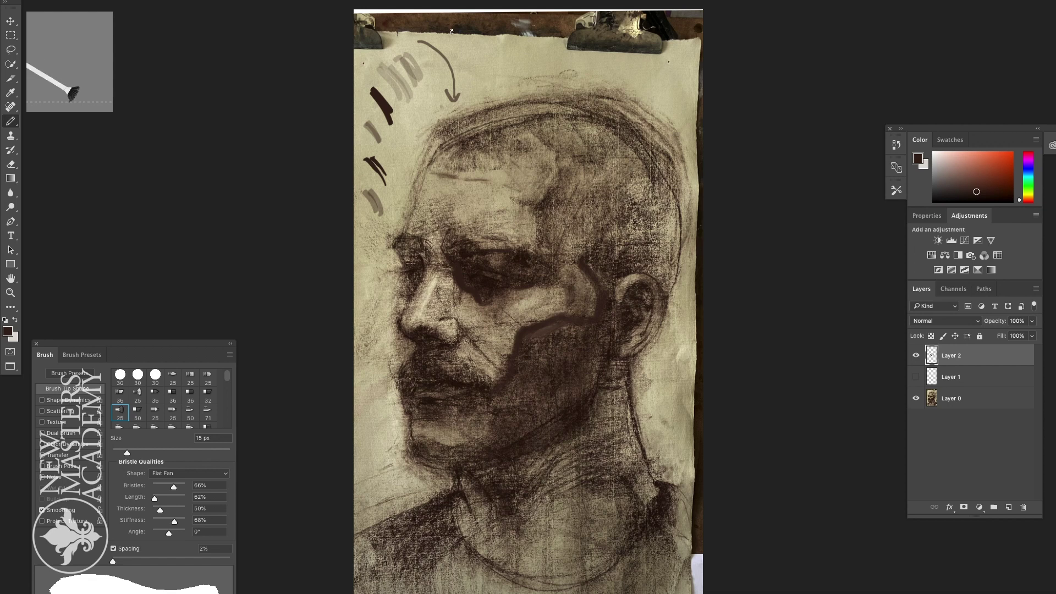
mouse_move(446, 36)
mouse_down()
mouse_move(476, 59)
mouse_move(483, 90)
mouse_up()
mouse_move(483, 52)
mouse_down()
mouse_move(467, 58)
mouse_move(484, 56)
mouse_up()
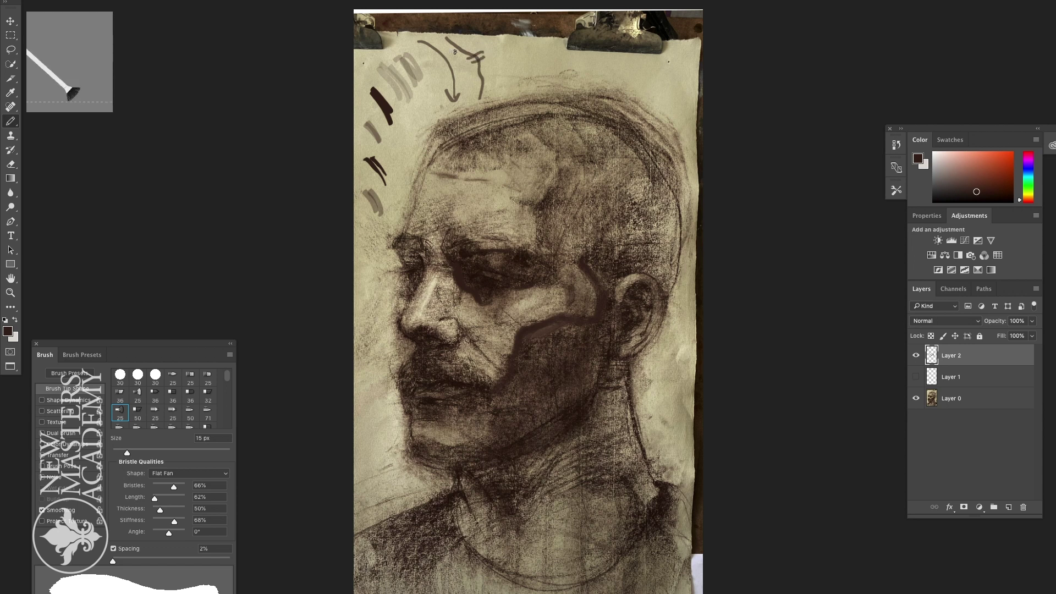
drag(497, 66, 482, 71)
mouse_move(482, 71)
mouse_down()
mouse_move(490, 73)
mouse_move(473, 62)
mouse_up()
mouse_move(473, 62)
mouse_down()
mouse_move(491, 81)
mouse_move(463, 84)
mouse_up()
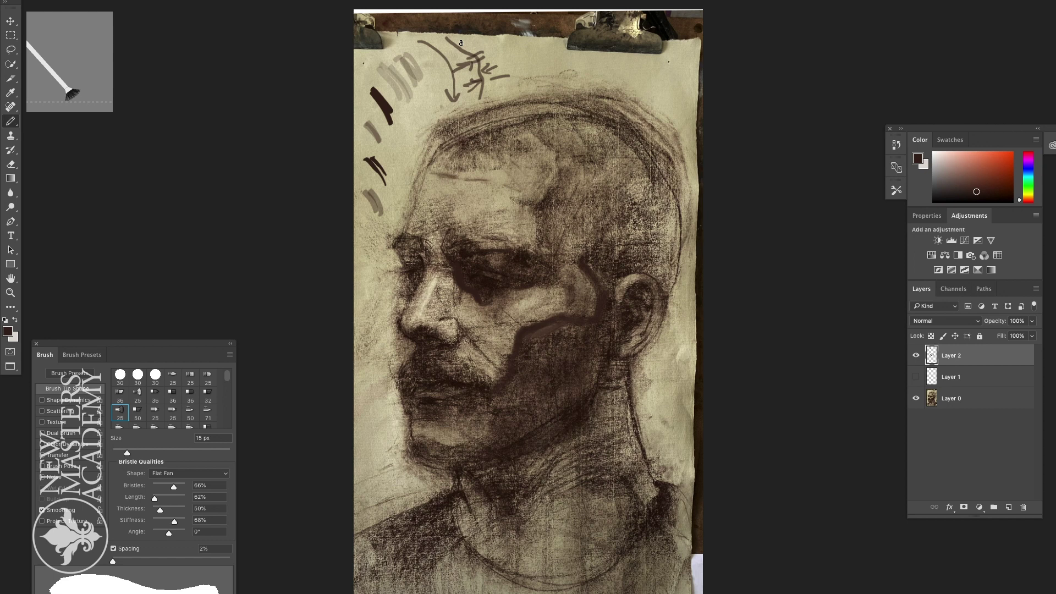
Step: Draw thin contour lines across the nose, over the cheek beside the nostril, and from the brow to the temple
drag(421, 287, 457, 306)
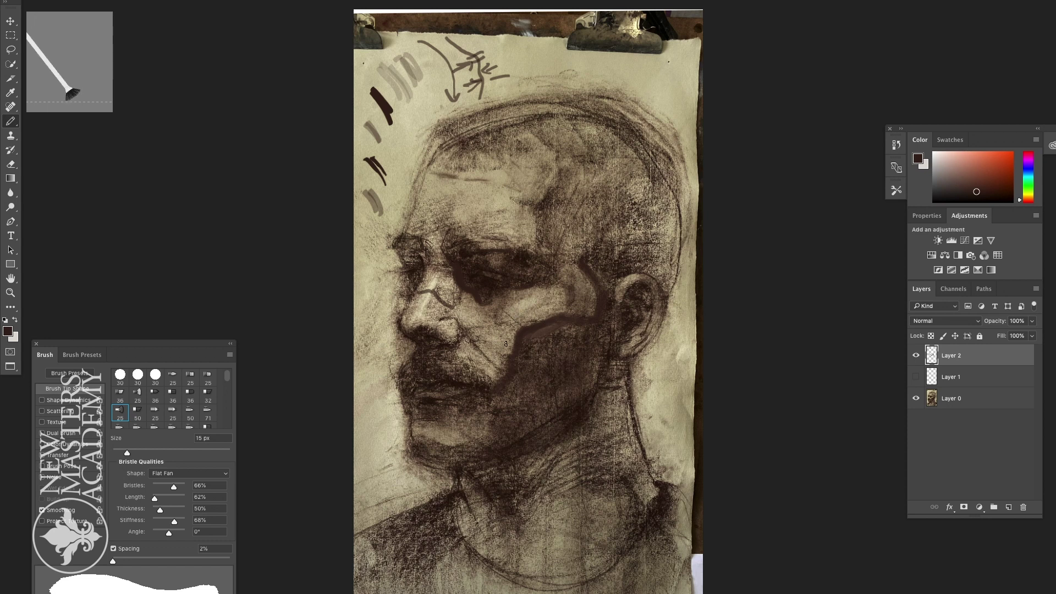
drag(487, 340, 513, 341)
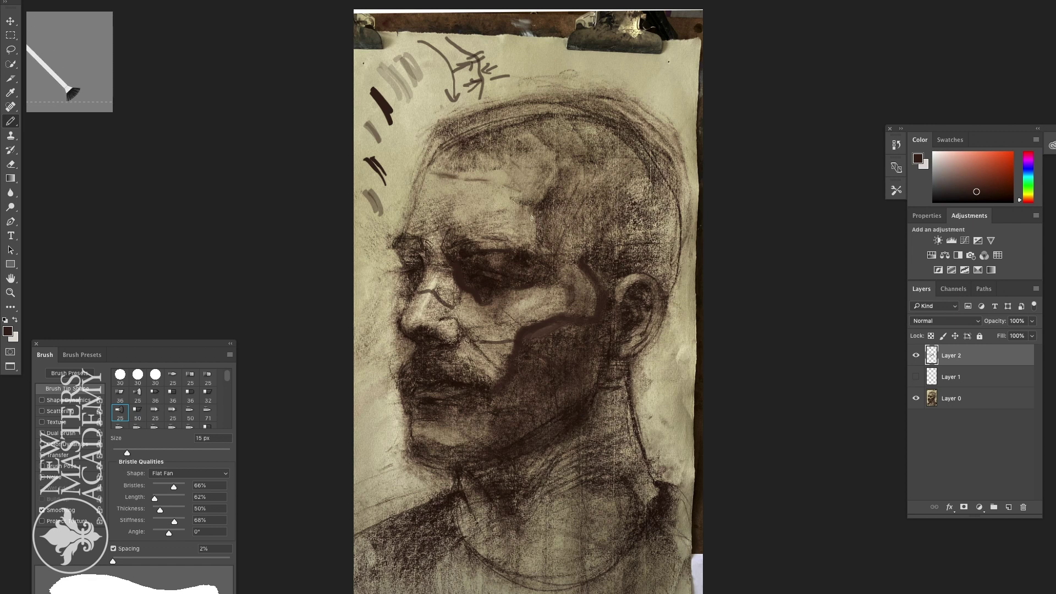
mouse_move(480, 214)
mouse_down()
mouse_move(542, 223)
mouse_move(570, 235)
mouse_up()
Step: Hide Layer 2 to examine the untouched charcoal cheek, and show the layer again
click(917, 354)
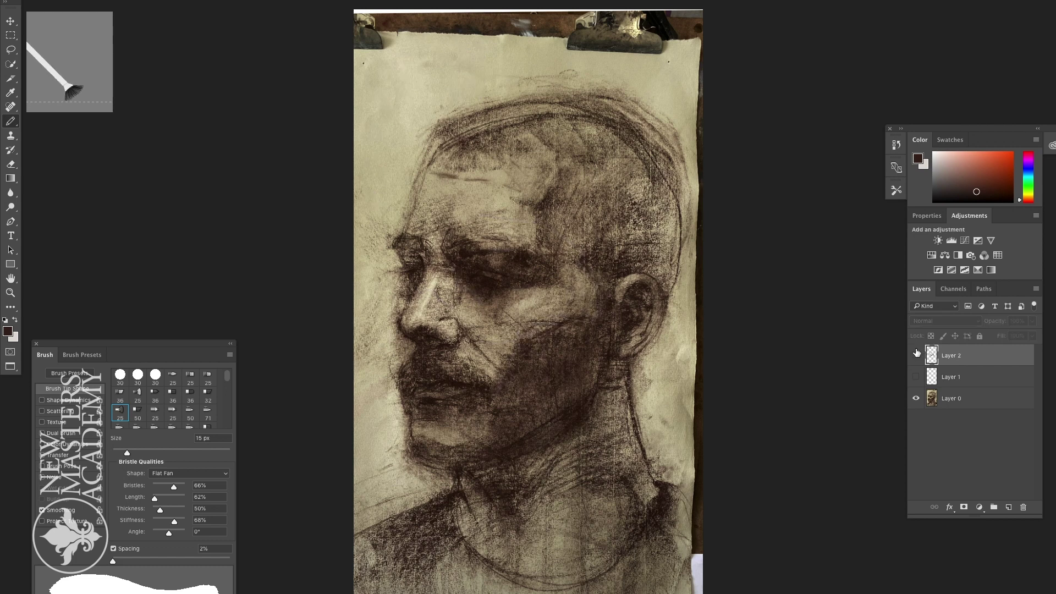
click(578, 288)
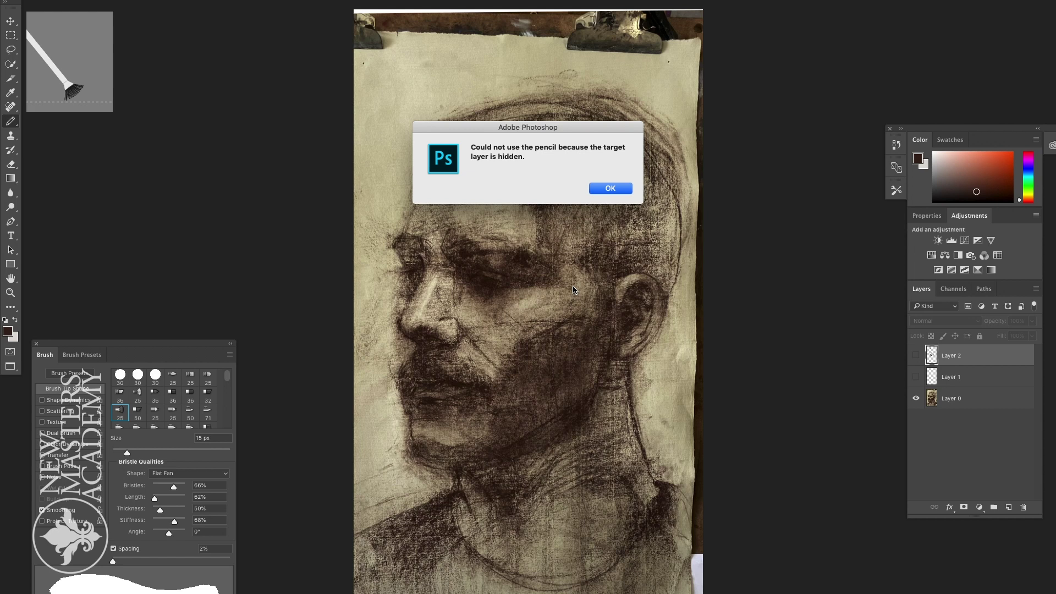
click(612, 189)
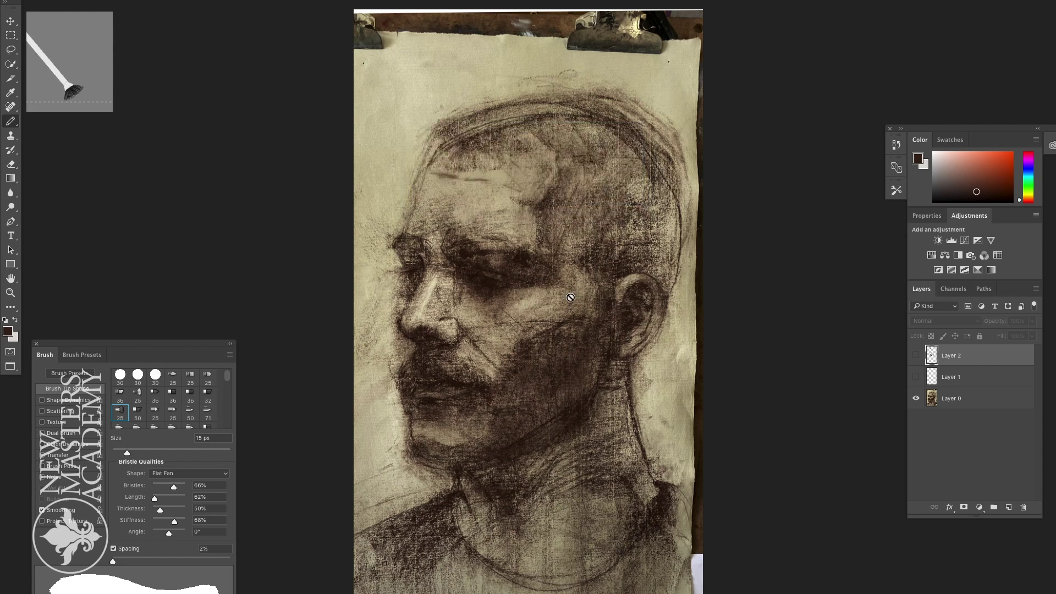
click(916, 356)
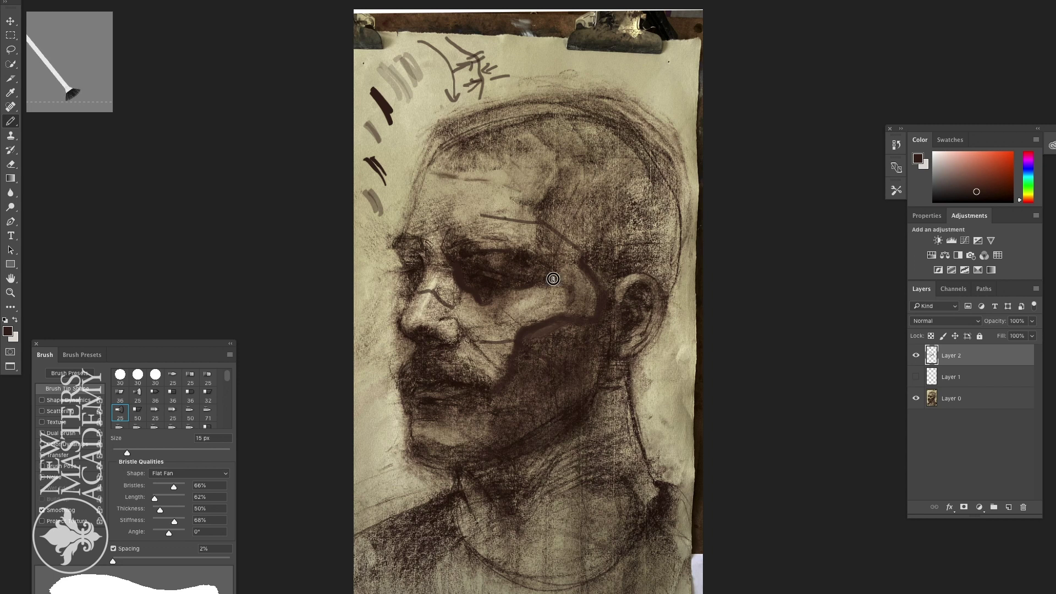
Step: Draw a small upward arrow on the cheekbone and circle the arrow diagram above the forehead
drag(543, 312, 543, 296)
drag(544, 295, 548, 301)
mouse_move(482, 44)
mouse_down()
mouse_move(424, 66)
mouse_move(515, 68)
mouse_move(473, 43)
mouse_up()
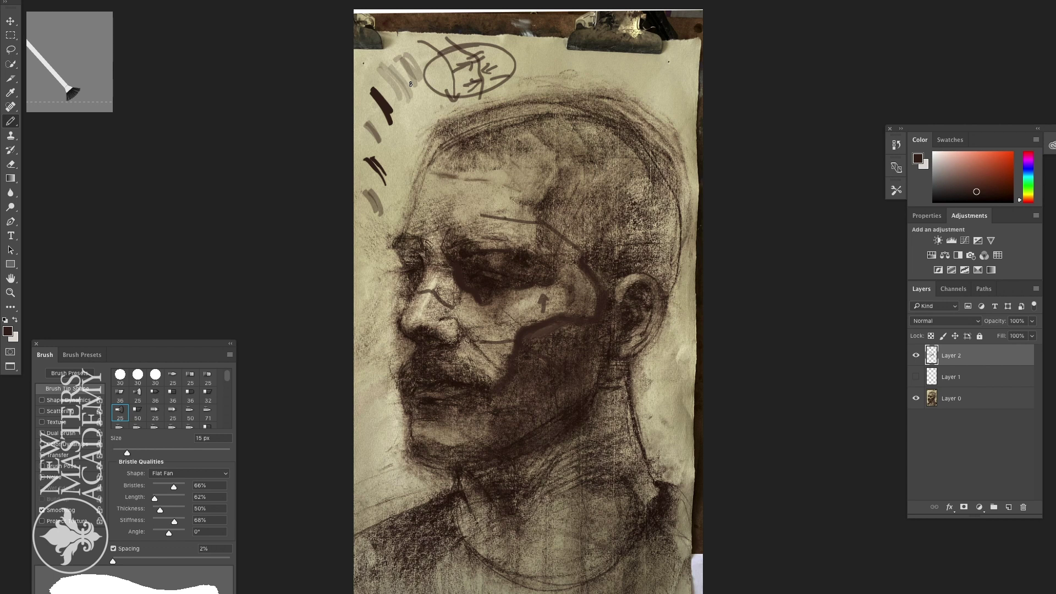
Step: Draw a downward arrow on the forehead and another upward arrow on the cheek, and cross out the first cheekbone arrow
drag(497, 176, 490, 237)
drag(509, 322, 519, 306)
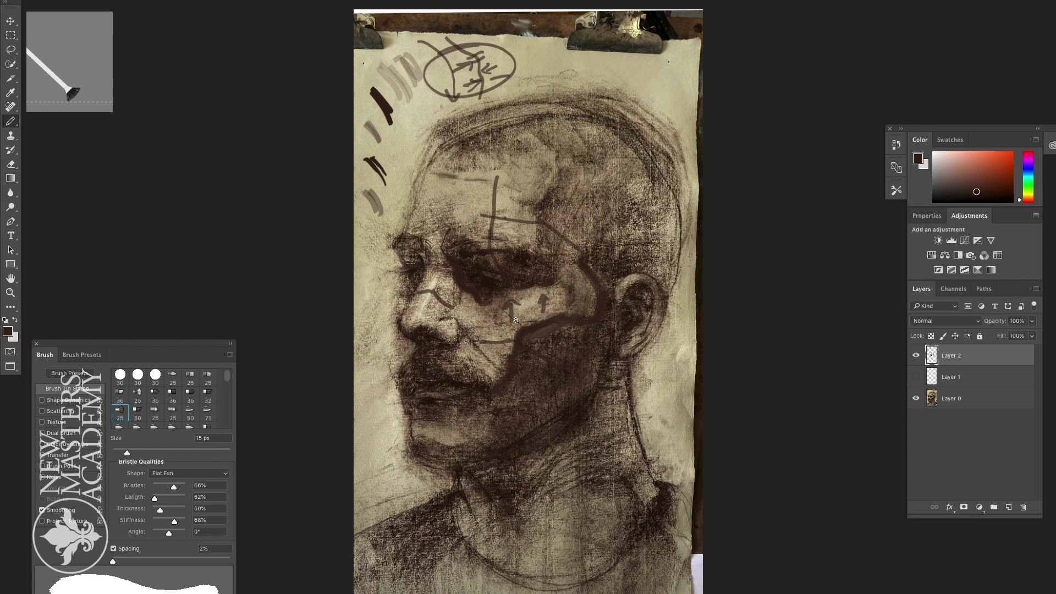
mouse_move(476, 216)
mouse_down()
mouse_move(492, 239)
mouse_move(502, 223)
mouse_up()
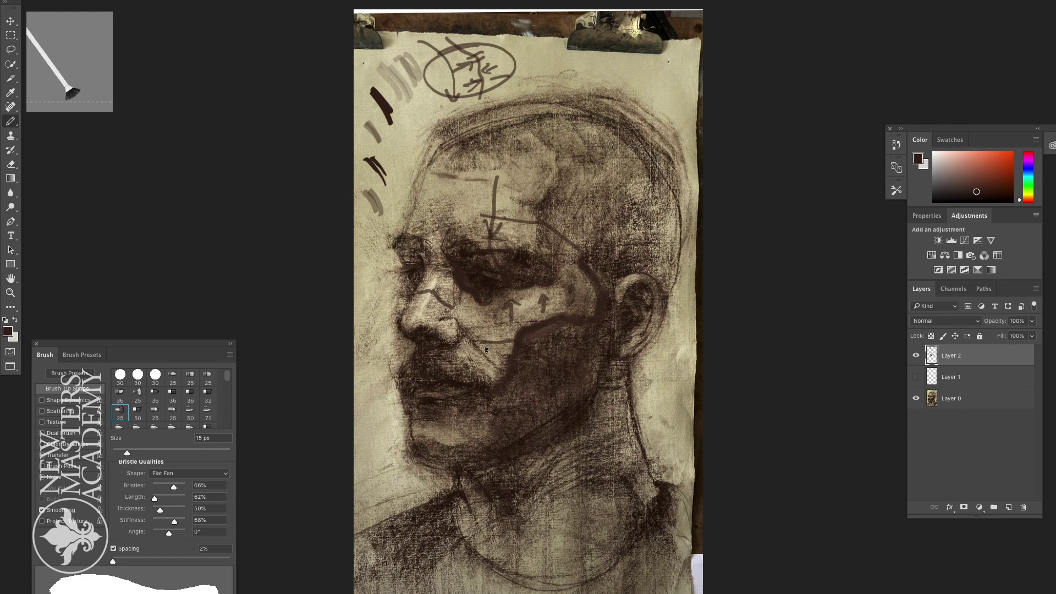
drag(528, 293, 552, 317)
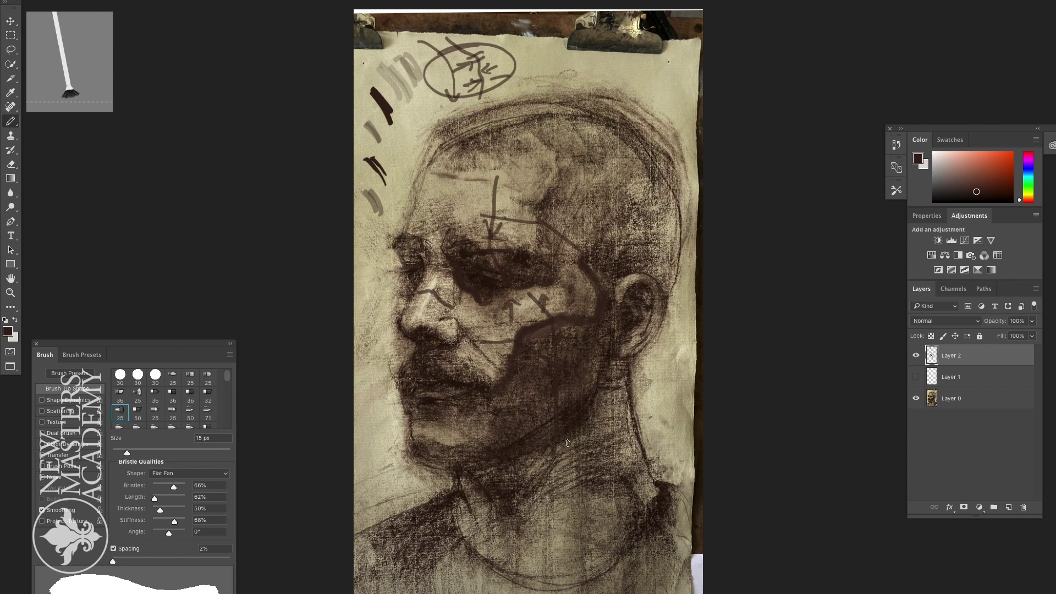
mouse_move(532, 322)
mouse_down()
mouse_move(568, 326)
mouse_move(521, 332)
mouse_up()
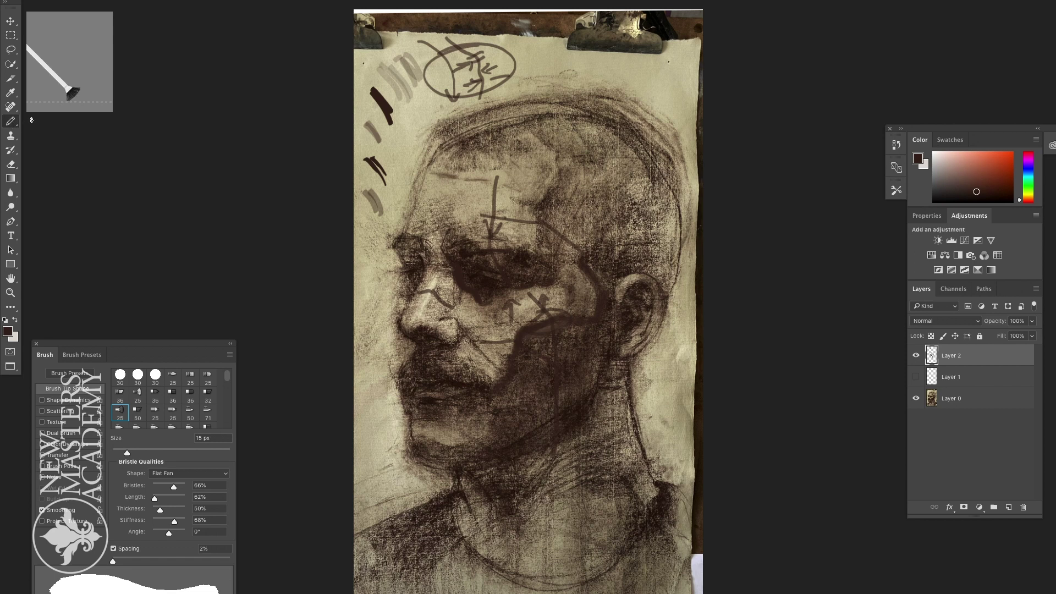
Step: Circle the dark accent under the earlobe in near-white, and toggle Layer 2 off and on to compare
click(937, 153)
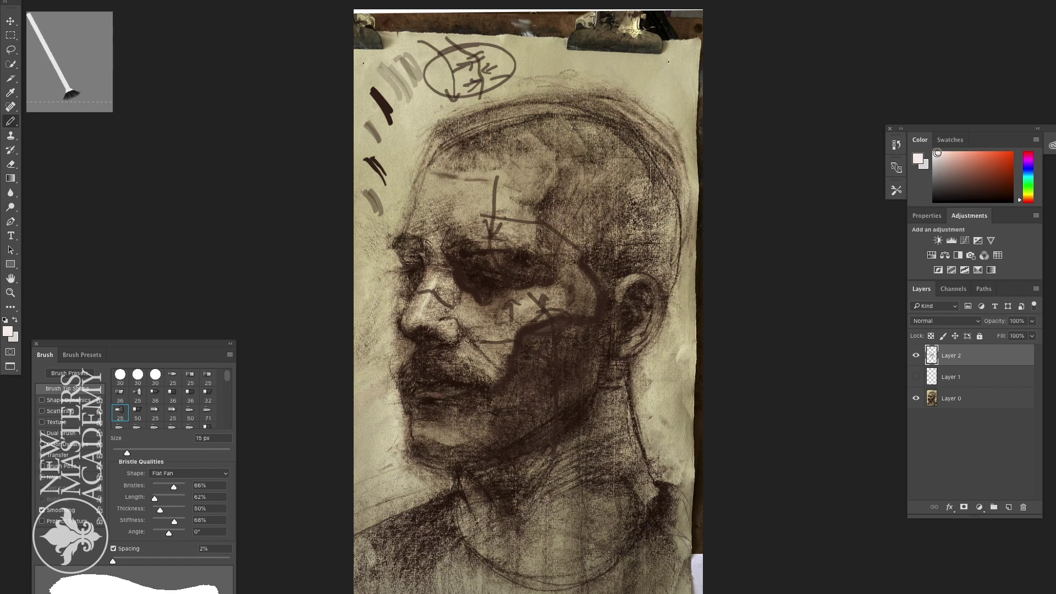
mouse_move(622, 351)
mouse_down()
mouse_move(634, 363)
mouse_move(601, 364)
mouse_up()
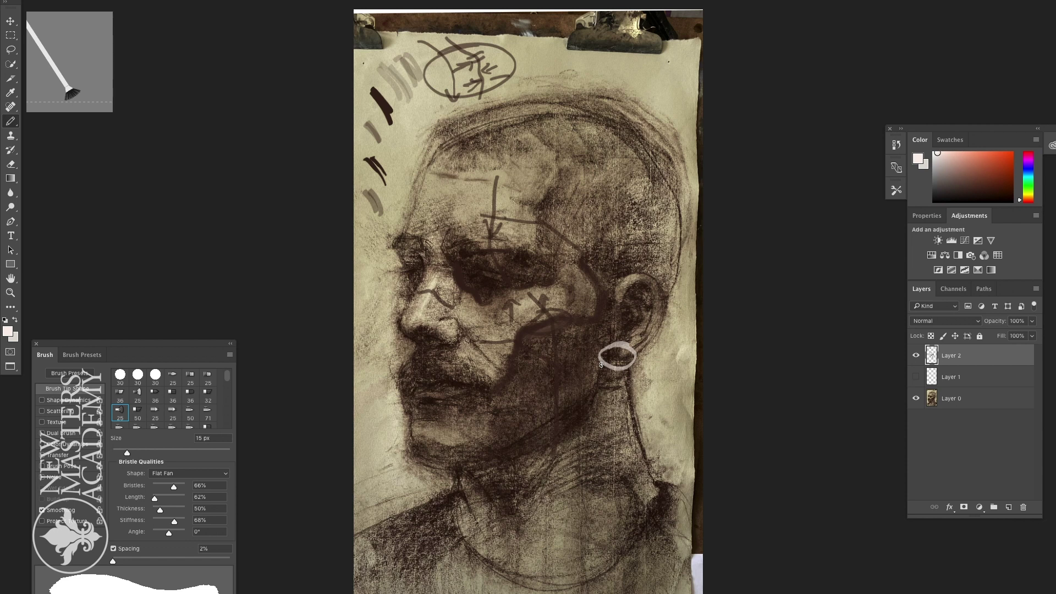
click(915, 356)
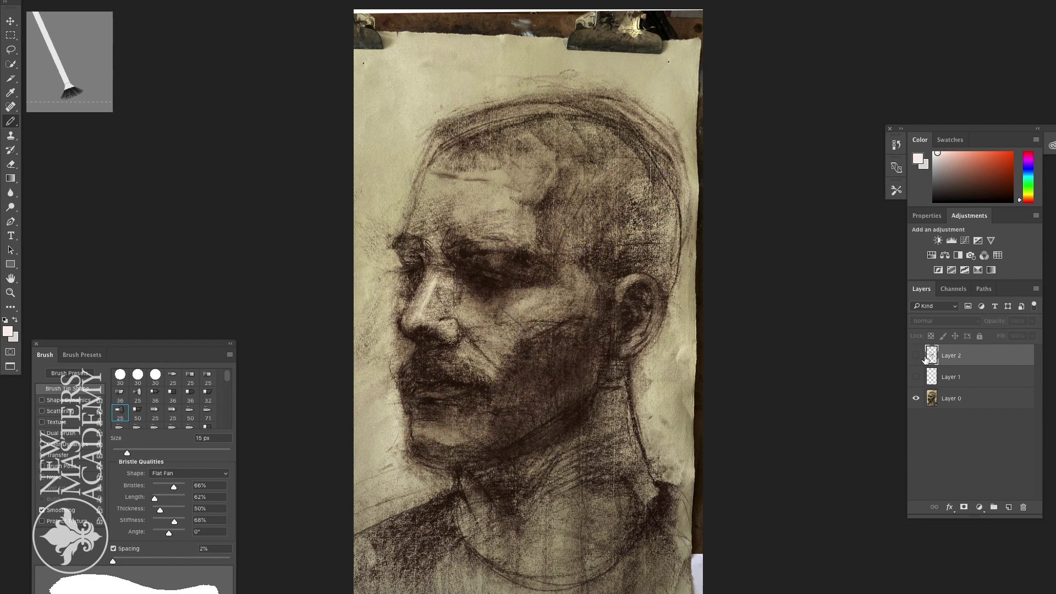
click(916, 355)
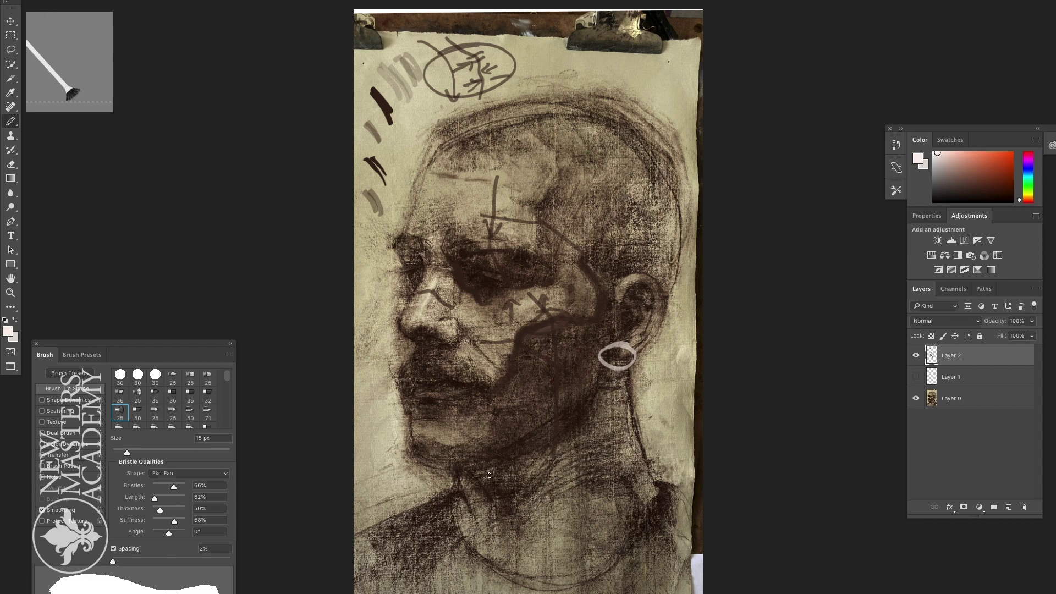
Step: Circle the dark collar accent behind the neck and mark the underside of the chin with a line and upward-pointing strokes
drag(652, 474, 646, 473)
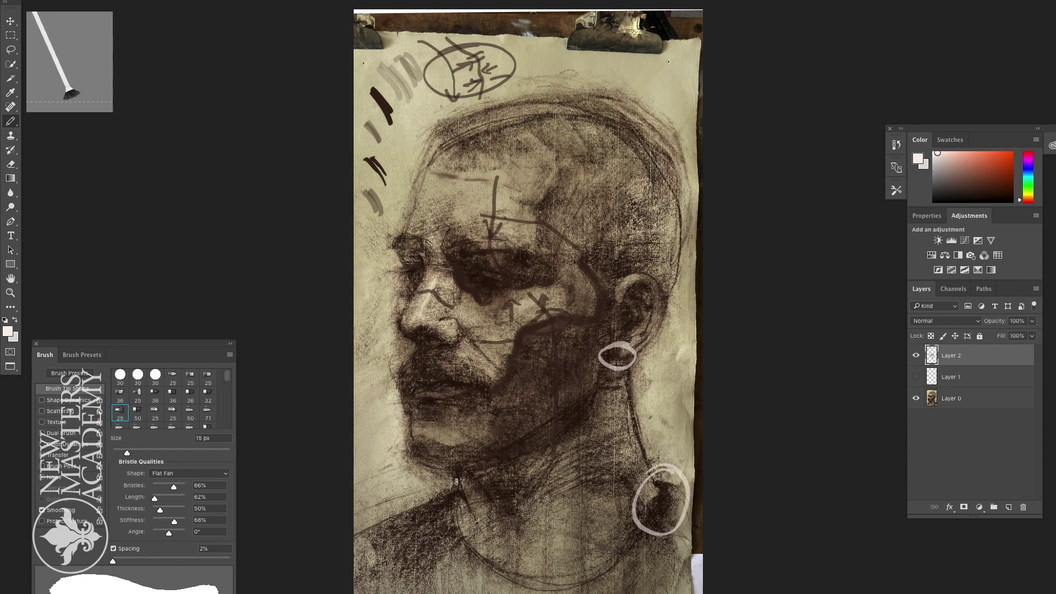
mouse_move(459, 475)
mouse_down()
mouse_move(476, 517)
mouse_move(490, 499)
mouse_move(492, 512)
mouse_up()
drag(461, 471, 434, 473)
mouse_move(494, 460)
mouse_down()
mouse_move(443, 470)
mouse_move(455, 536)
mouse_up()
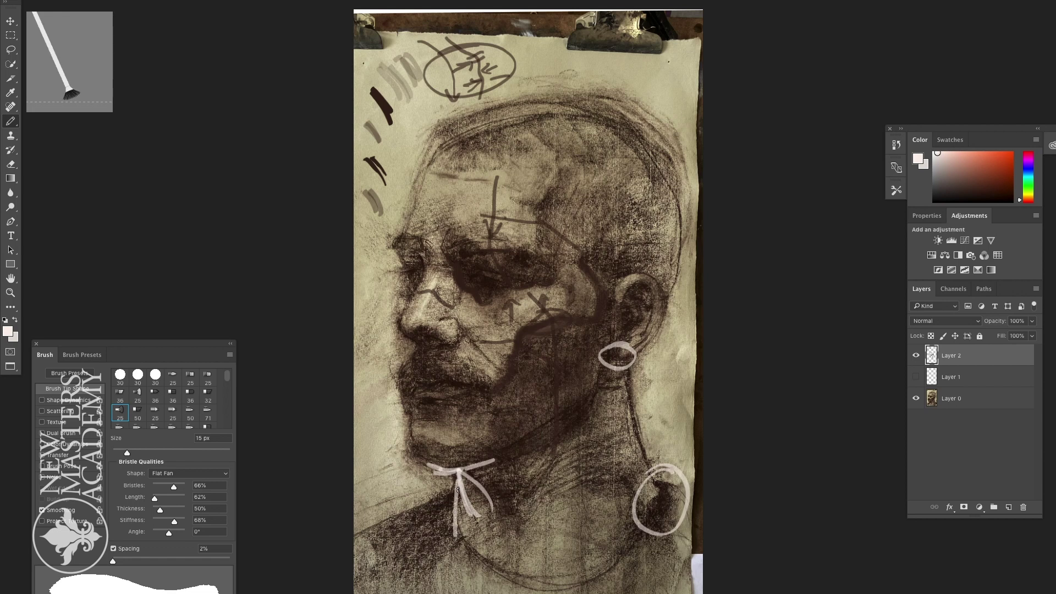
drag(474, 465, 506, 455)
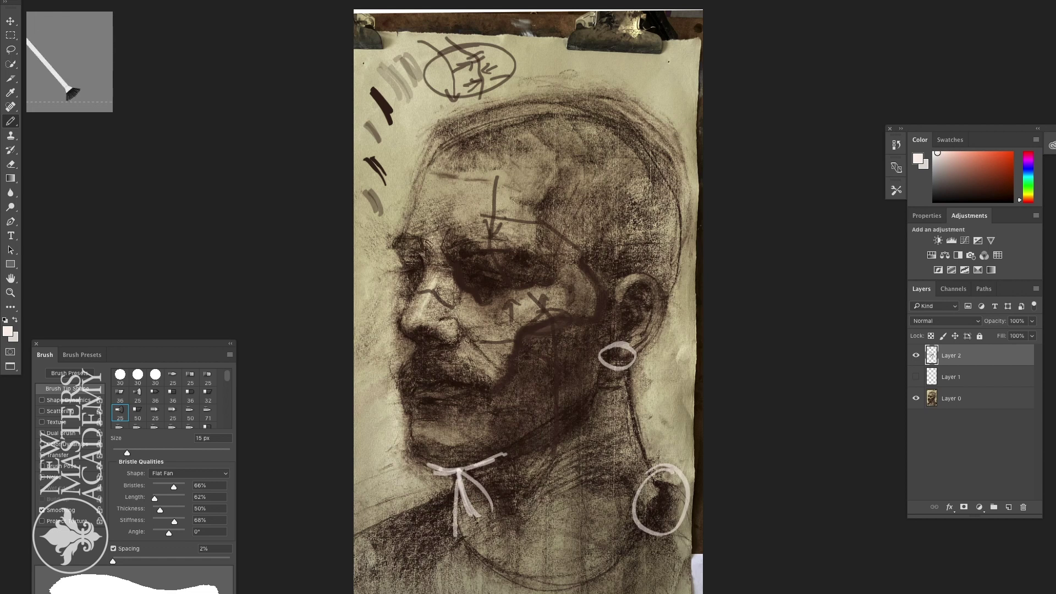
Step: Toggle Layer 2 off and on to compare the annotated head with the original charcoal drawing
click(916, 355)
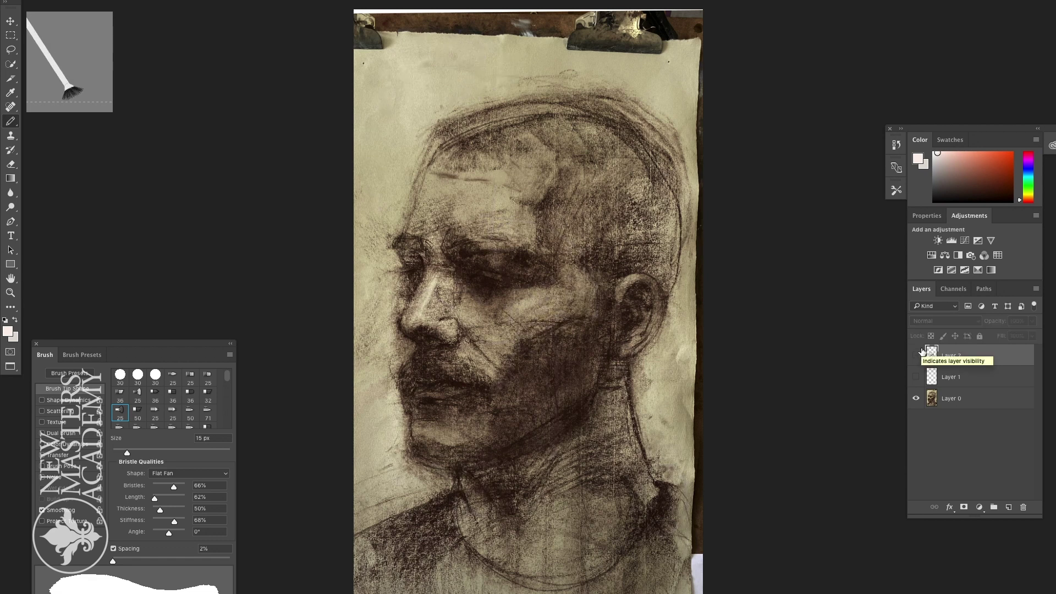
click(427, 394)
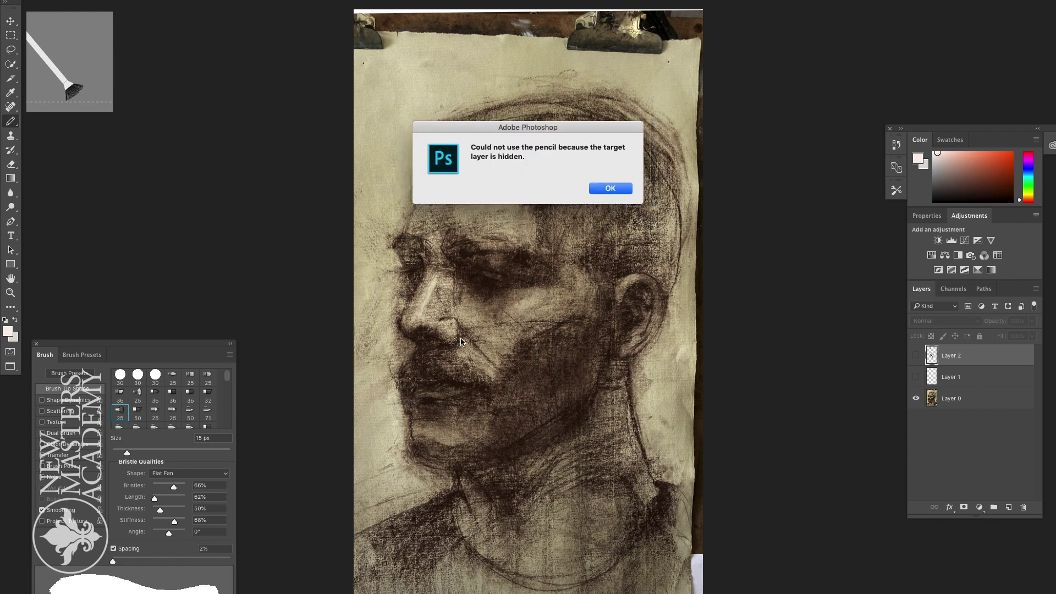
click(610, 188)
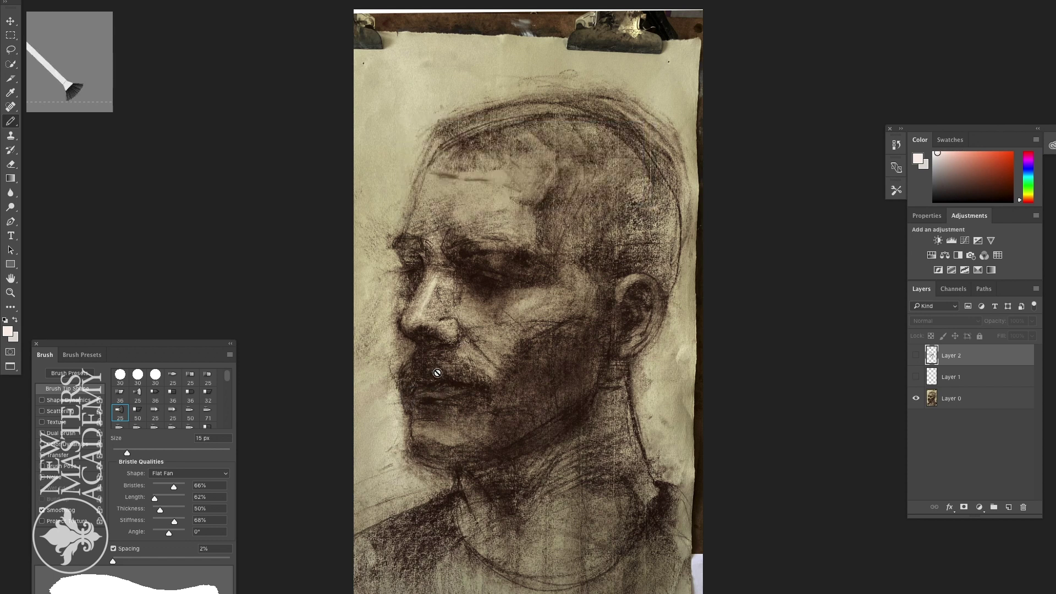
click(916, 355)
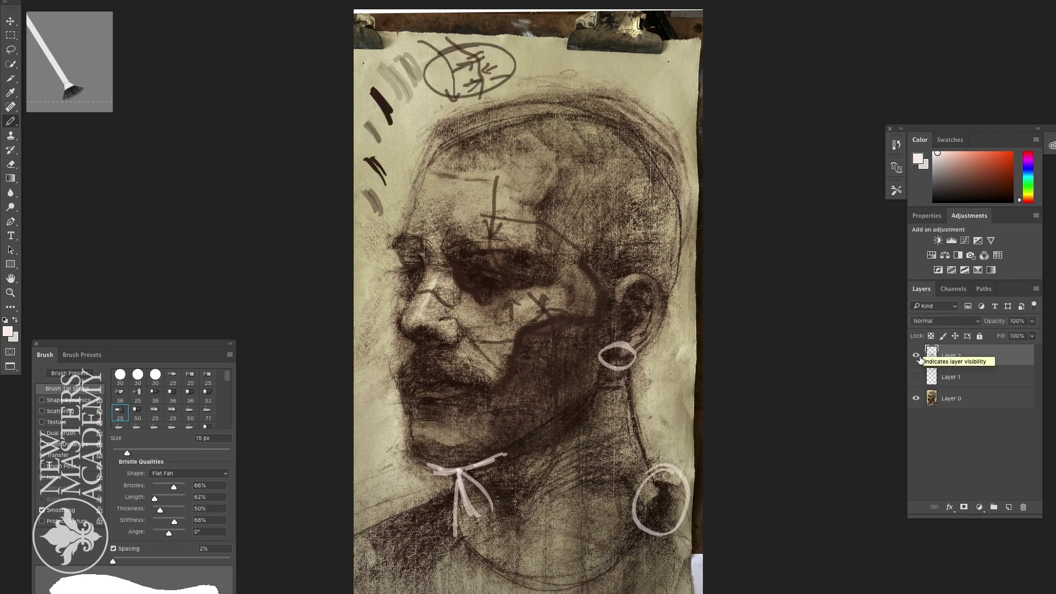
click(917, 354)
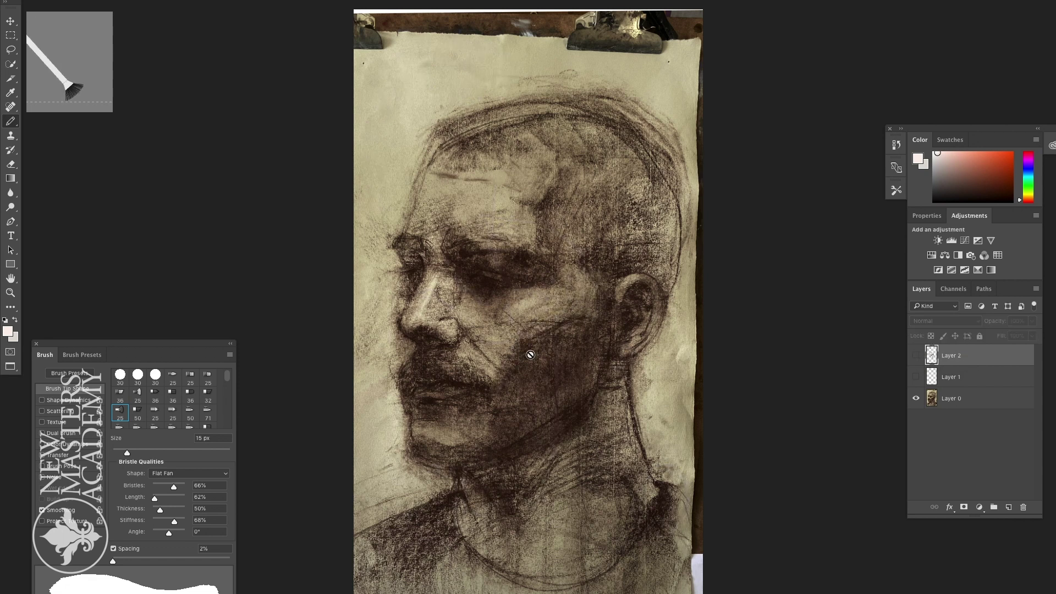
click(917, 355)
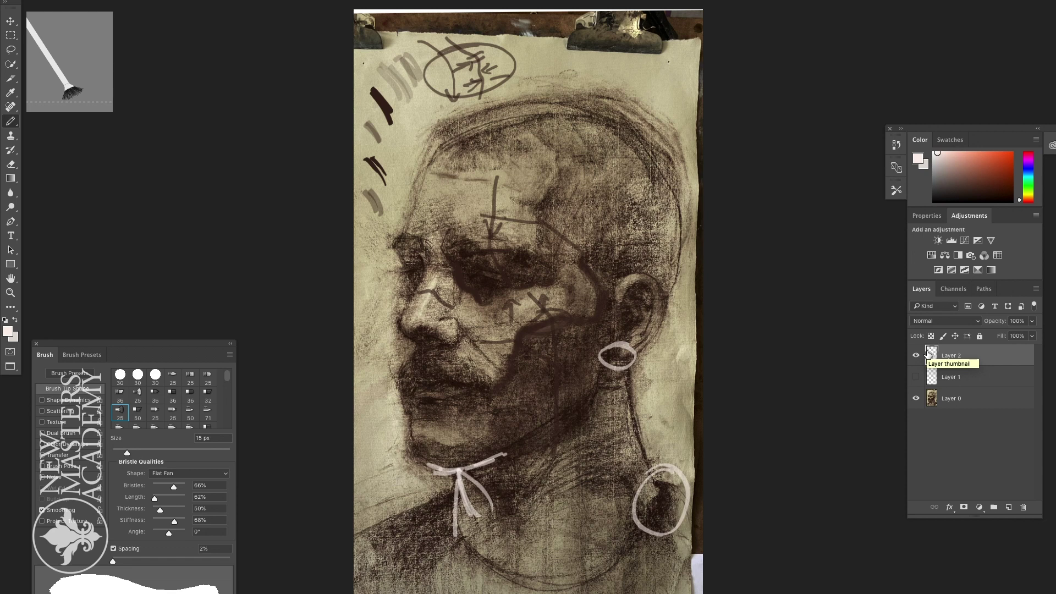
Step: Set the brush size to 18 px, paint a vertical near-white stroke beside the mouth, and lighten the cheek along its shadow edge
drag(127, 454, 130, 453)
drag(370, 396, 370, 434)
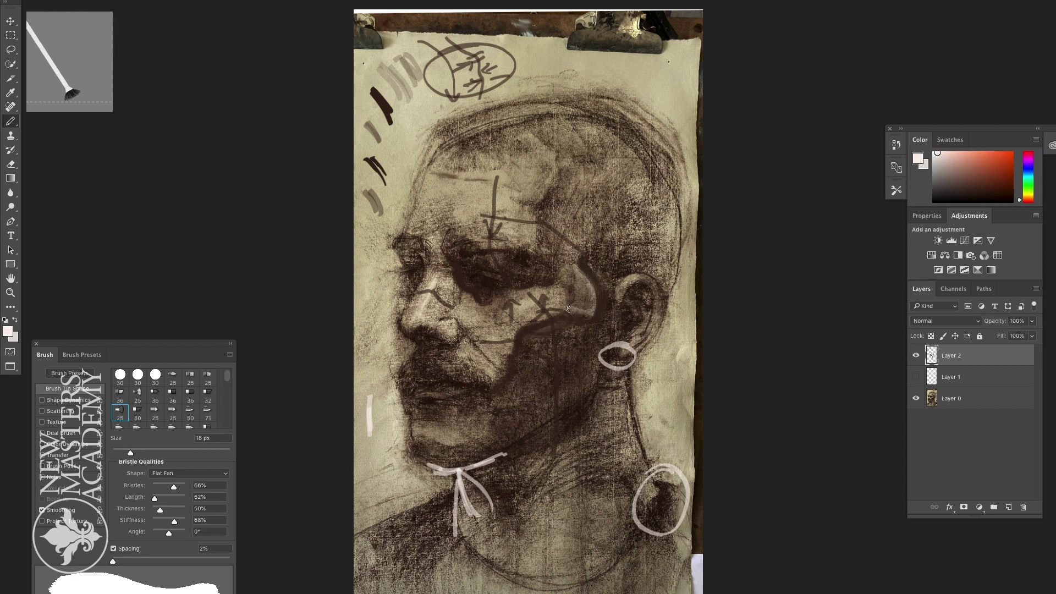
mouse_move(573, 312)
mouse_down()
mouse_move(512, 328)
mouse_move(498, 382)
mouse_up()
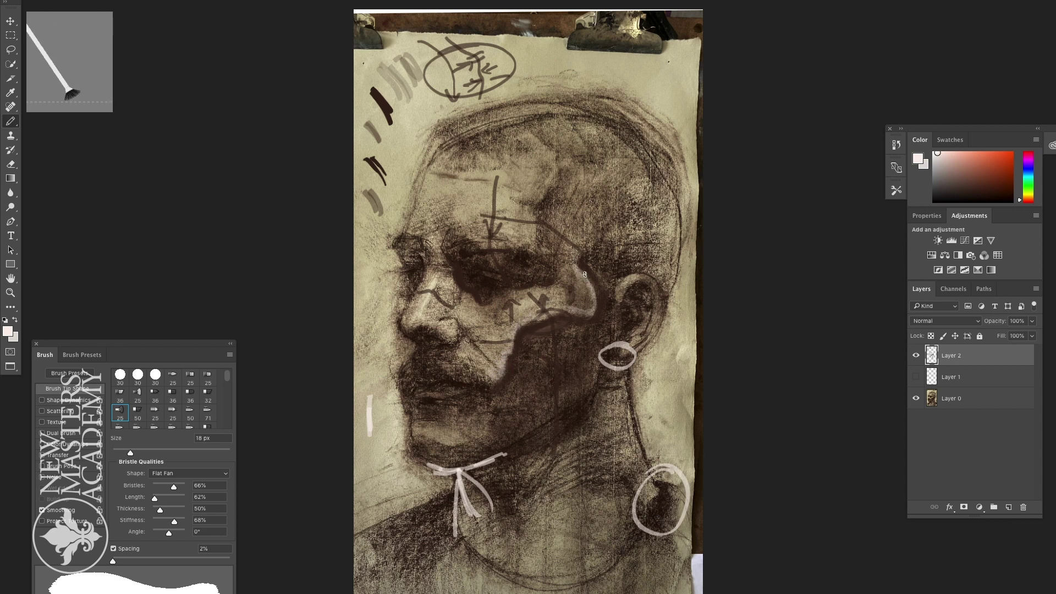
drag(574, 267, 589, 308)
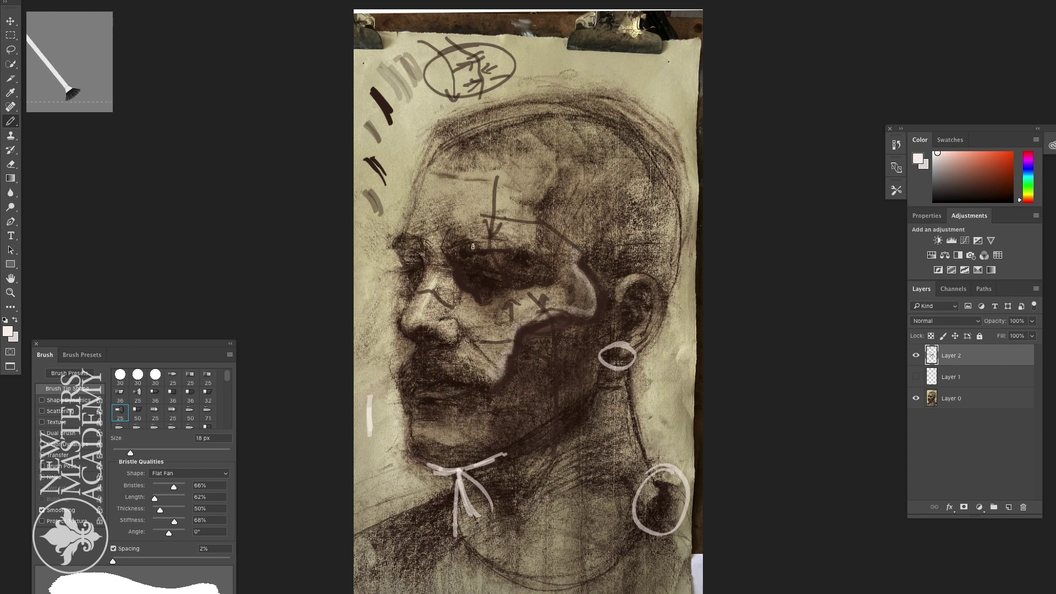
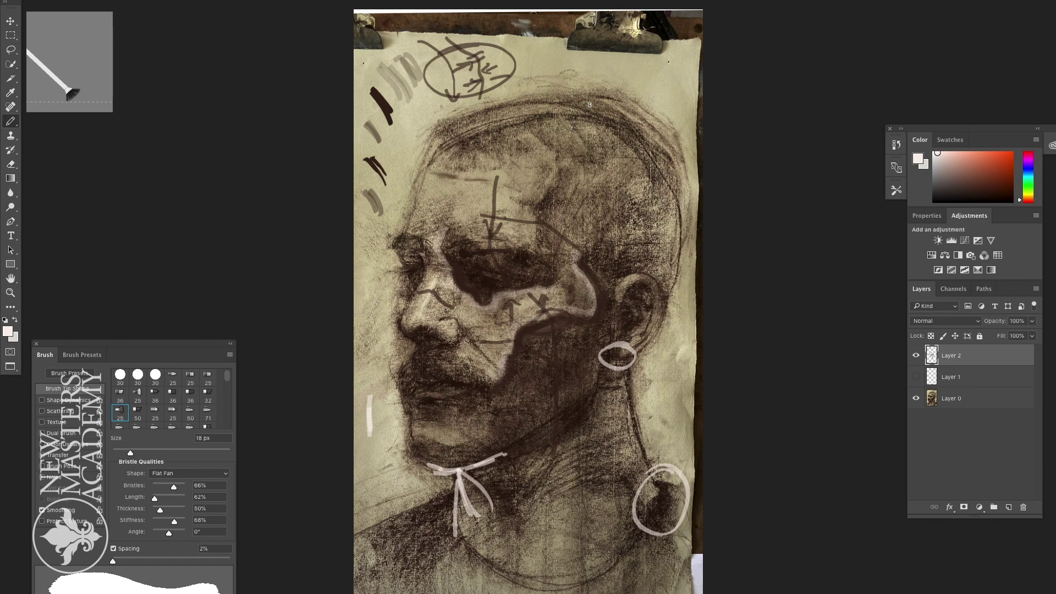
Step: Add a new layer, hide Layer 2, and paint three wavy dark red-brown strokes on the blank paper above the forehead
click(1008, 506)
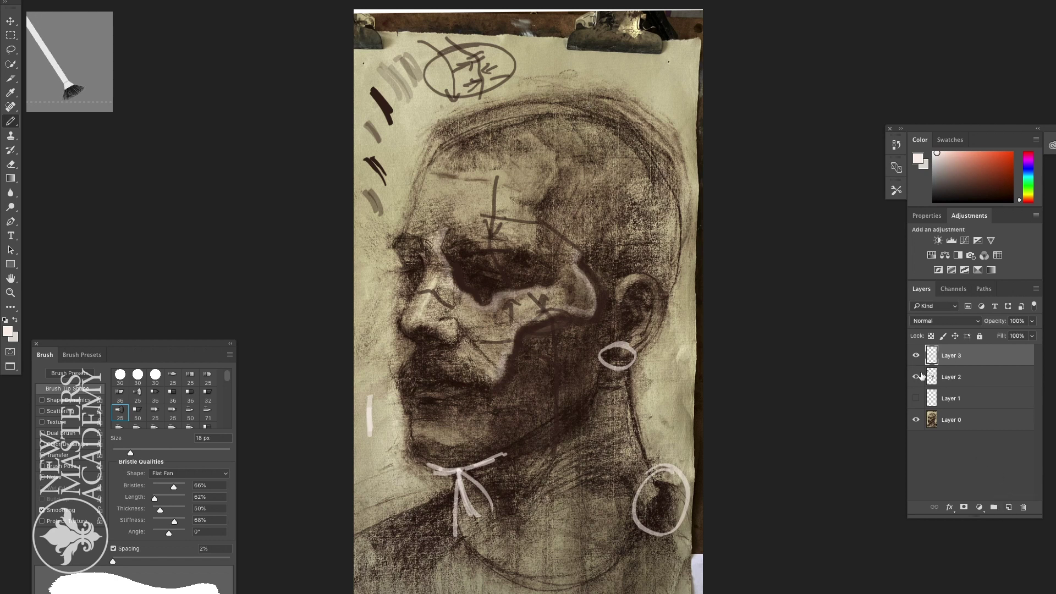
click(917, 377)
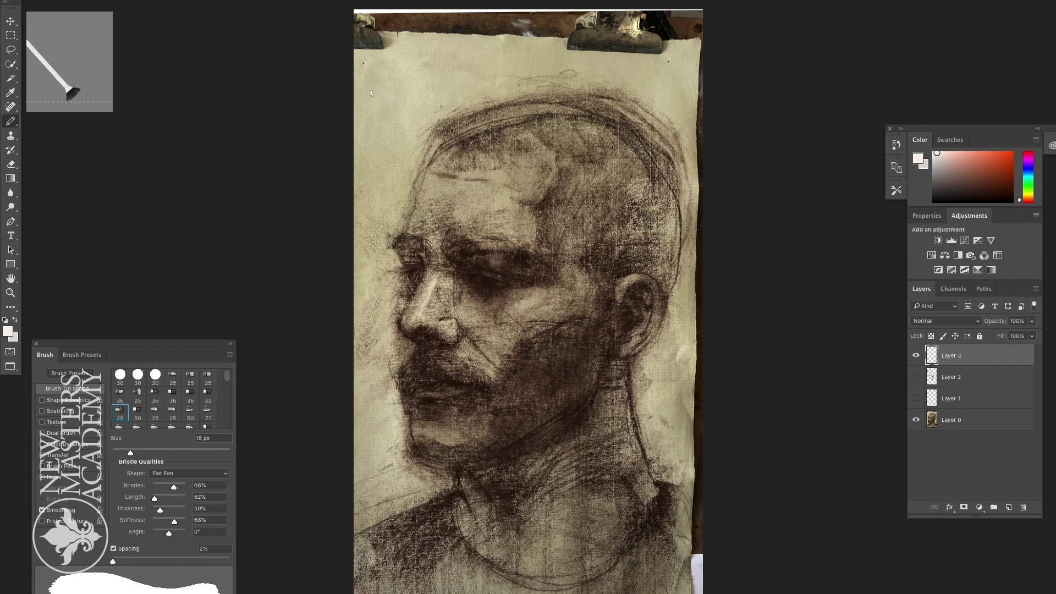
click(1000, 191)
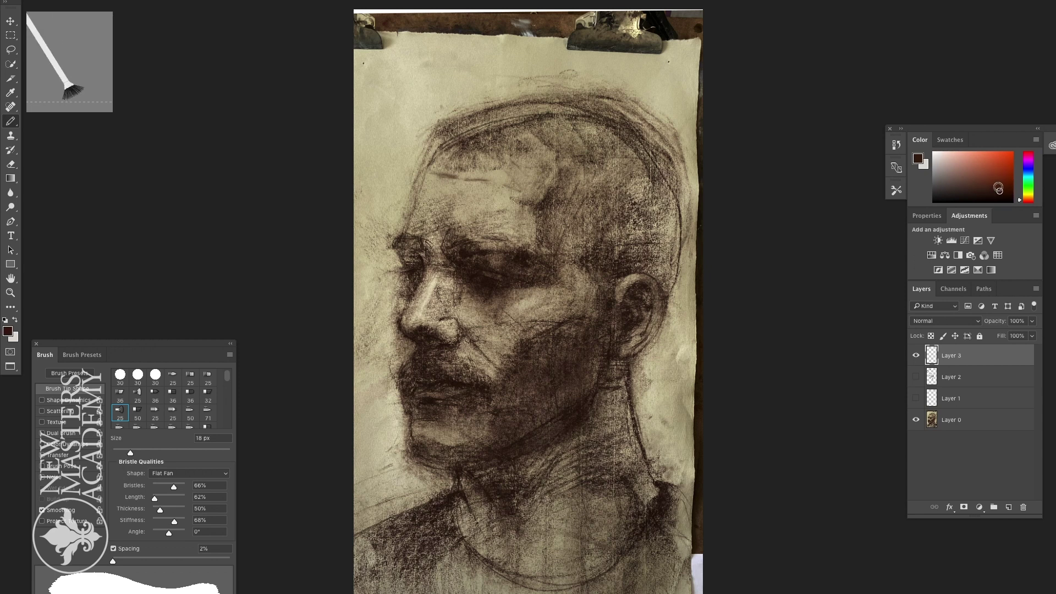
mouse_move(364, 64)
mouse_down()
mouse_move(408, 94)
mouse_move(413, 119)
mouse_move(372, 66)
mouse_move(408, 94)
mouse_move(416, 141)
mouse_up()
drag(400, 46, 432, 97)
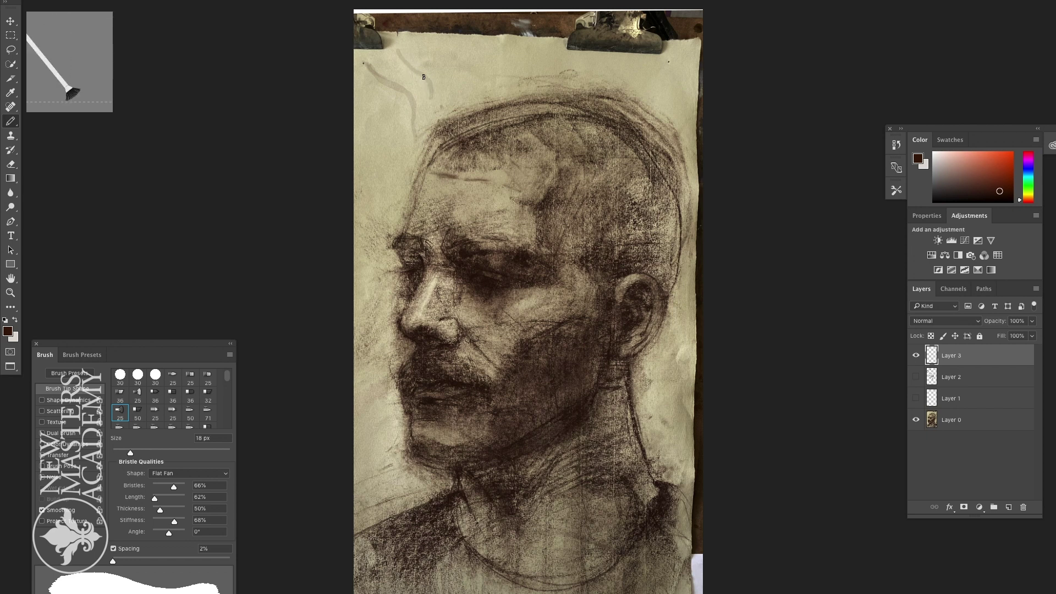
mouse_move(423, 40)
mouse_down()
mouse_move(450, 64)
mouse_move(451, 87)
mouse_up()
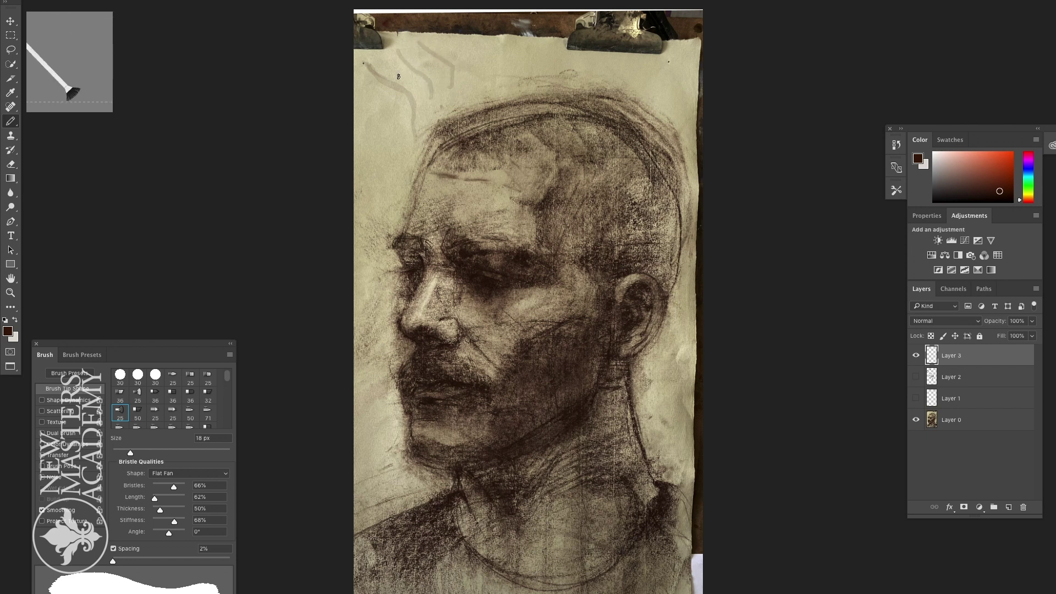
Step: Add looping, crossing and branching dark red-brown strokes among and beside the wavy marks above the forehead
mouse_move(357, 85)
mouse_down()
mouse_move(378, 101)
mouse_move(392, 158)
mouse_up()
mouse_move(360, 85)
mouse_down()
mouse_move(384, 106)
mouse_move(393, 159)
mouse_up()
mouse_move(357, 85)
mouse_down()
mouse_move(391, 127)
mouse_move(393, 160)
mouse_move(408, 143)
mouse_up()
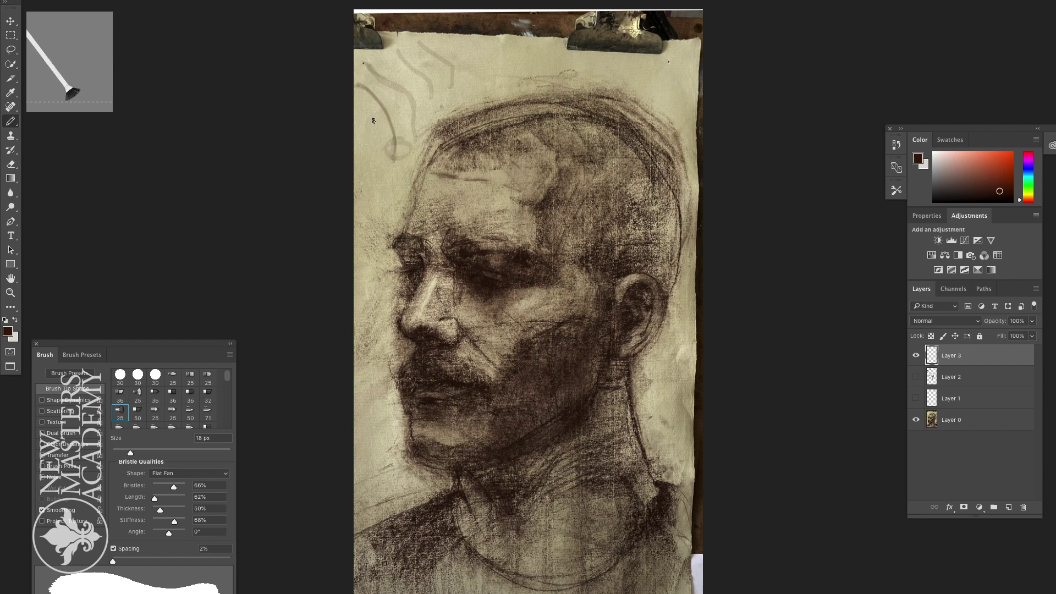
mouse_move(363, 85)
mouse_down()
mouse_move(385, 125)
mouse_move(389, 108)
mouse_move(379, 120)
mouse_move(377, 107)
mouse_move(398, 106)
mouse_up()
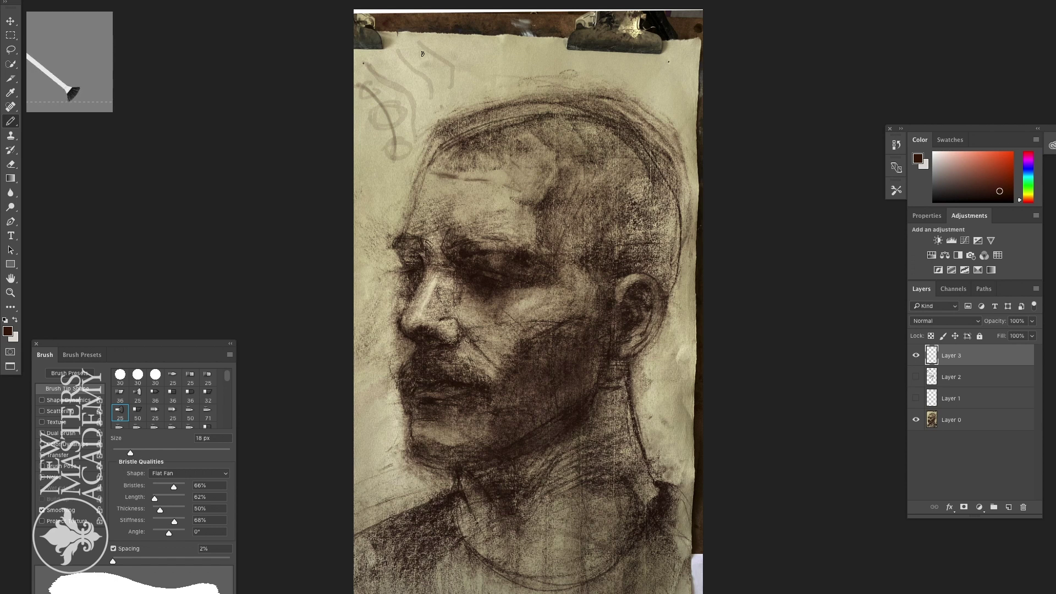
drag(415, 42, 453, 68)
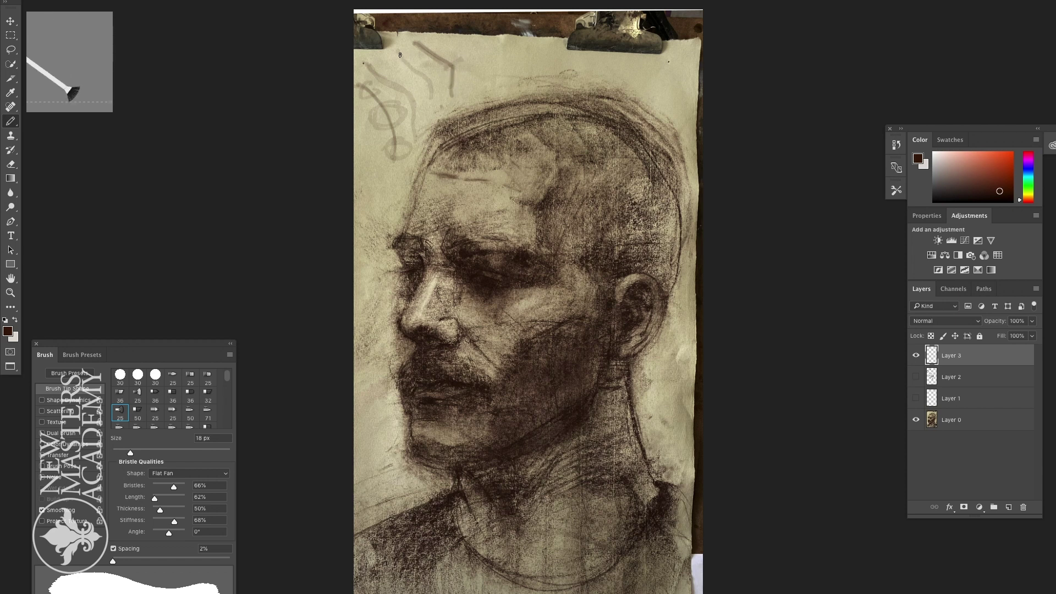
drag(402, 54, 429, 115)
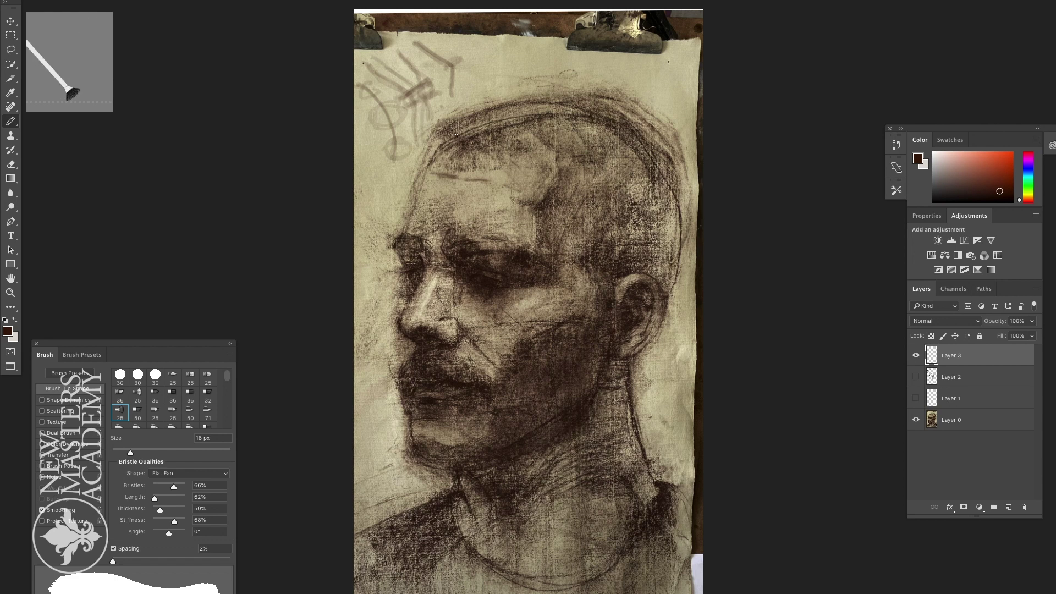
mouse_move(464, 41)
mouse_down()
mouse_move(490, 64)
mouse_move(492, 104)
mouse_up()
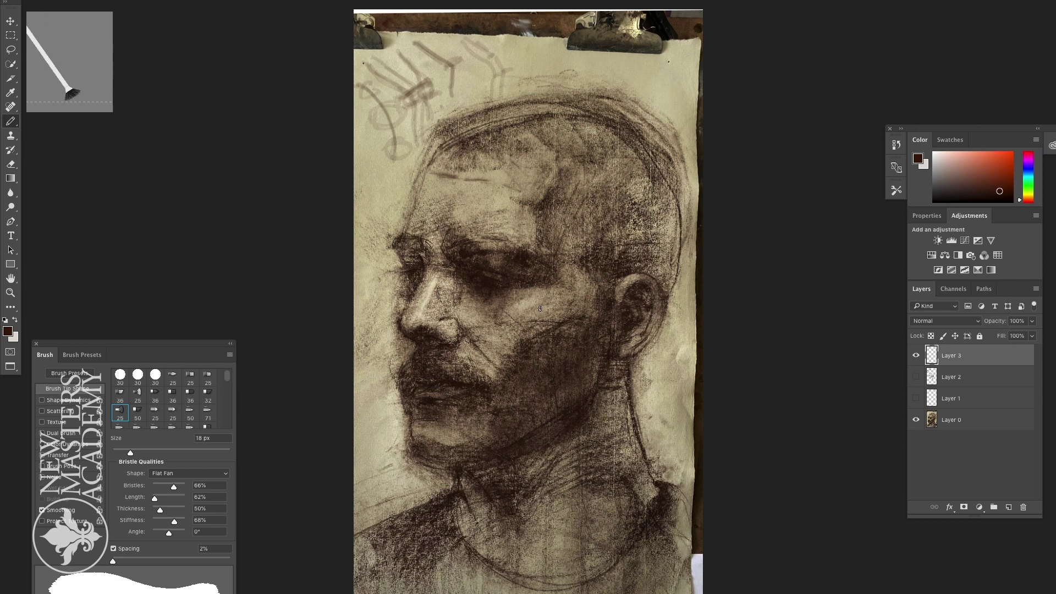
Step: Paint a strong near-white angled line from the cheekbone down the jaw, raising the brush opacity for it
click(935, 154)
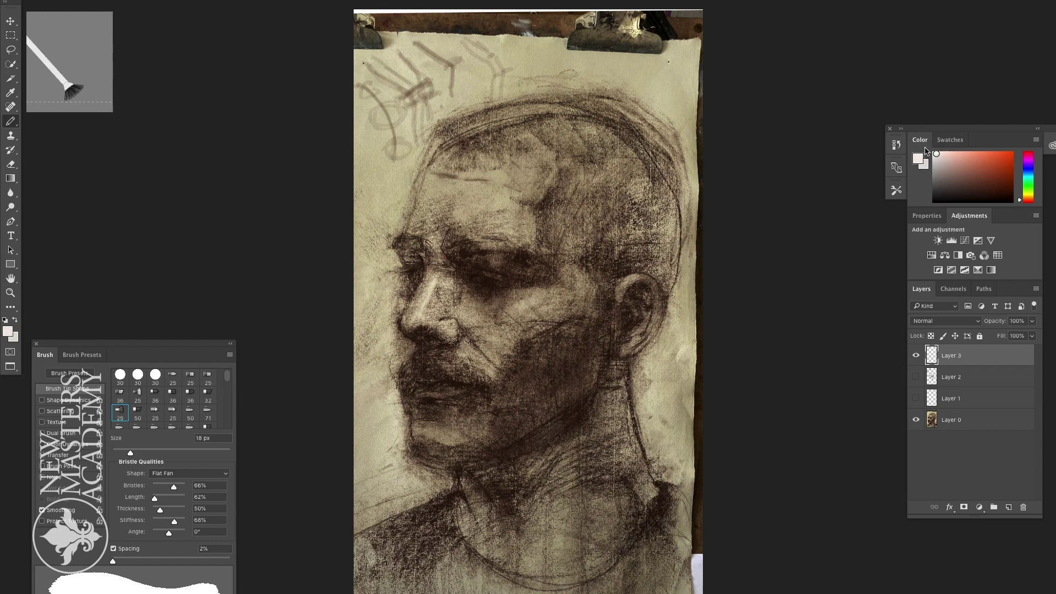
mouse_move(533, 306)
mouse_down()
mouse_move(548, 324)
mouse_move(526, 302)
mouse_up()
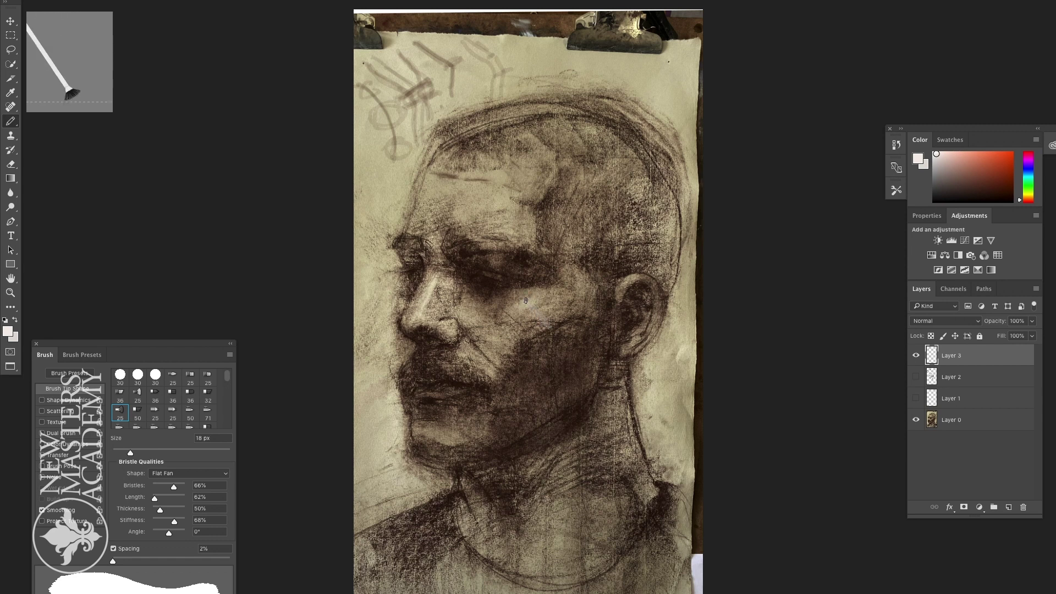
click(213, 1)
drag(215, 4, 248, 6)
mouse_move(521, 296)
mouse_down()
mouse_move(558, 332)
mouse_move(555, 368)
mouse_up()
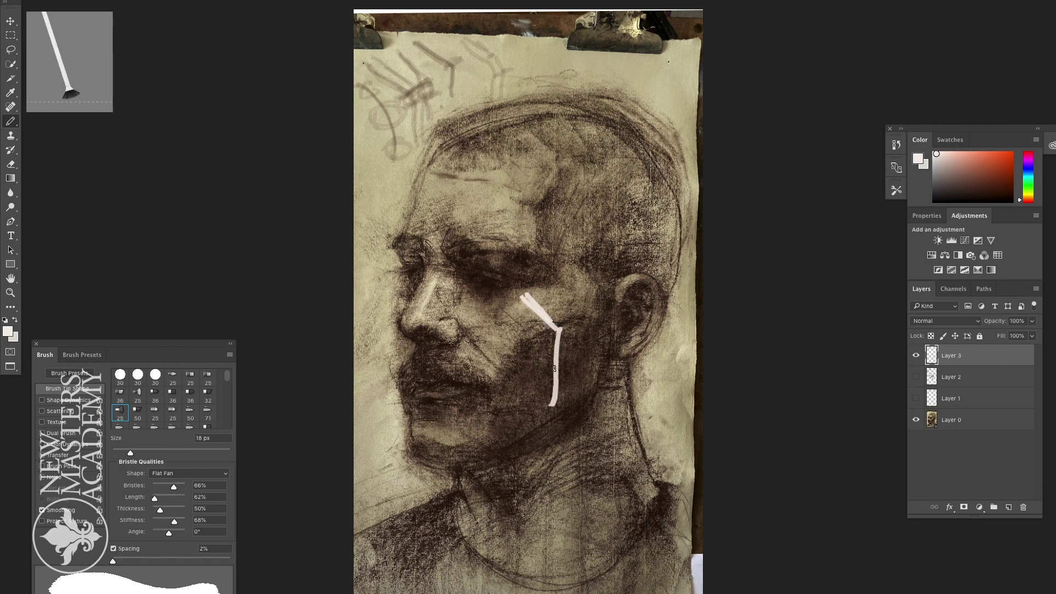
Step: Sample the eye socket's dark tone and, at 21 px, paint an opaque swatch beside the brow and a fainter one above it
click(14, 88)
click(491, 282)
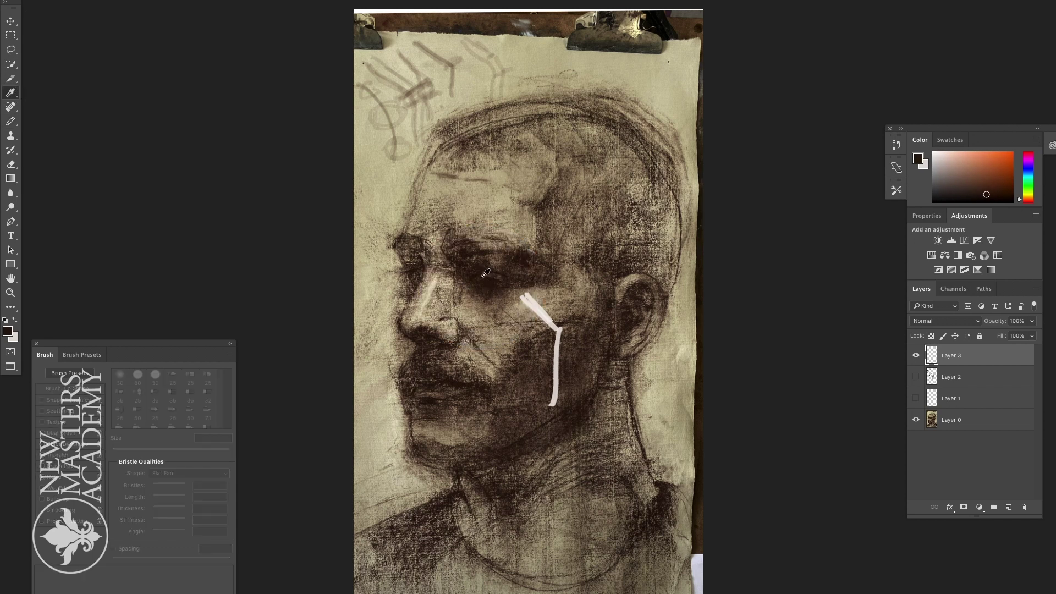
click(12, 122)
drag(131, 453, 133, 453)
drag(364, 212, 379, 237)
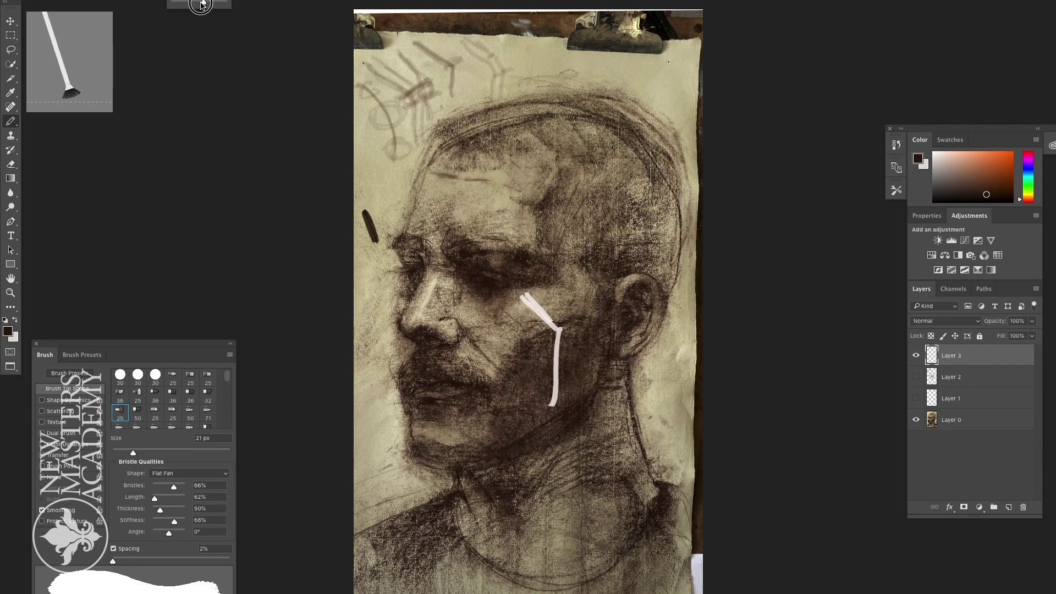
drag(188, 3, 186, 4)
mouse_move(379, 157)
mouse_down()
mouse_move(378, 183)
mouse_move(374, 158)
mouse_up()
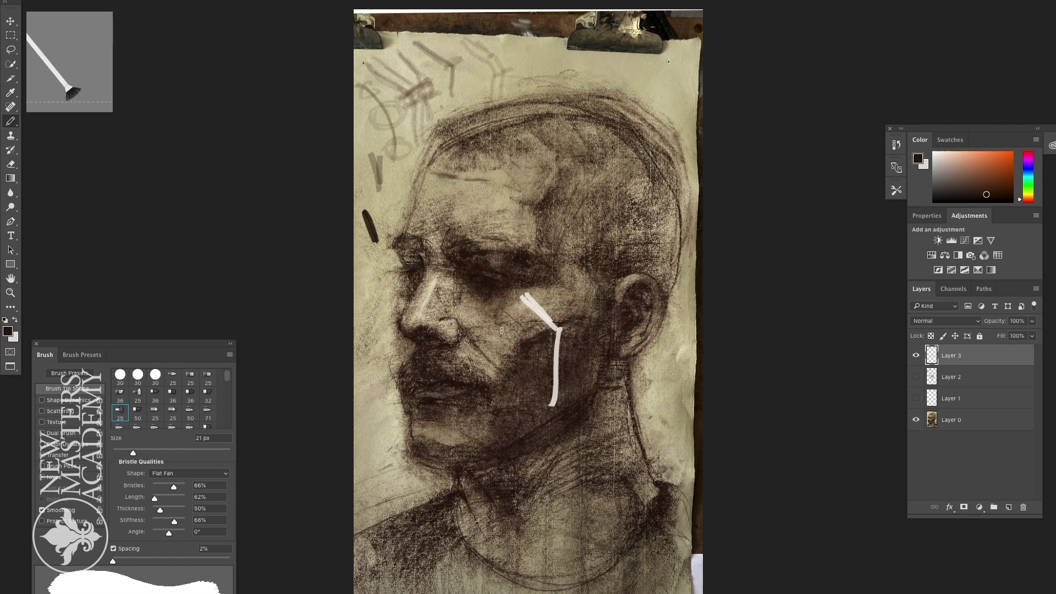
Step: Paint a fainter near-white angled line parallel to the strong cheek line, using a 14 px brush
click(936, 153)
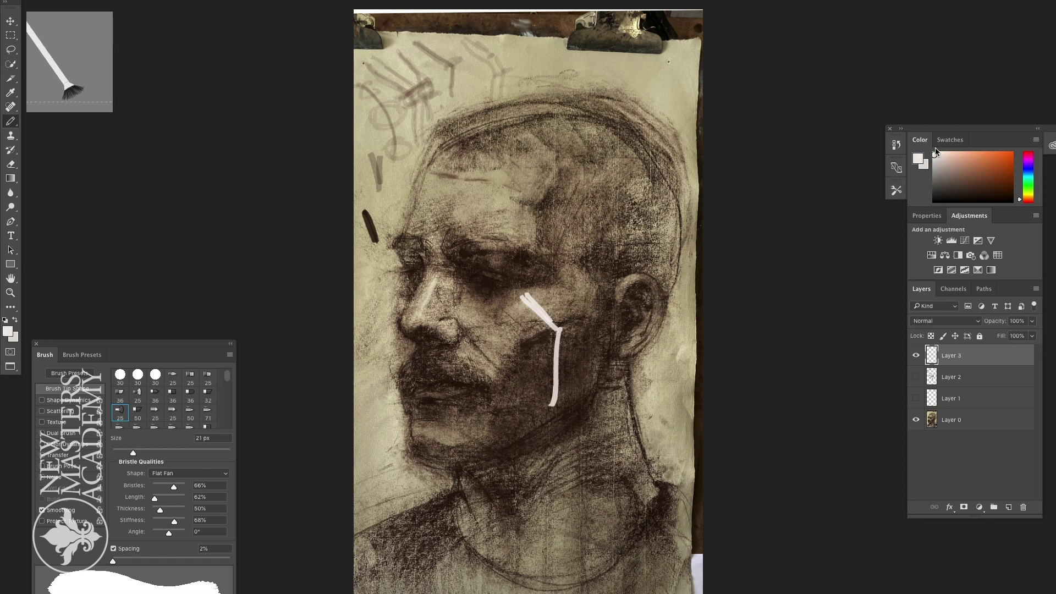
drag(133, 452, 126, 452)
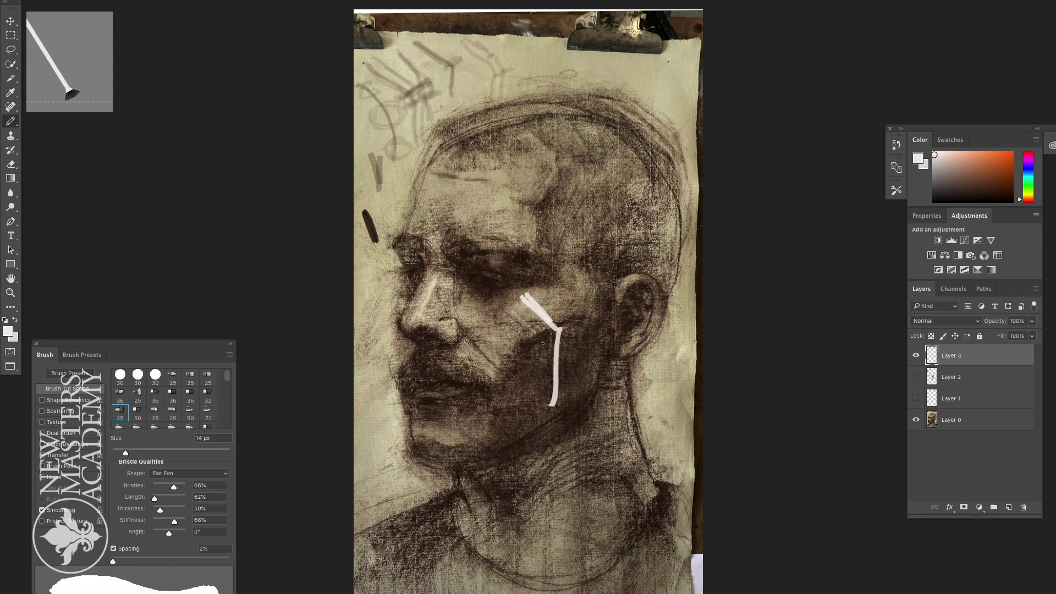
drag(543, 337, 538, 407)
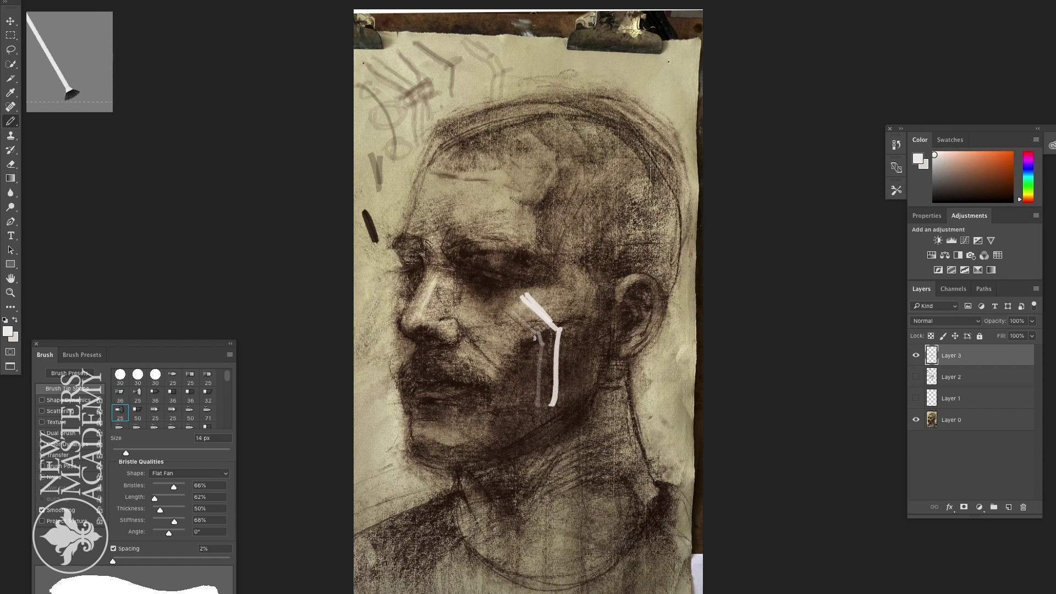
mouse_move(508, 311)
mouse_down()
mouse_move(542, 342)
mouse_move(540, 374)
mouse_up()
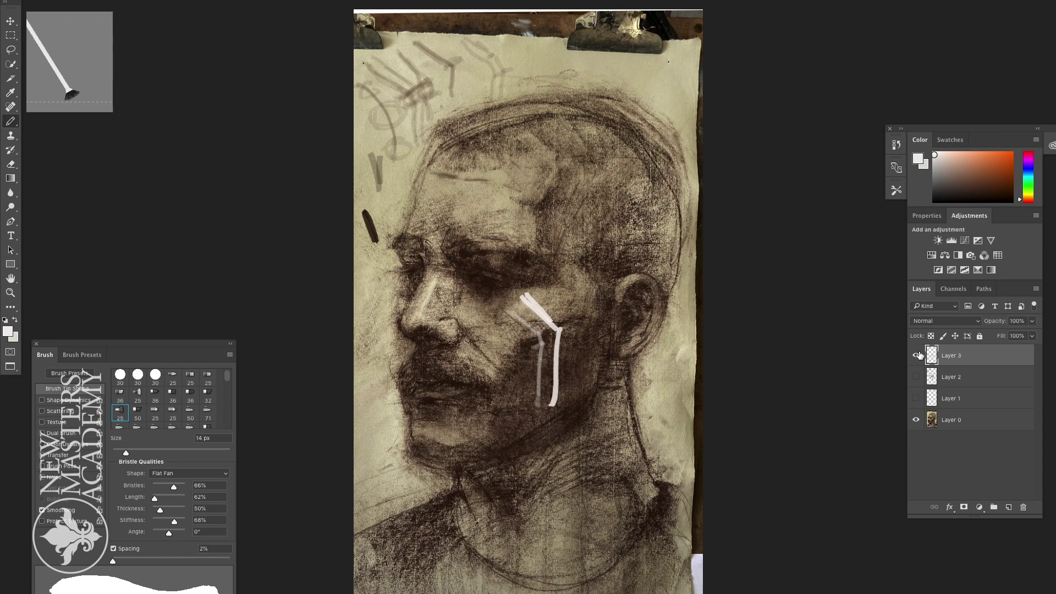
Step: Hide Layer 3, add a new layer, and test brown strokes on the paper beside the face, enlarging the brush to 45 px
click(915, 355)
click(1008, 507)
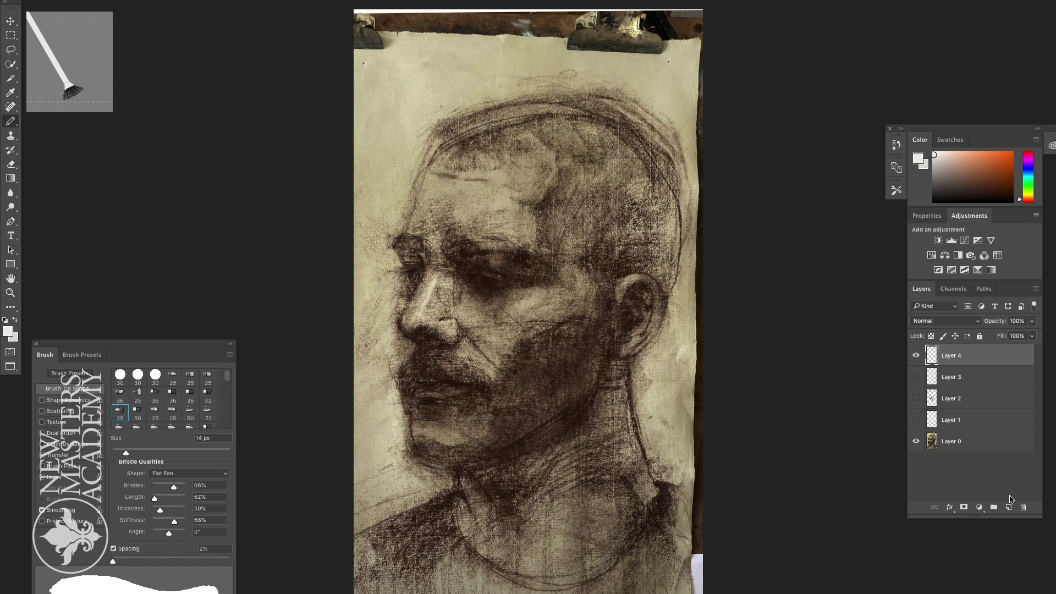
click(964, 183)
mouse_move(358, 124)
mouse_down()
mouse_move(393, 164)
mouse_move(363, 138)
mouse_up()
drag(126, 453, 159, 452)
drag(392, 201, 363, 175)
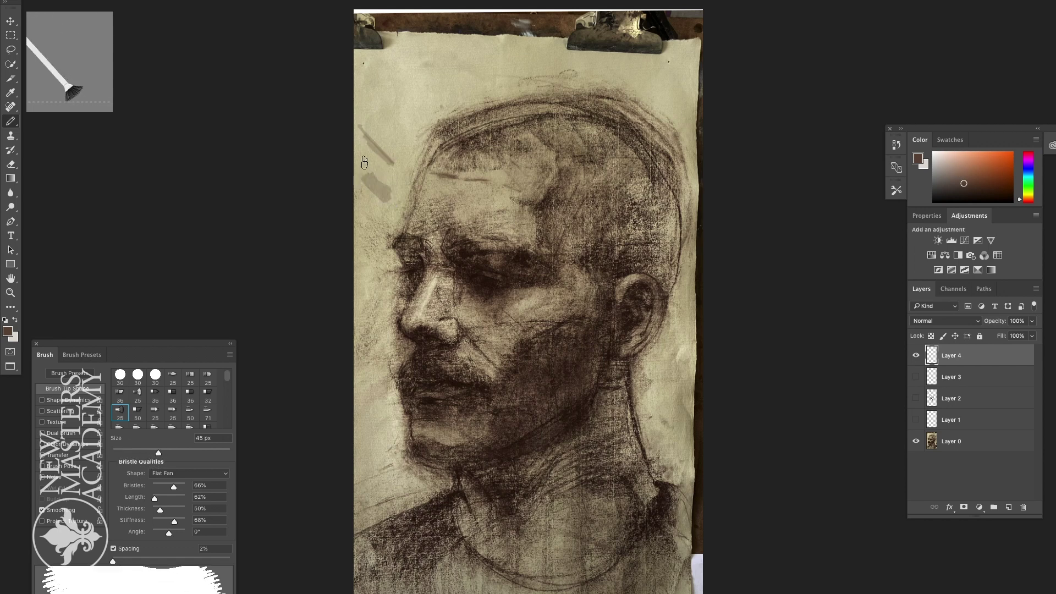
alt+click(364, 162)
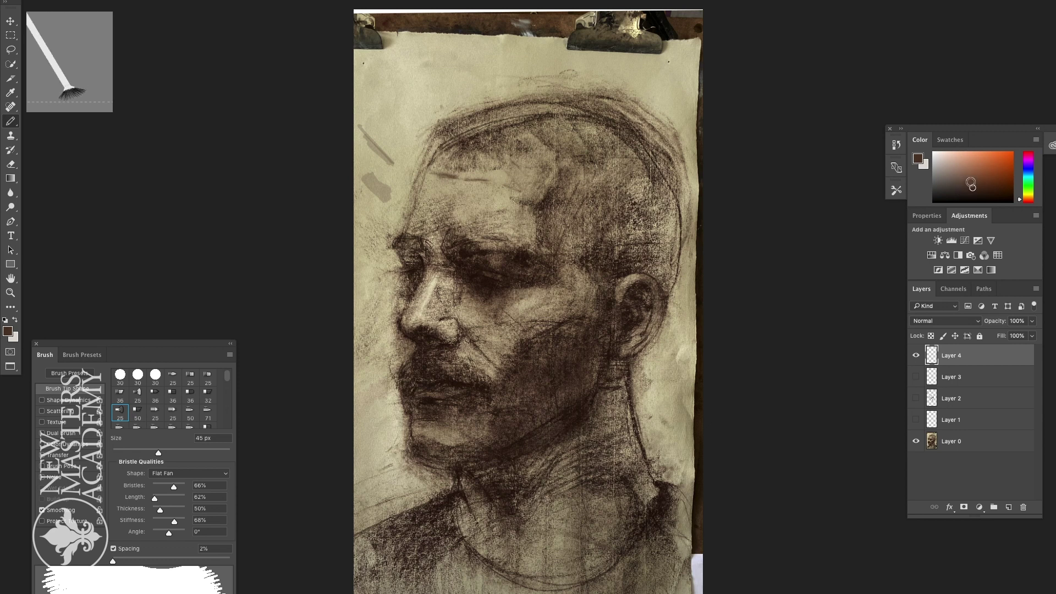
drag(380, 272, 364, 249)
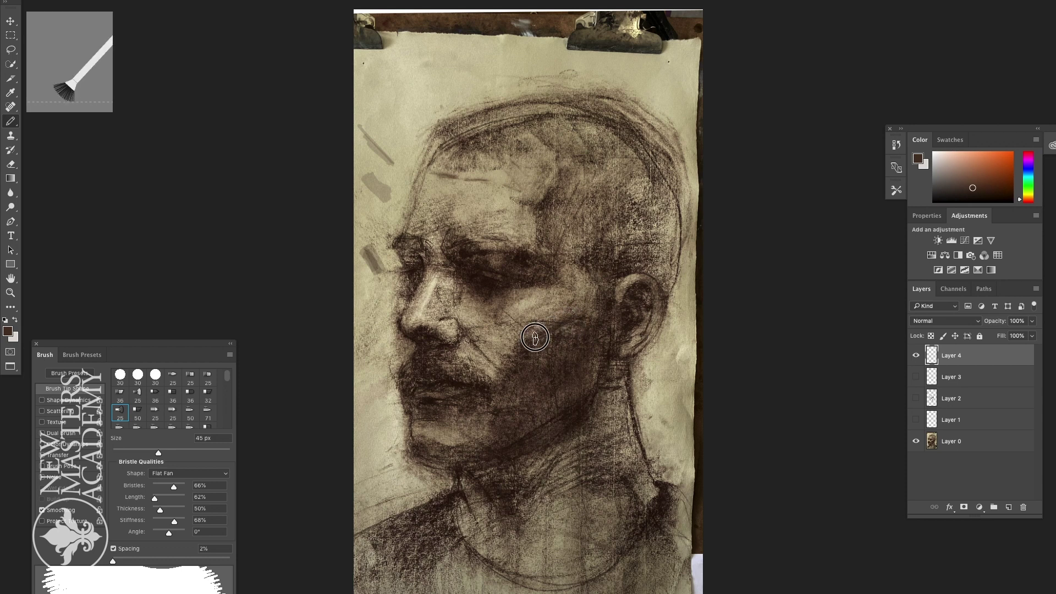
Step: Darken the shadow edge below the cheekbone and up to the temple with brown strokes, and deepen the eye socket shadow
mouse_move(535, 339)
mouse_down()
mouse_move(579, 318)
mouse_move(516, 355)
mouse_up()
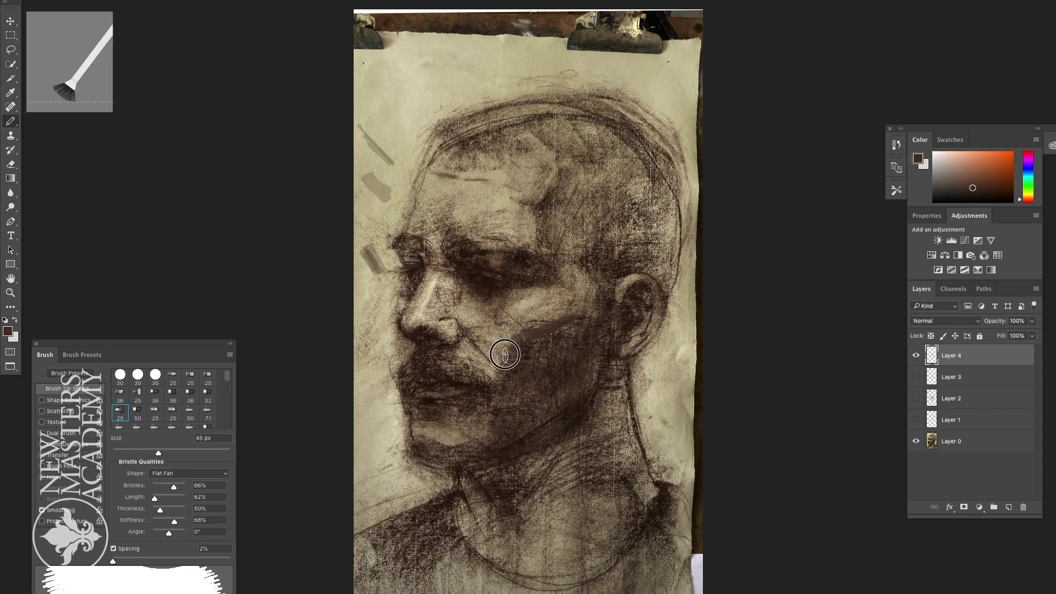
mouse_move(514, 340)
mouse_down()
mouse_move(586, 325)
mouse_move(515, 358)
mouse_up()
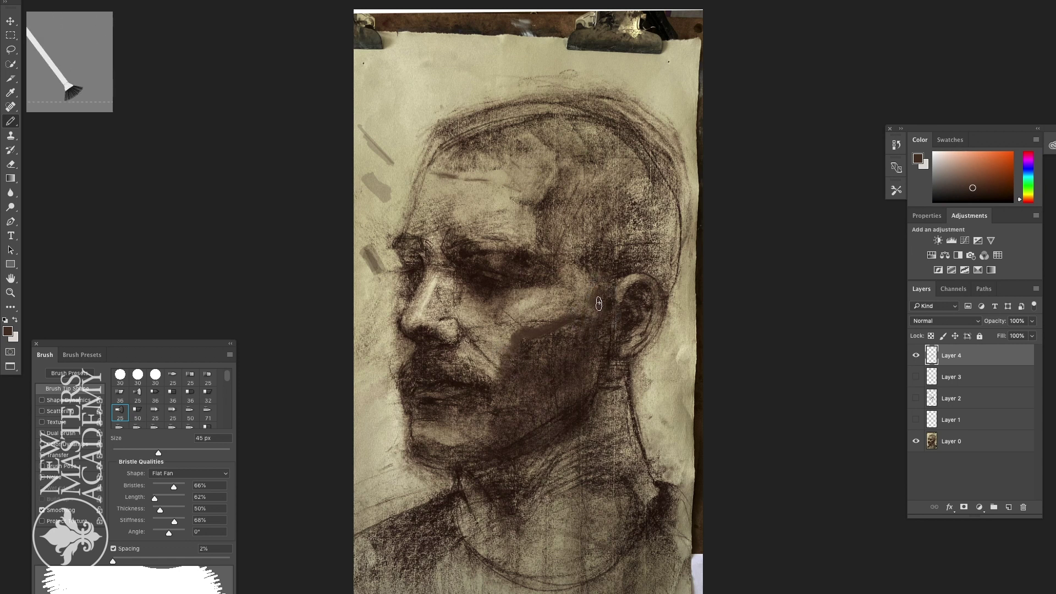
mouse_move(596, 288)
mouse_down()
mouse_move(577, 256)
mouse_move(592, 279)
mouse_up()
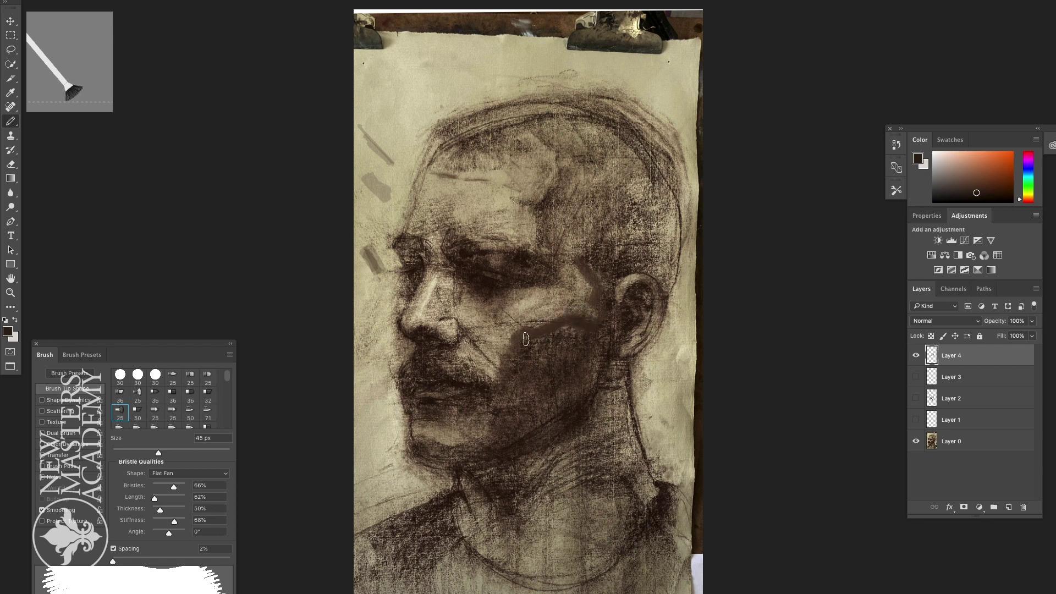
drag(511, 346, 604, 313)
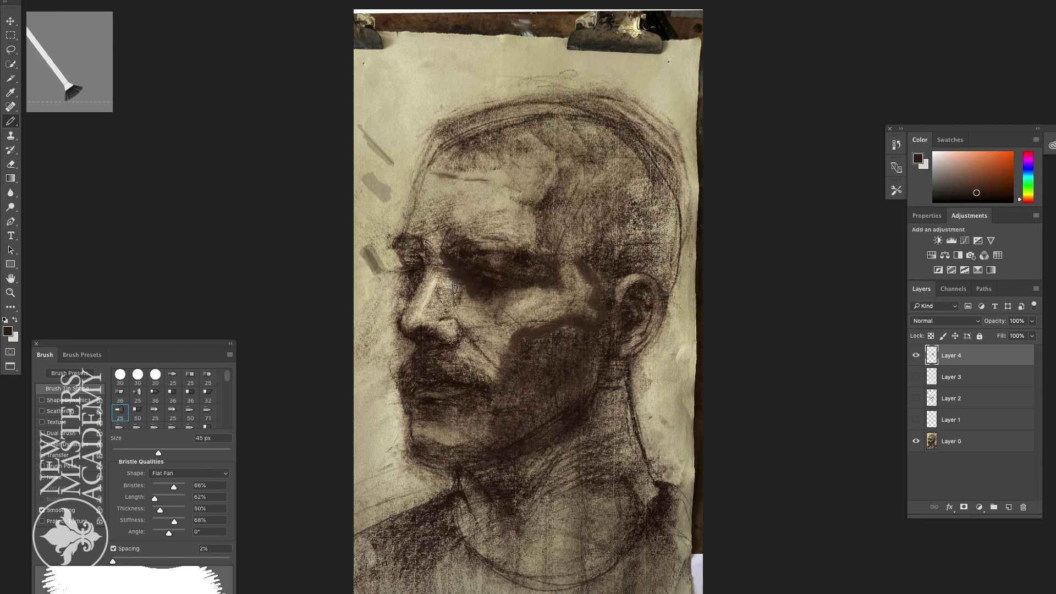
Step: With a pale 1 px brush, outline the shadow edge from the inner brow along the nose bridge to below the eye
drag(158, 453, 112, 452)
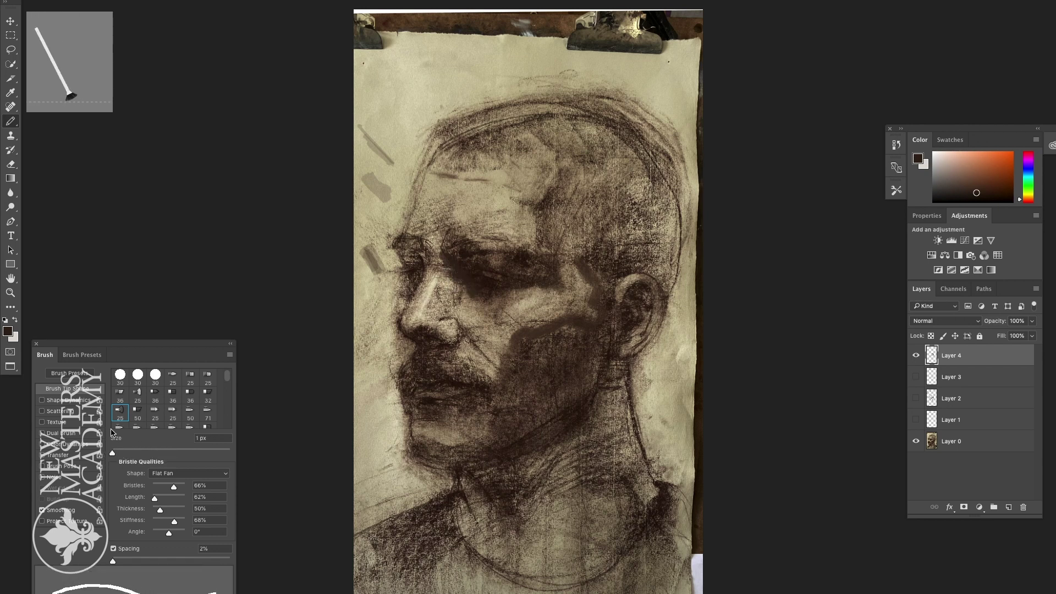
click(942, 154)
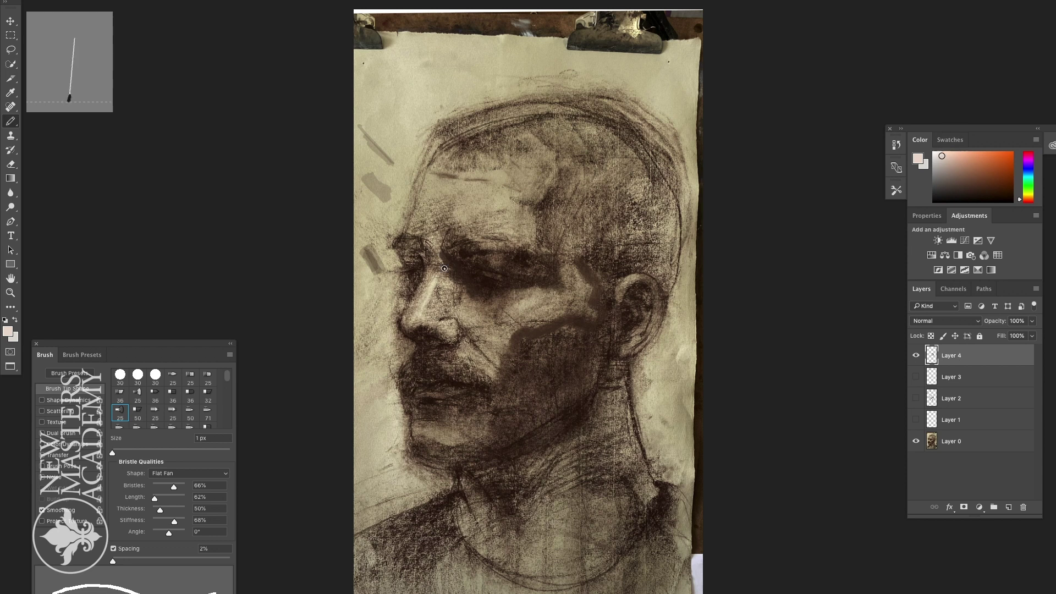
click(219, 0)
drag(216, 2, 229, 2)
mouse_move(446, 270)
mouse_down()
mouse_move(468, 305)
mouse_move(463, 290)
mouse_move(482, 301)
mouse_up()
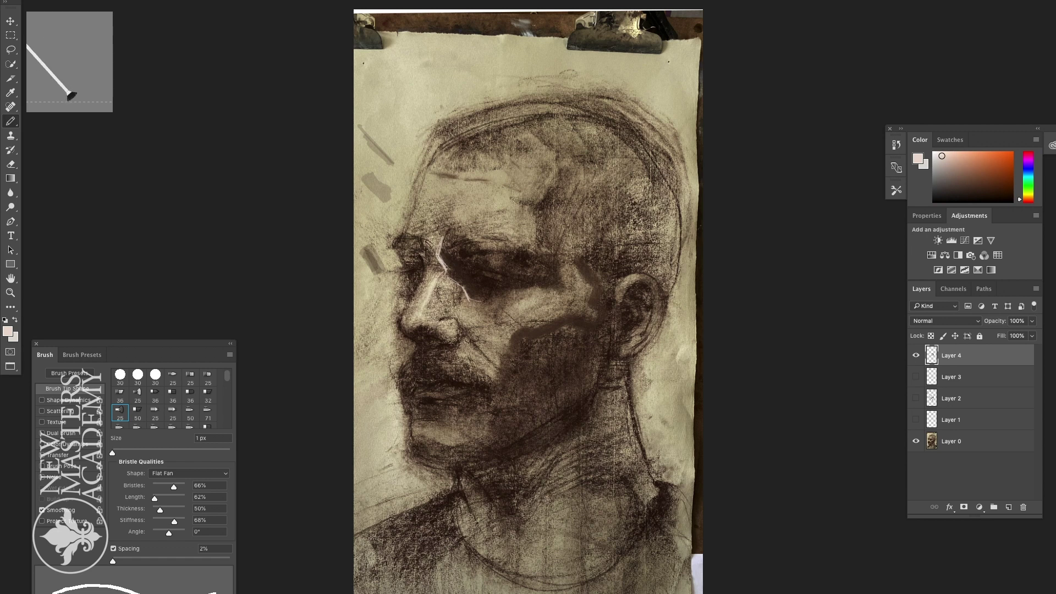
mouse_move(438, 255)
mouse_down()
mouse_move(445, 272)
mouse_move(431, 294)
mouse_up()
mouse_move(446, 276)
mouse_down()
mouse_move(464, 293)
mouse_move(457, 286)
mouse_up()
drag(447, 273, 472, 300)
mouse_move(475, 277)
mouse_down()
mouse_move(473, 296)
mouse_move(481, 290)
mouse_move(465, 304)
mouse_up()
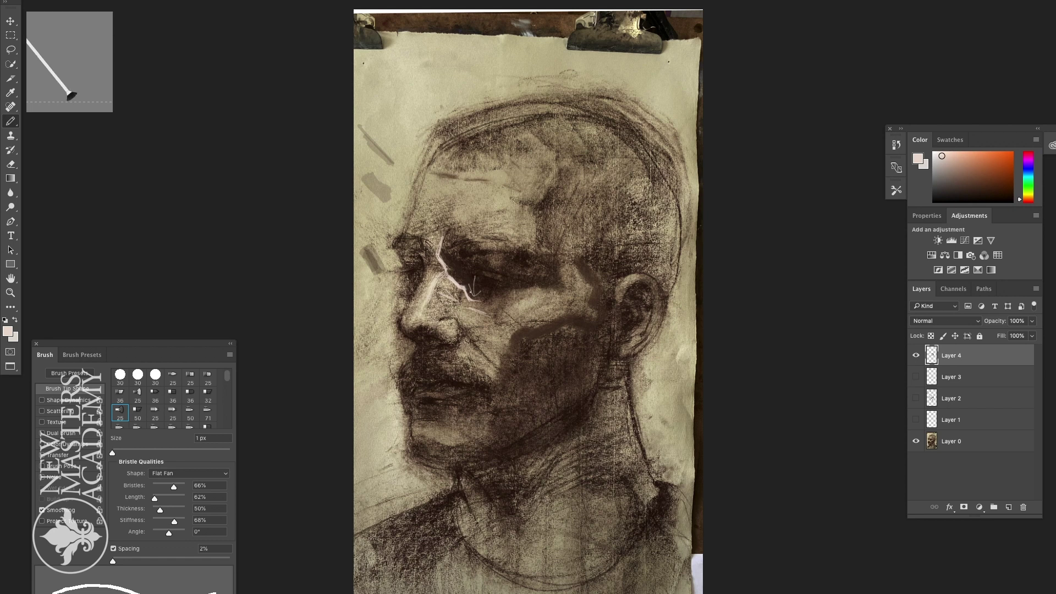
Step: Continue the pale outline under the eye socket, along the cheekbone's shadow edge, and up around the temple
mouse_move(464, 286)
mouse_down()
mouse_move(492, 302)
mouse_move(558, 291)
mouse_up()
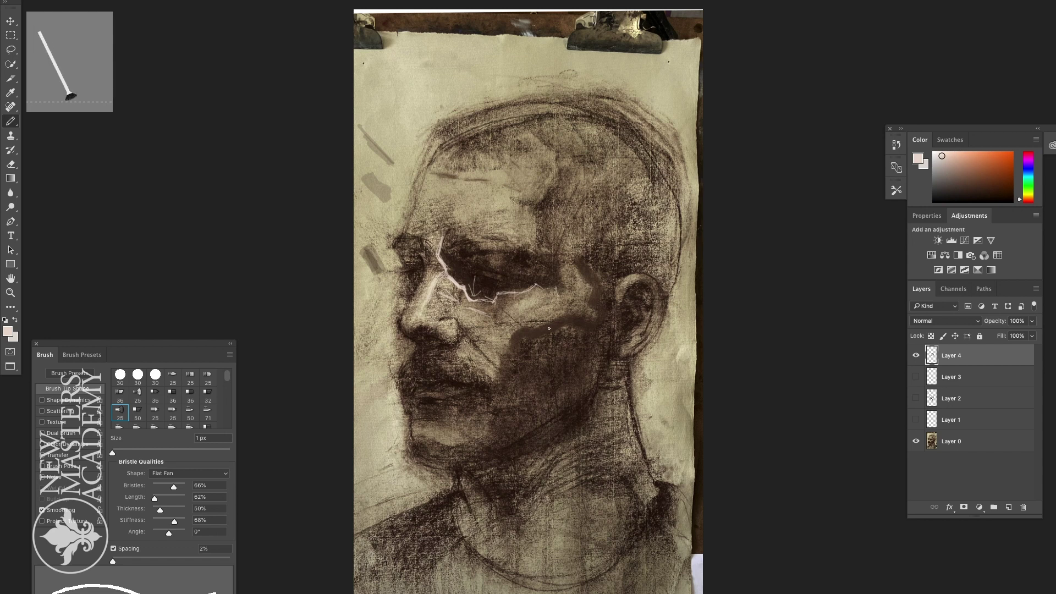
drag(593, 317, 510, 336)
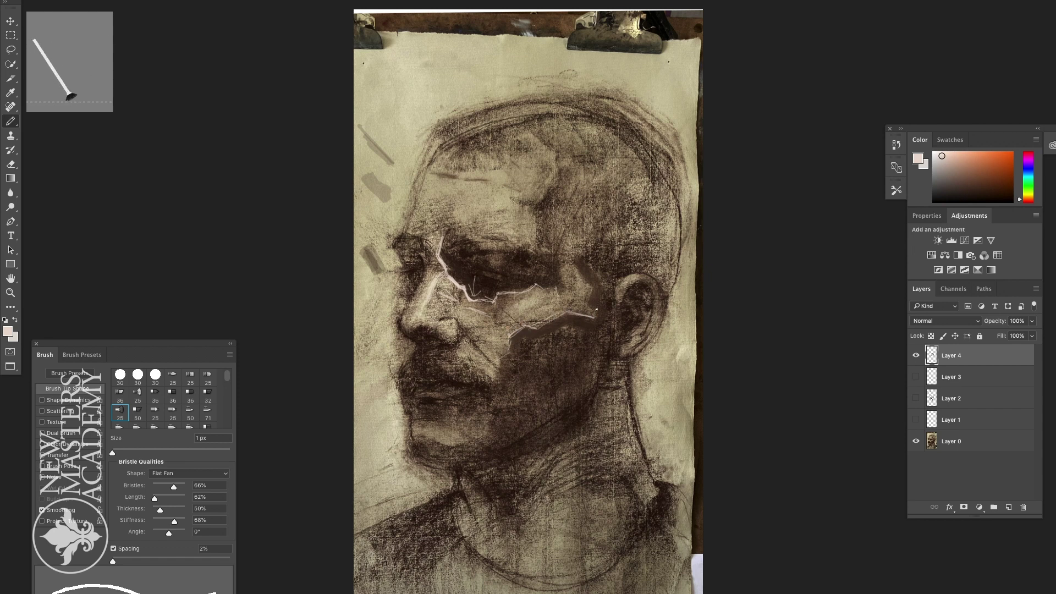
mouse_move(594, 312)
mouse_down()
mouse_move(573, 266)
mouse_move(588, 283)
mouse_move(591, 272)
mouse_move(565, 279)
mouse_up()
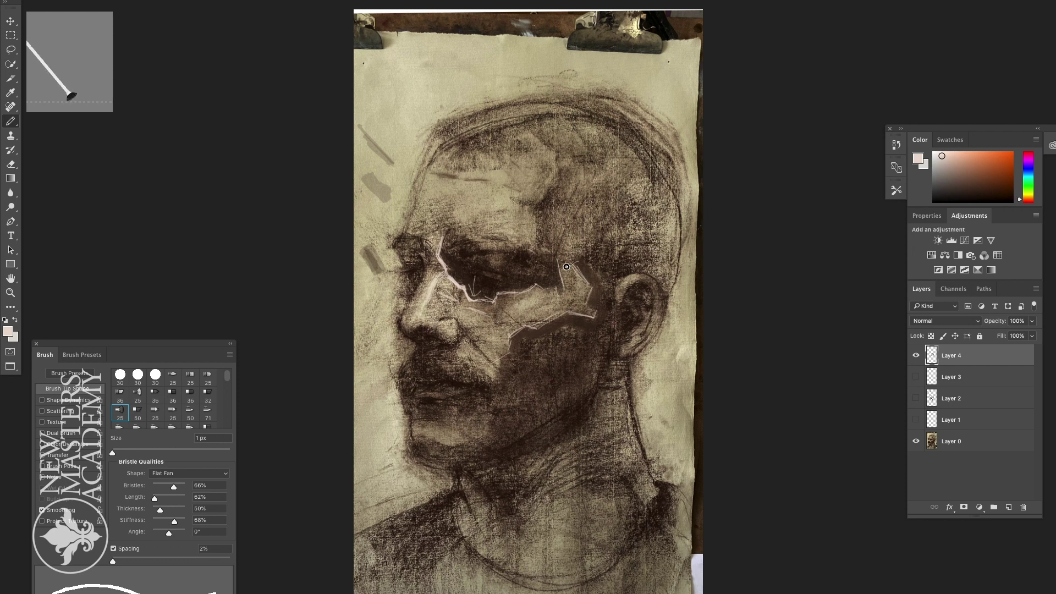
Step: Close the pale outline along the eye socket shadow's upper edge, circle the socket with loose ovals, and undo the ovals
drag(476, 243, 535, 256)
mouse_move(456, 240)
mouse_down()
mouse_move(445, 257)
mouse_move(521, 294)
mouse_move(483, 290)
mouse_move(527, 260)
mouse_move(481, 293)
mouse_move(487, 311)
mouse_move(531, 282)
mouse_move(524, 263)
mouse_move(477, 285)
mouse_move(517, 266)
mouse_up()
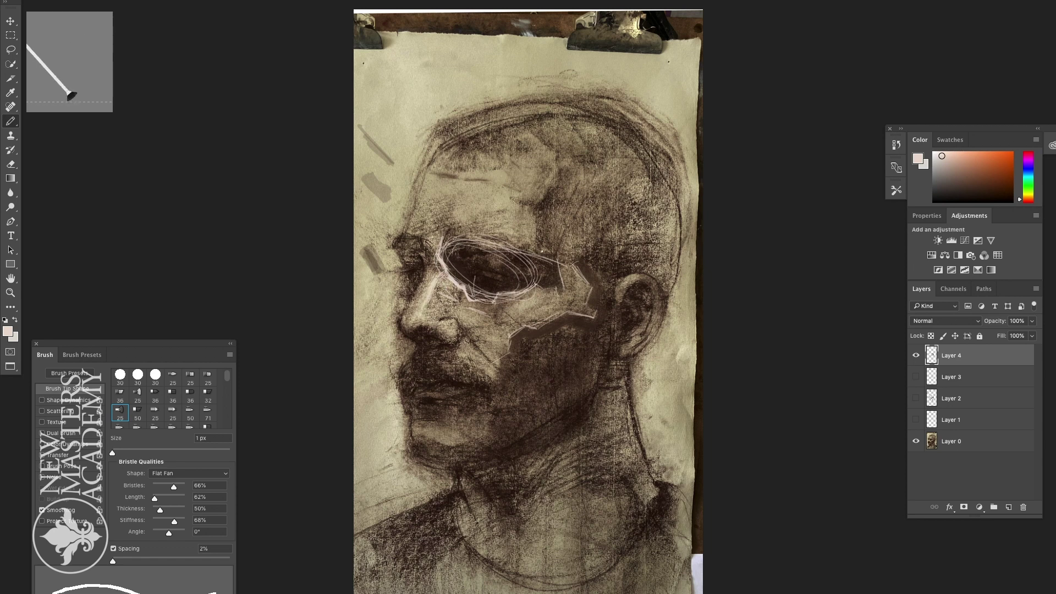
click(121, 0)
click(149, 7)
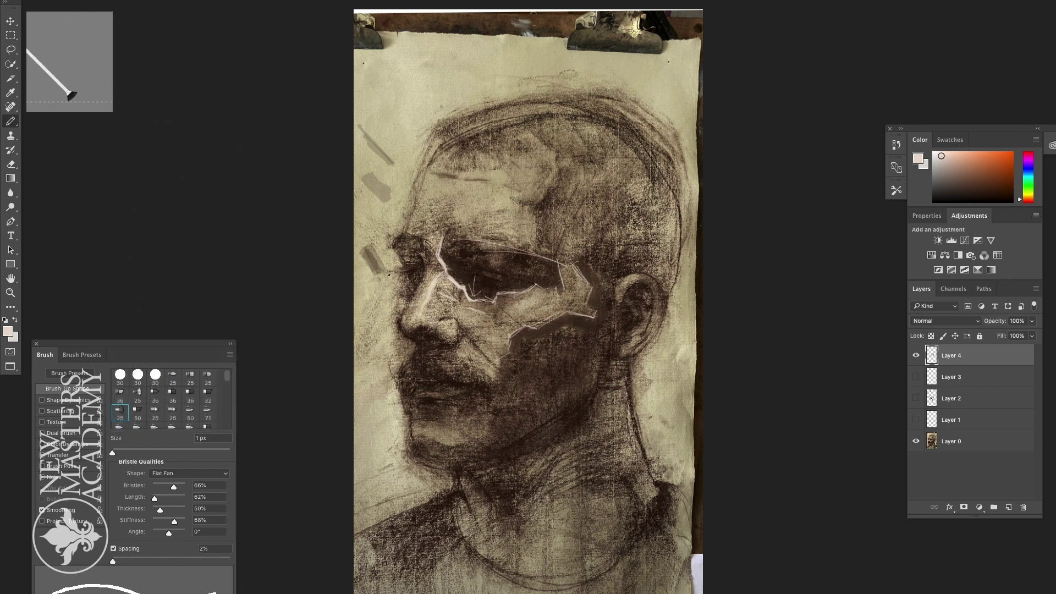
Step: Pick a near-white colour, hide Layer 4, and stroke a highlight down the nose's lit side on a new layer
drag(939, 158, 935, 155)
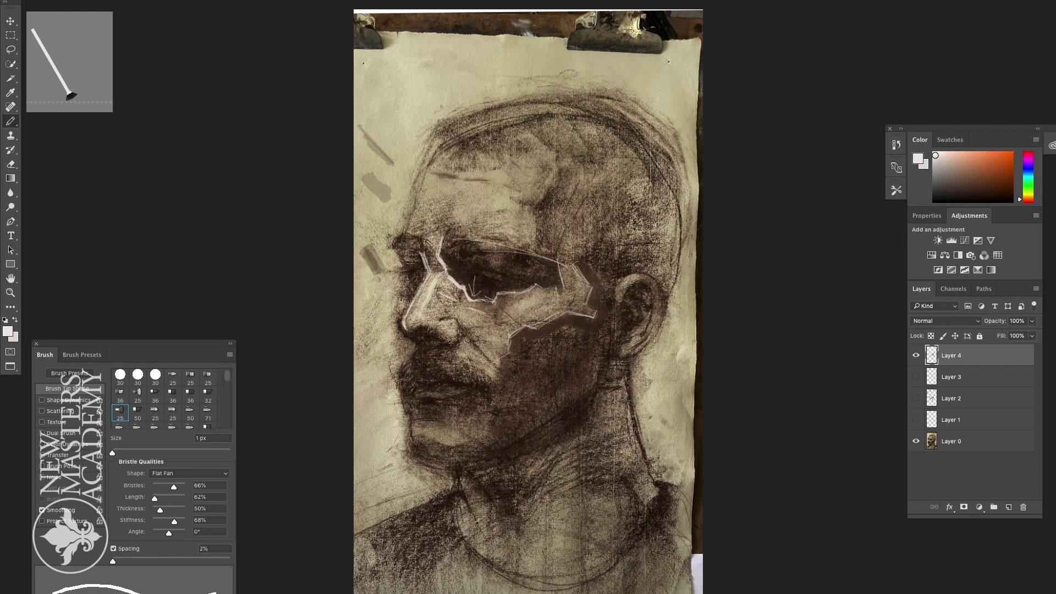
click(916, 355)
click(1009, 507)
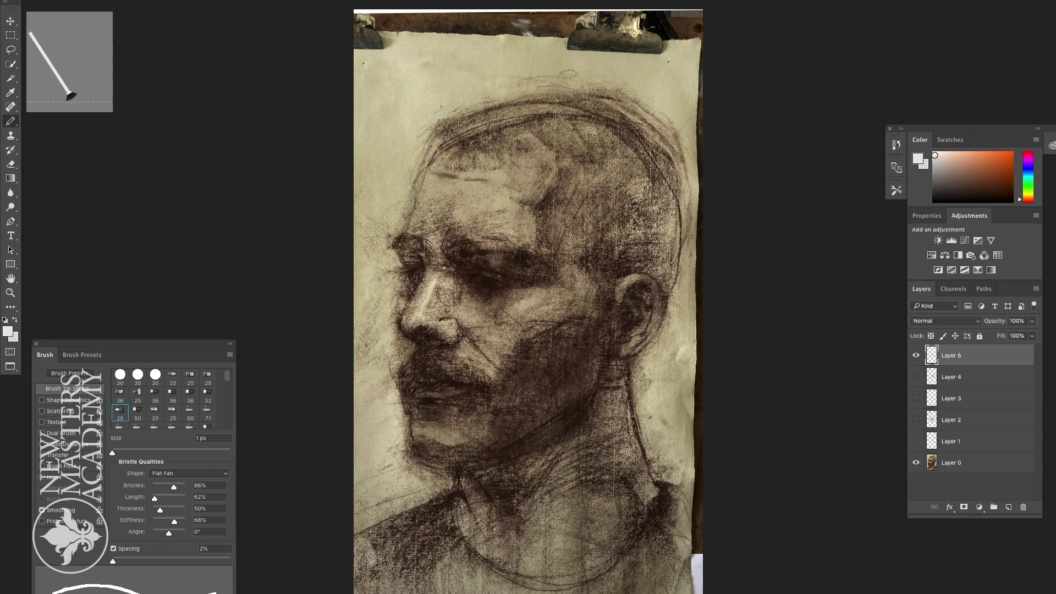
drag(439, 275, 417, 323)
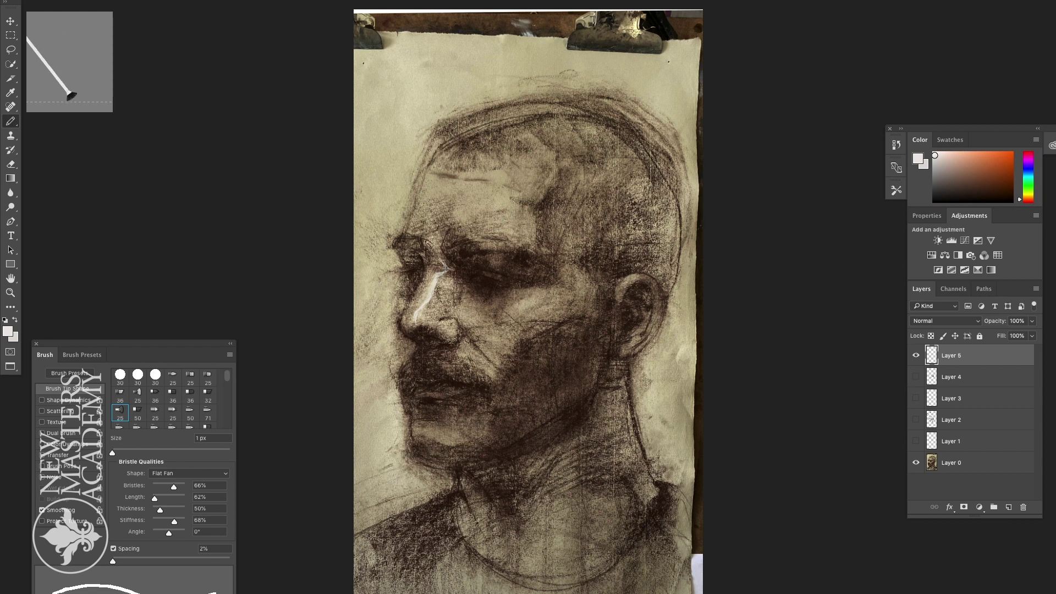
Step: Outline the lit nose plane in near-white from the inner eye corner along the bridge, around the tip and over the nostril
mouse_move(444, 262)
mouse_down()
mouse_move(451, 272)
mouse_move(440, 275)
mouse_up()
drag(420, 278, 399, 314)
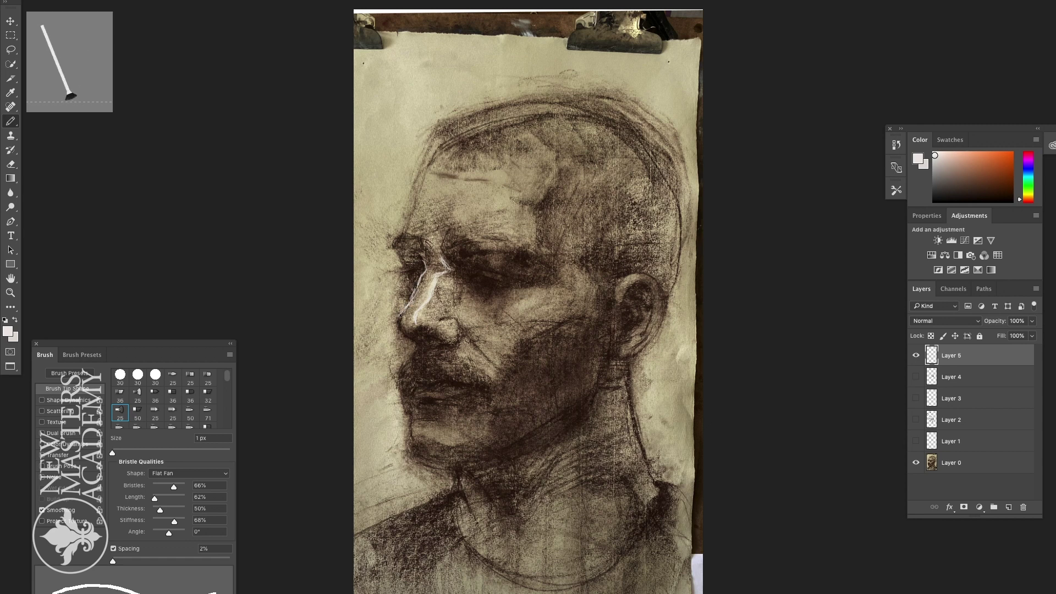
drag(408, 306, 405, 328)
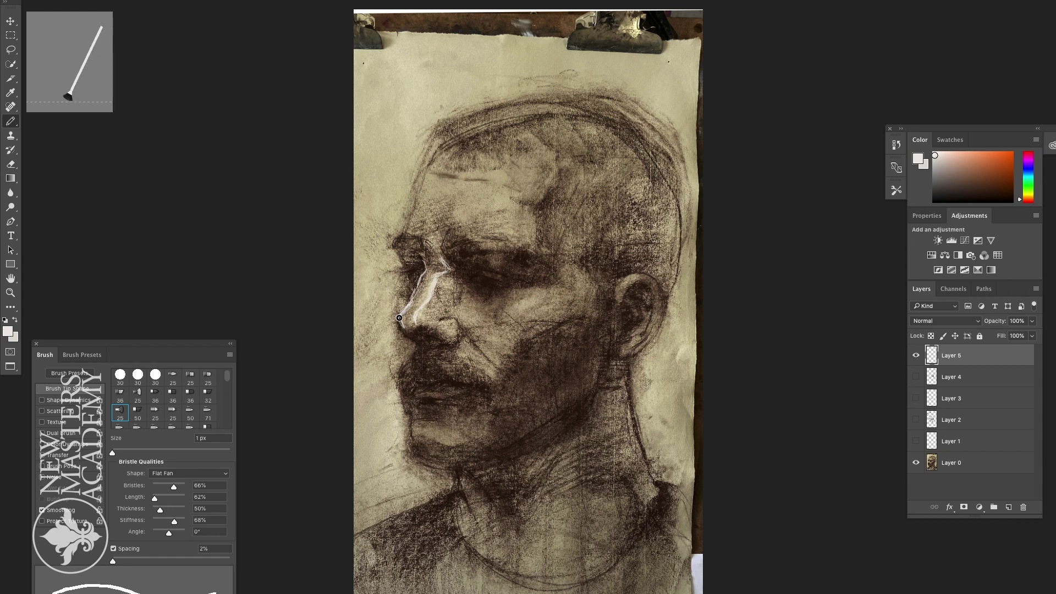
mouse_move(412, 298)
mouse_down()
mouse_move(426, 259)
mouse_move(440, 264)
mouse_up()
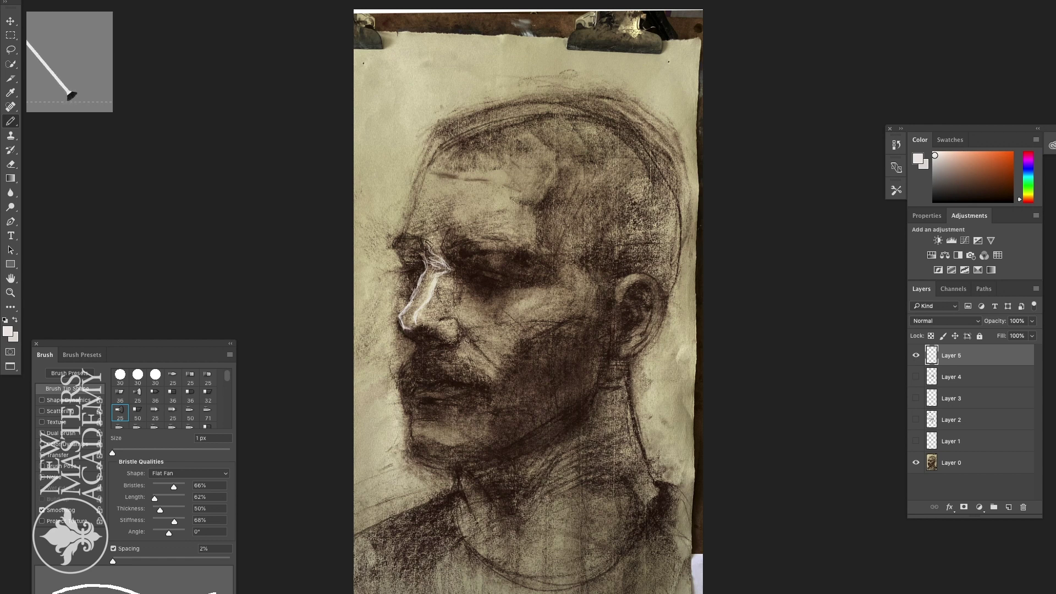
drag(422, 324, 449, 341)
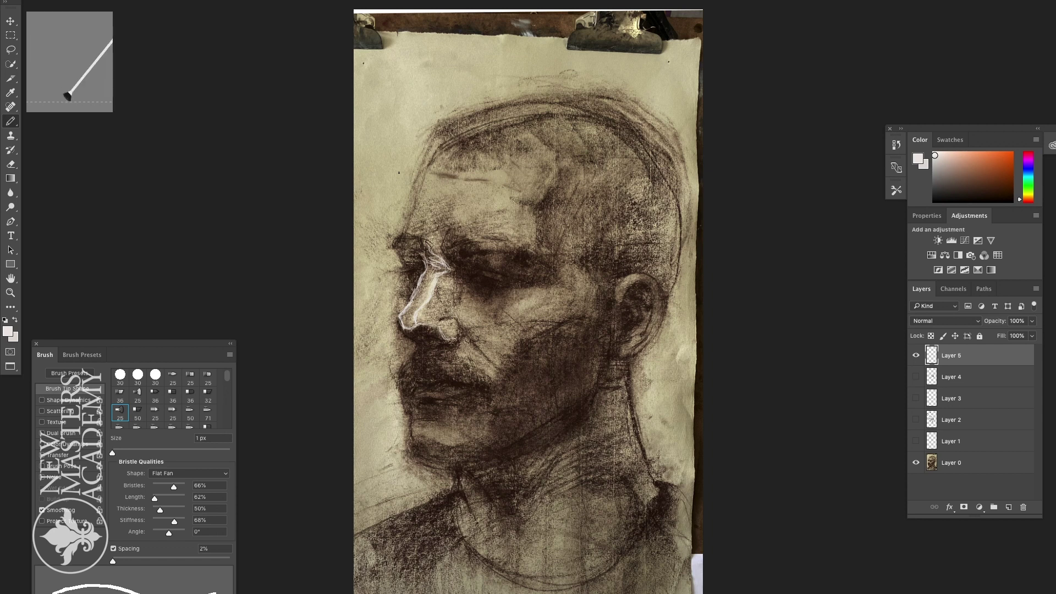
Step: Draw a near-white contour beside the forehead down to the brow, and trace the upper edge across both eyebrows
drag(420, 113, 383, 213)
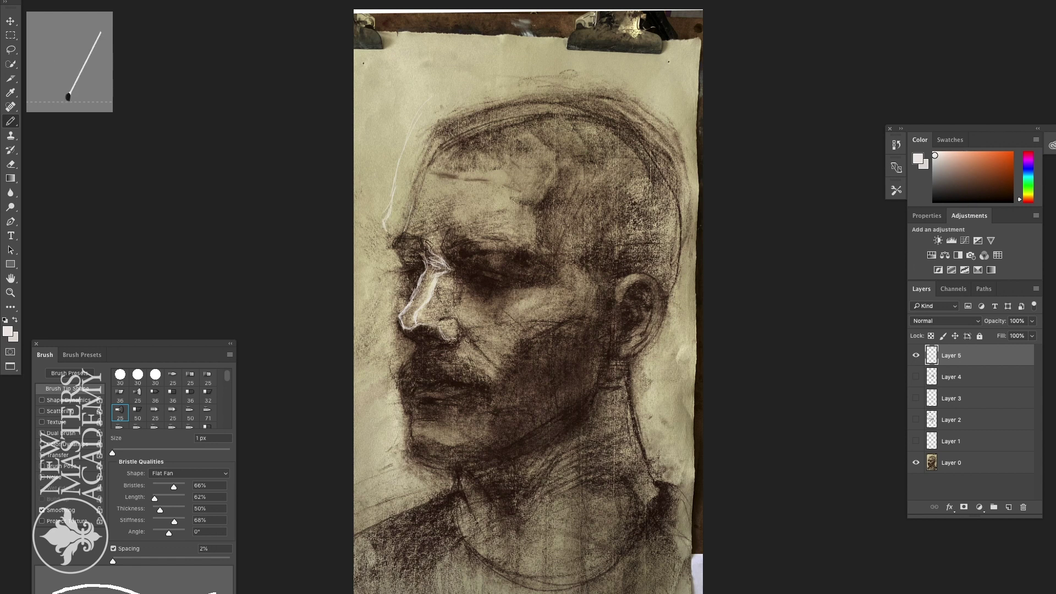
mouse_move(394, 242)
mouse_down()
mouse_move(401, 261)
mouse_move(394, 241)
mouse_up()
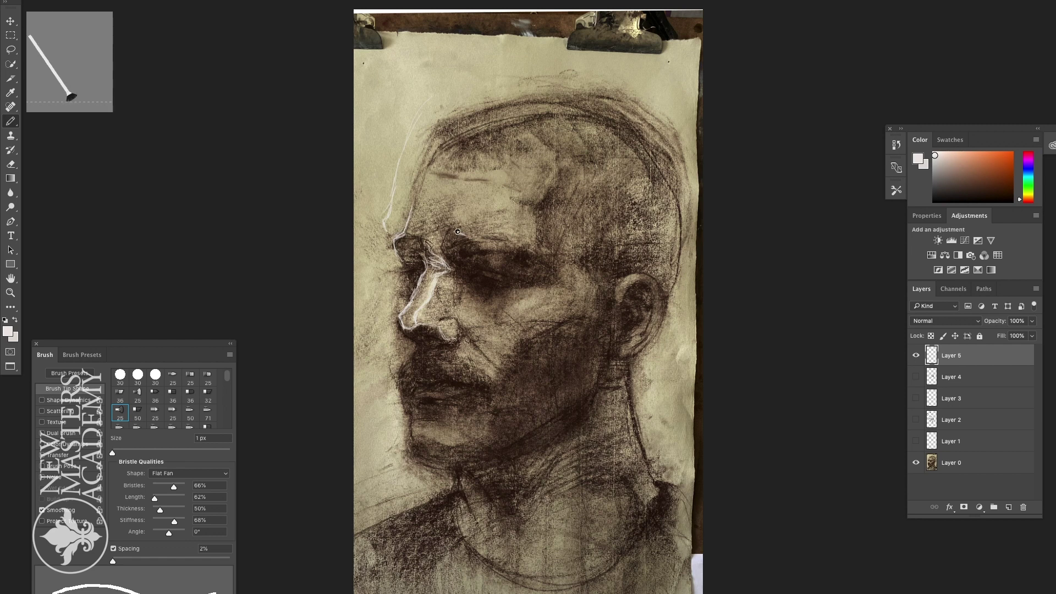
drag(454, 231, 410, 234)
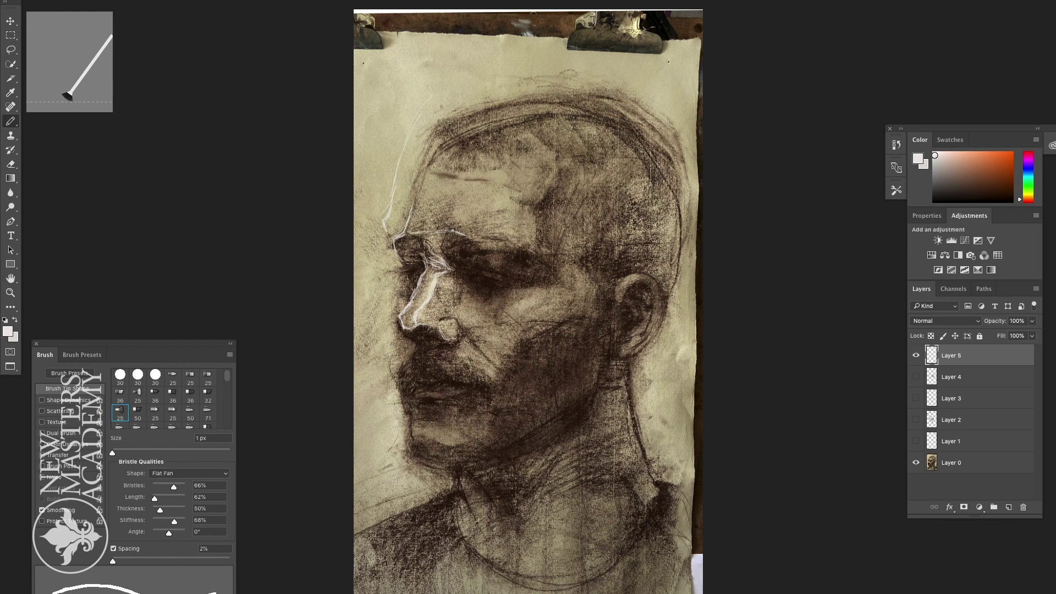
drag(473, 237, 404, 235)
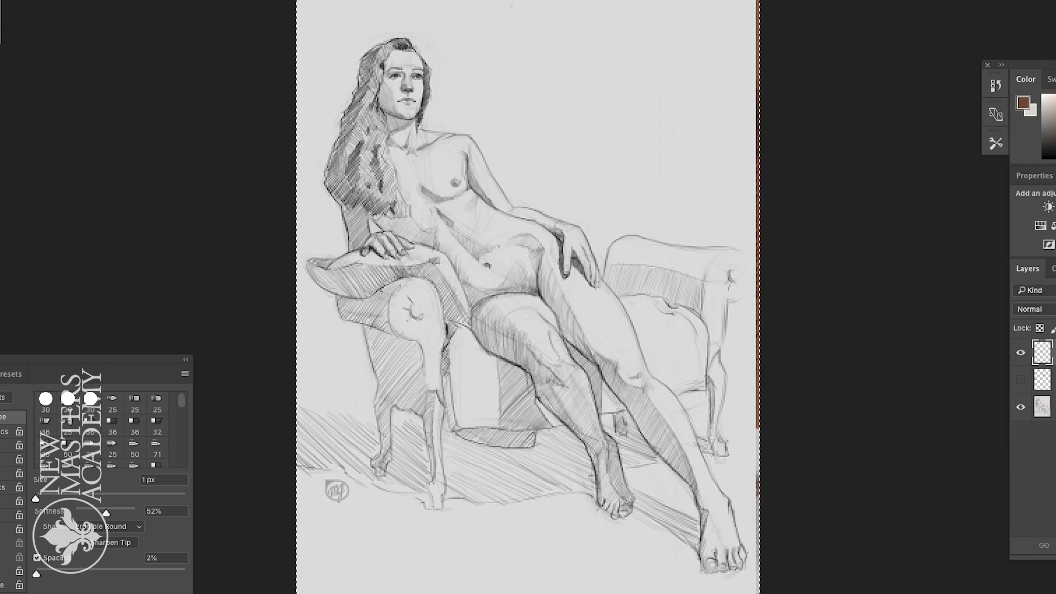
mouse_move(501, 313)
mouse_down()
mouse_move(581, 363)
mouse_move(539, 318)
mouse_up()
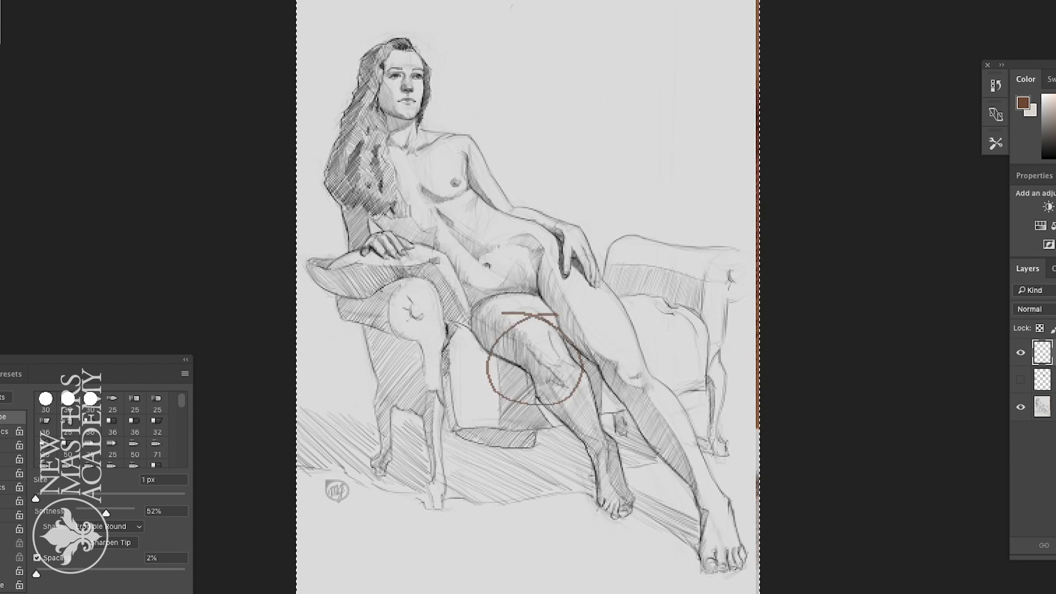
click(49, 0)
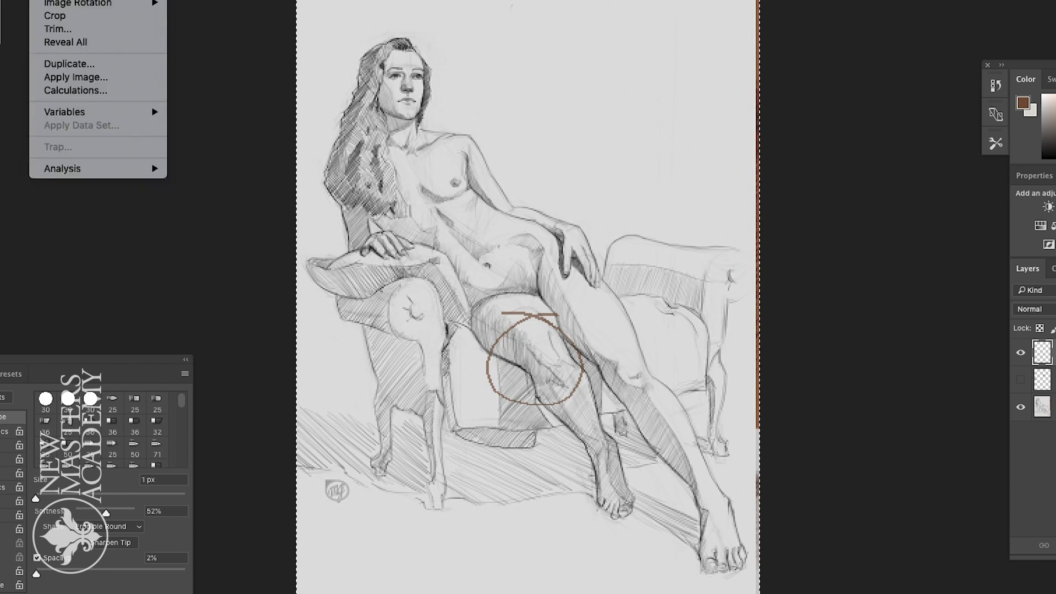
click(27, 0)
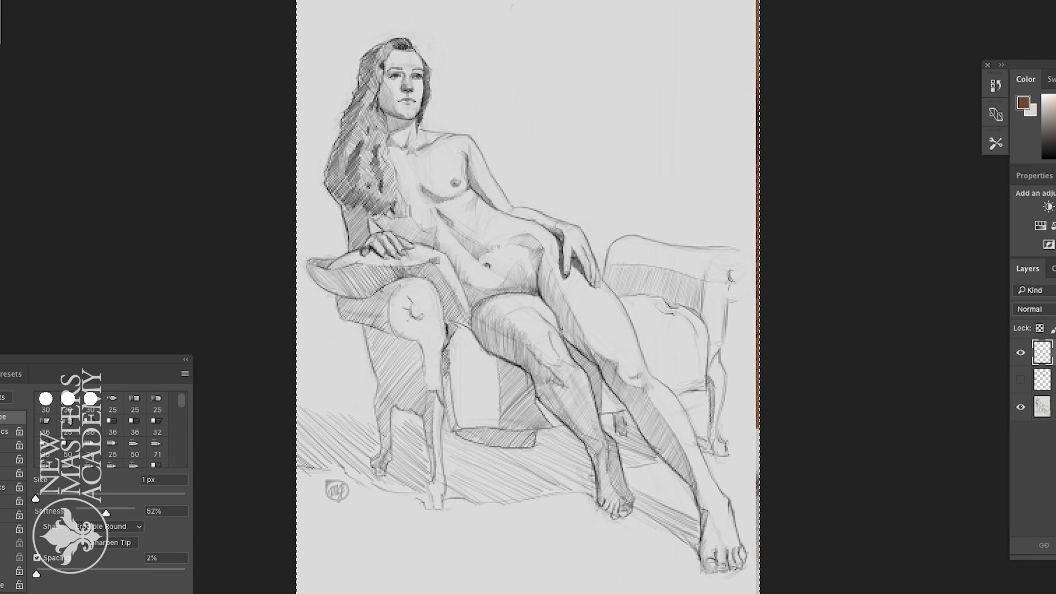
Step: Accent the bent knee's inner contour in brown on the figure drawing, and start a thigh cylinder on the blank paper beside the head
drag(556, 325, 572, 357)
drag(555, 322, 572, 355)
mouse_move(483, 18)
mouse_down()
mouse_move(607, 69)
mouse_move(466, 74)
mouse_move(565, 115)
mouse_up()
drag(477, 86, 533, 107)
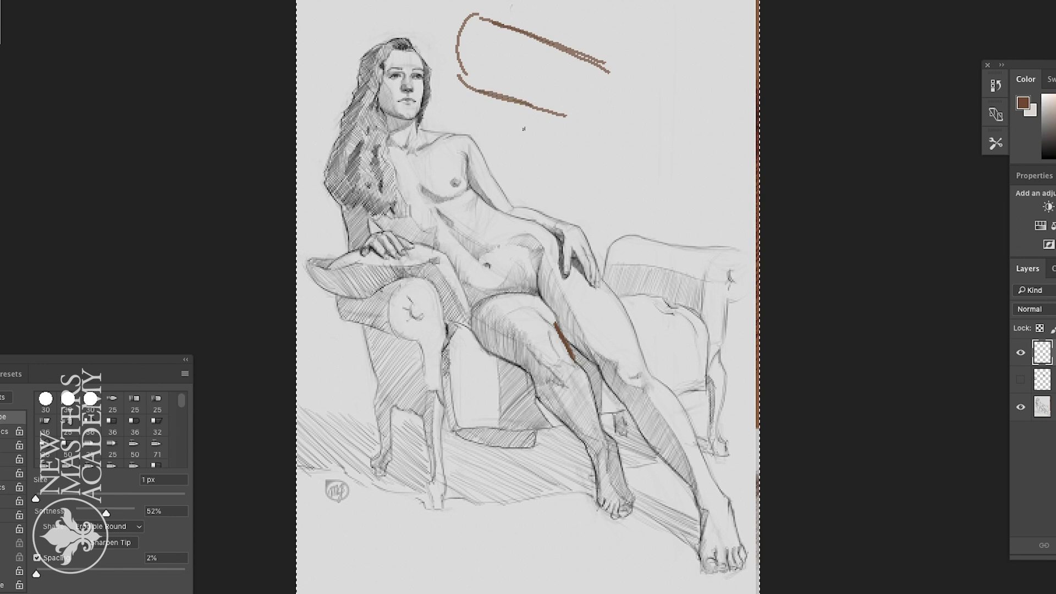
Step: Draw brown lines across the chair's front leg, and close the thigh cylinder's knee end with its side line and an ellipse
mouse_move(379, 387)
mouse_down()
mouse_move(452, 368)
mouse_move(423, 368)
mouse_up()
drag(451, 362, 449, 387)
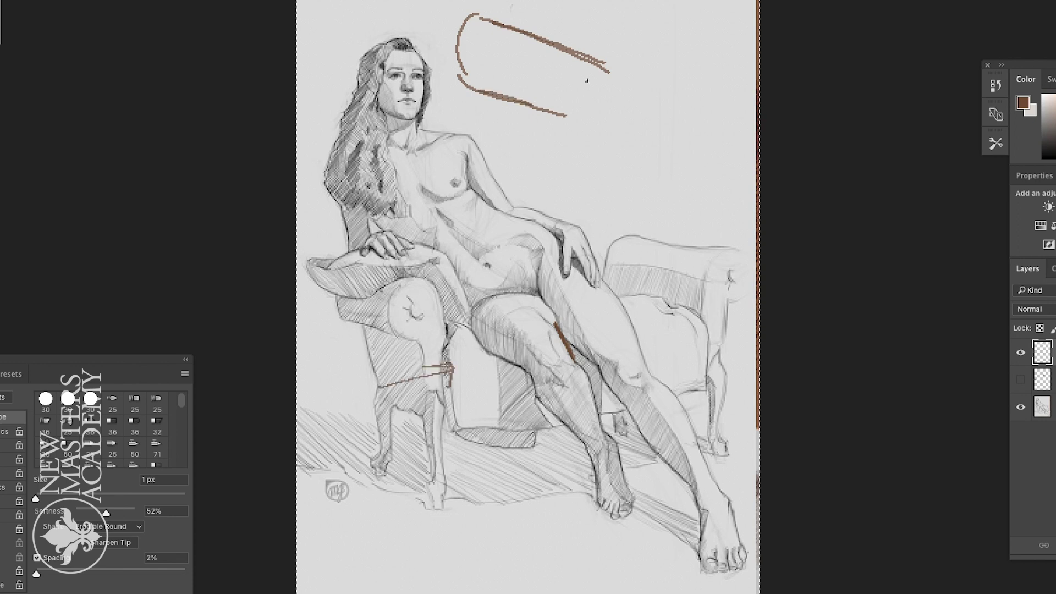
drag(587, 57, 624, 78)
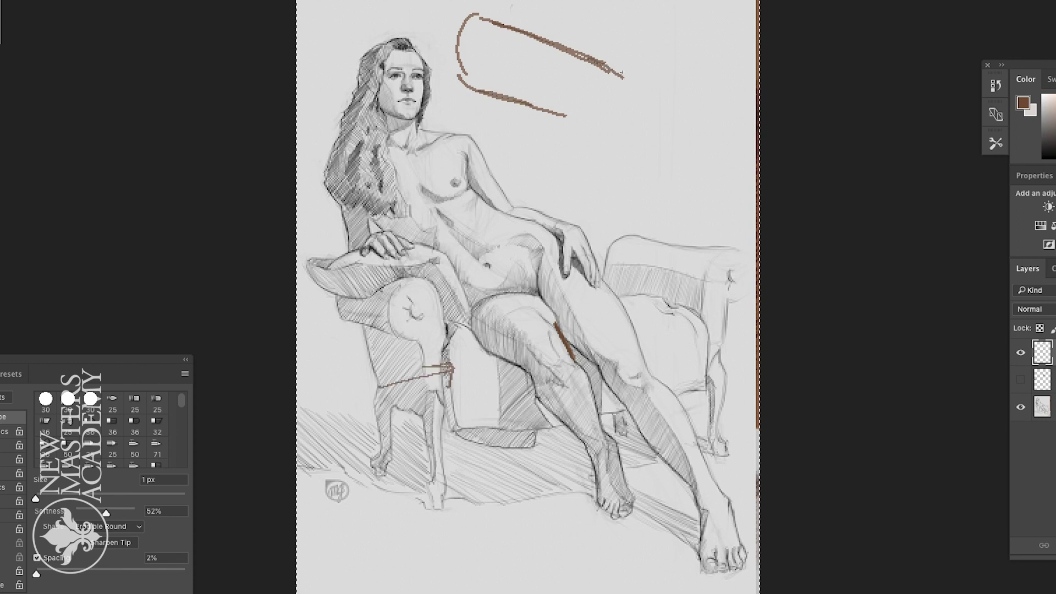
drag(609, 76, 596, 126)
drag(519, 96, 596, 129)
Step: Sketch a tapering lower-leg cylinder hanging from the thigh cylinder's end, with a rounded tip and curved cross-contours
drag(618, 69, 620, 182)
mouse_move(616, 91)
mouse_down()
mouse_move(630, 229)
mouse_move(630, 220)
mouse_up()
mouse_move(584, 124)
mouse_down()
mouse_move(609, 235)
mouse_move(631, 219)
mouse_move(611, 234)
mouse_move(635, 211)
mouse_up()
drag(584, 150, 623, 160)
drag(580, 122, 618, 125)
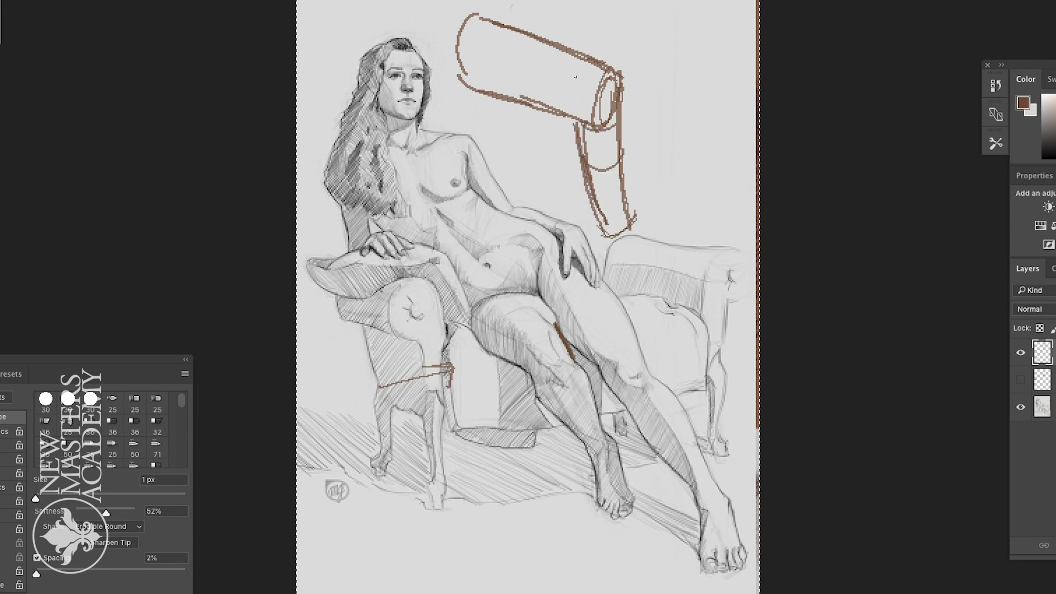
Step: Draw a bent guideline outside the diagram's knee, and sketch a second lower leg folded back under the thigh with cross-contours
mouse_move(495, 1)
mouse_down()
mouse_move(649, 62)
mouse_move(660, 146)
mouse_up()
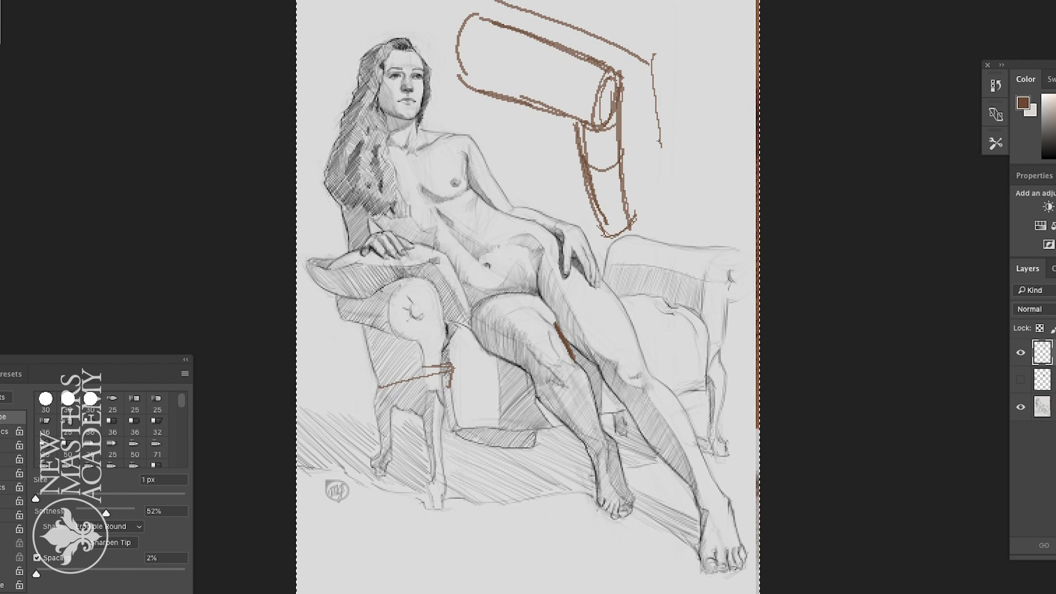
drag(622, 85, 617, 137)
drag(625, 119, 591, 179)
mouse_move(615, 127)
mouse_down()
mouse_move(569, 218)
mouse_move(580, 212)
mouse_up()
drag(566, 121, 552, 192)
drag(569, 122, 557, 210)
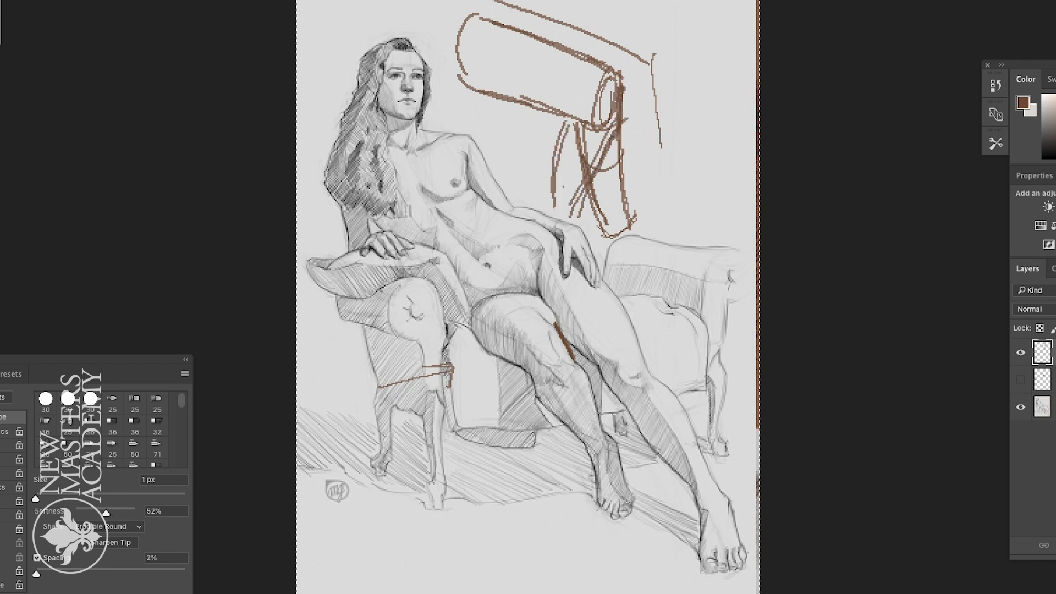
drag(566, 132, 610, 163)
drag(555, 174, 585, 195)
Step: Mark the guideline's bend, draw arrows from the knee pointing backward, and ring the thigh cylinder's end with nested ellipses
drag(642, 85, 684, 40)
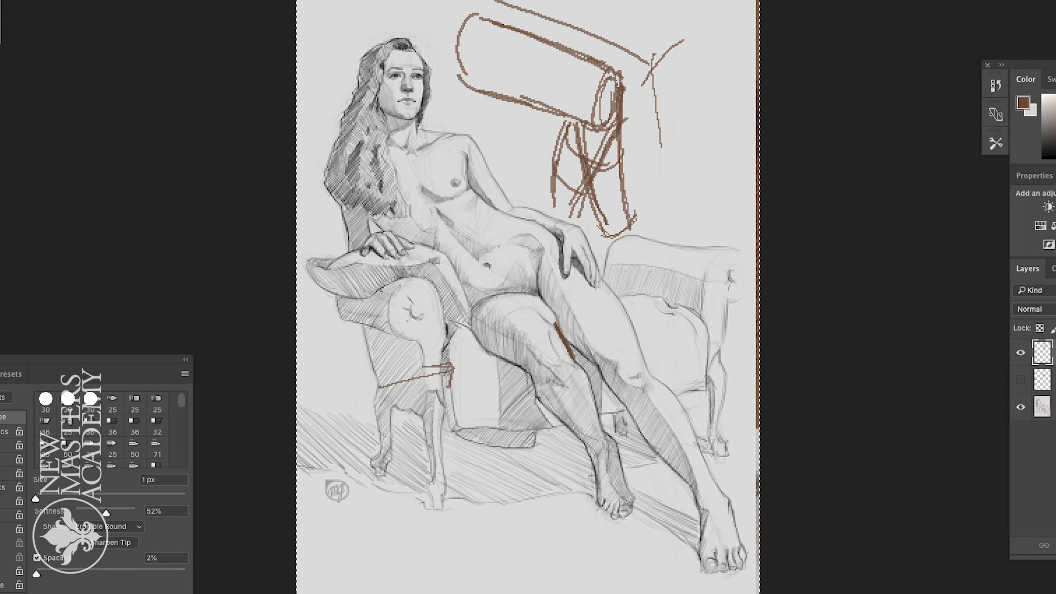
mouse_move(648, 97)
mouse_down()
mouse_move(545, 143)
mouse_move(513, 137)
mouse_move(522, 130)
mouse_up()
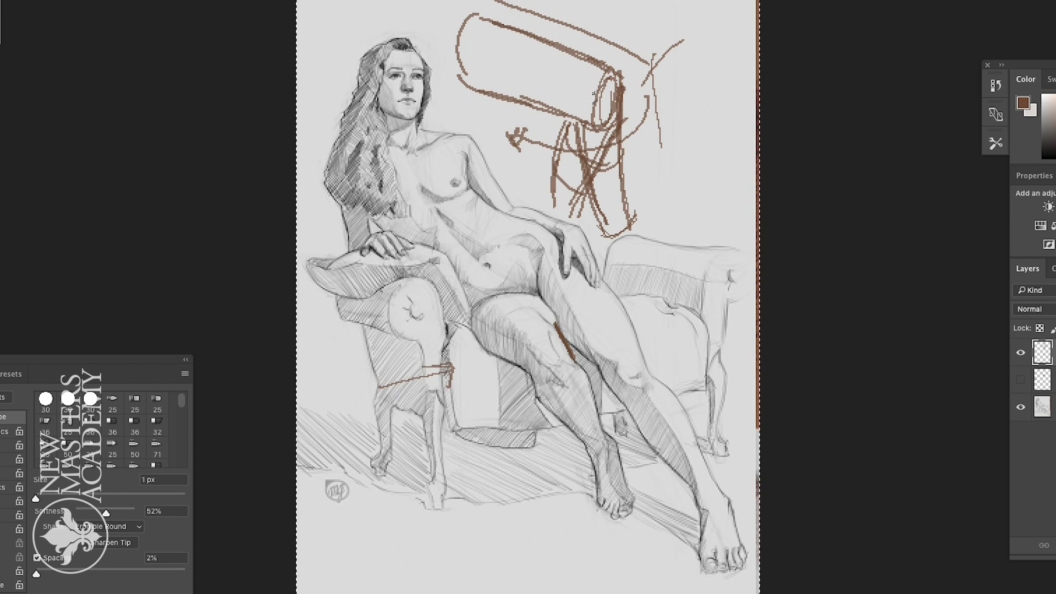
mouse_move(606, 74)
mouse_down()
mouse_move(578, 104)
mouse_move(573, 94)
mouse_move(589, 134)
mouse_up()
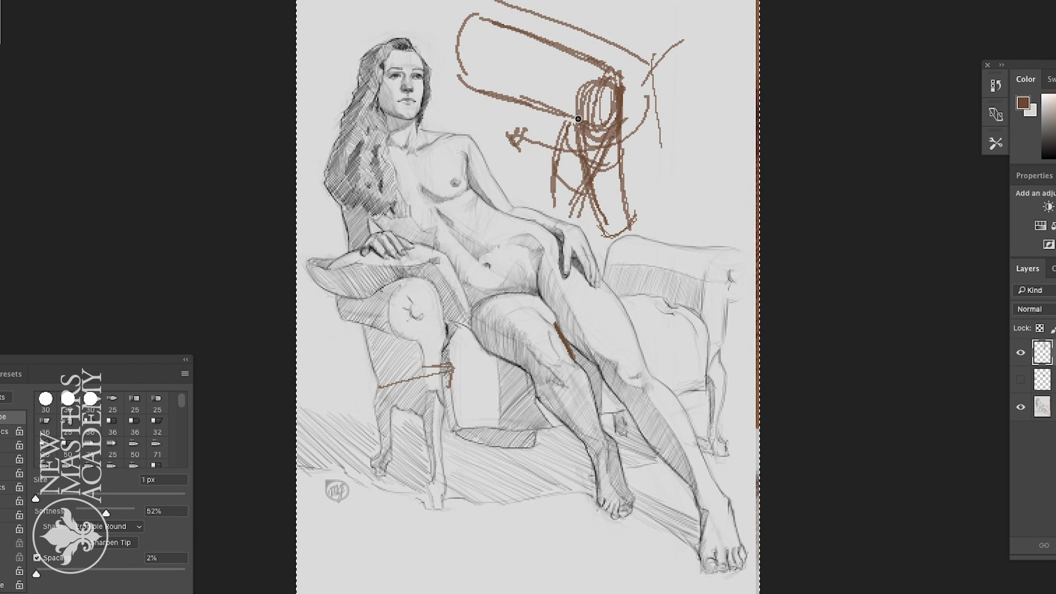
drag(575, 111, 525, 87)
drag(528, 80, 549, 84)
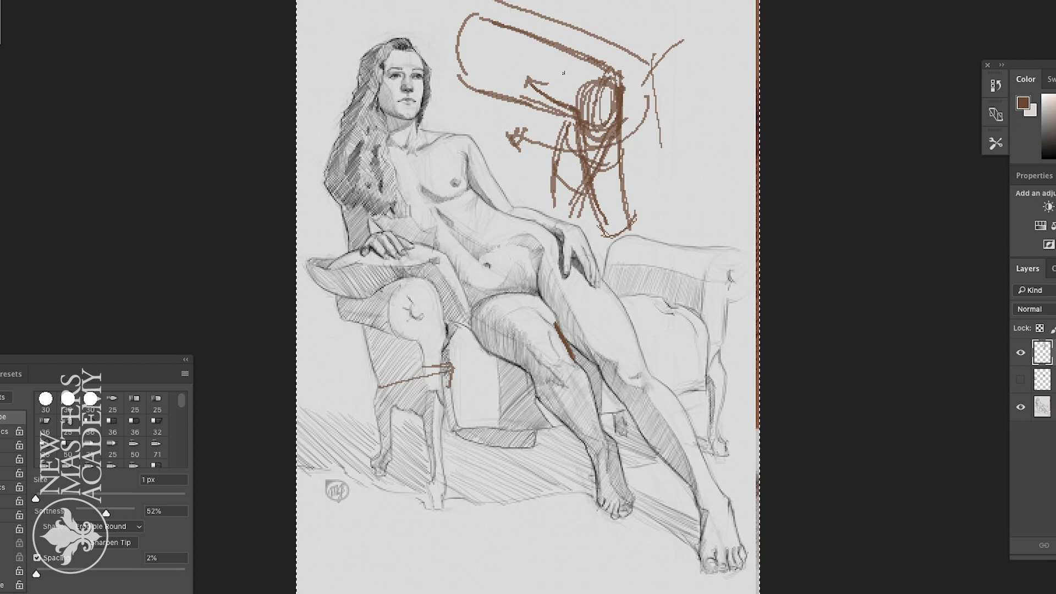
Step: Accent the shadow contour under the figure's bent knee, and reinforce the diagram's thigh with a cross-contour ellipse and a heavier underside
mouse_move(524, 359)
mouse_down()
mouse_move(535, 378)
mouse_move(517, 354)
mouse_up()
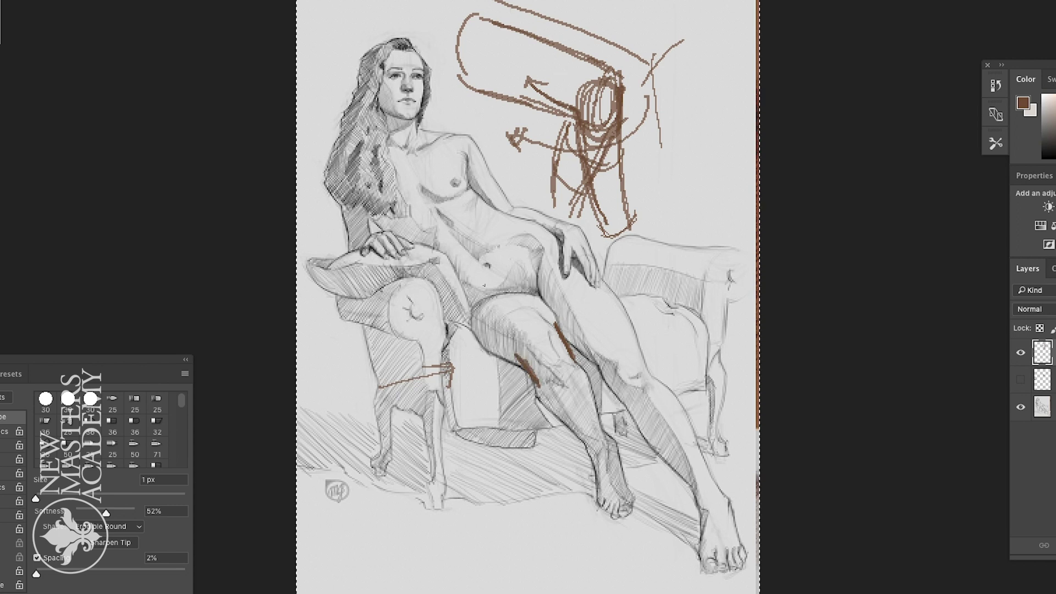
mouse_move(528, 78)
mouse_down()
mouse_move(576, 114)
mouse_move(581, 139)
mouse_up()
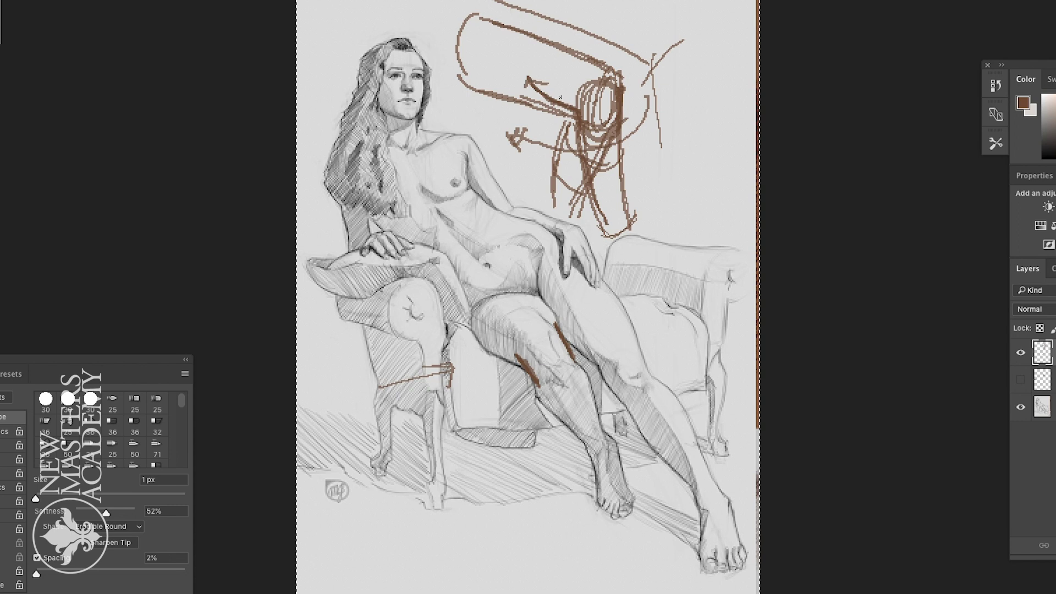
drag(573, 53, 554, 88)
mouse_move(573, 53)
mouse_down()
mouse_move(558, 76)
mouse_move(564, 105)
mouse_up()
mouse_move(477, 89)
mouse_down()
mouse_move(580, 116)
mouse_move(480, 89)
mouse_up()
drag(570, 110, 567, 103)
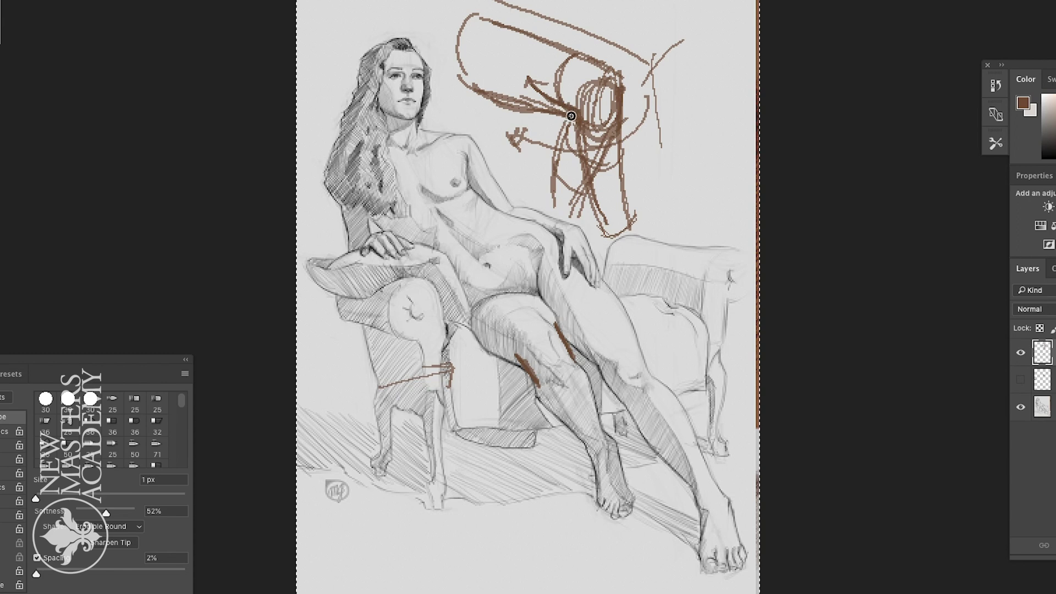
Step: Add a small near-white touch at the diagram thigh's underside near the joint, and darken the accent under the figure's knee with brown
click(1046, 96)
drag(569, 112, 557, 102)
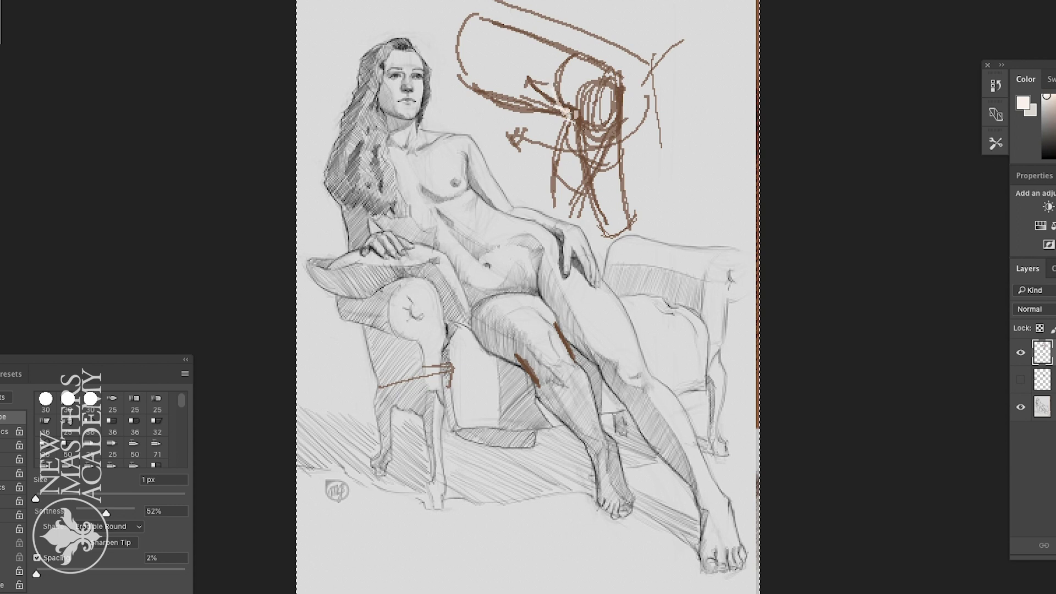
alt+click(565, 342)
drag(513, 347, 526, 364)
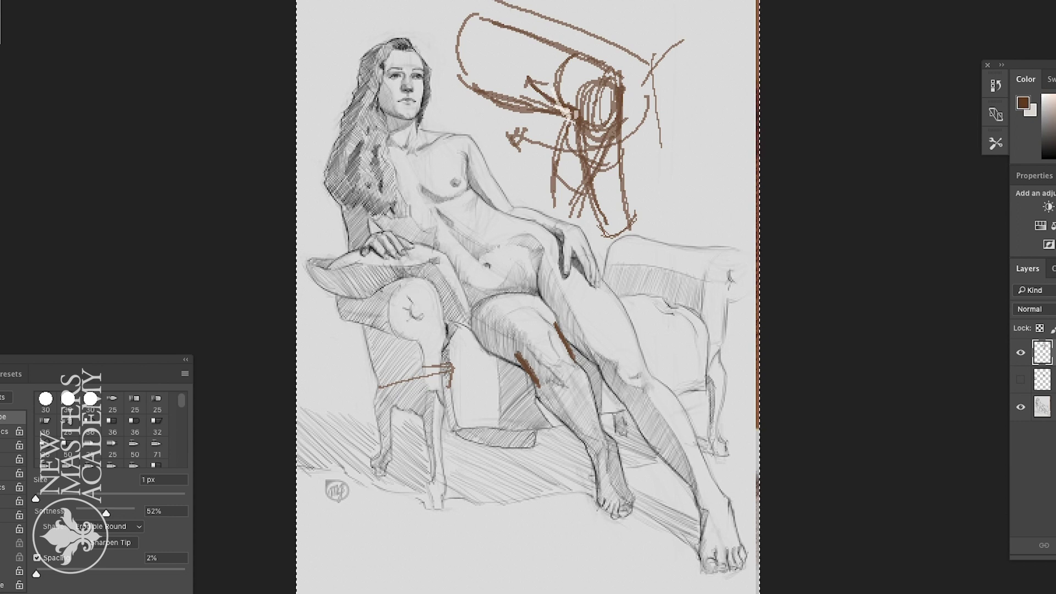
Step: Darken the ellipse at the knee end of the thigh cylinder with repeated curved brown strokes
drag(618, 73, 593, 98)
mouse_move(620, 74)
mouse_down()
mouse_move(594, 86)
mouse_move(581, 126)
mouse_up()
mouse_move(613, 72)
mouse_down()
mouse_move(597, 79)
mouse_move(585, 122)
mouse_up()
mouse_move(621, 77)
mouse_down()
mouse_move(591, 87)
mouse_move(605, 74)
mouse_move(587, 132)
mouse_up()
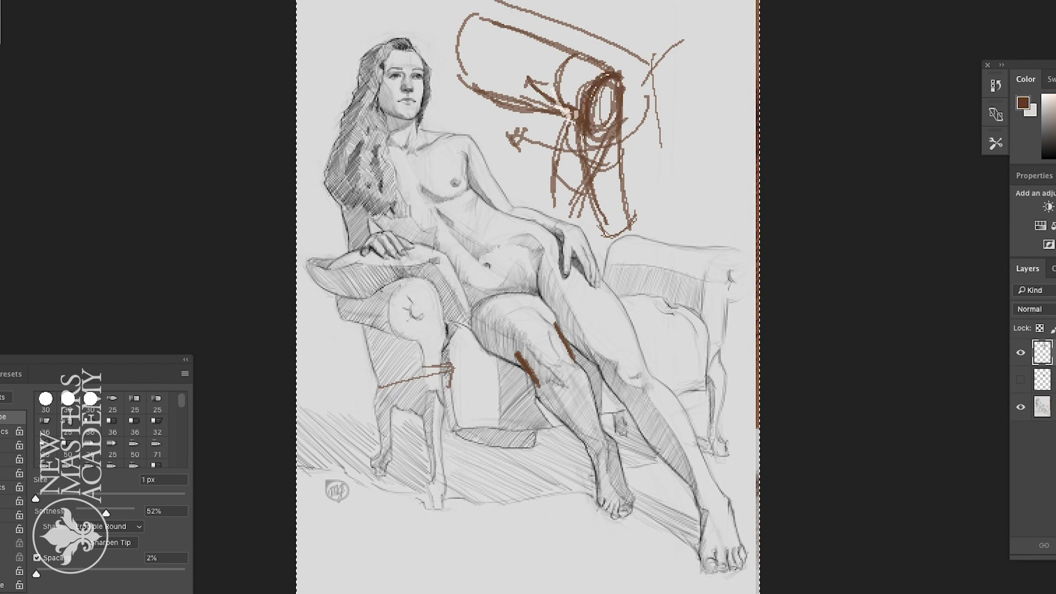
Step: Arc a thick brown band over the figure's bent knee, and outline the kneecap and shin as a wedge tapering toward the ankle
mouse_move(545, 323)
mouse_down()
mouse_move(526, 321)
mouse_move(516, 352)
mouse_move(533, 320)
mouse_move(566, 332)
mouse_move(519, 352)
mouse_move(522, 321)
mouse_up()
mouse_move(521, 321)
mouse_down()
mouse_move(514, 352)
mouse_move(527, 382)
mouse_up()
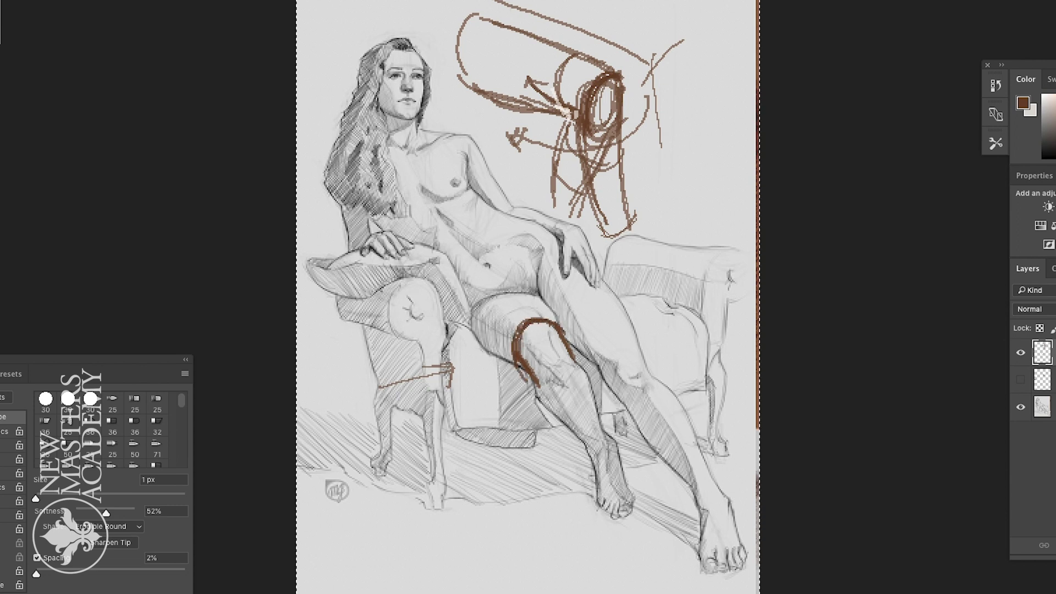
mouse_move(544, 332)
mouse_down()
mouse_move(531, 350)
mouse_move(556, 351)
mouse_move(550, 364)
mouse_move(571, 396)
mouse_up()
mouse_move(556, 353)
mouse_down()
mouse_move(572, 392)
mouse_move(566, 373)
mouse_up()
drag(559, 364, 566, 388)
drag(572, 352, 557, 382)
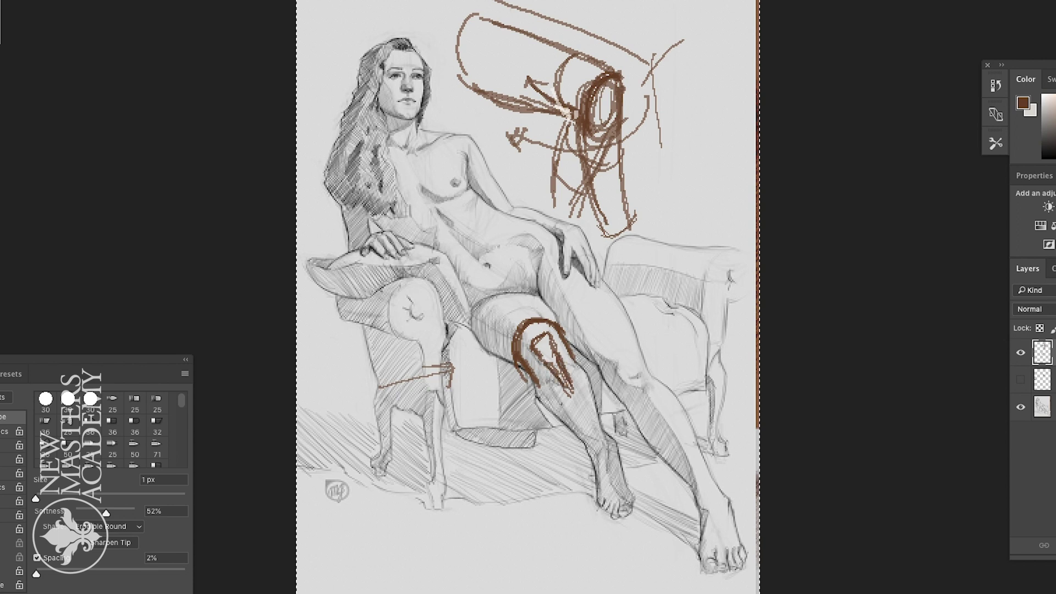
mouse_move(569, 374)
mouse_down()
mouse_move(600, 437)
mouse_move(618, 440)
mouse_move(608, 435)
mouse_up()
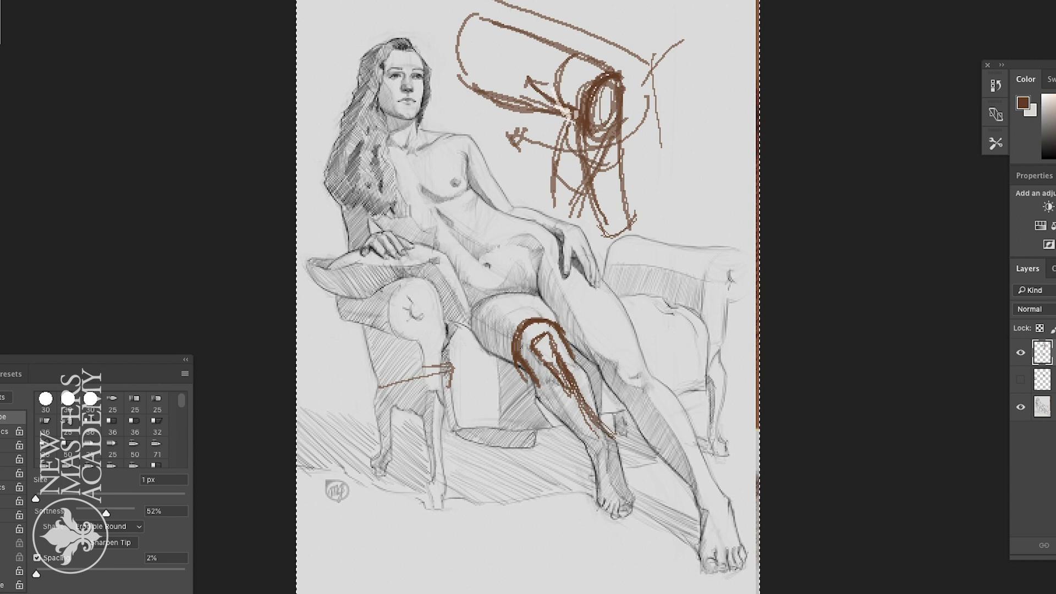
Step: Sketch two pairs of overlapping large and small circles below the figure, with an arrow running back into the first pair's larger circle
mouse_move(484, 542)
mouse_down()
mouse_move(473, 579)
mouse_move(498, 564)
mouse_move(489, 521)
mouse_move(458, 518)
mouse_move(464, 566)
mouse_up()
drag(490, 524, 495, 547)
mouse_move(394, 548)
mouse_down()
mouse_move(405, 573)
mouse_move(400, 538)
mouse_move(425, 557)
mouse_move(429, 529)
mouse_move(381, 512)
mouse_move(359, 525)
mouse_move(354, 550)
mouse_move(366, 568)
mouse_move(387, 570)
mouse_move(397, 538)
mouse_move(380, 554)
mouse_move(391, 574)
mouse_move(411, 567)
mouse_move(408, 543)
mouse_move(403, 555)
mouse_move(375, 527)
mouse_up()
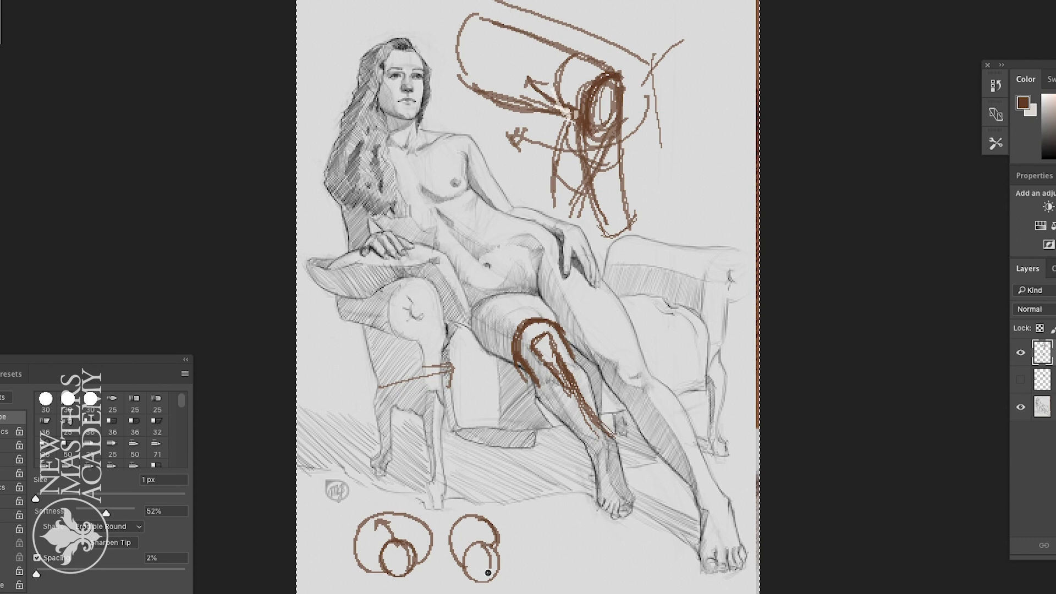
Step: Draw two separate circles beside the pairs, link them with an arrow to the upper one, and reinforce the second overlapping pair's contours
drag(471, 516, 477, 542)
mouse_move(576, 545)
mouse_down()
mouse_move(556, 548)
mouse_move(578, 542)
mouse_move(575, 570)
mouse_up()
mouse_move(529, 495)
mouse_down()
mouse_move(512, 514)
mouse_move(548, 520)
mouse_move(519, 502)
mouse_up()
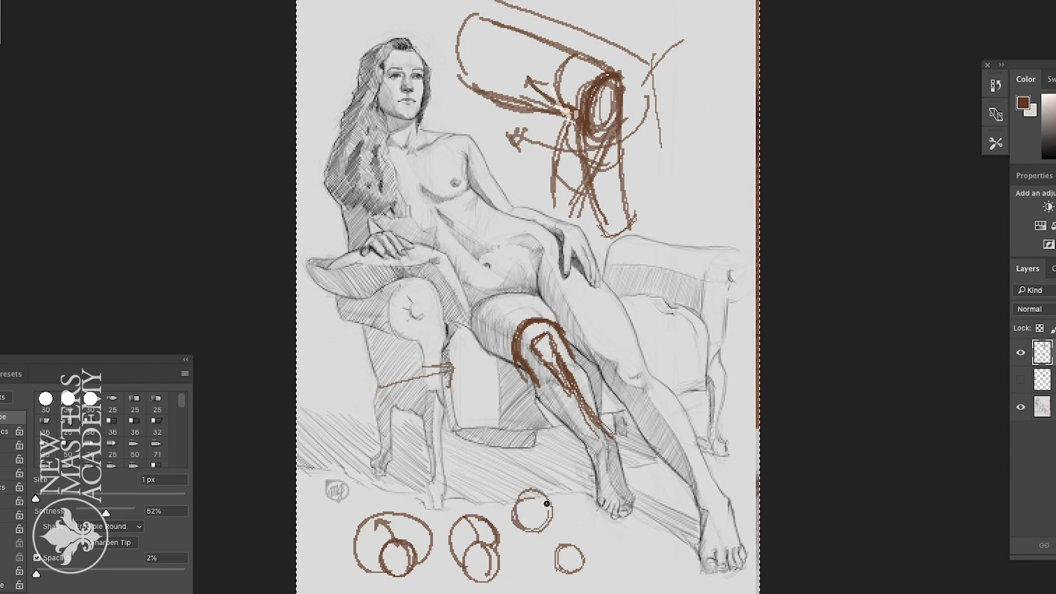
drag(556, 544, 547, 532)
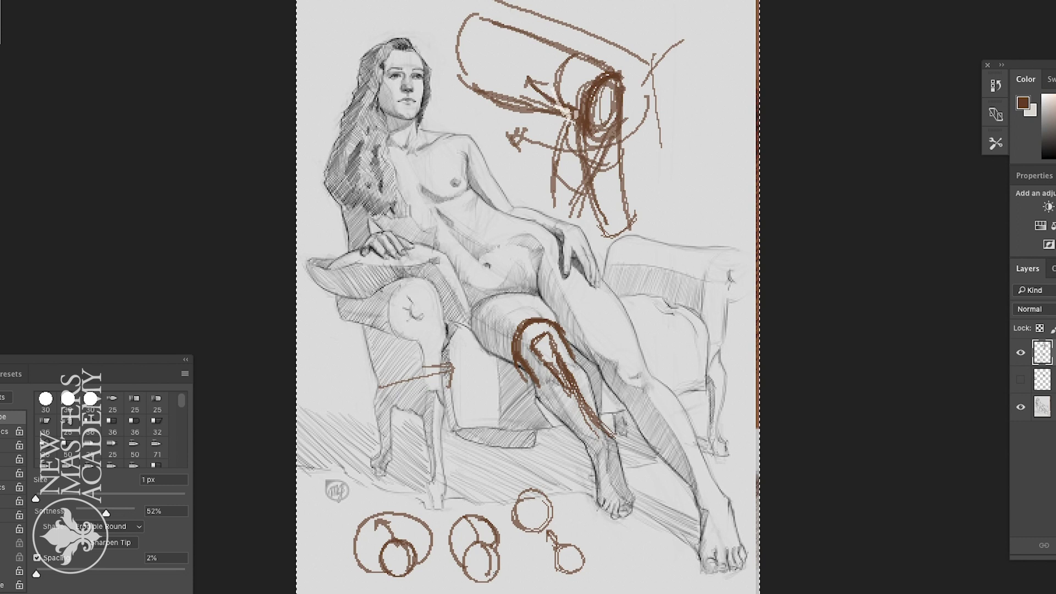
mouse_move(484, 544)
mouse_down()
mouse_move(483, 577)
mouse_move(500, 550)
mouse_up()
mouse_move(474, 506)
mouse_down()
mouse_move(453, 514)
mouse_move(457, 561)
mouse_up()
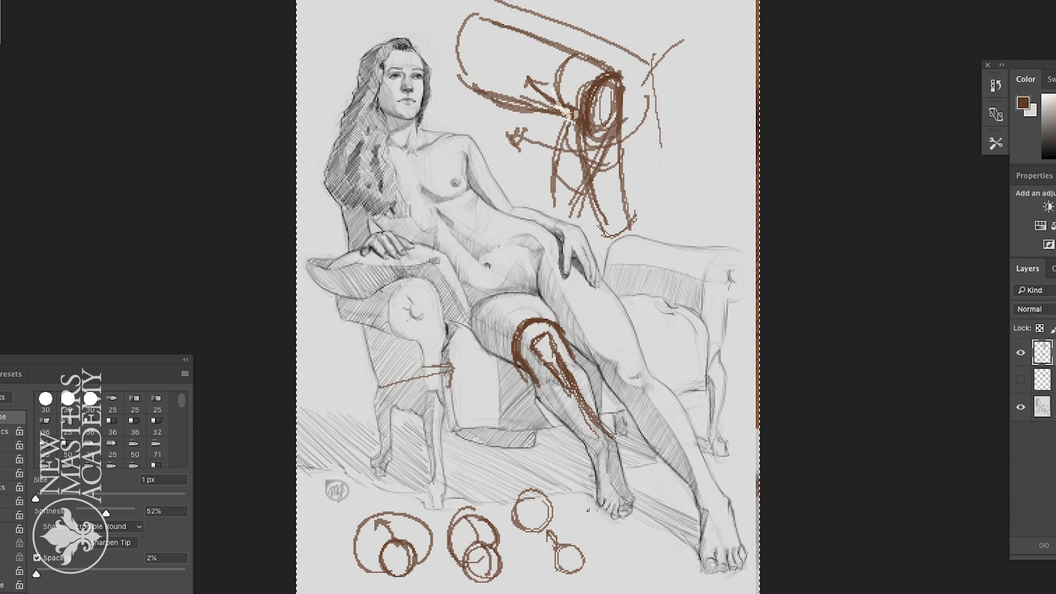
Step: Sketch a short cylinder projecting from a larger round form below the foot, and thicken the contours where the forms overlap
mouse_move(637, 555)
mouse_down()
mouse_move(623, 528)
mouse_move(607, 538)
mouse_move(627, 574)
mouse_up()
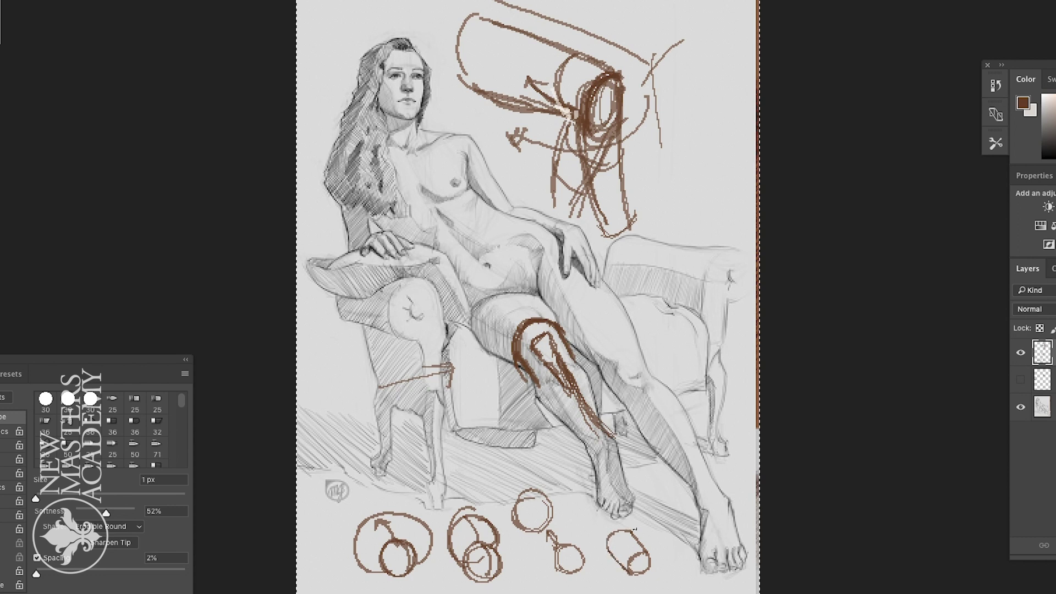
mouse_move(640, 535)
mouse_down()
mouse_move(635, 510)
mouse_move(597, 505)
mouse_move(581, 541)
mouse_move(611, 560)
mouse_up()
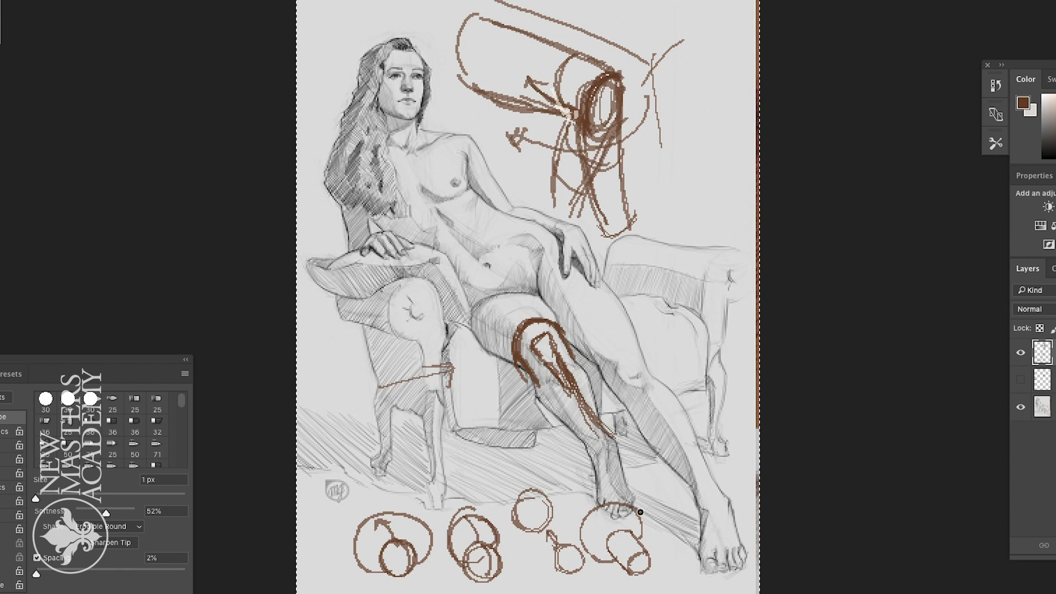
mouse_move(627, 502)
mouse_down()
mouse_move(601, 504)
mouse_move(584, 523)
mouse_move(603, 526)
mouse_move(604, 502)
mouse_move(643, 554)
mouse_up()
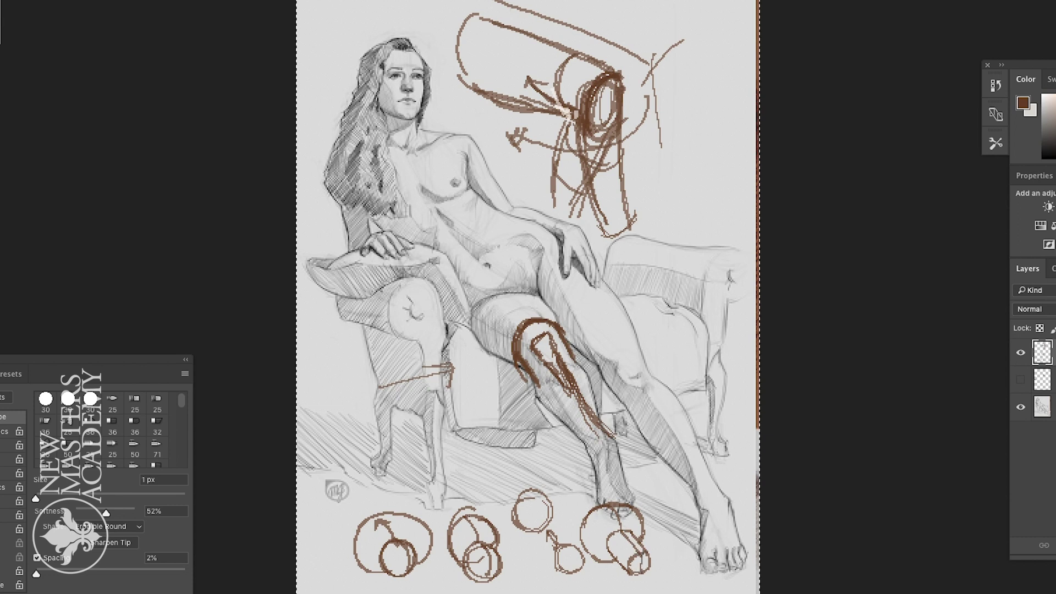
mouse_move(463, 517)
mouse_down()
mouse_move(491, 552)
mouse_move(494, 577)
mouse_up()
drag(619, 506, 622, 526)
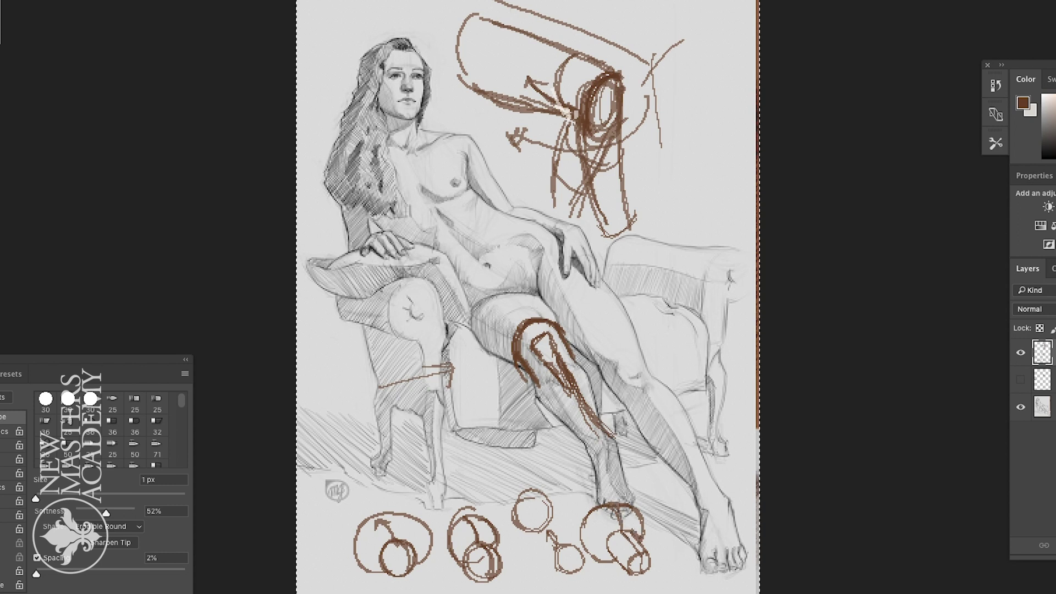
Step: Fill the large round form behind the small cylinder with magenta using a 10 px brush
click(1055, 99)
click(1055, 110)
drag(36, 498, 48, 498)
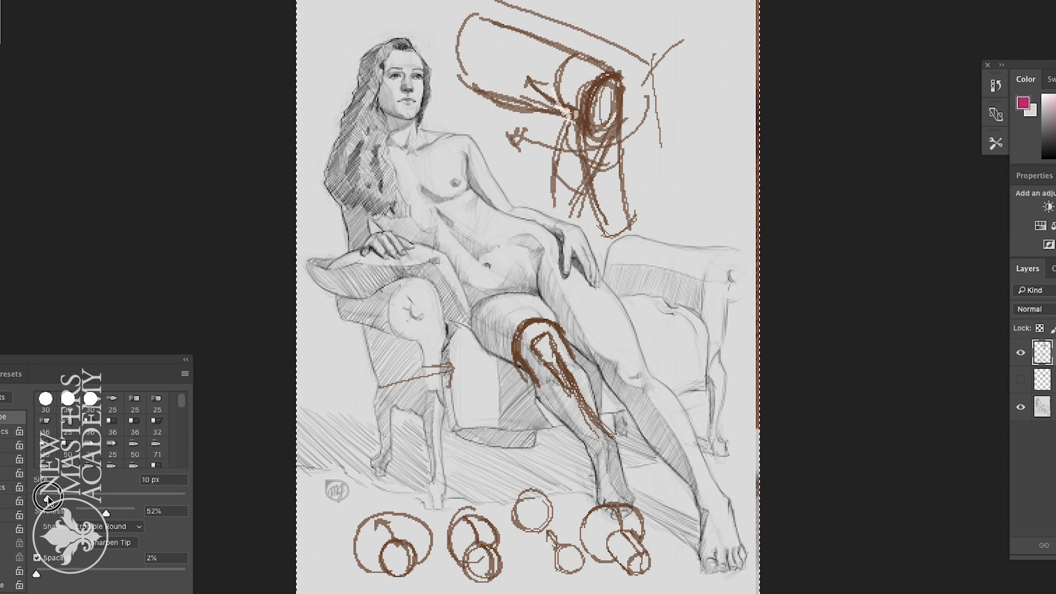
mouse_move(629, 531)
mouse_down()
mouse_move(600, 535)
mouse_move(608, 547)
mouse_move(588, 527)
mouse_move(596, 512)
mouse_move(632, 507)
mouse_up()
Step: Fill the projecting cylinder's side with pale pinkish grey using a 5 px brush
drag(47, 498, 41, 498)
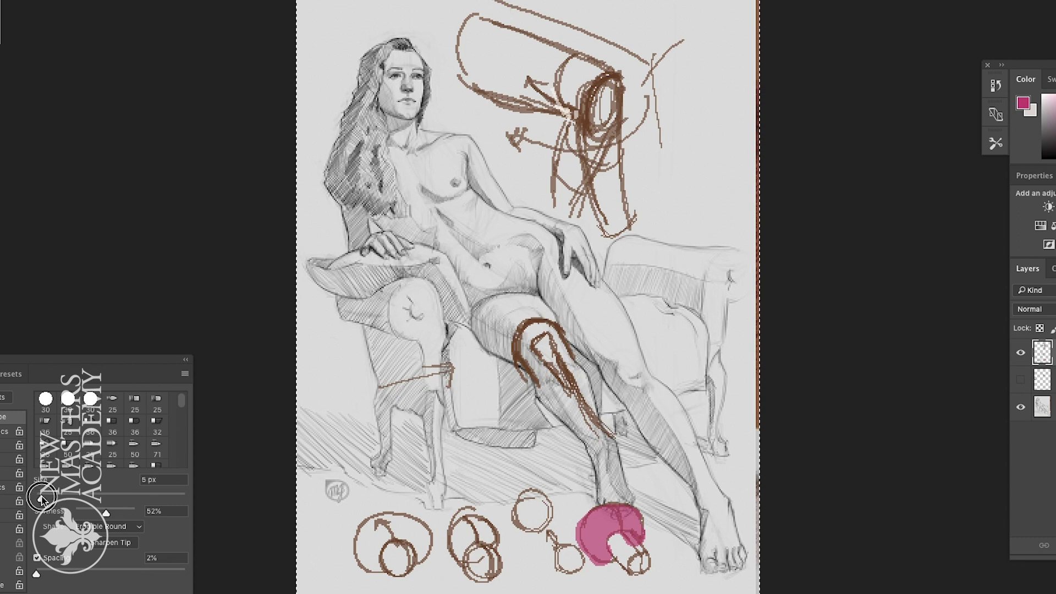
click(1049, 105)
mouse_move(628, 539)
mouse_down()
mouse_move(632, 547)
mouse_move(638, 538)
mouse_move(616, 541)
mouse_move(622, 530)
mouse_move(613, 542)
mouse_move(645, 542)
mouse_up()
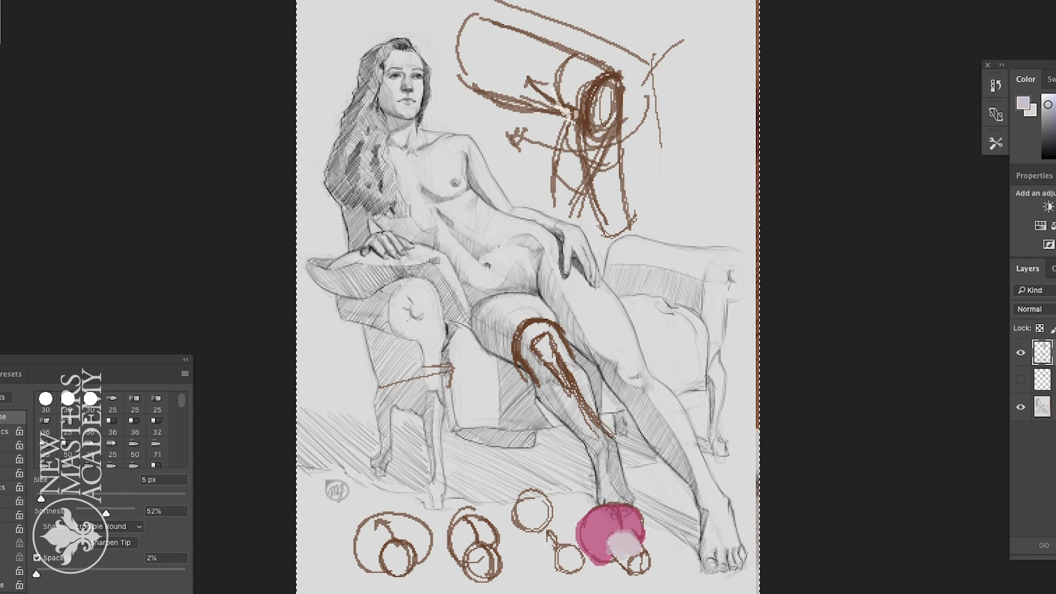
Step: Outline the edge where the cylinder overlaps the magenta form with white 1 px strokes
drag(41, 497, 34, 498)
drag(1049, 99, 1040, 82)
drag(630, 527, 602, 545)
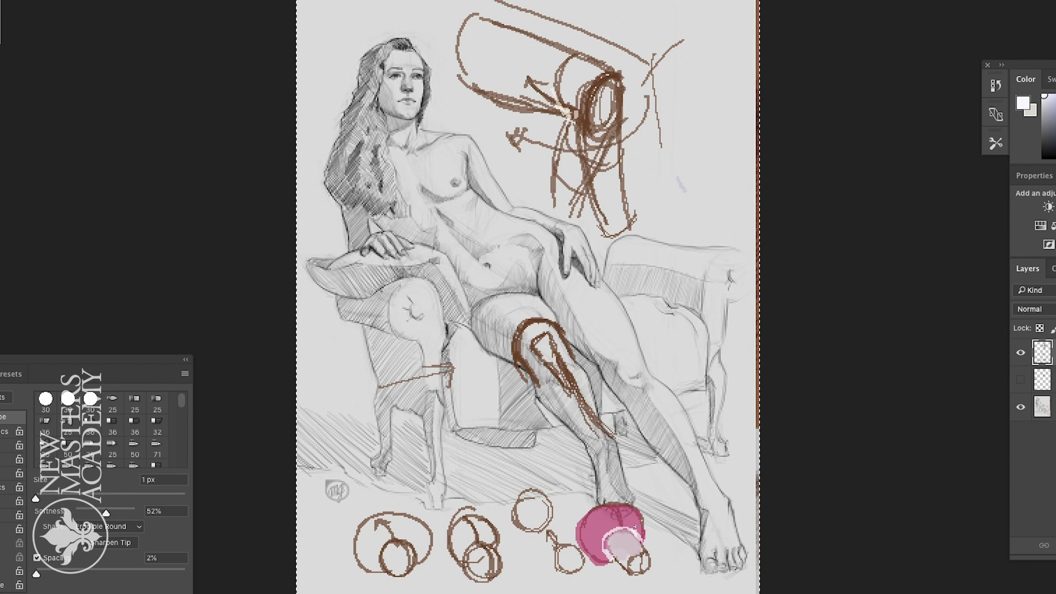
mouse_move(640, 534)
mouse_down()
mouse_move(614, 525)
mouse_move(605, 545)
mouse_up()
key(d)
mouse_move(642, 554)
mouse_down()
mouse_move(640, 571)
mouse_move(605, 505)
mouse_up()
Step: Outline the figure's bent knee and lower leg with 2 px golden-brown strokes, closing the kneecap with a curve across the shin
mouse_move(492, 267)
mouse_down()
mouse_move(464, 363)
mouse_move(482, 273)
mouse_up()
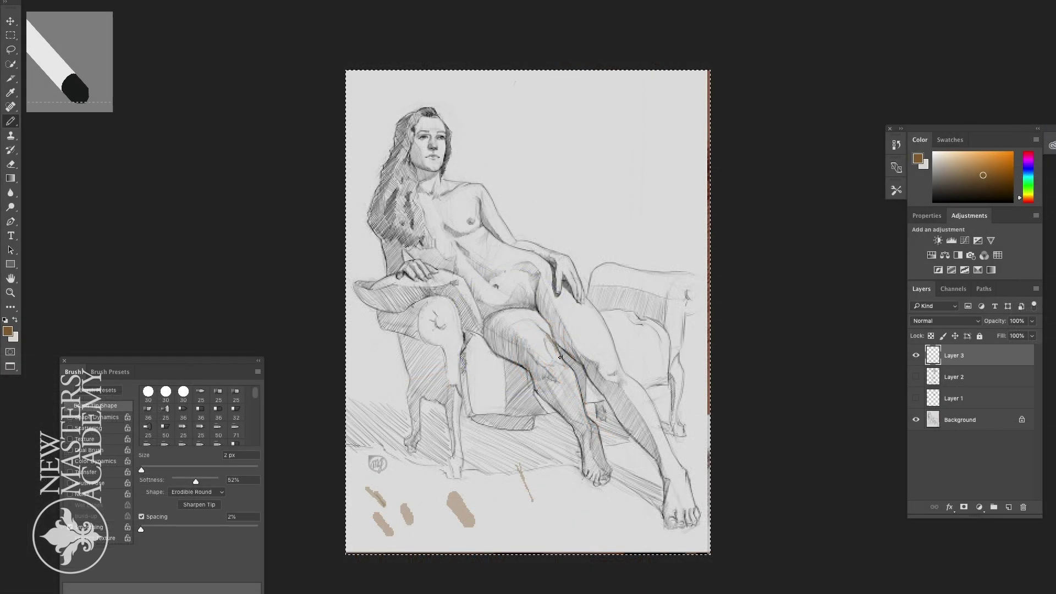
mouse_move(547, 333)
mouse_down()
mouse_move(561, 355)
mouse_move(538, 336)
mouse_move(524, 361)
mouse_up()
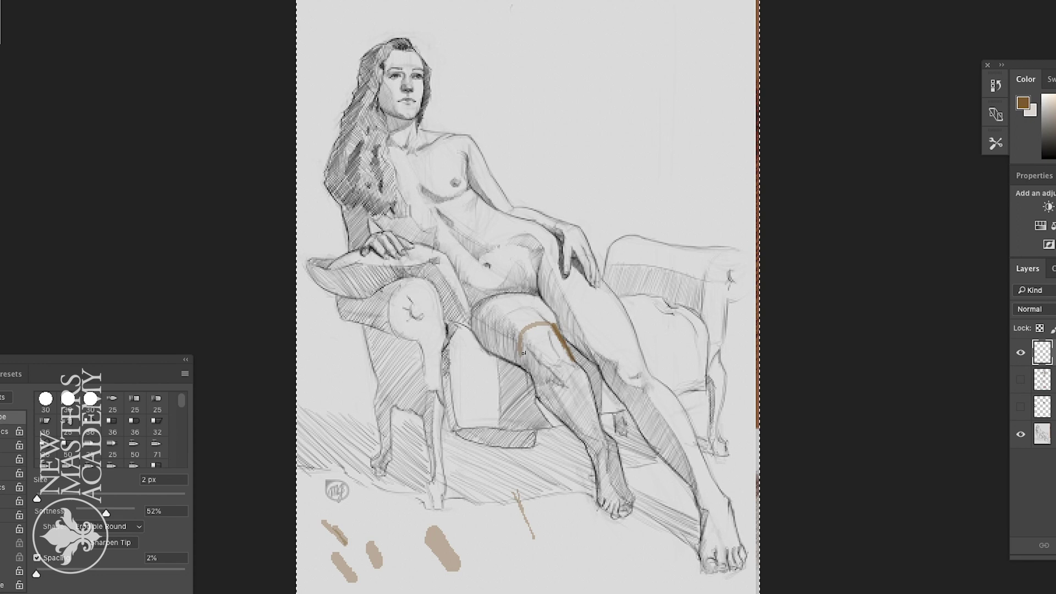
mouse_move(554, 328)
mouse_down()
mouse_move(526, 326)
mouse_move(517, 346)
mouse_move(525, 361)
mouse_move(521, 334)
mouse_move(519, 354)
mouse_move(565, 422)
mouse_up()
drag(570, 355, 611, 448)
drag(549, 396, 603, 449)
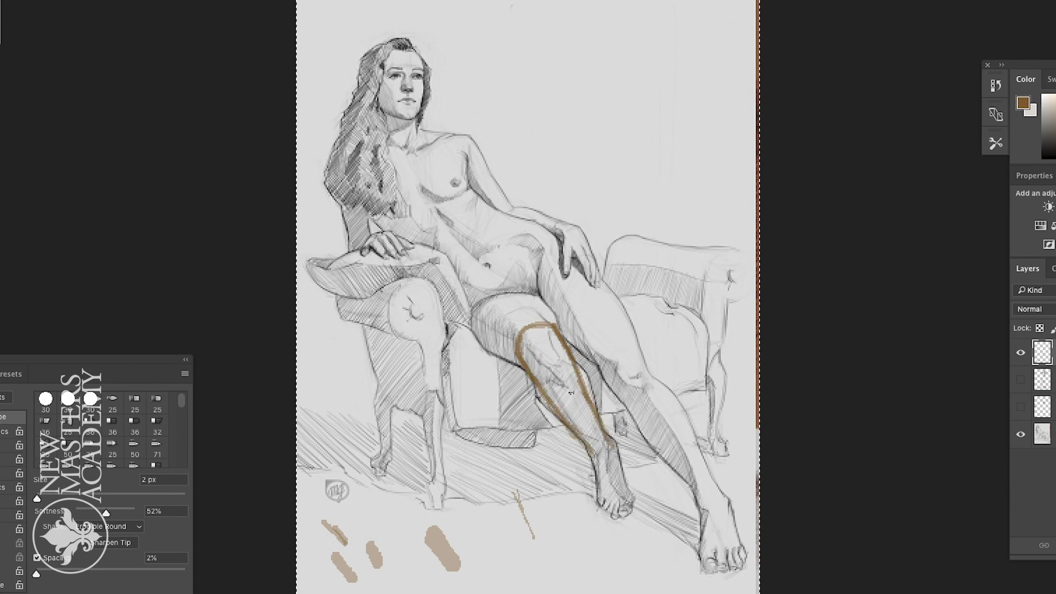
mouse_move(568, 366)
mouse_down()
mouse_move(536, 379)
mouse_move(550, 381)
mouse_up()
Step: Draw a bent-leg diagram above the figure, with a thigh cylinder, tapering lower leg, knee arc and cross-contours along the thigh
mouse_move(499, 7)
mouse_down()
mouse_move(606, 84)
mouse_move(460, 55)
mouse_move(467, 81)
mouse_move(589, 142)
mouse_up()
mouse_move(592, 65)
mouse_down()
mouse_move(621, 98)
mouse_move(613, 151)
mouse_up()
mouse_move(619, 97)
mouse_down()
mouse_move(615, 148)
mouse_move(581, 198)
mouse_up()
drag(620, 144, 576, 206)
drag(568, 130, 534, 208)
mouse_move(506, 13)
mouse_down()
mouse_move(611, 82)
mouse_move(576, 132)
mouse_up()
drag(613, 88, 579, 142)
drag(538, 110, 584, 58)
drag(488, 65, 530, 30)
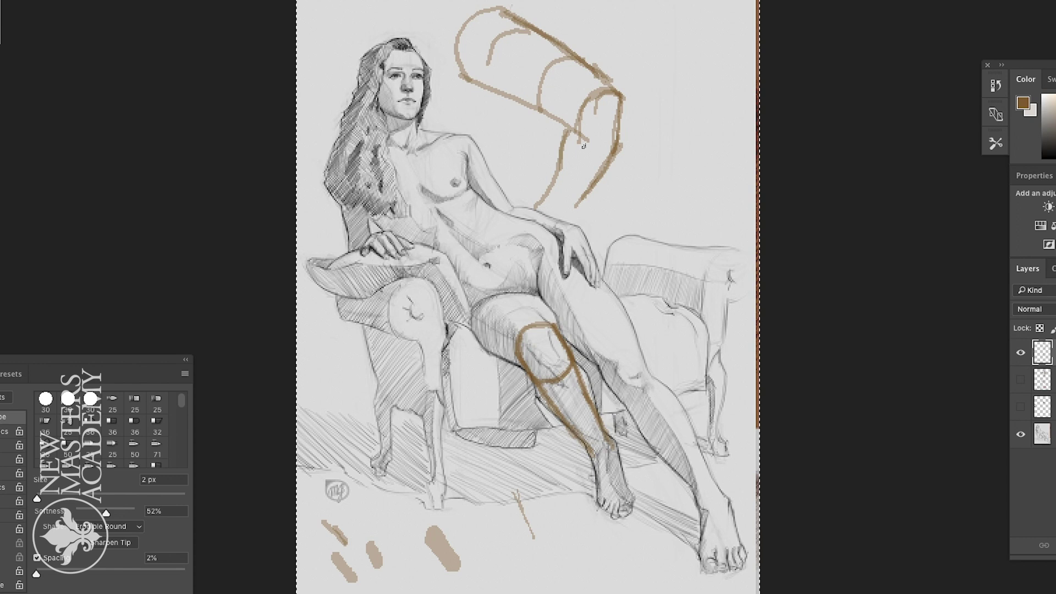
Step: Complete the diagram's knee ellipse and shin contours, and add three angled plane lines with an arrow pointing at the knee plane
mouse_move(617, 144)
mouse_down()
mouse_move(579, 144)
mouse_move(556, 170)
mouse_move(583, 206)
mouse_up()
mouse_move(471, 14)
mouse_down()
mouse_move(578, 83)
mouse_move(605, 129)
mouse_up()
drag(605, 165, 580, 190)
mouse_move(568, 15)
mouse_down()
mouse_move(650, 89)
mouse_move(652, 166)
mouse_move(611, 217)
mouse_up()
drag(625, 125, 621, 141)
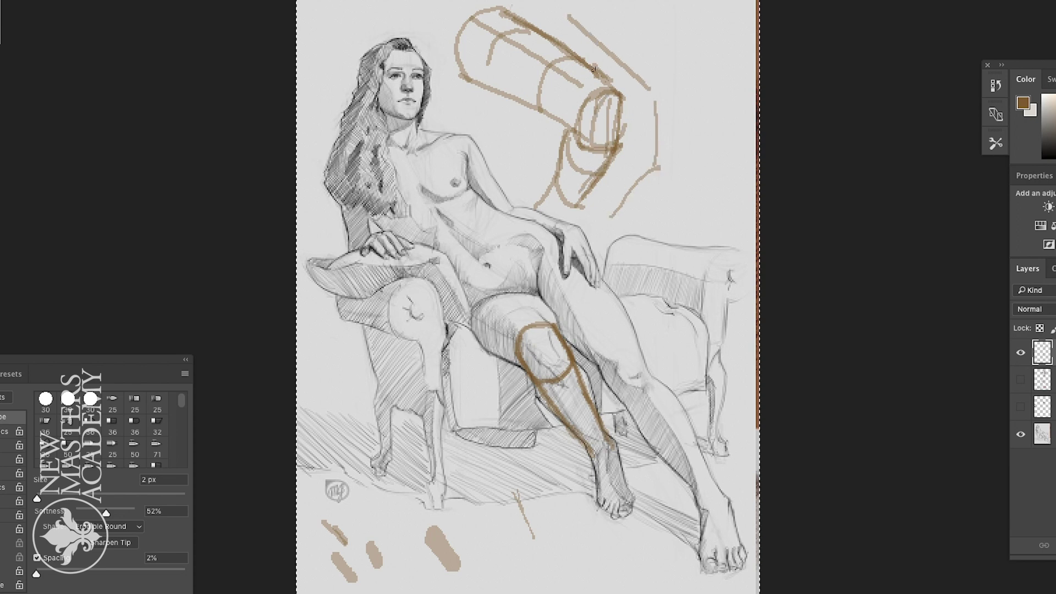
drag(658, 101, 658, 165)
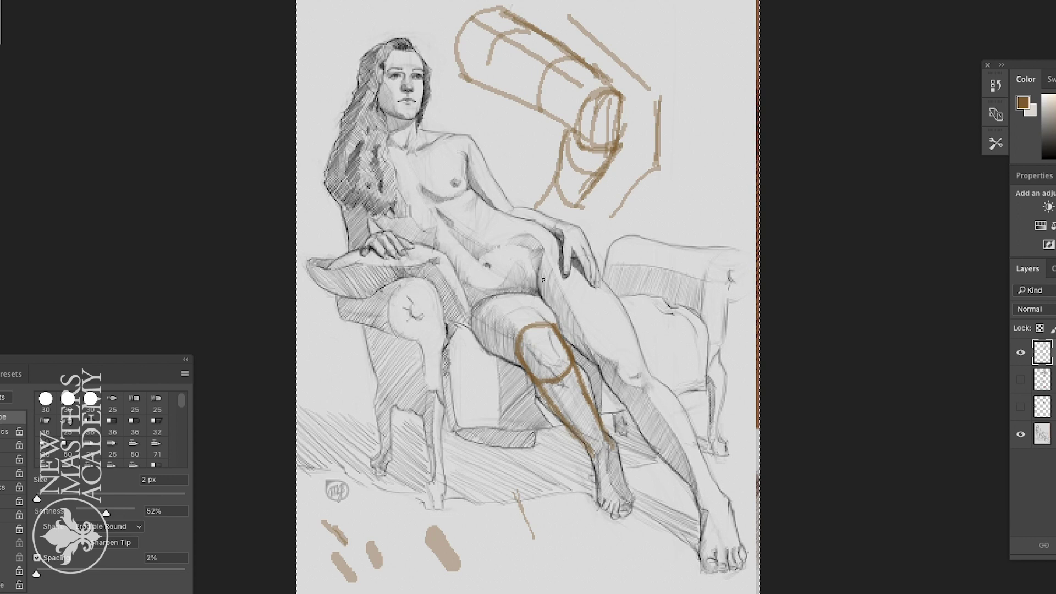
drag(732, 145, 678, 142)
drag(705, 132, 694, 154)
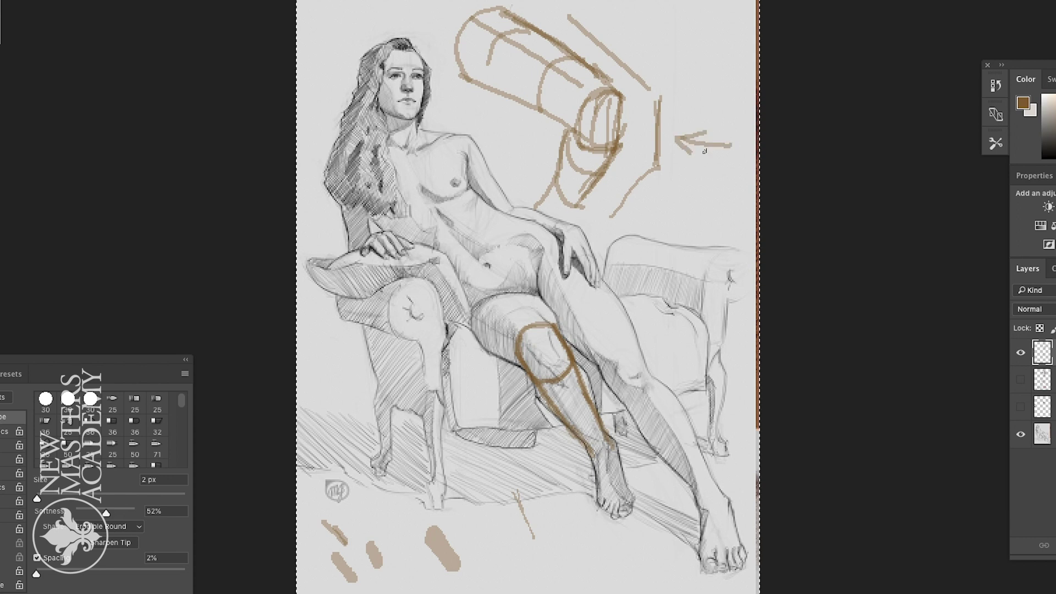
Step: Mark the front plane and shin cross-contours on the figure's knee and lower leg, and reinforce the diagram's upper and lower plane lines
drag(538, 332, 542, 357)
drag(548, 330, 555, 368)
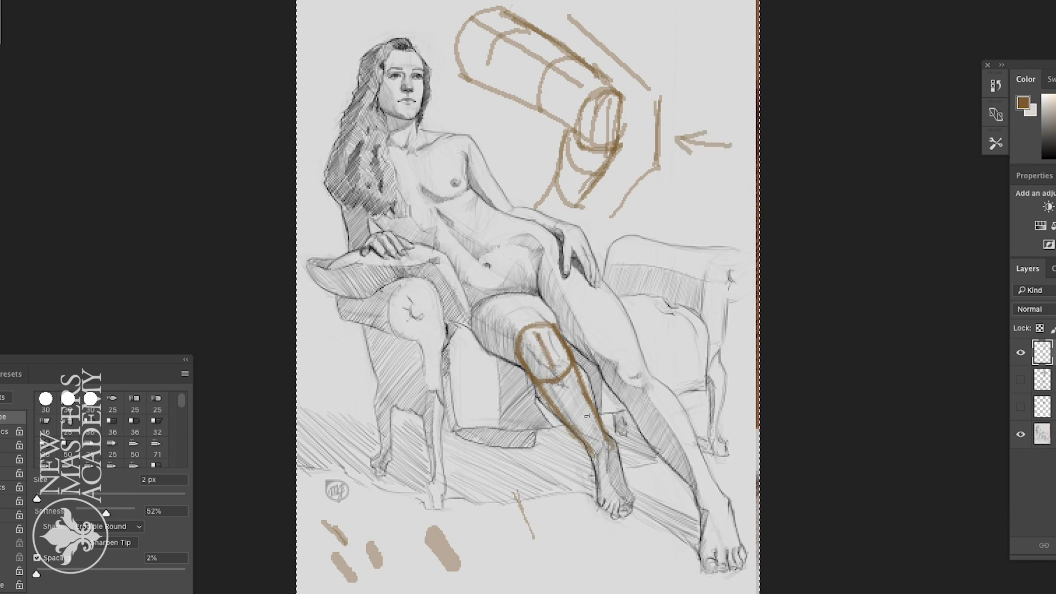
drag(656, 182, 605, 240)
drag(590, 393, 558, 412)
drag(603, 417, 587, 444)
drag(668, 101, 563, 13)
mouse_move(552, 307)
mouse_down()
mouse_move(499, 316)
mouse_move(531, 315)
mouse_move(486, 336)
mouse_up()
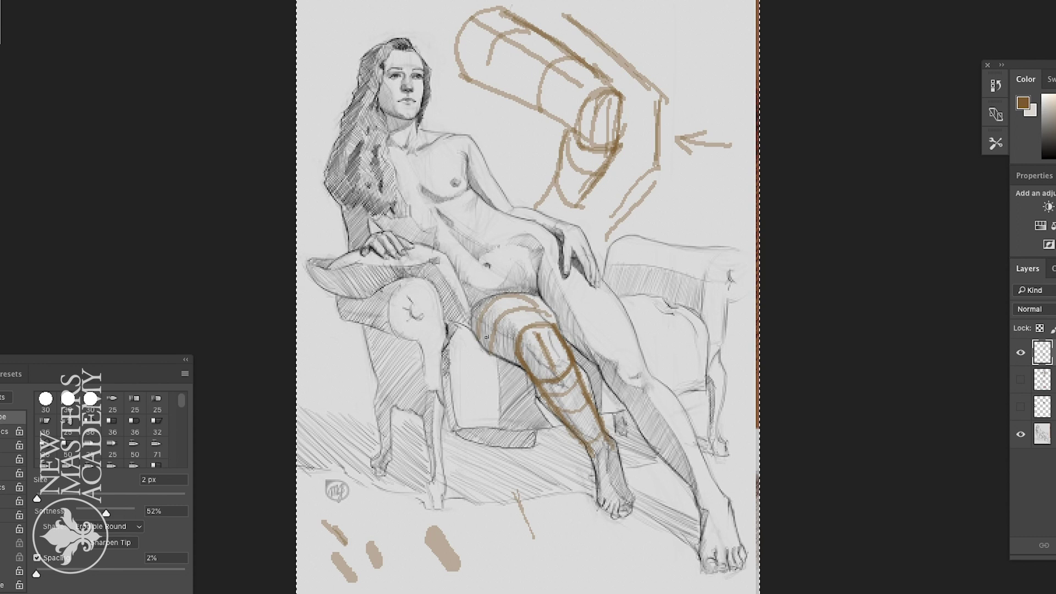
key(alt+super+z)
key(alt+super+z)
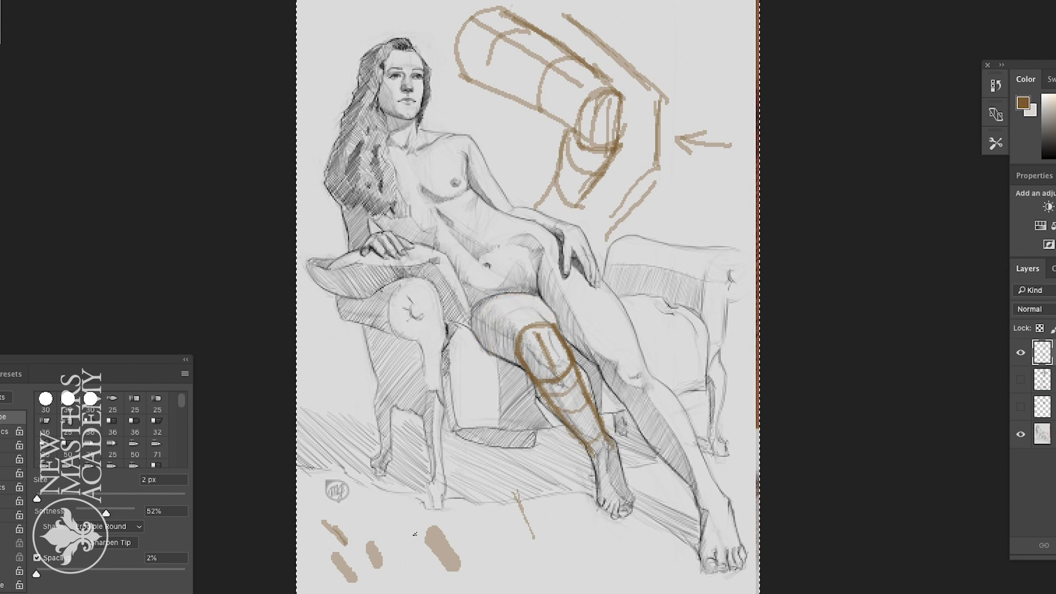
Step: Sketch a small cylinder projecting from a larger round form below the foot, and darken the knee ellipse in the leg diagram
mouse_move(605, 552)
mouse_down()
mouse_move(577, 572)
mouse_move(605, 557)
mouse_up()
mouse_move(558, 512)
mouse_down()
mouse_move(600, 550)
mouse_move(578, 565)
mouse_move(599, 575)
mouse_move(601, 549)
mouse_move(586, 580)
mouse_up()
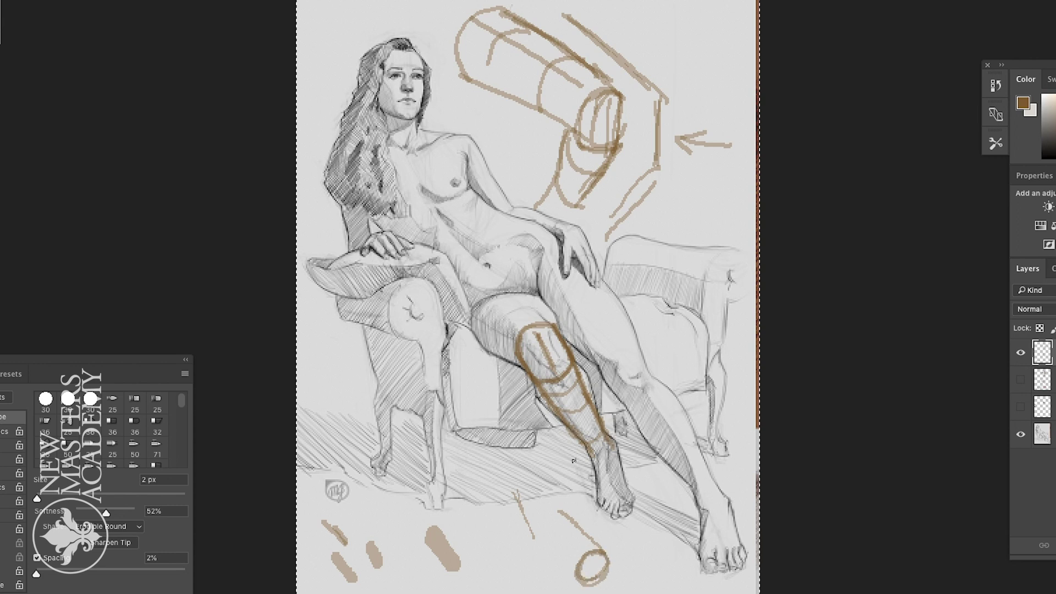
mouse_move(616, 107)
mouse_down()
mouse_move(602, 146)
mouse_move(624, 109)
mouse_up()
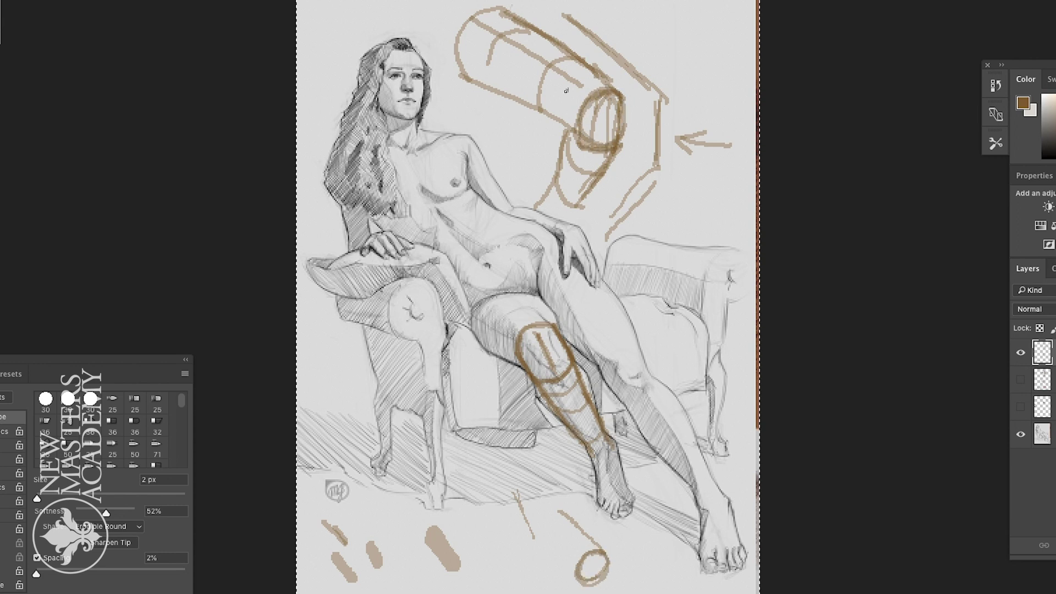
mouse_move(583, 579)
mouse_down()
mouse_move(550, 543)
mouse_move(555, 553)
mouse_up()
mouse_move(574, 513)
mouse_down()
mouse_move(541, 531)
mouse_move(548, 550)
mouse_up()
mouse_move(601, 577)
mouse_down()
mouse_move(598, 552)
mouse_move(559, 524)
mouse_move(556, 535)
mouse_move(514, 515)
mouse_move(547, 569)
mouse_up()
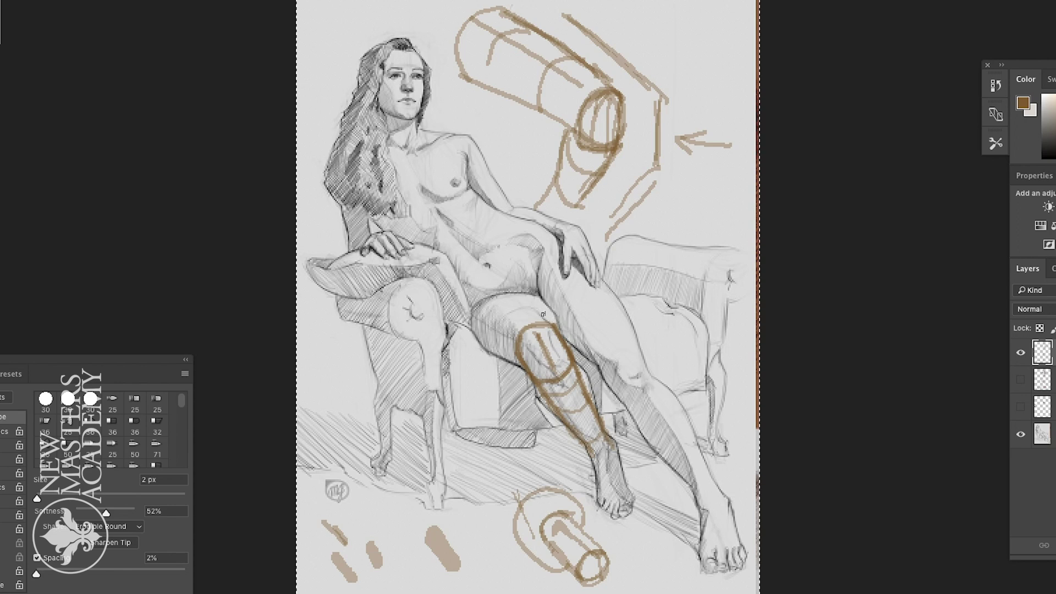
Step: Outline the figure's thigh as a large rounded form behind the knee, and thicken the large round form in the lower cylinder diagram
mouse_move(535, 309)
mouse_down()
mouse_move(504, 314)
mouse_move(531, 310)
mouse_move(505, 303)
mouse_move(526, 373)
mouse_move(469, 333)
mouse_move(502, 357)
mouse_move(473, 334)
mouse_up()
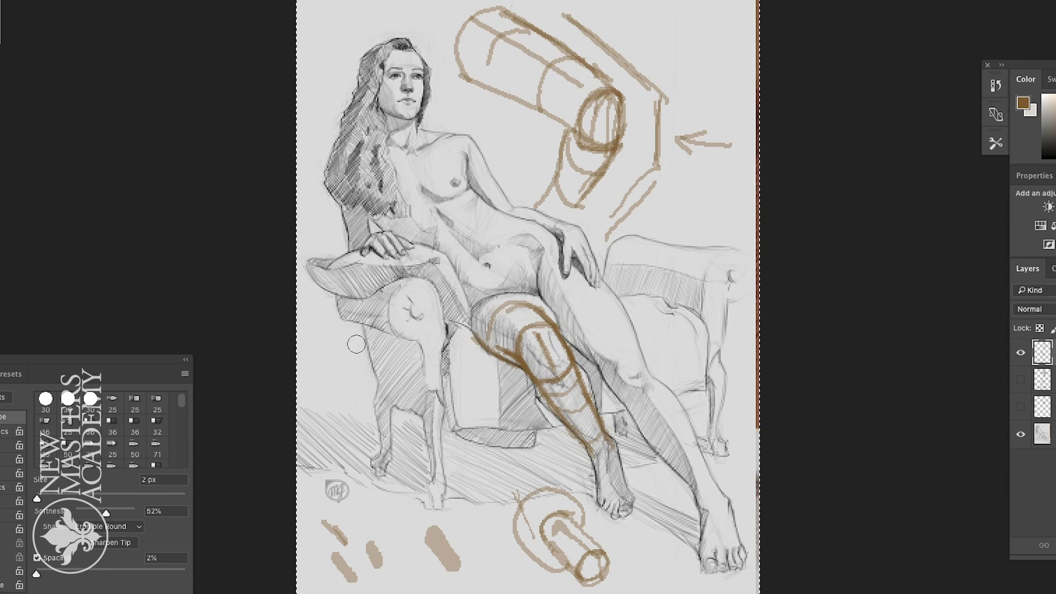
mouse_move(490, 315)
mouse_down()
mouse_move(488, 335)
mouse_move(500, 308)
mouse_move(526, 306)
mouse_move(495, 331)
mouse_move(495, 312)
mouse_move(485, 321)
mouse_move(513, 299)
mouse_up()
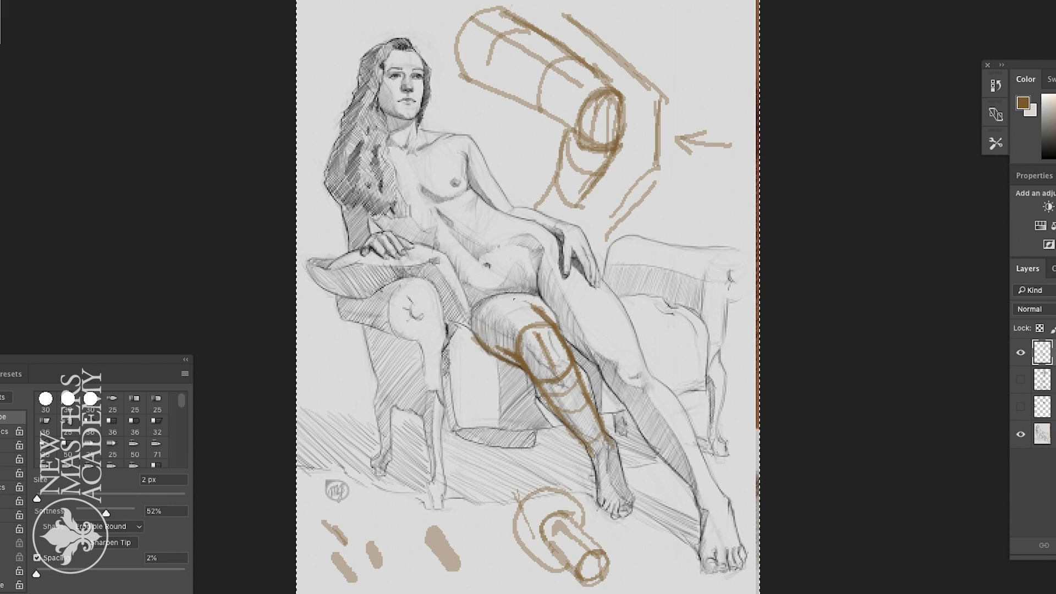
mouse_move(539, 294)
mouse_down()
mouse_move(496, 290)
mouse_move(478, 301)
mouse_move(471, 320)
mouse_move(502, 356)
mouse_move(470, 326)
mouse_move(478, 302)
mouse_move(532, 291)
mouse_move(557, 307)
mouse_move(561, 328)
mouse_move(551, 303)
mouse_move(521, 291)
mouse_move(480, 297)
mouse_move(470, 311)
mouse_move(483, 344)
mouse_move(525, 362)
mouse_move(499, 353)
mouse_up()
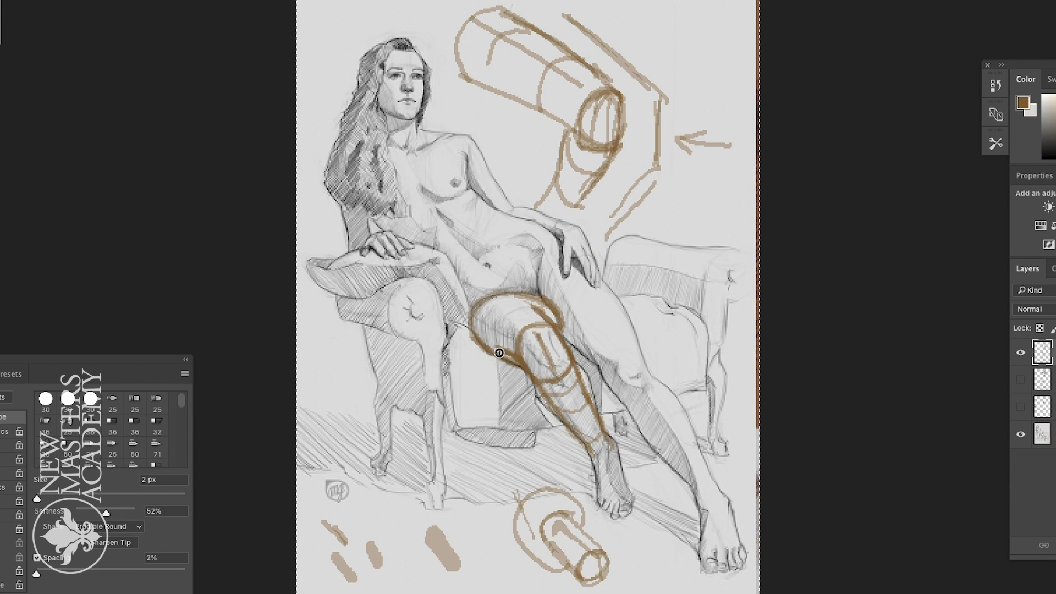
mouse_move(585, 525)
mouse_down()
mouse_move(556, 488)
mouse_move(513, 507)
mouse_move(533, 552)
mouse_move(561, 559)
mouse_move(511, 506)
mouse_up()
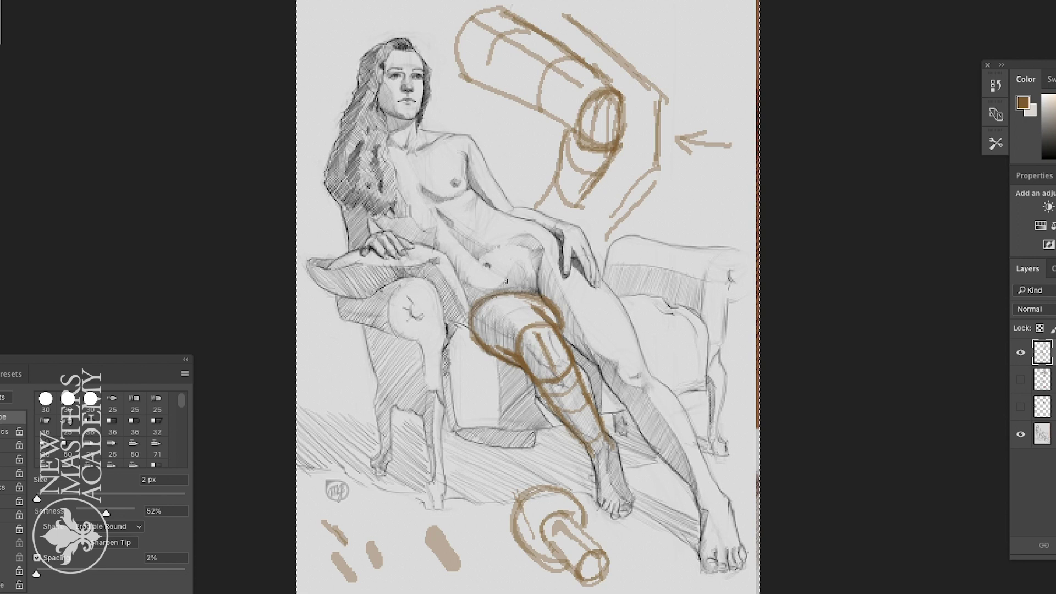
Step: Shade the figure's thigh behind the knee and the side of the small lower cylinder with light tan
alt+click(529, 302)
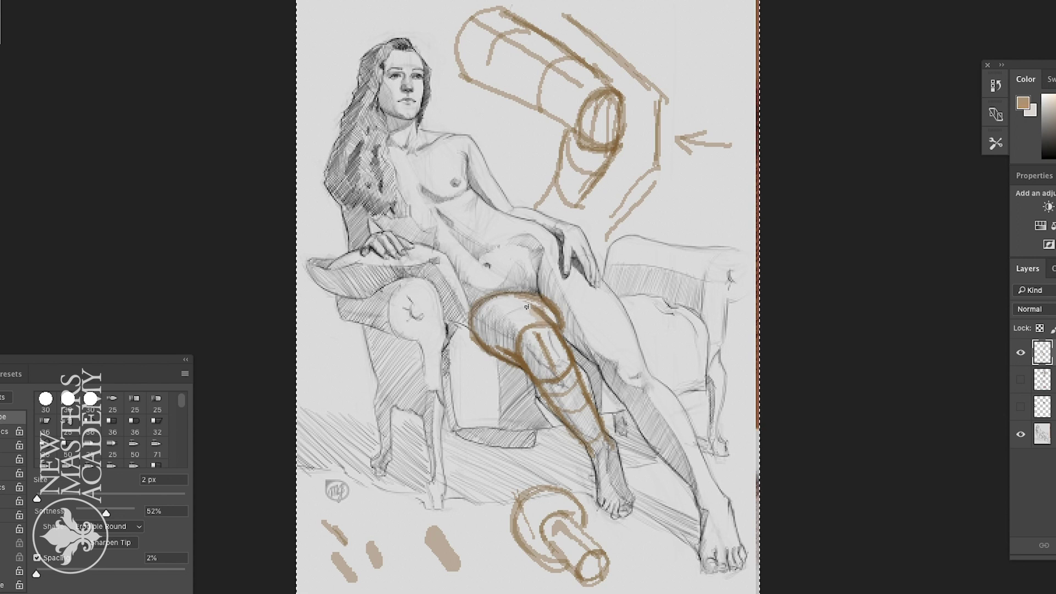
mouse_move(518, 303)
mouse_down()
mouse_move(528, 311)
mouse_move(502, 311)
mouse_move(484, 330)
mouse_move(520, 349)
mouse_up()
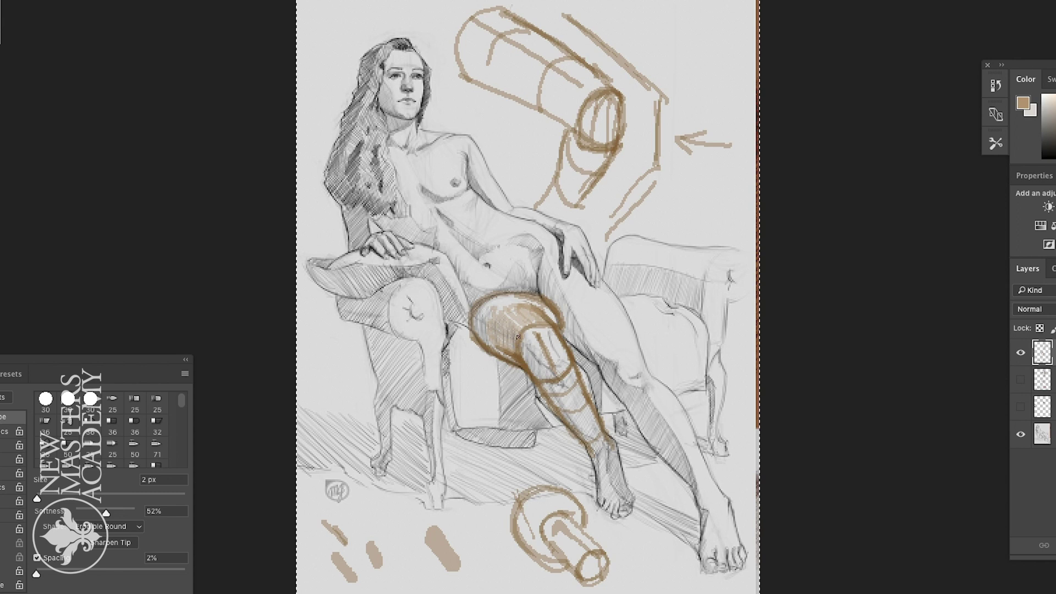
mouse_move(579, 520)
mouse_down()
mouse_move(592, 542)
mouse_move(583, 548)
mouse_move(550, 531)
mouse_move(567, 557)
mouse_up()
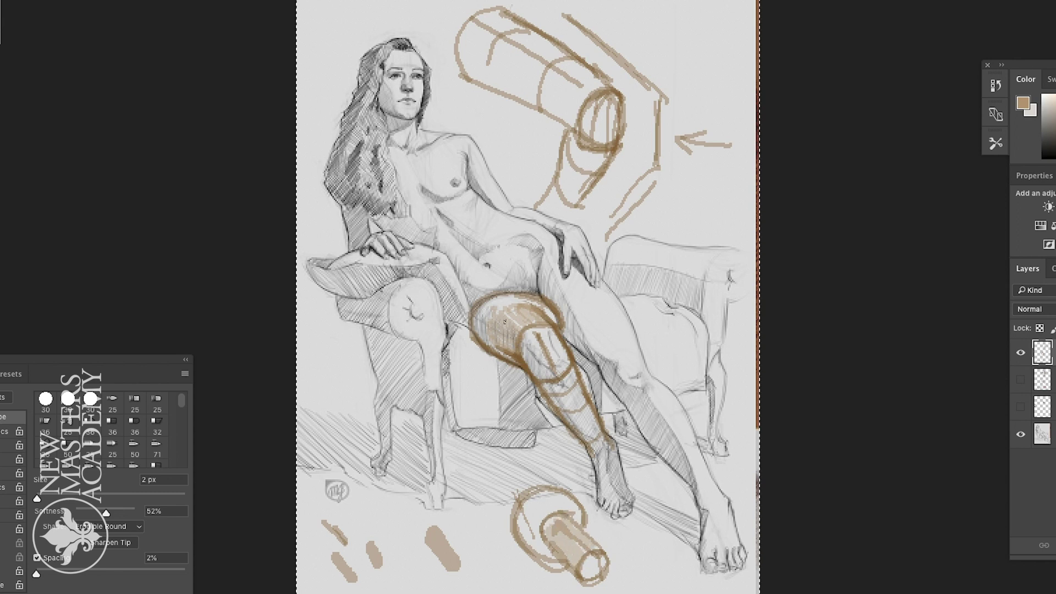
Step: Fill the small cylinder's end and the front plane of the figure's knee with light green
click(1055, 144)
click(1055, 98)
click(1055, 99)
drag(600, 553, 582, 573)
mouse_move(553, 329)
mouse_down()
mouse_move(566, 365)
mouse_move(537, 329)
mouse_move(528, 361)
mouse_move(554, 334)
mouse_up()
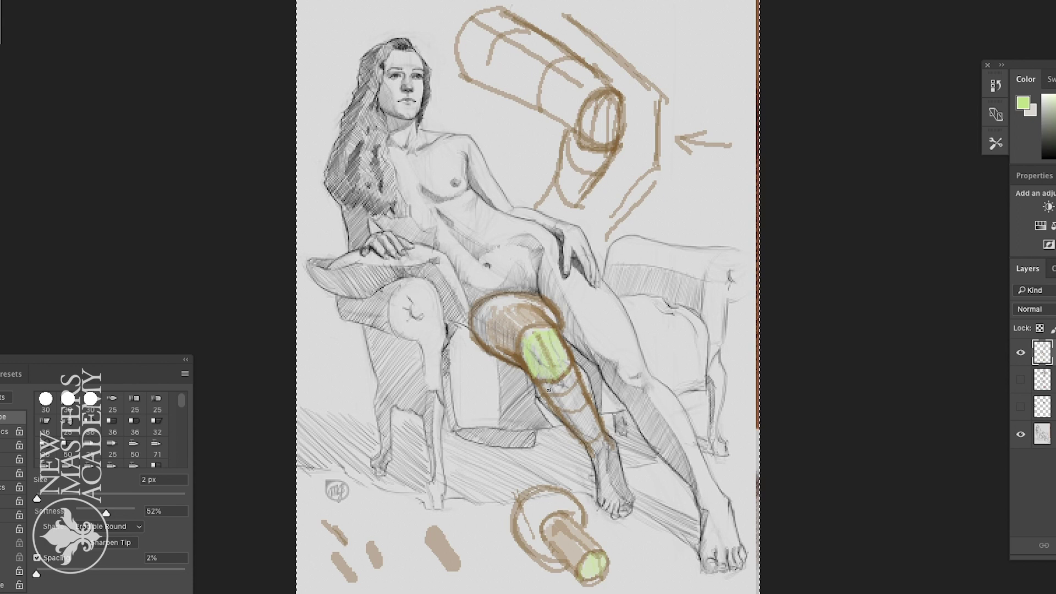
Step: Circle the area beneath the thigh beside the knee and add an arrow over the chair in light green, and select dark olive green
mouse_move(512, 345)
mouse_down()
mouse_move(486, 342)
mouse_move(469, 374)
mouse_up()
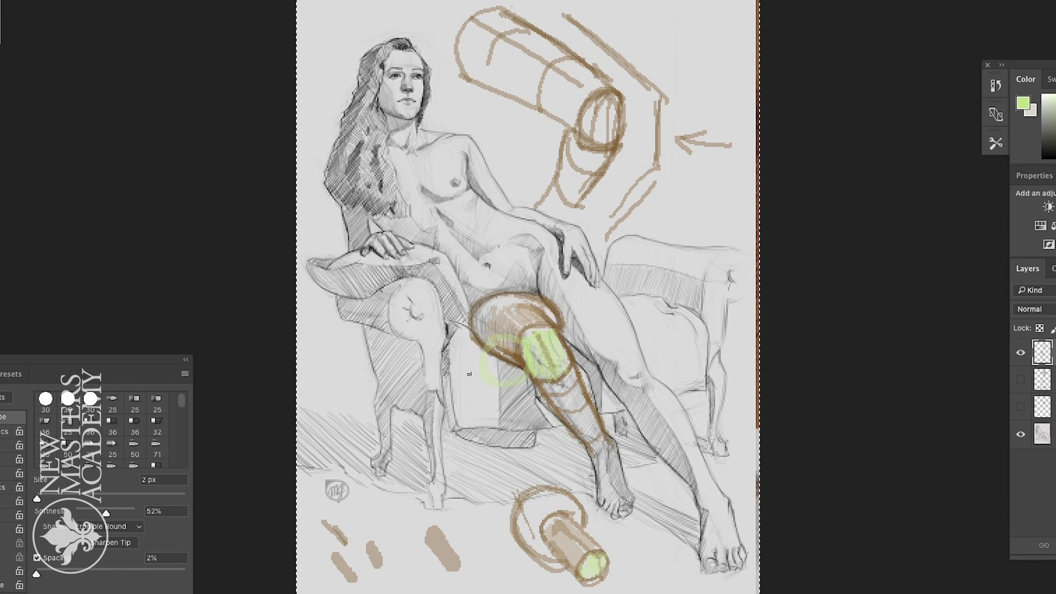
drag(682, 337, 668, 355)
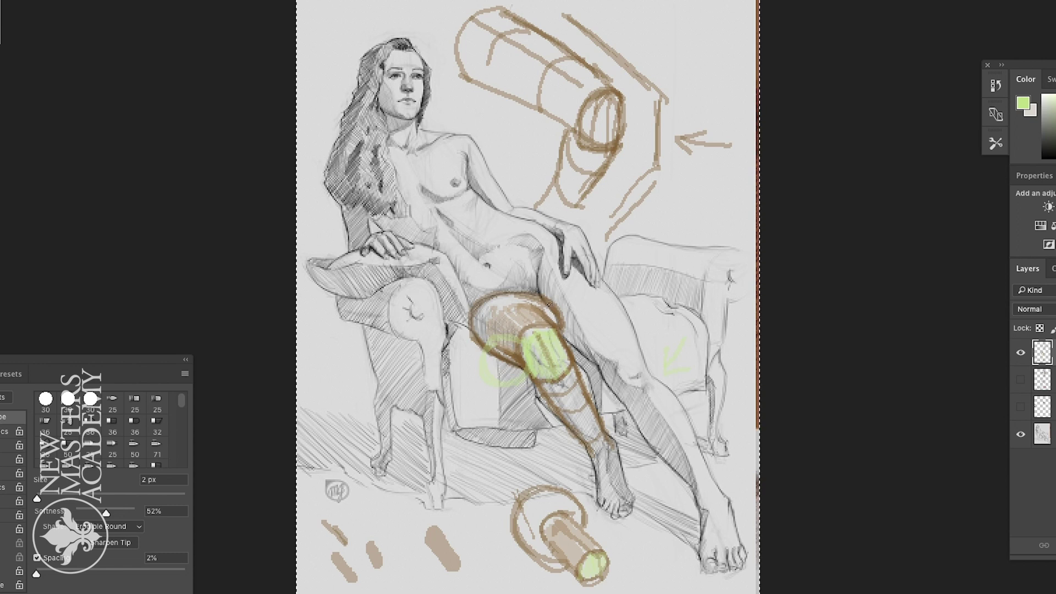
click(1054, 134)
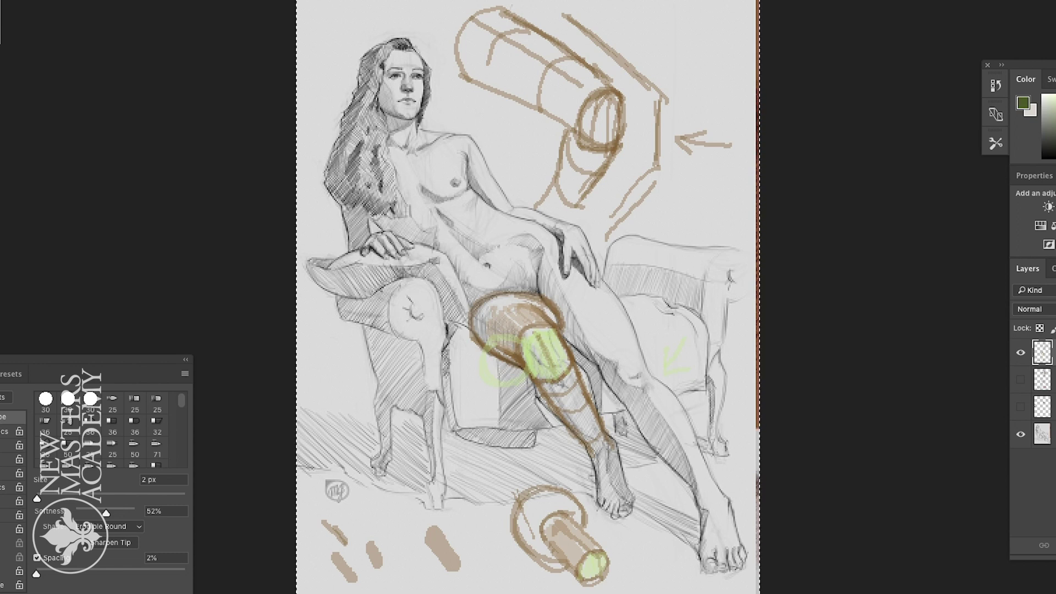
Step: Set the brush size to 1 px, and hide the current annotation layer and add a new empty layer above it
drag(37, 498, 34, 499)
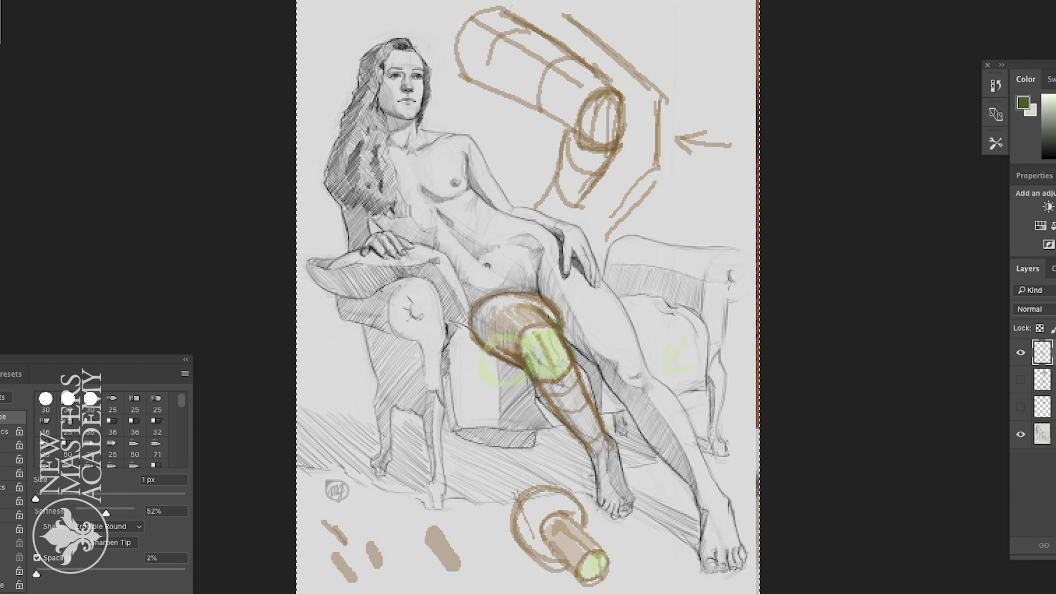
click(1021, 355)
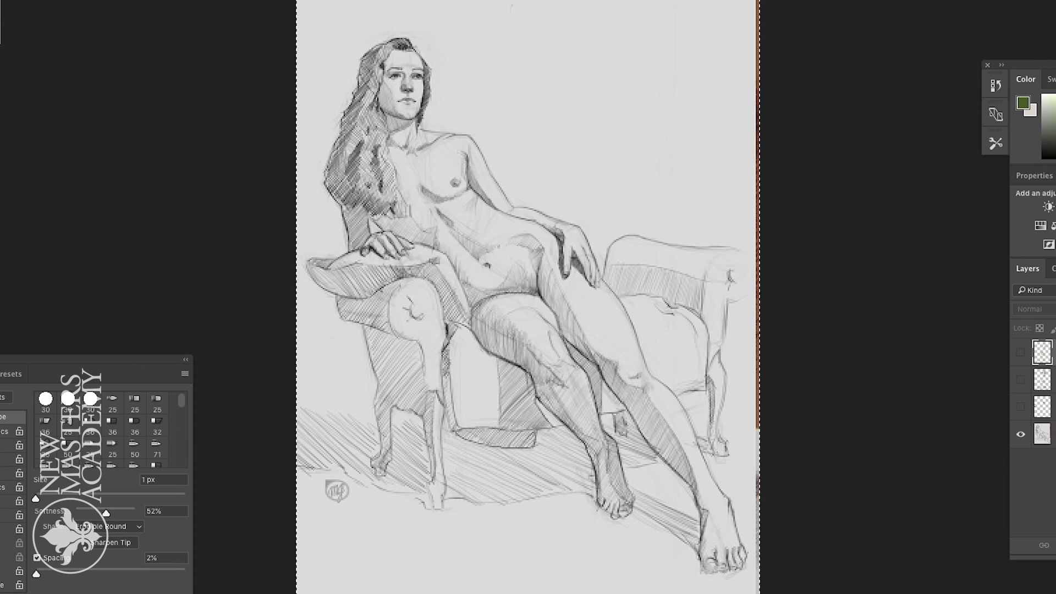
key(ctrl+shift+alt+n)
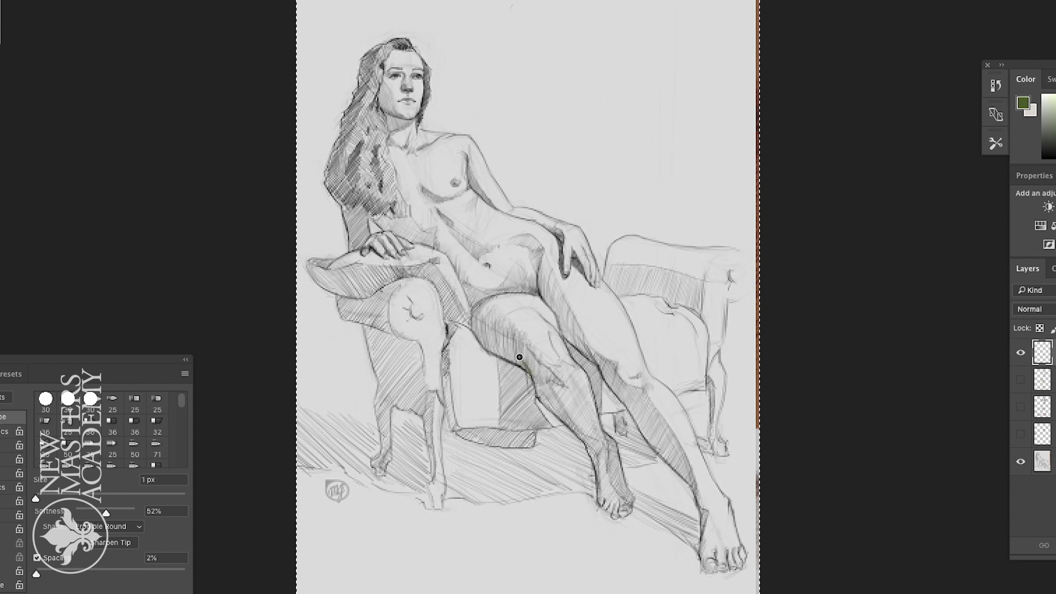
Step: Draw dark green accents on both edges of the bent leg's knee, and undo the last strokes along the extended leg's shin
drag(529, 371, 535, 382)
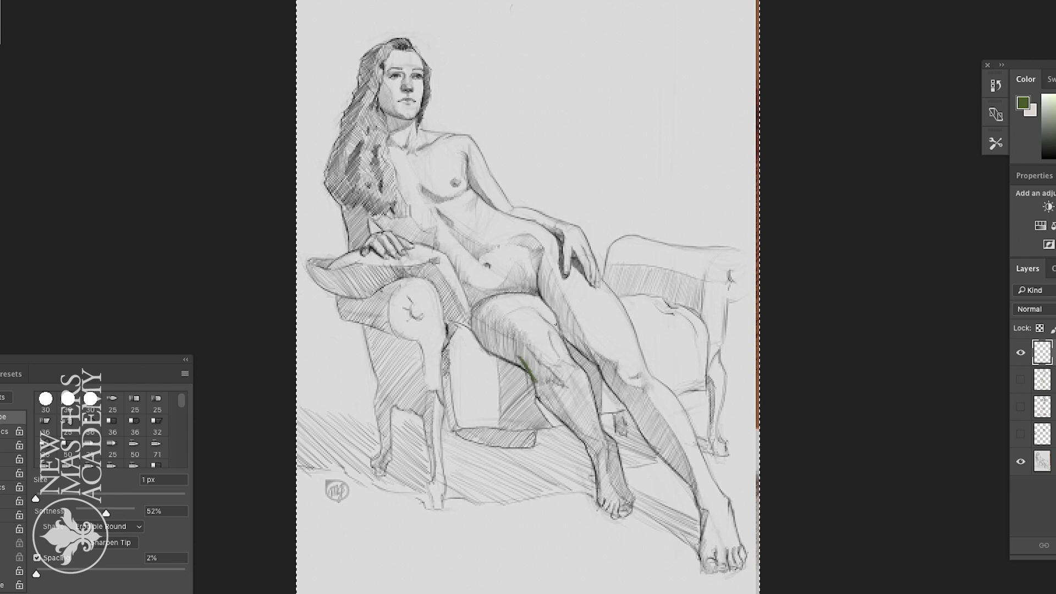
drag(561, 329, 545, 319)
drag(649, 402, 681, 447)
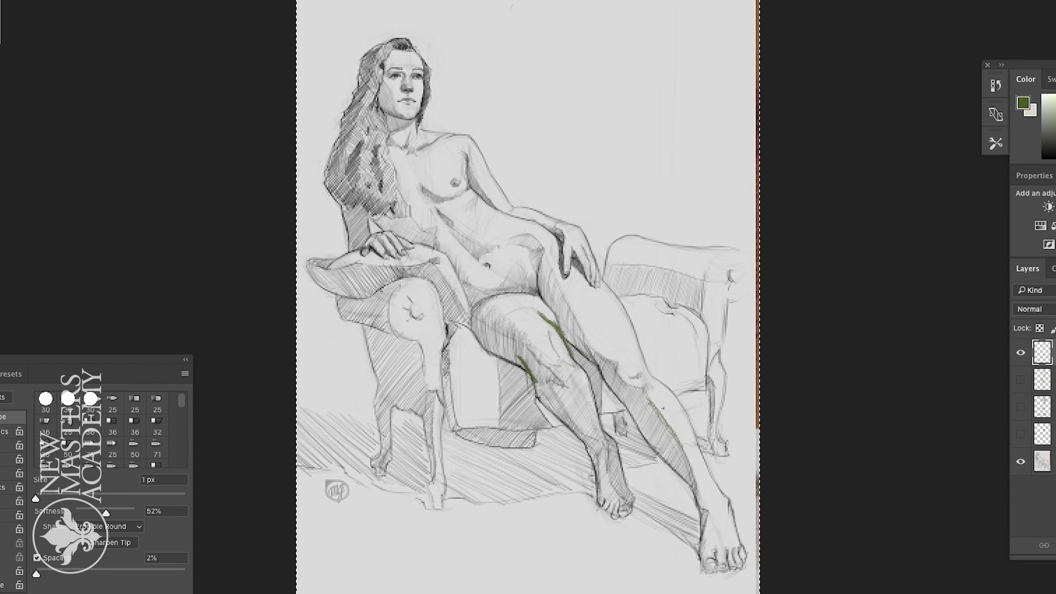
click(0, 0)
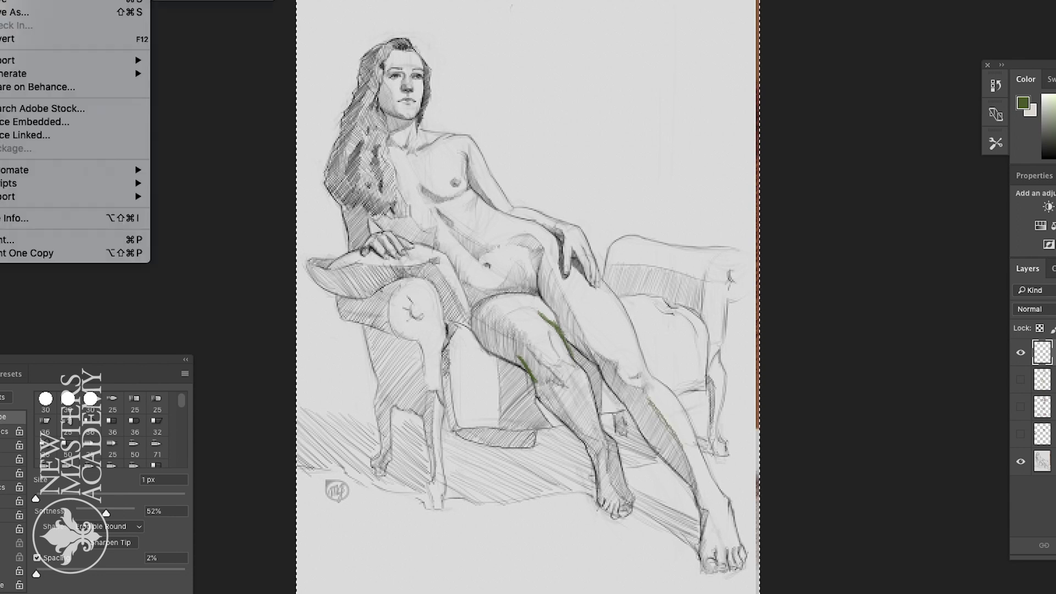
click(33, 0)
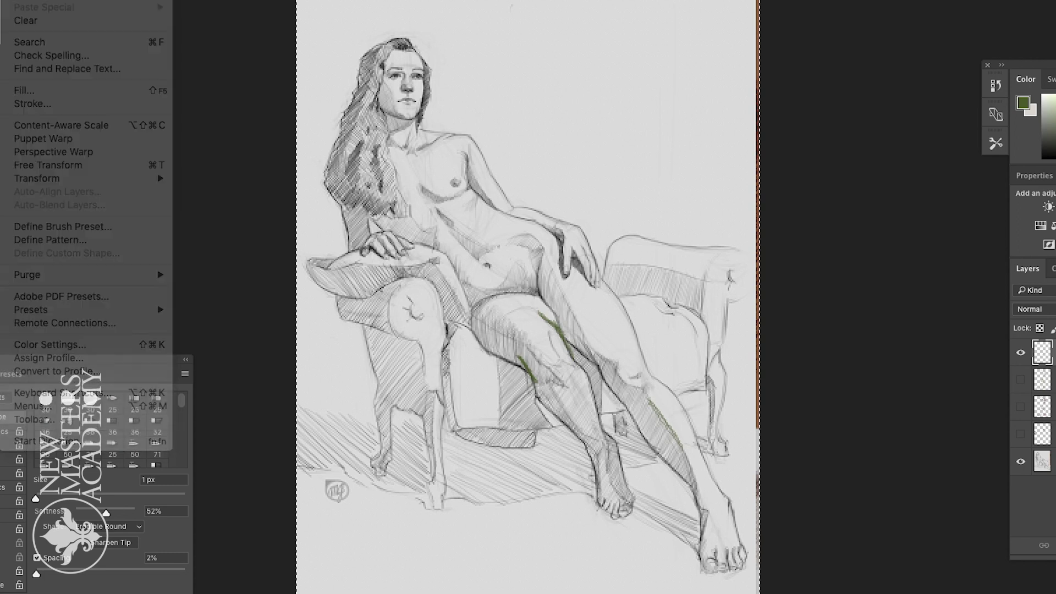
click(21, 0)
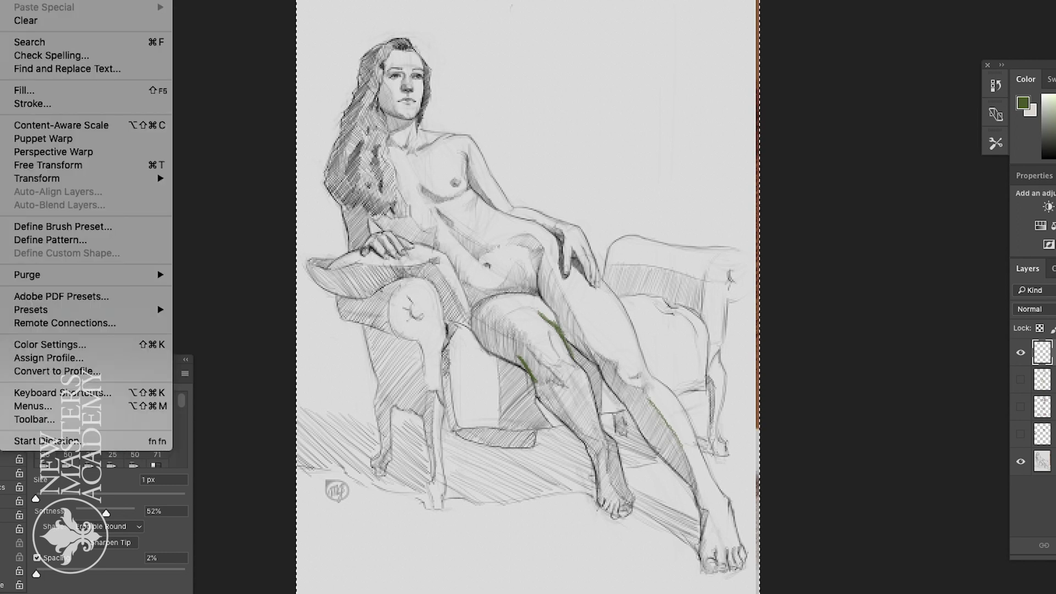
click(33, 0)
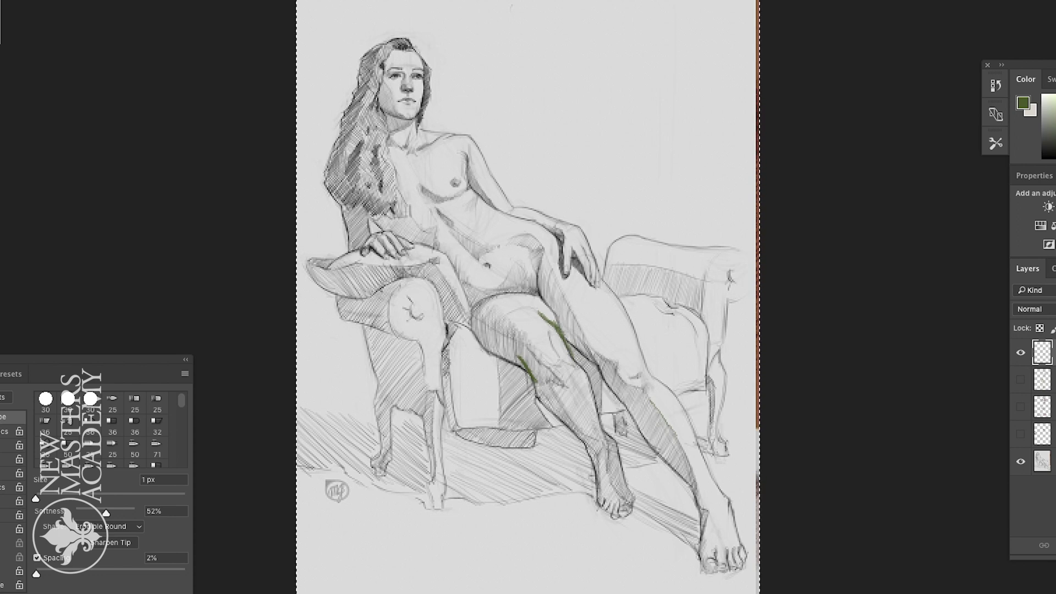
Step: Try downward-bowing cross-contour lines across the extended leg from ankle to above the knee, and undo them
mouse_move(694, 488)
mouse_down()
mouse_move(712, 477)
mouse_move(707, 445)
mouse_move(677, 408)
mouse_up()
mouse_move(648, 388)
mouse_down()
mouse_move(629, 373)
mouse_move(638, 341)
mouse_up()
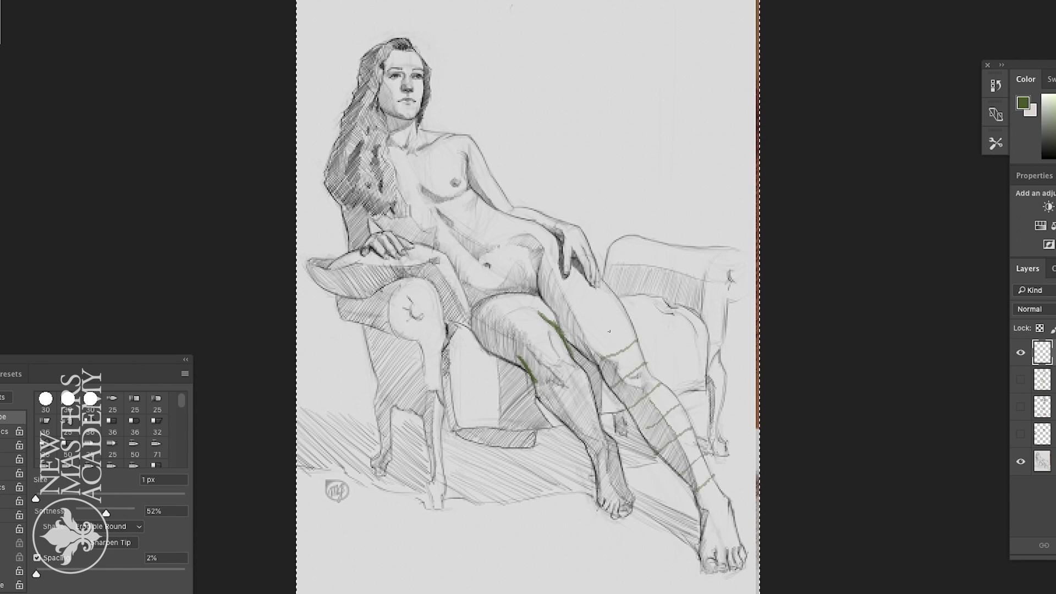
click(10, 1)
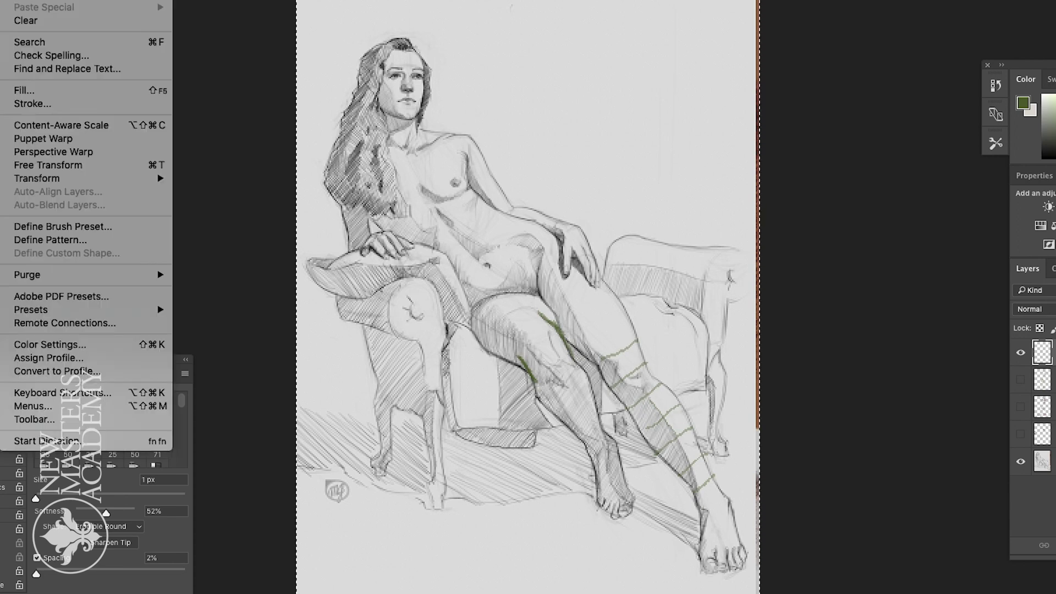
click(28, 1)
click(10, 1)
key(super+z)
key(super+z)
key(super+z)
key(super+z)
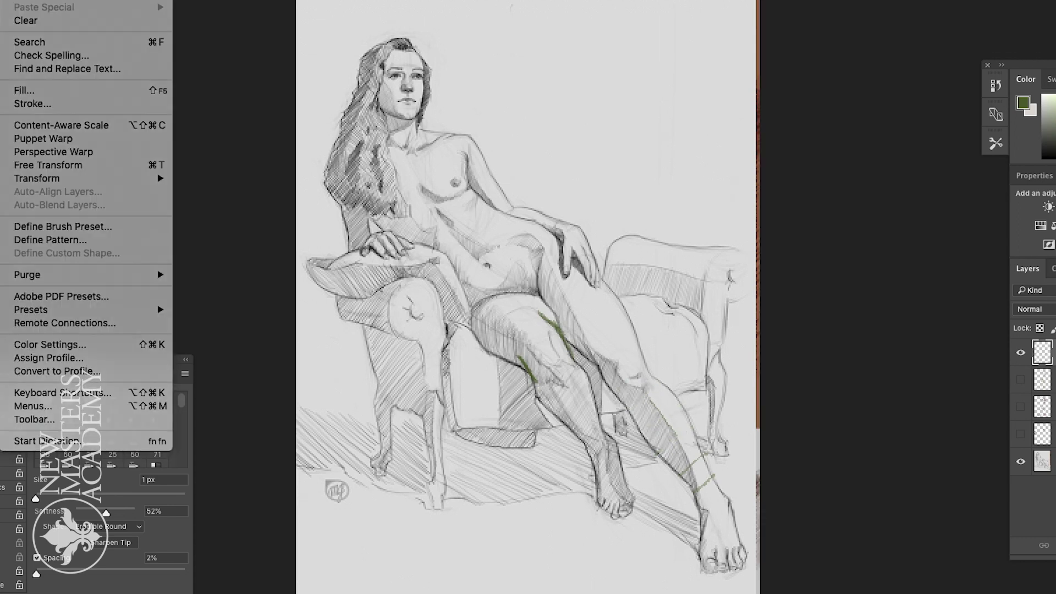
key(super+z)
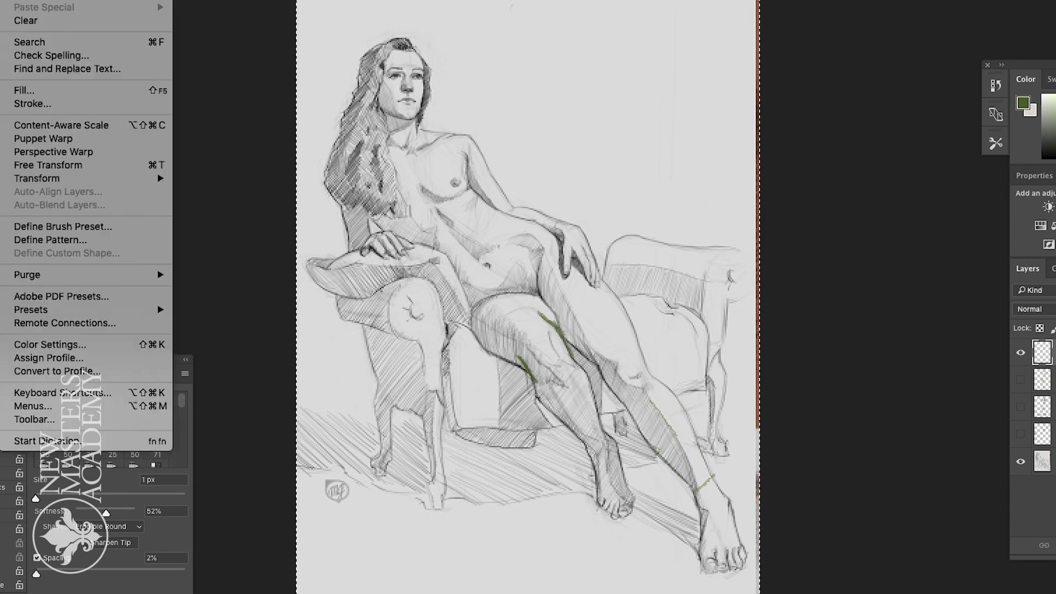
key(super+z)
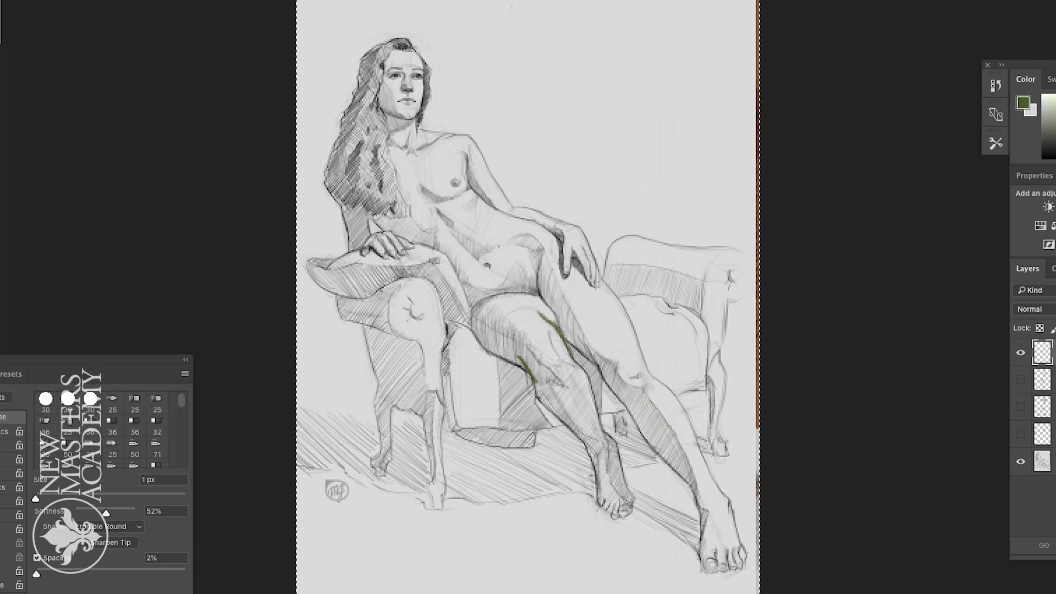
Step: Draw upward-arching dark green cross-contour lines across the extended leg from the ankle to the middle of the thigh
key(super+shift+z)
key(super+shift+z)
key(super+shift+z)
key(super+shift+z)
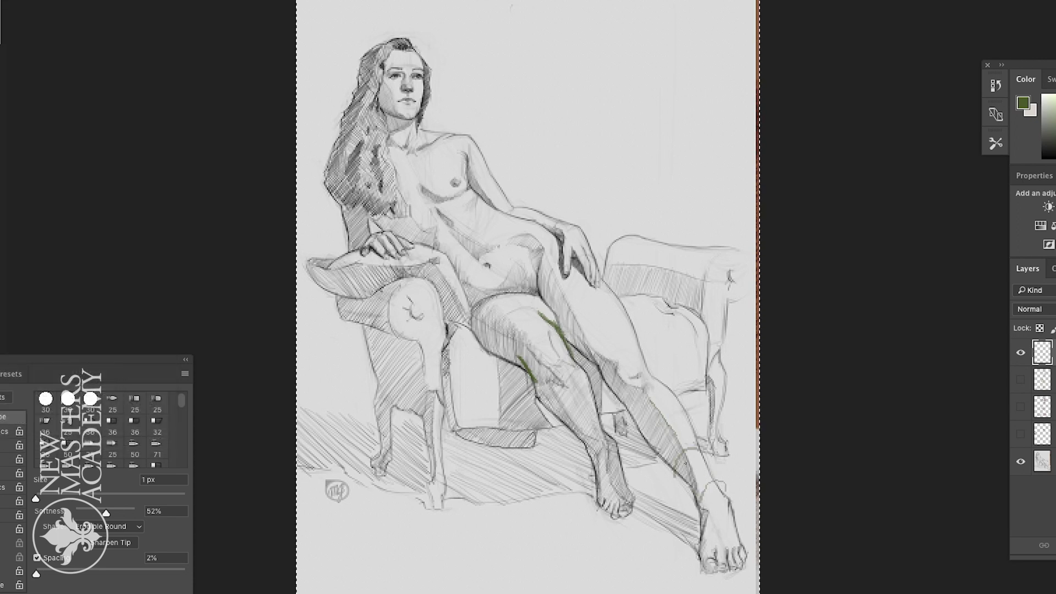
key(super+shift+z)
key(super+shift+z)
key(super+shift+z)
key(super+shift+z)
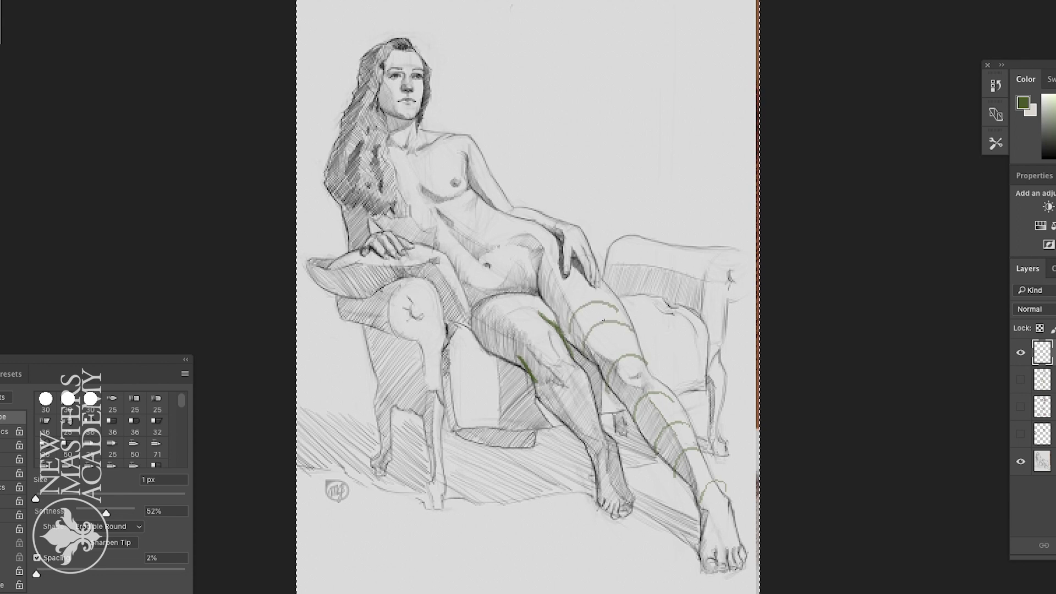
Step: Darken the extended leg's outer edge from the hand to the calf, and sketch a small diagram of curved contours beside the knee
drag(651, 368, 676, 393)
mouse_move(643, 358)
mouse_down()
mouse_move(688, 422)
mouse_move(657, 371)
mouse_move(690, 430)
mouse_up()
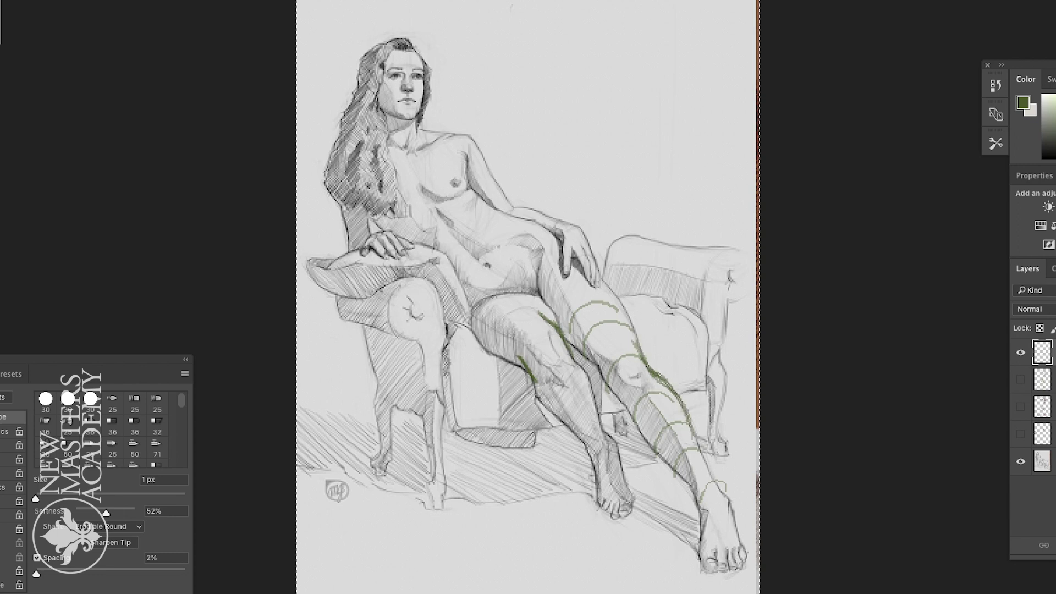
drag(599, 274, 635, 333)
drag(669, 336, 681, 356)
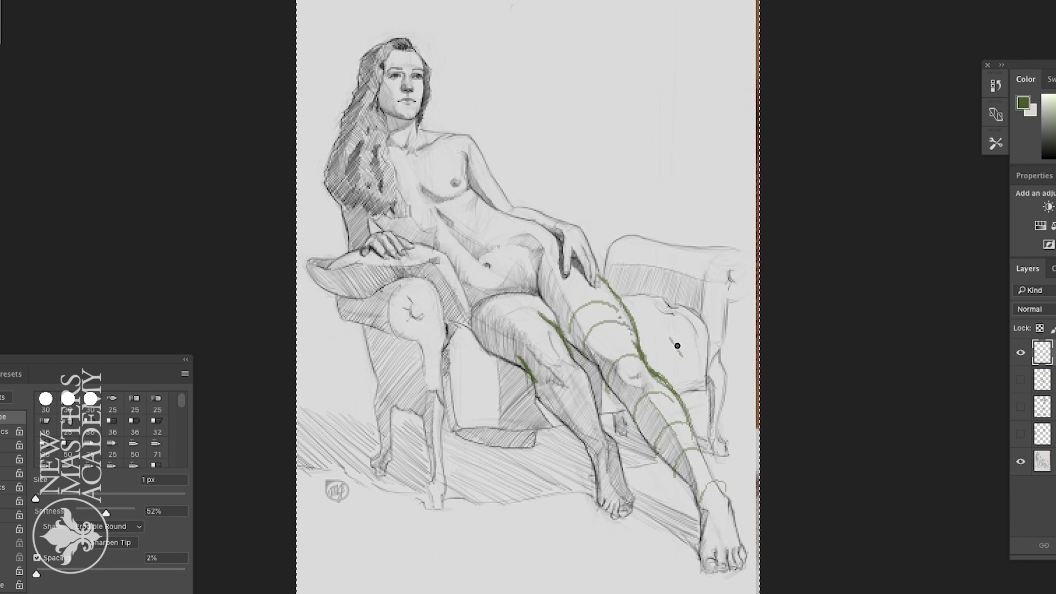
mouse_move(660, 308)
mouse_down()
mouse_move(691, 369)
mouse_move(659, 336)
mouse_move(645, 354)
mouse_move(676, 368)
mouse_move(664, 378)
mouse_move(651, 352)
mouse_up()
Step: Thicken the extended leg's inner edge from thigh to calf, and add short curved dashes across the thigh above the knee
drag(603, 379, 632, 410)
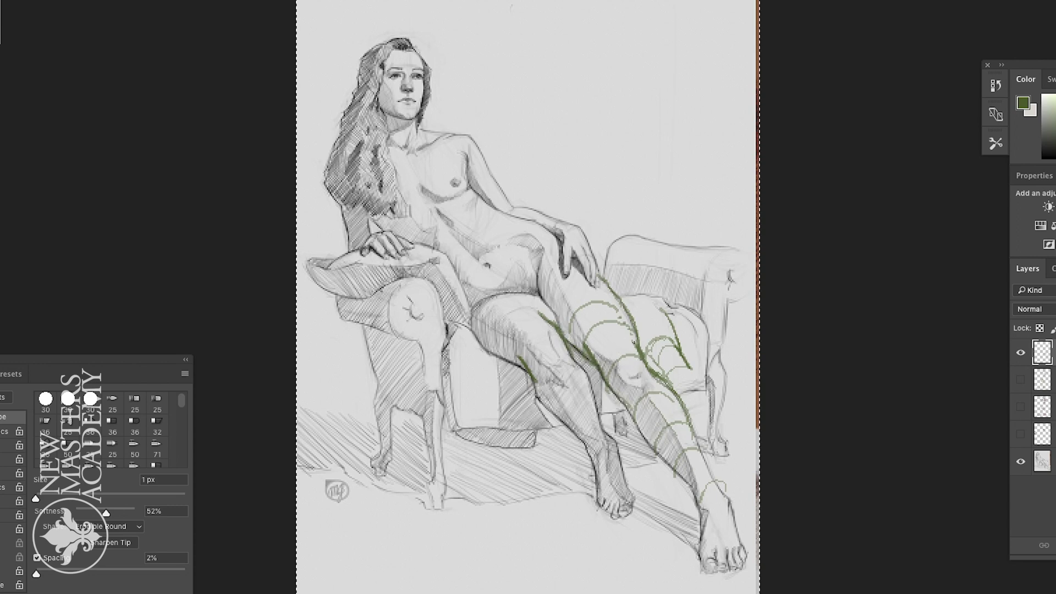
drag(628, 337, 598, 343)
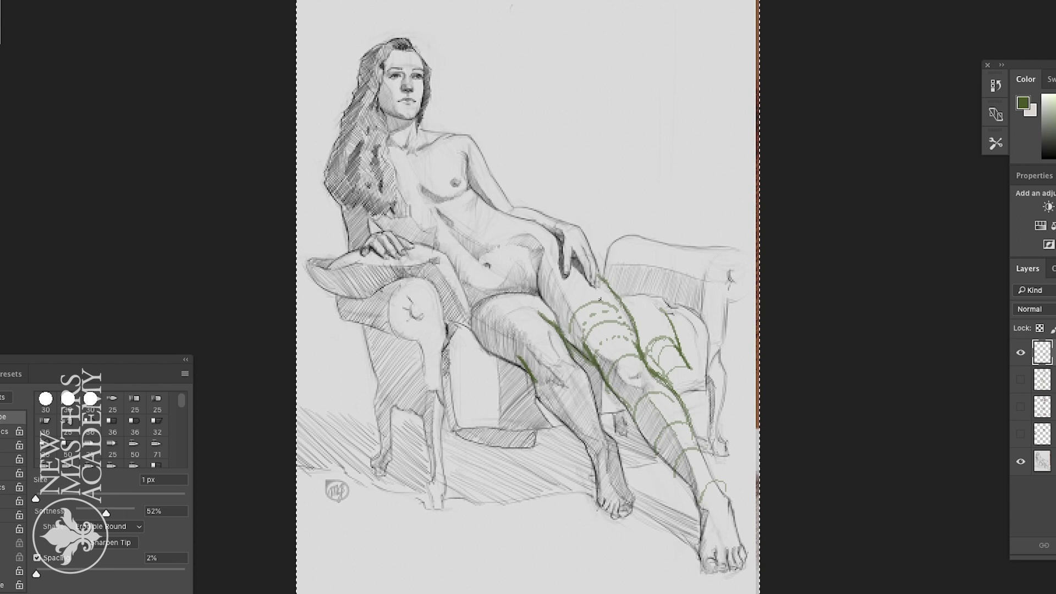
drag(614, 391, 635, 421)
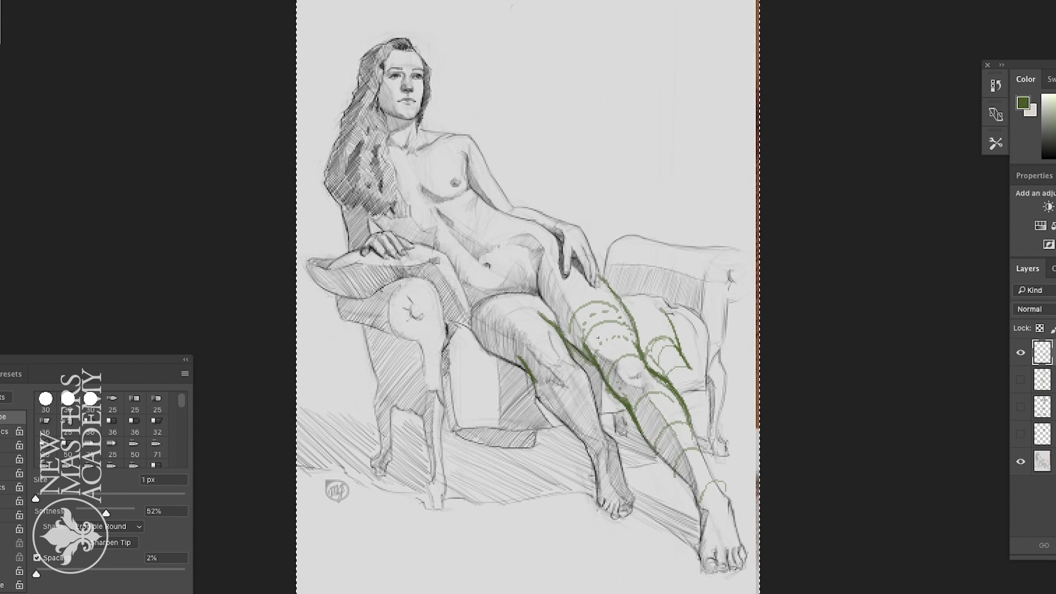
click(11, 0)
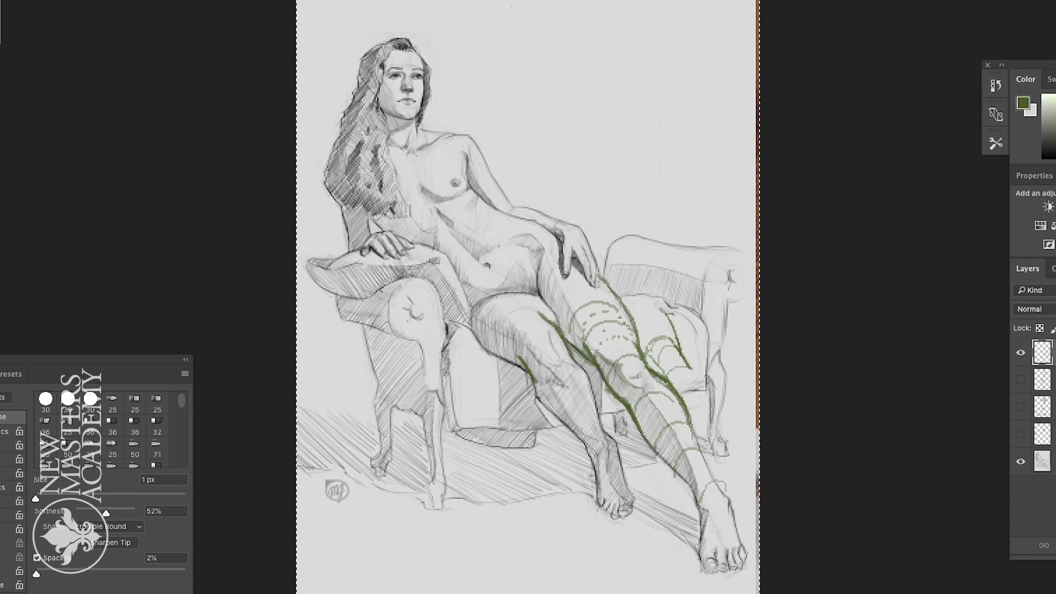
click(14, 0)
click(22, 0)
Step: Paint sample strokes in a lighter green above the chair, reducing the brush size from 7 px down to 2 px
drag(36, 499, 44, 498)
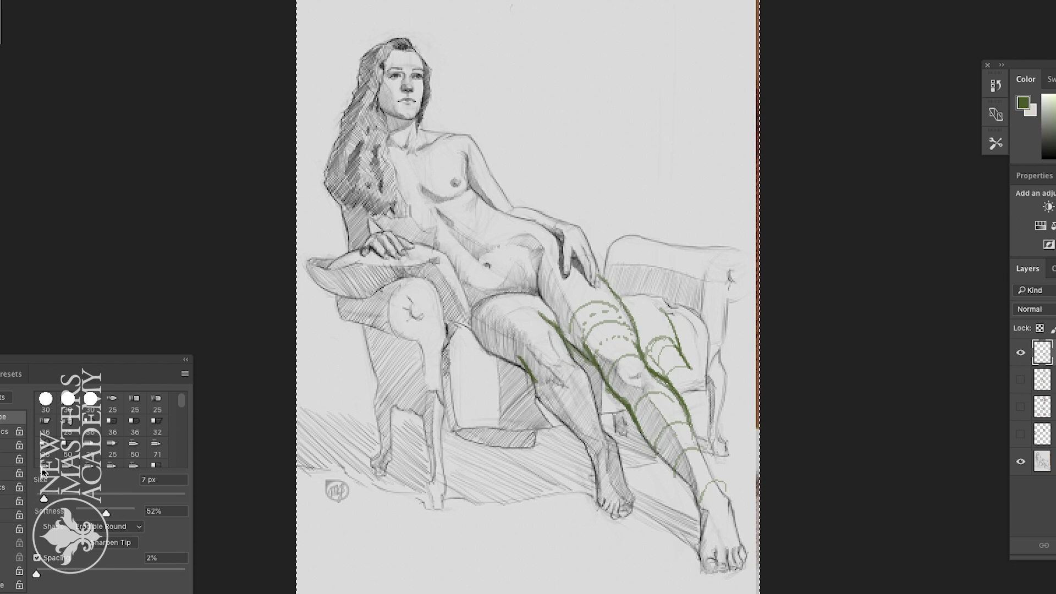
click(1055, 120)
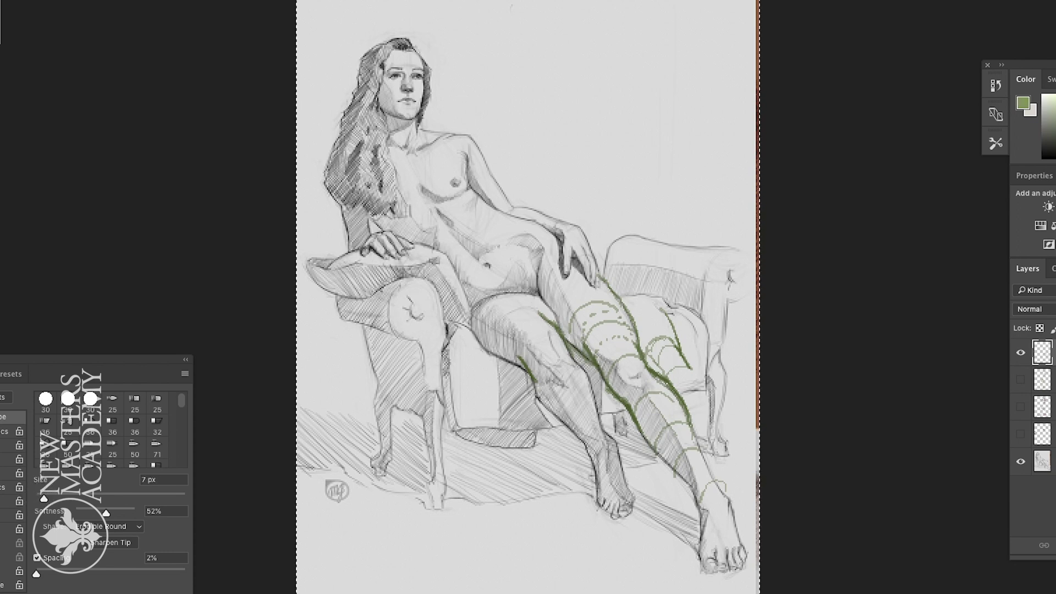
mouse_move(627, 147)
mouse_down()
mouse_move(651, 178)
mouse_move(628, 166)
mouse_up()
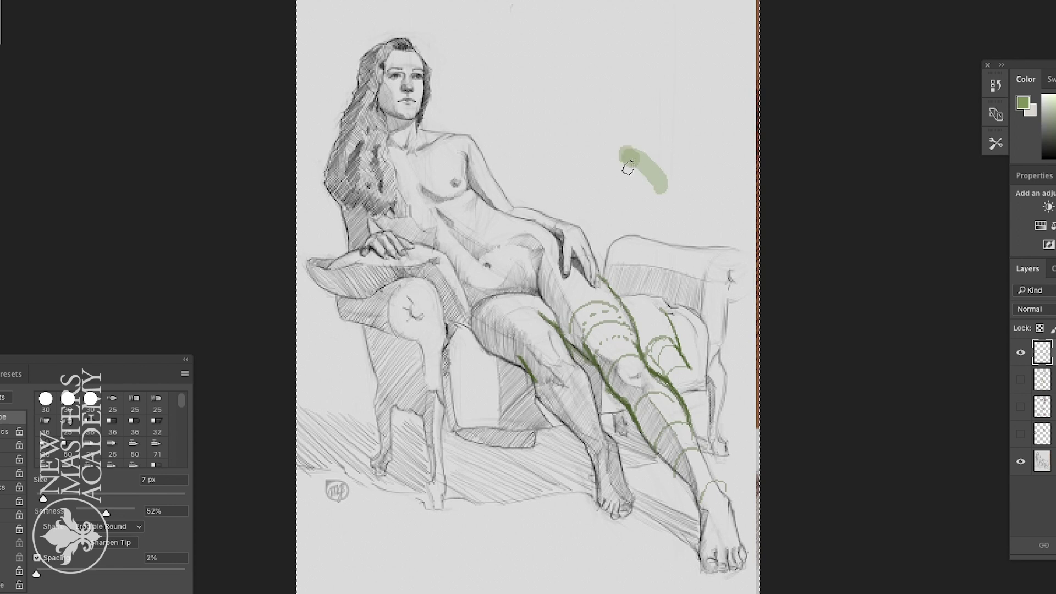
drag(43, 498, 40, 500)
drag(561, 119, 573, 148)
drag(40, 501, 38, 500)
drag(524, 120, 536, 146)
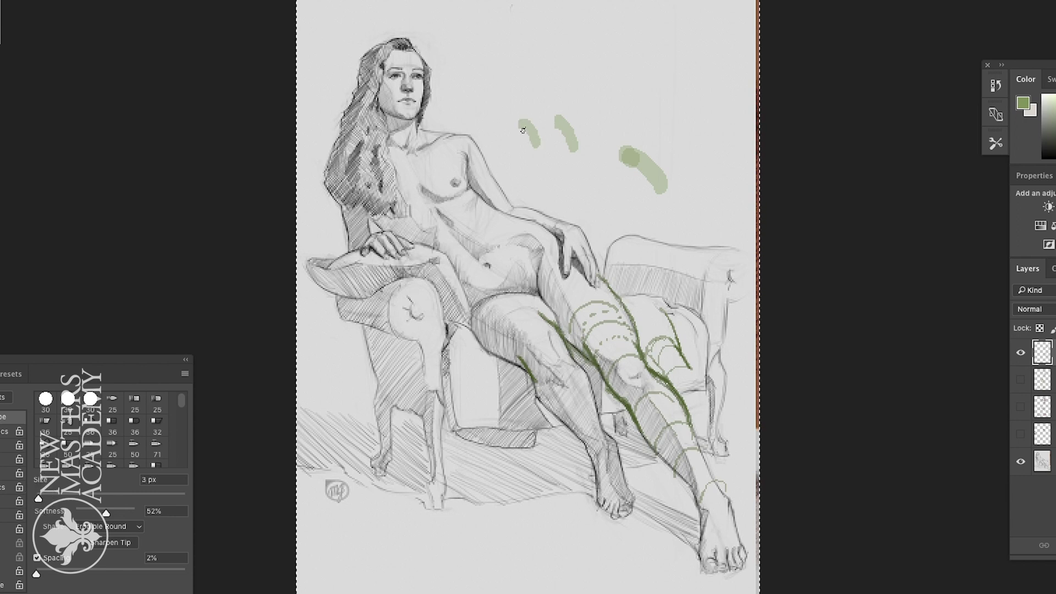
drag(38, 499, 37, 499)
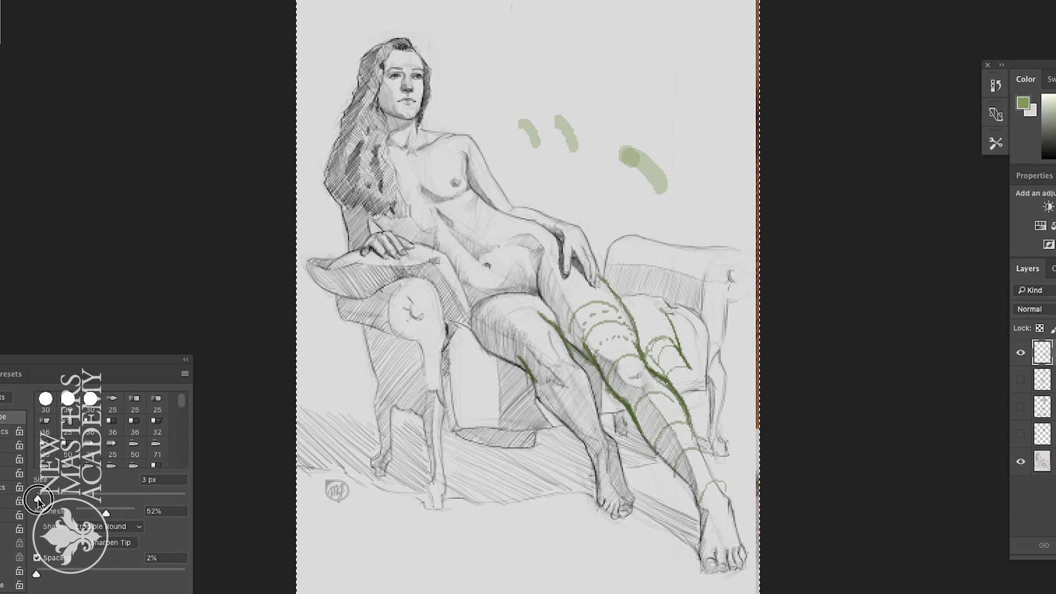
drag(550, 155, 571, 179)
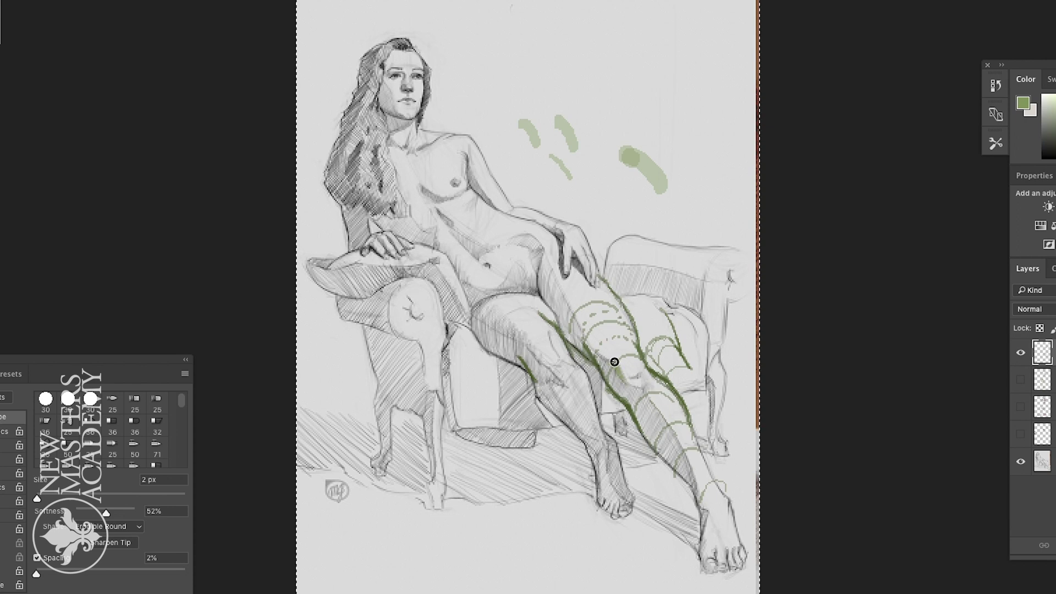
Step: Shade the shadow side of the extended leg in lighter green from below the hand down the inner thigh to the knee
mouse_move(617, 358)
mouse_down()
mouse_move(597, 350)
mouse_move(620, 369)
mouse_move(590, 340)
mouse_move(602, 354)
mouse_up()
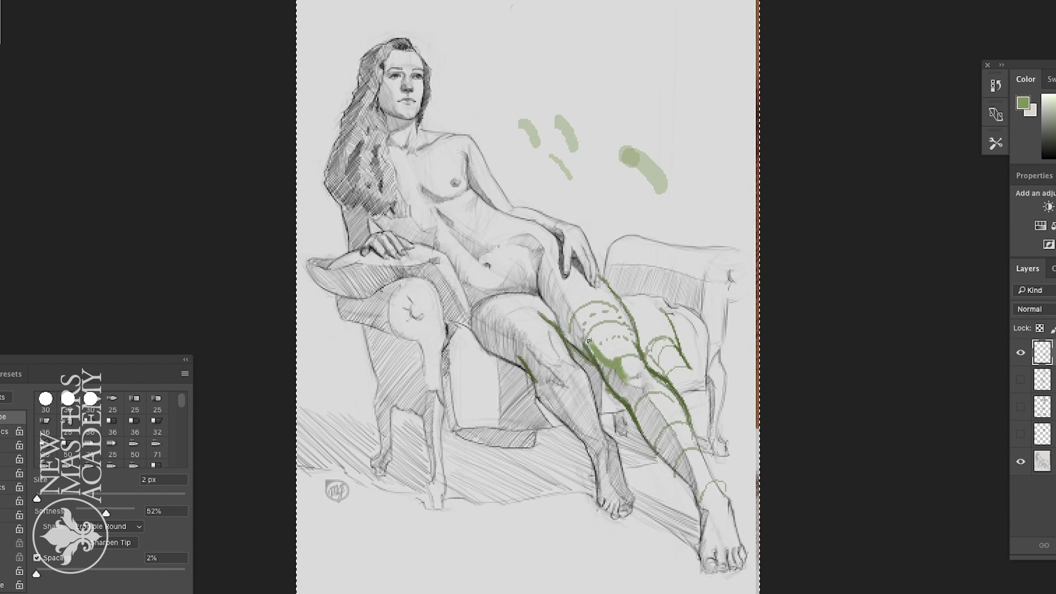
mouse_move(587, 332)
mouse_down()
mouse_move(592, 344)
mouse_move(583, 325)
mouse_up()
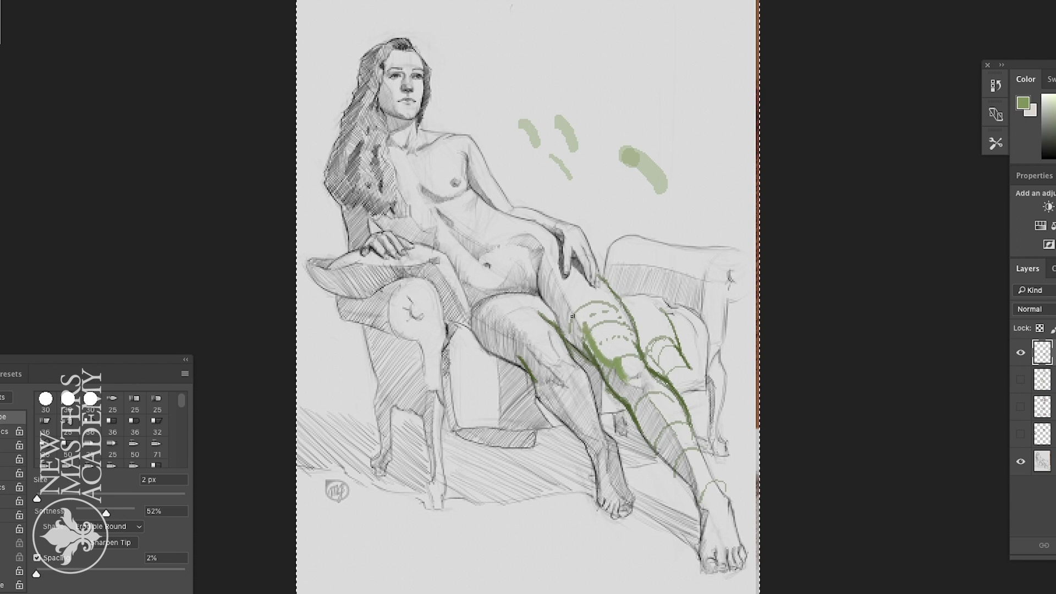
mouse_move(572, 318)
mouse_down()
mouse_move(557, 279)
mouse_move(591, 337)
mouse_move(554, 276)
mouse_move(584, 326)
mouse_up()
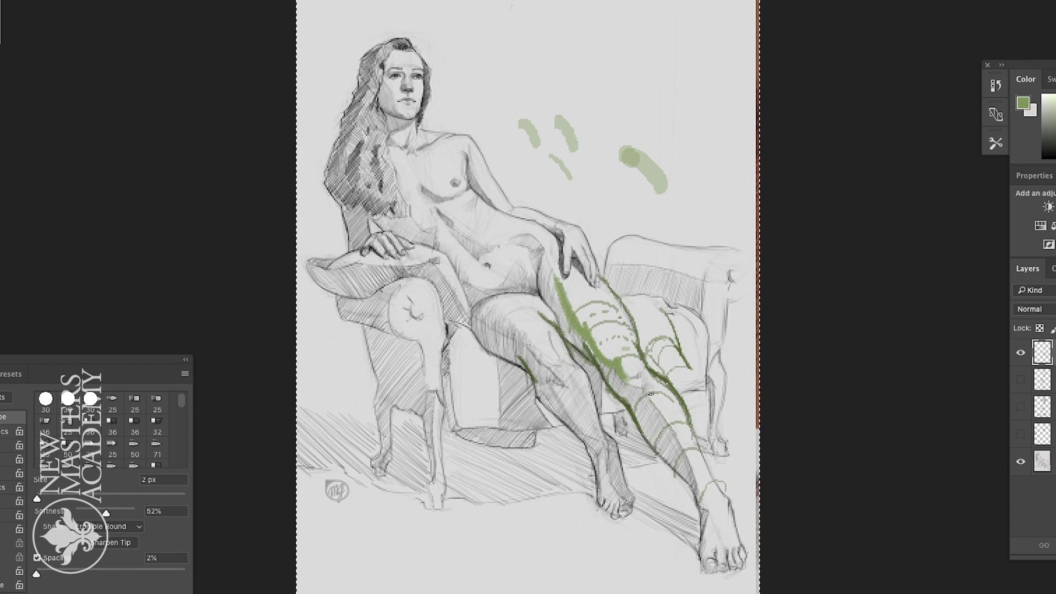
Step: Try to erase part of the green shading at the extended knee and repaint it as a curved contour
key(e)
drag(632, 356, 637, 358)
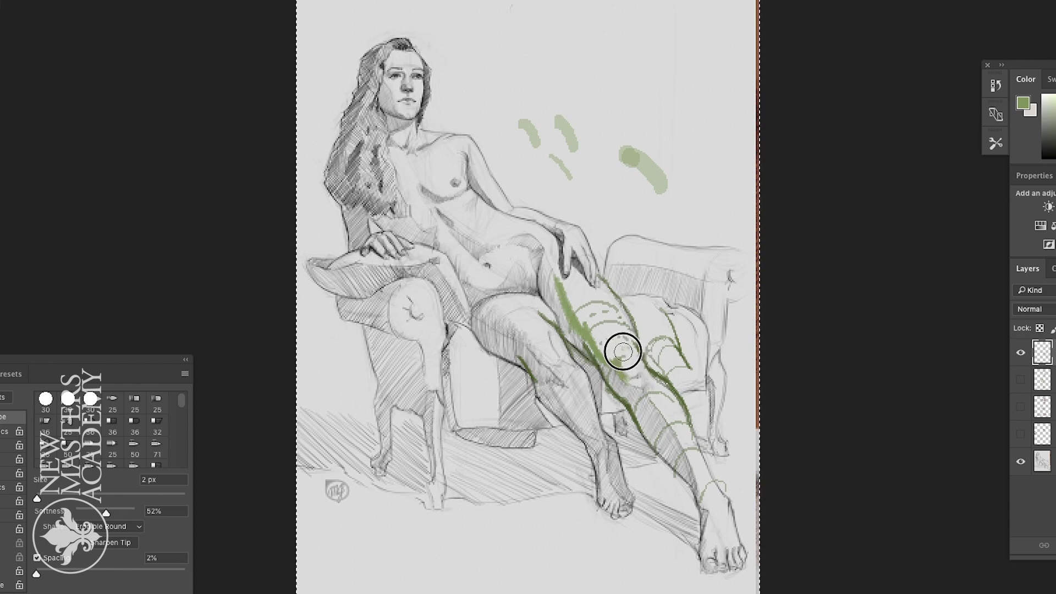
key(b)
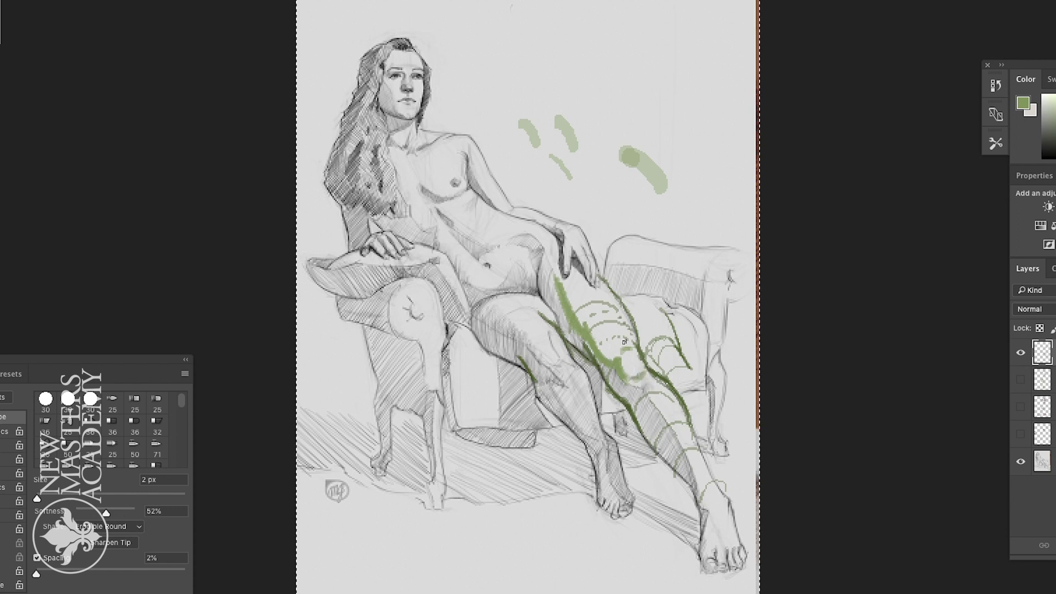
Step: Undo the erasing and repainting at the extended knee to restore the earlier green shading
click(12, 0)
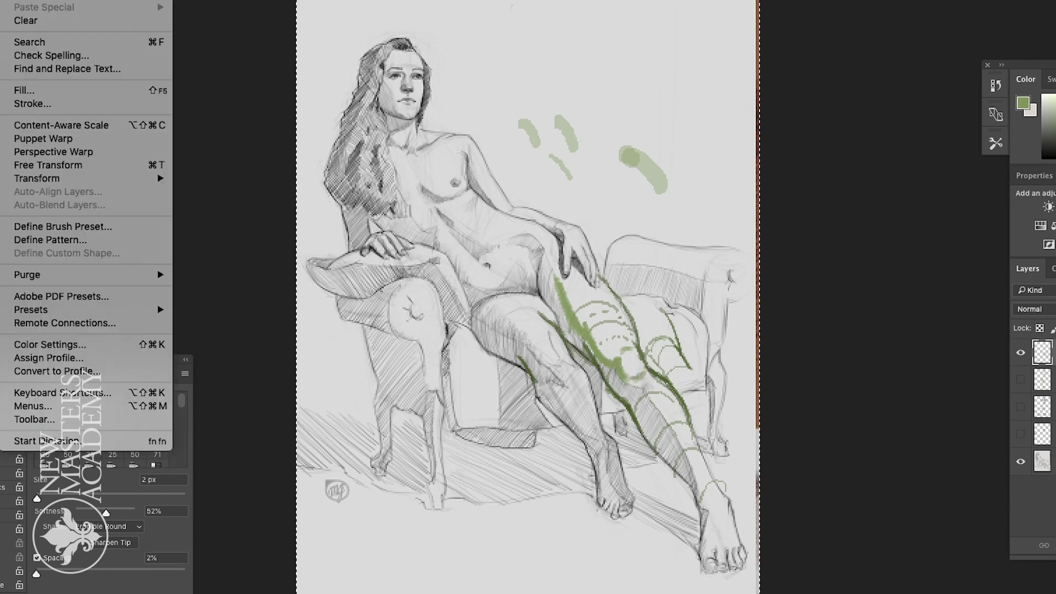
click(25, 0)
click(12, 0)
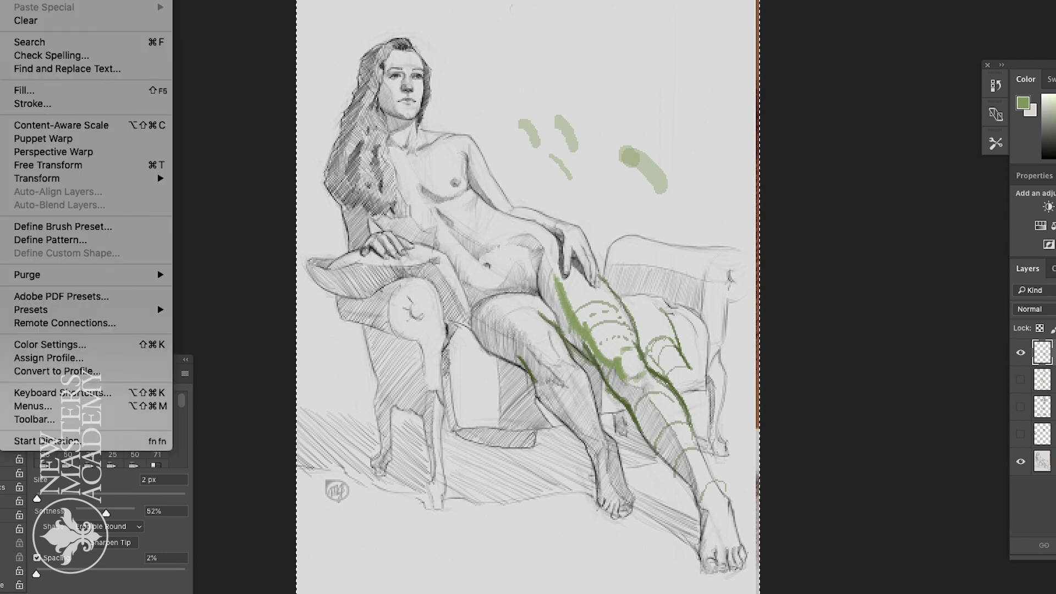
key(Escape)
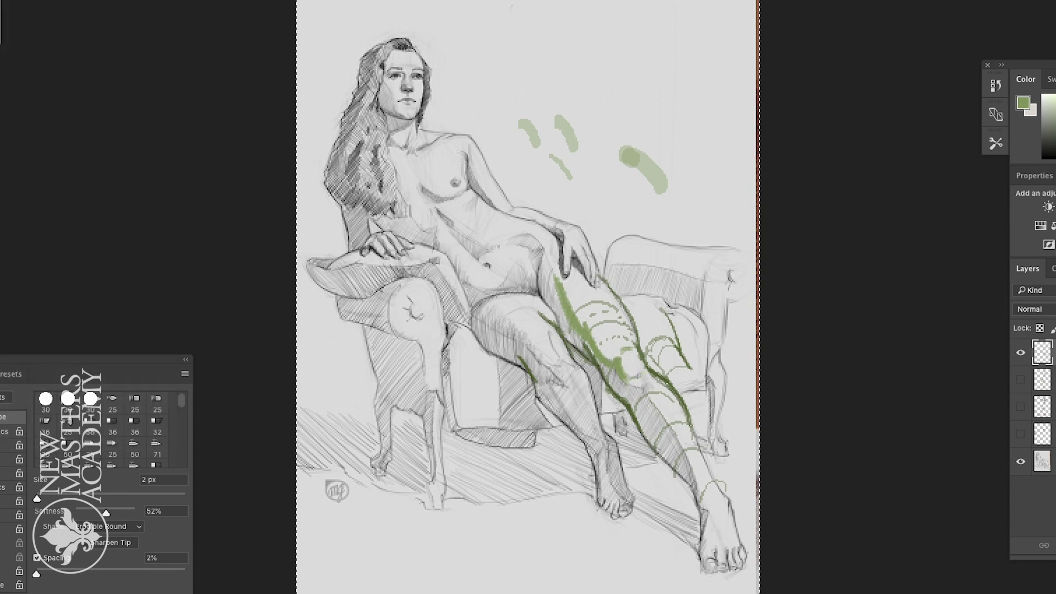
click(12, 0)
key(Escape)
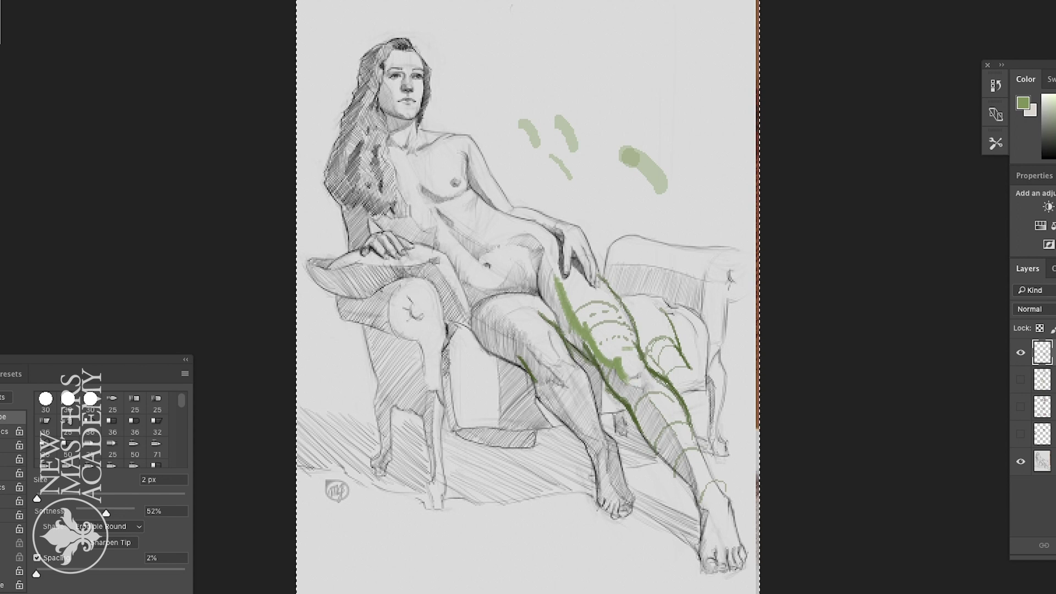
click(12, 0)
key(Escape)
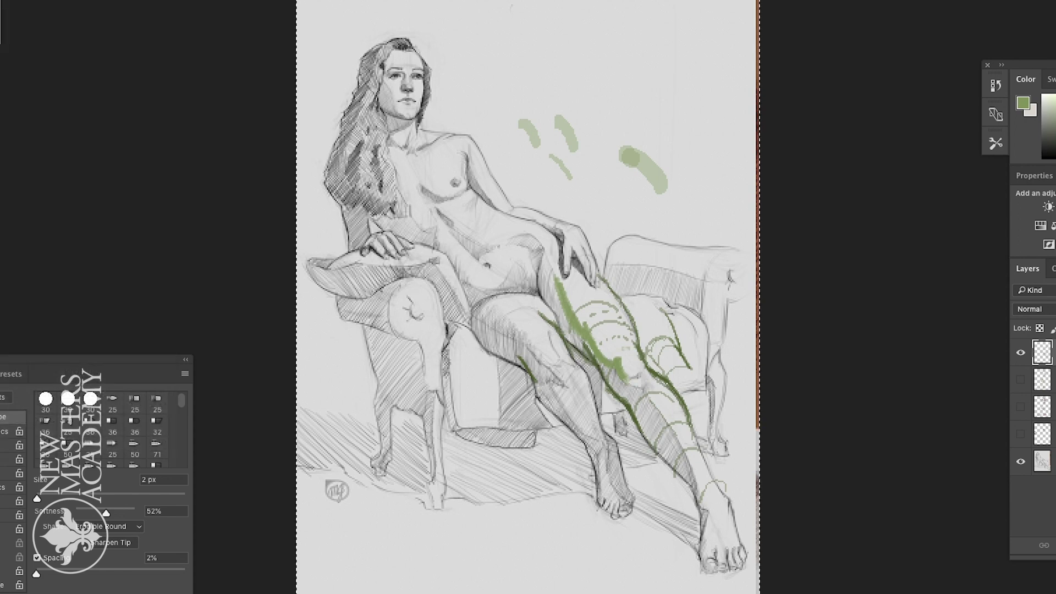
click(12, 0)
click(33, 0)
click(22, 0)
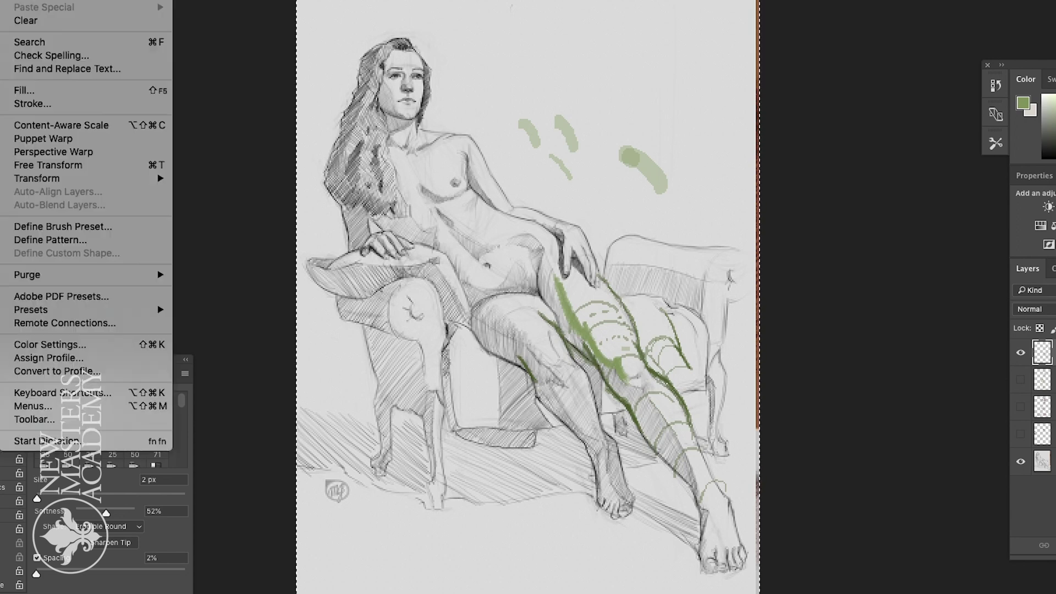
key(Escape)
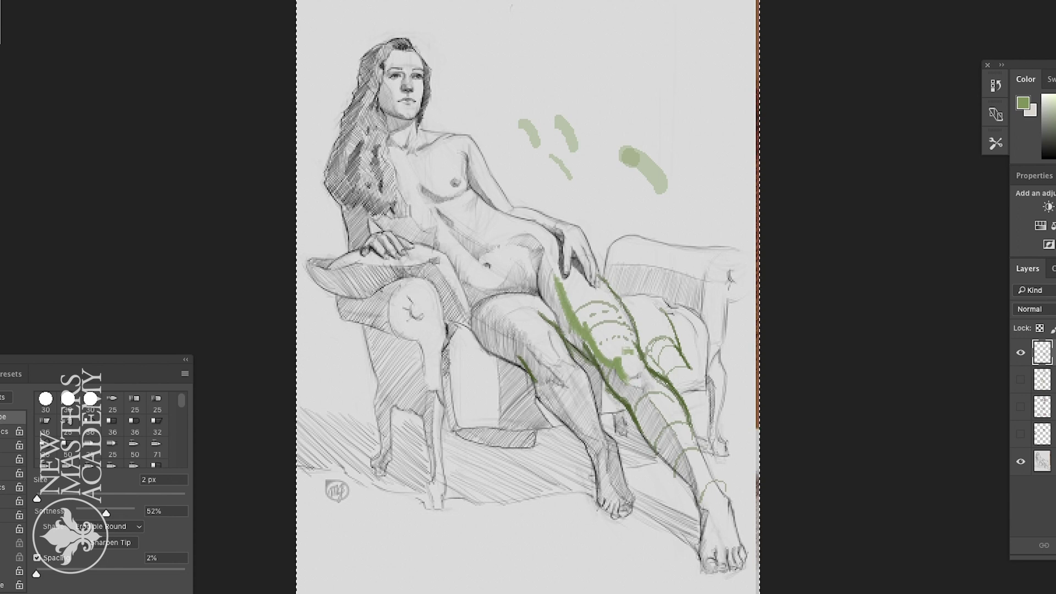
Step: Sample the blank paper, lower-leg and knee-shading colors to compare them, finishing on the green of the knee shading
alt+click(506, 542)
key(g)
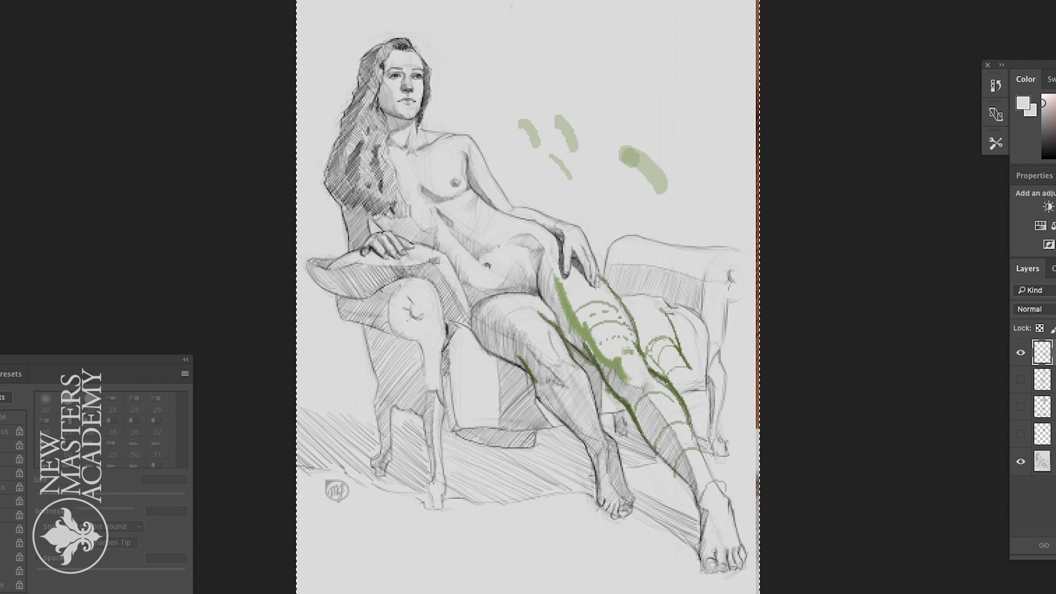
click(617, 365)
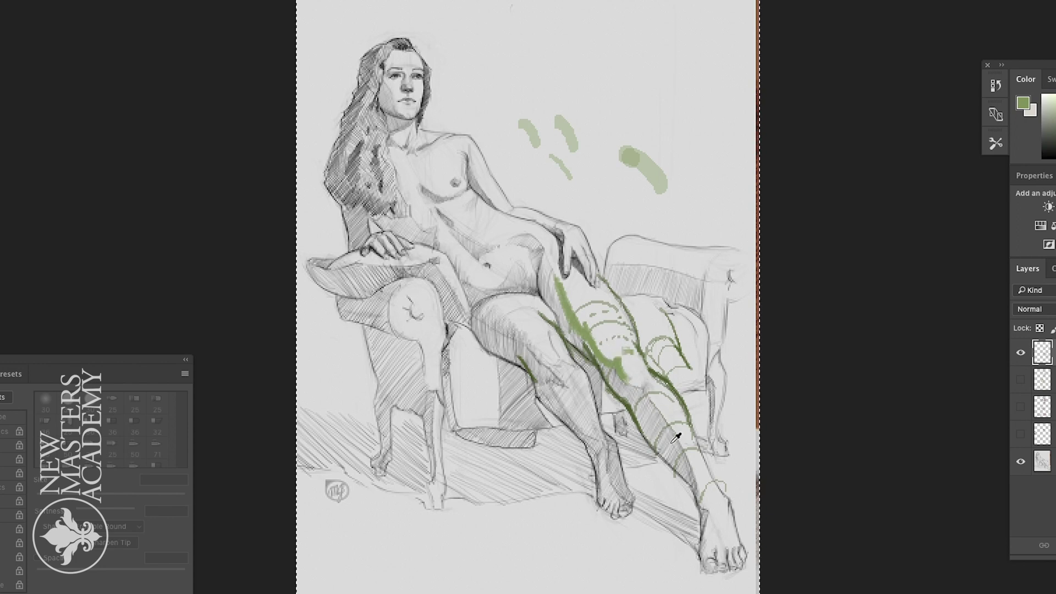
click(702, 459)
click(618, 364)
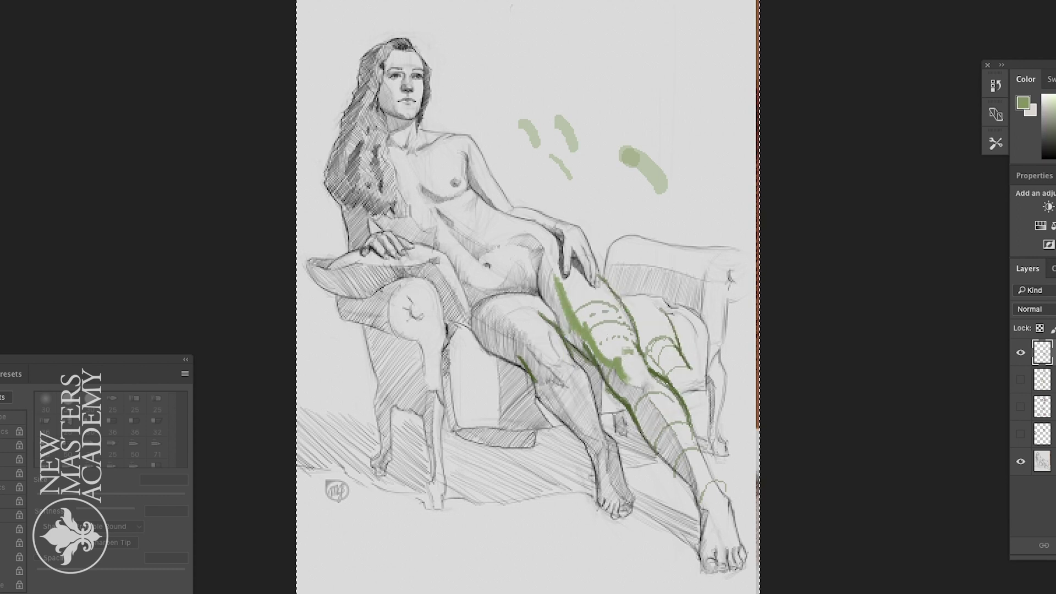
Step: Sweep green cross-contour arcs around the extended leg at the ankle, below the knee and across the thigh
key(b)
mouse_move(744, 480)
mouse_down()
mouse_move(656, 519)
mouse_move(676, 515)
mouse_up()
drag(705, 383, 627, 441)
drag(652, 291, 573, 293)
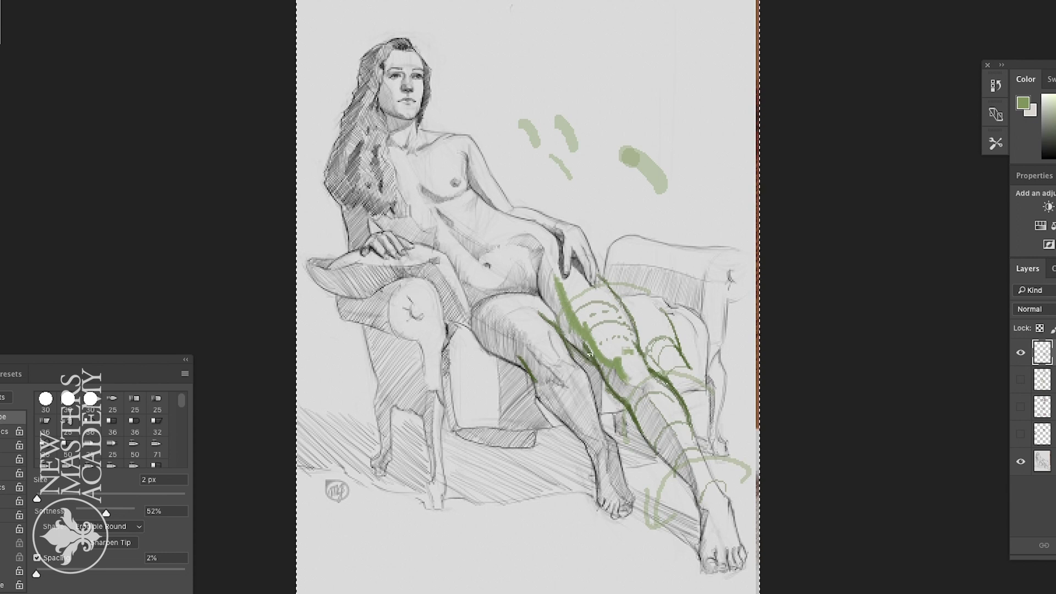
Step: Sketch a green dome diagram below the feet, with an arrow up its middle and arrows down along both sides
mouse_move(558, 538)
mouse_down()
mouse_move(549, 530)
mouse_move(485, 553)
mouse_move(485, 576)
mouse_move(495, 576)
mouse_up()
drag(551, 520, 586, 583)
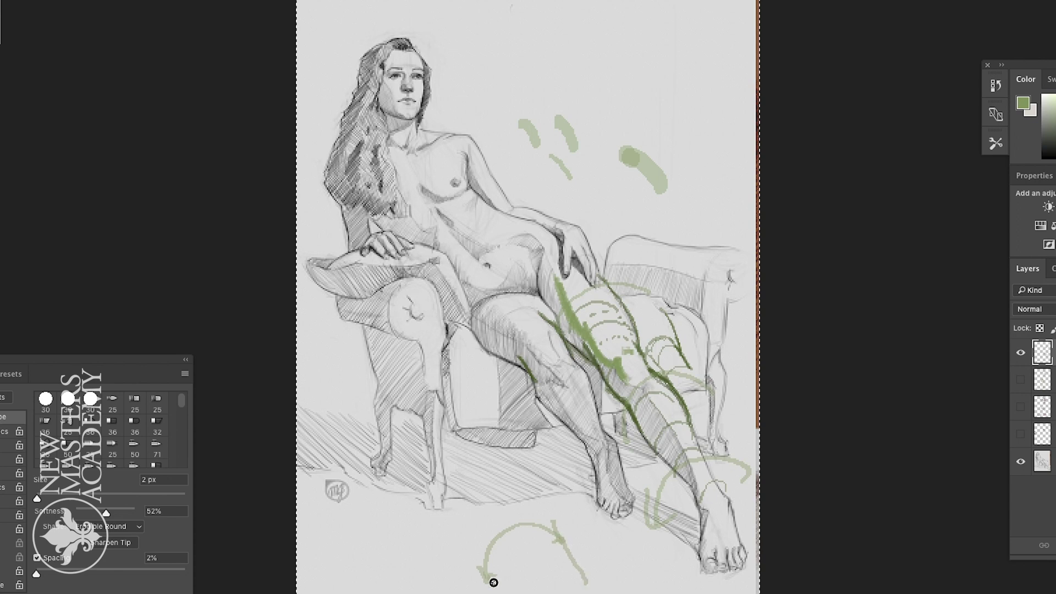
mouse_move(561, 537)
mouse_down()
mouse_move(486, 574)
mouse_move(511, 535)
mouse_move(504, 544)
mouse_move(524, 539)
mouse_up()
mouse_move(564, 510)
mouse_down()
mouse_move(588, 546)
mouse_move(591, 534)
mouse_move(592, 555)
mouse_up()
drag(592, 556, 572, 545)
drag(452, 565, 474, 592)
drag(474, 592, 456, 582)
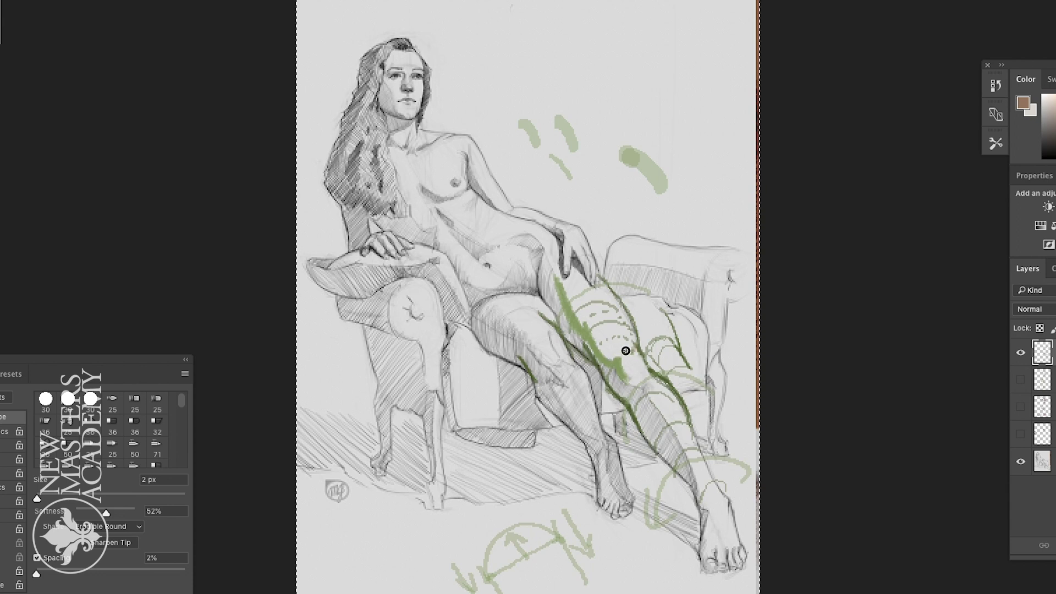
Step: Switch to brown and outline the extended leg's knee as a rounded end form, including its inner and outer edges
drag(627, 350, 621, 364)
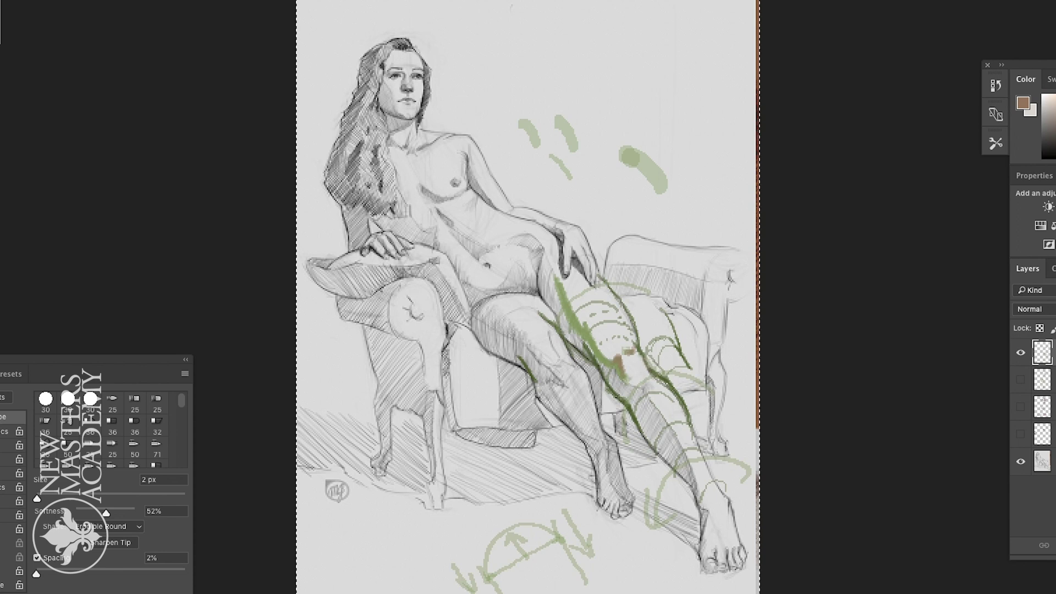
drag(605, 381, 631, 396)
drag(644, 359, 655, 372)
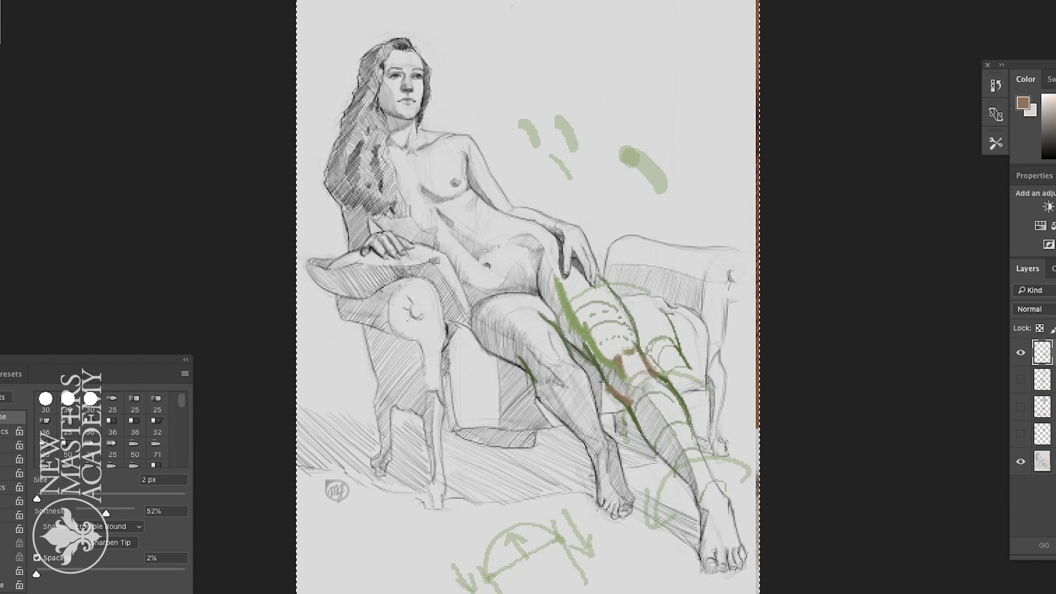
mouse_move(639, 344)
mouse_down()
mouse_move(611, 384)
mouse_move(639, 349)
mouse_move(622, 349)
mouse_move(626, 374)
mouse_move(634, 344)
mouse_move(627, 404)
mouse_move(654, 374)
mouse_move(629, 404)
mouse_move(639, 346)
mouse_move(616, 402)
mouse_move(648, 379)
mouse_move(627, 394)
mouse_up()
Step: Mark curved brown ends around both ankles, and sketch a small open cylinder beside the foot with arrows and the label 2-D
mouse_move(695, 492)
mouse_down()
mouse_move(657, 433)
mouse_move(698, 503)
mouse_move(701, 555)
mouse_up()
mouse_move(730, 519)
mouse_down()
mouse_move(727, 500)
mouse_move(615, 527)
mouse_move(655, 556)
mouse_move(654, 580)
mouse_up()
drag(612, 528, 620, 578)
drag(659, 567, 616, 583)
mouse_move(652, 522)
mouse_down()
mouse_move(611, 533)
mouse_move(617, 583)
mouse_move(654, 579)
mouse_move(653, 519)
mouse_move(612, 537)
mouse_move(617, 567)
mouse_up()
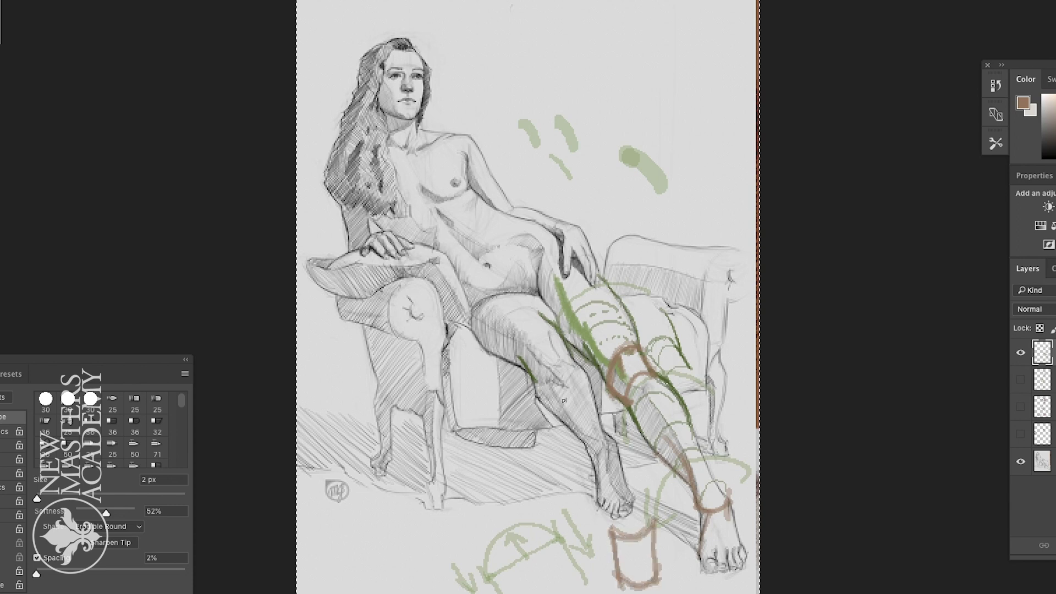
mouse_move(606, 433)
mouse_down()
mouse_move(588, 453)
mouse_move(609, 453)
mouse_move(599, 455)
mouse_move(607, 439)
mouse_up()
drag(550, 574, 609, 560)
Step: Draw a brown tube with a rounded upper end below the chair and write "ENDS = 3-D" beside it
mouse_move(365, 514)
mouse_down()
mouse_move(378, 545)
mouse_move(412, 561)
mouse_up()
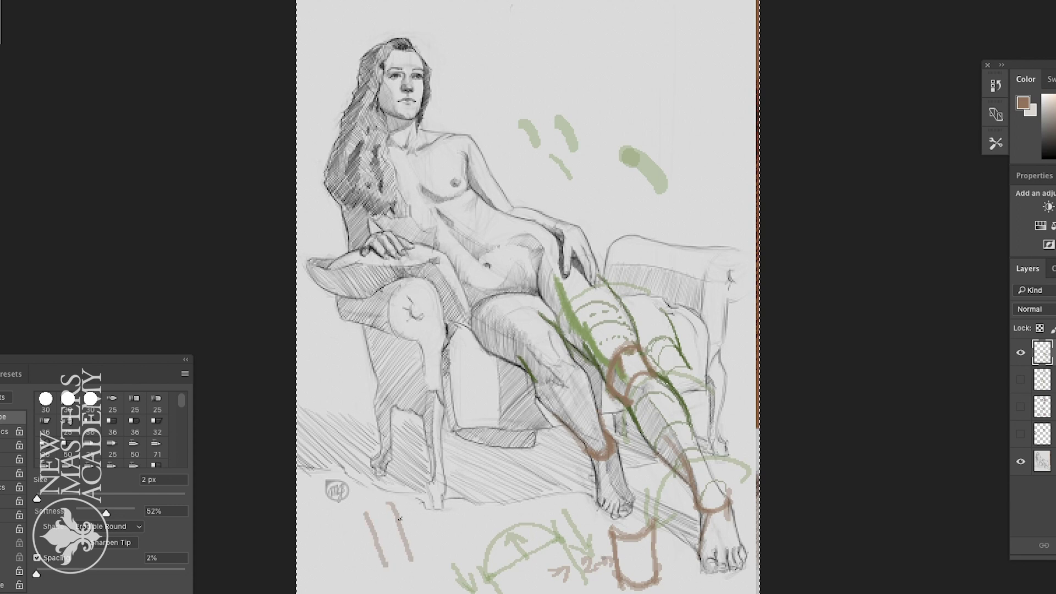
mouse_move(390, 506)
mouse_down()
mouse_move(370, 502)
mouse_move(365, 517)
mouse_up()
drag(412, 557, 385, 566)
mouse_move(444, 544)
mouse_down()
mouse_move(432, 529)
mouse_move(462, 521)
mouse_move(481, 536)
mouse_move(509, 496)
mouse_up()
drag(494, 510, 550, 481)
drag(551, 468, 559, 492)
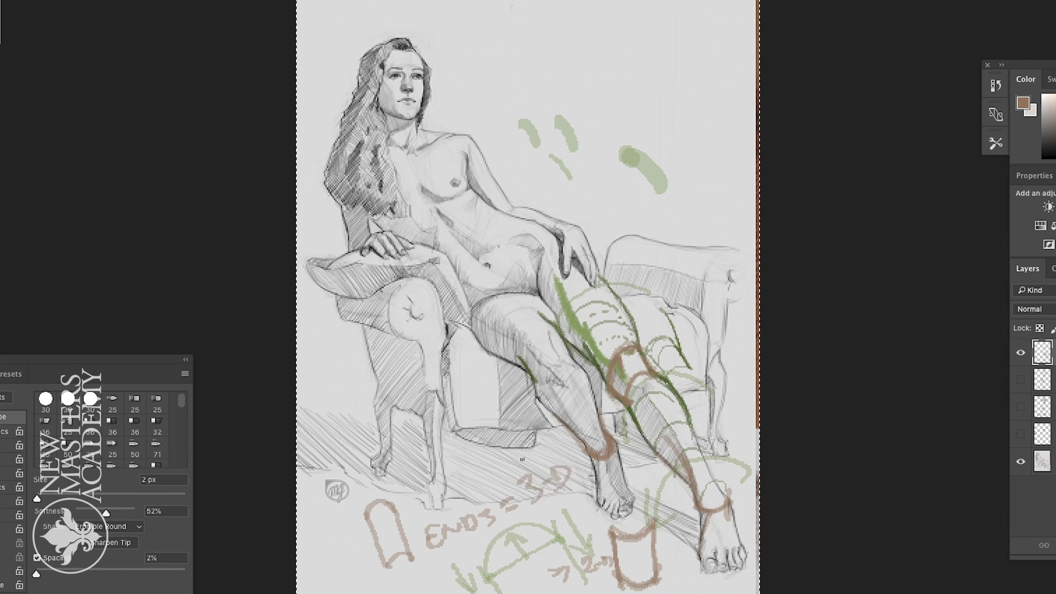
Step: Add an inner contour and downward arrows to the brown tube, and sweep brown curves around the extended lower leg
mouse_move(411, 558)
mouse_down()
mouse_move(394, 555)
mouse_move(388, 569)
mouse_move(383, 513)
mouse_up()
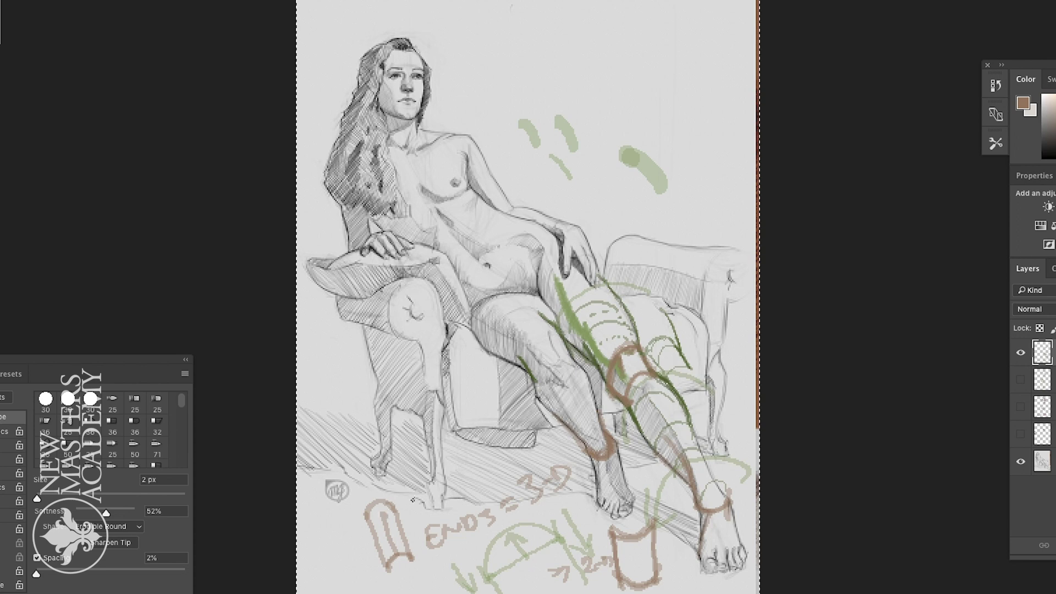
mouse_move(632, 435)
mouse_down()
mouse_move(715, 415)
mouse_move(655, 388)
mouse_up()
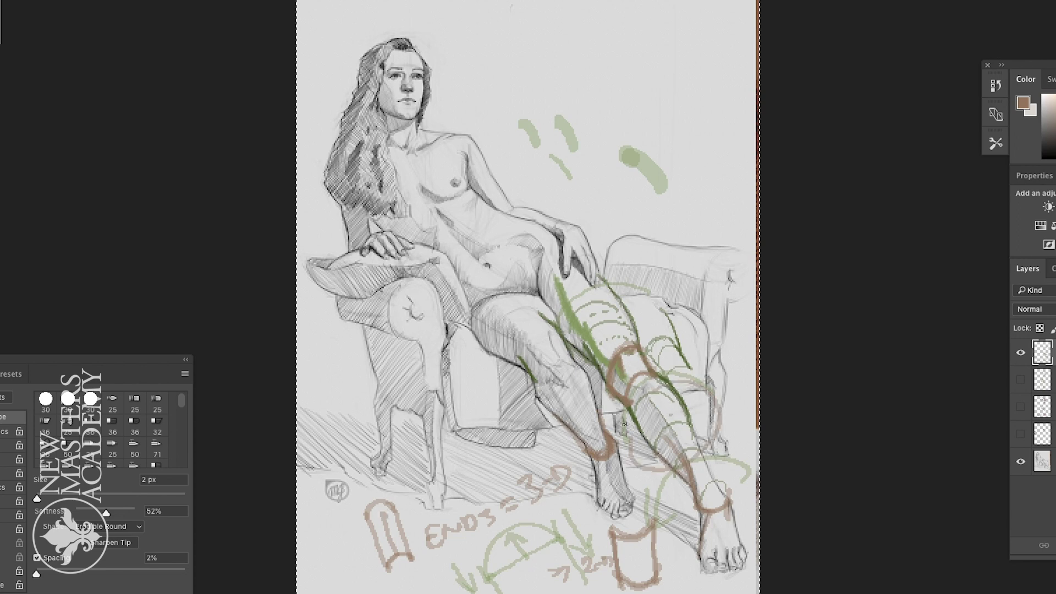
mouse_move(380, 506)
mouse_down()
mouse_move(389, 570)
mouse_move(375, 496)
mouse_move(379, 525)
mouse_move(351, 531)
mouse_up()
drag(391, 487, 402, 511)
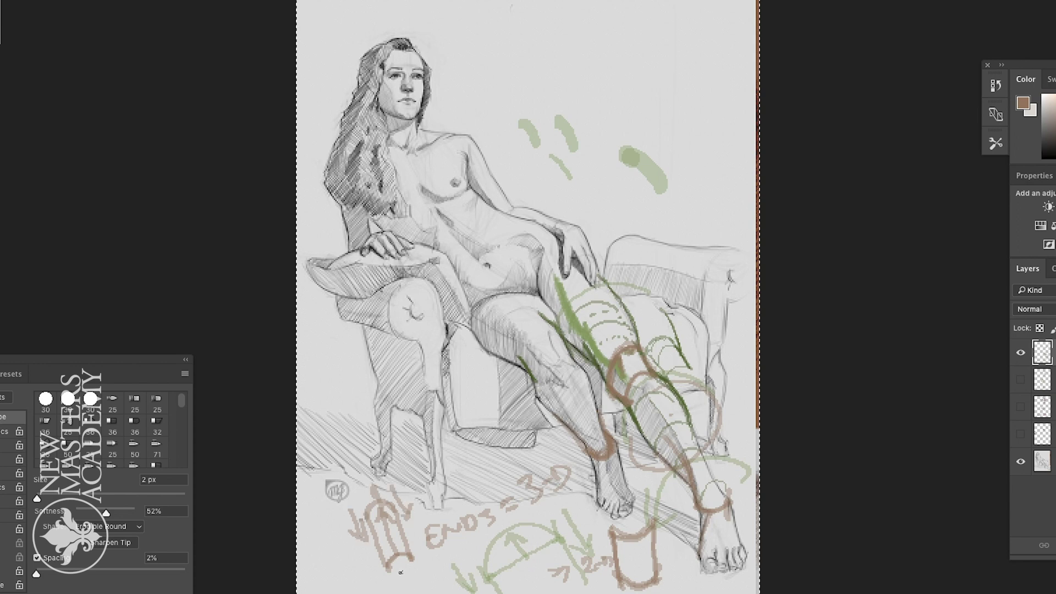
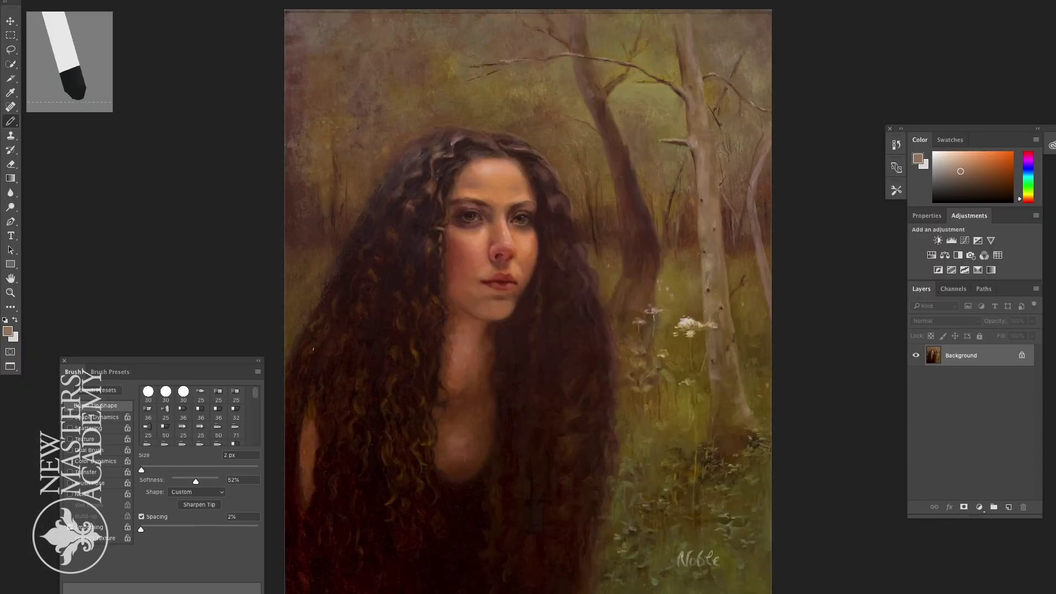
Step: Add a new layer above the painting, adjust the stroke strength, and undo a test circle beside the nose
click(1009, 506)
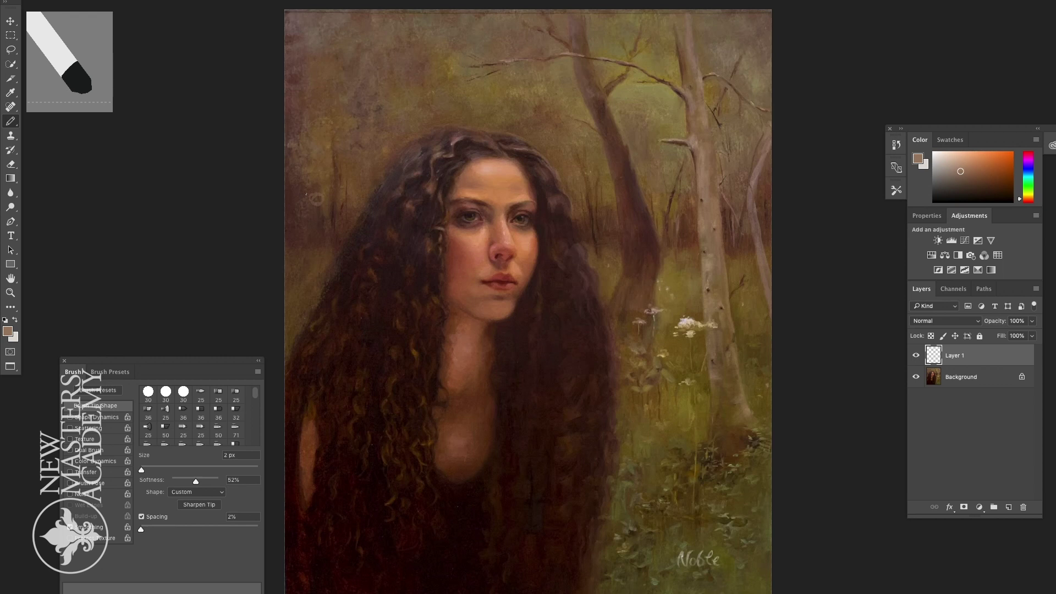
click(219, 1)
drag(216, 2, 239, 4)
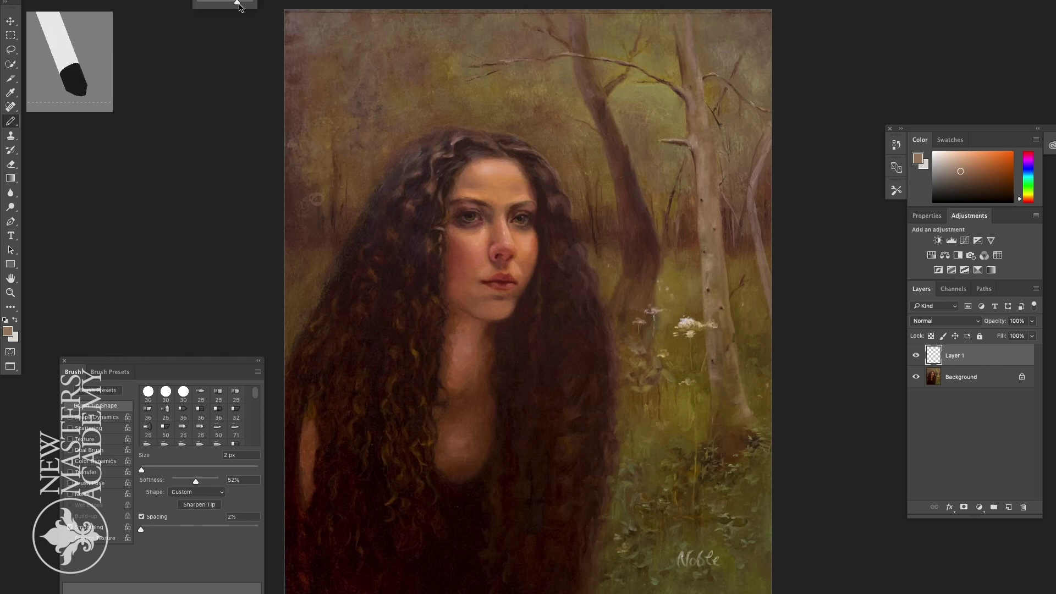
mouse_move(516, 263)
mouse_down()
mouse_move(528, 250)
mouse_move(502, 247)
mouse_up()
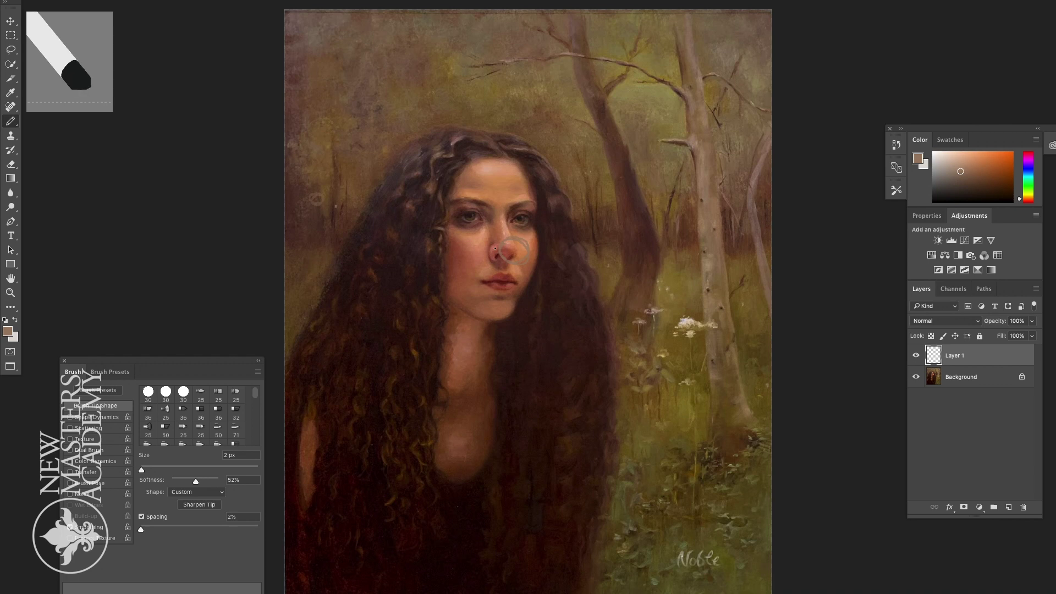
click(123, 1)
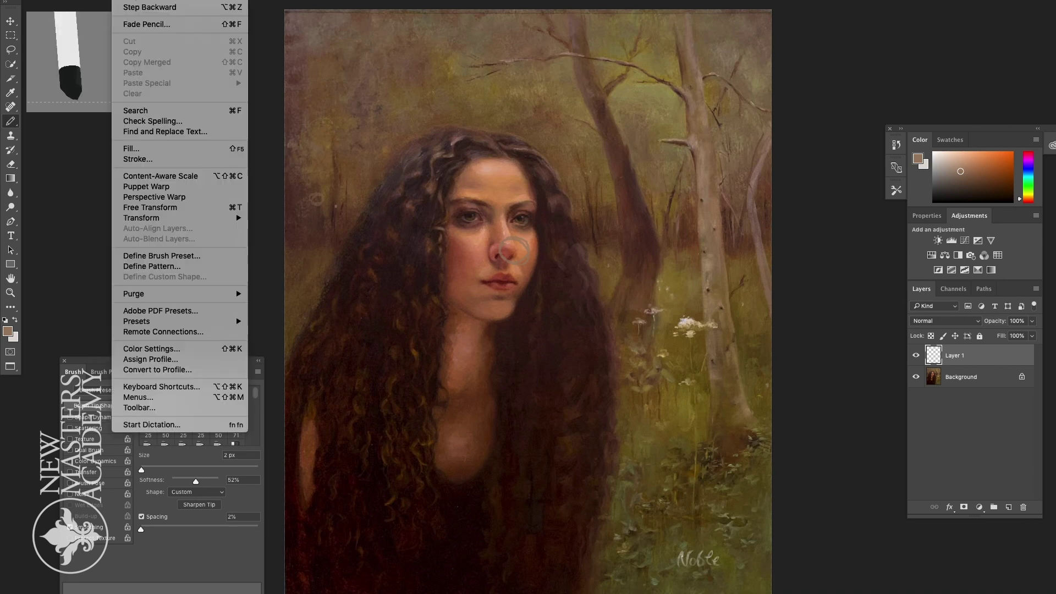
click(151, 7)
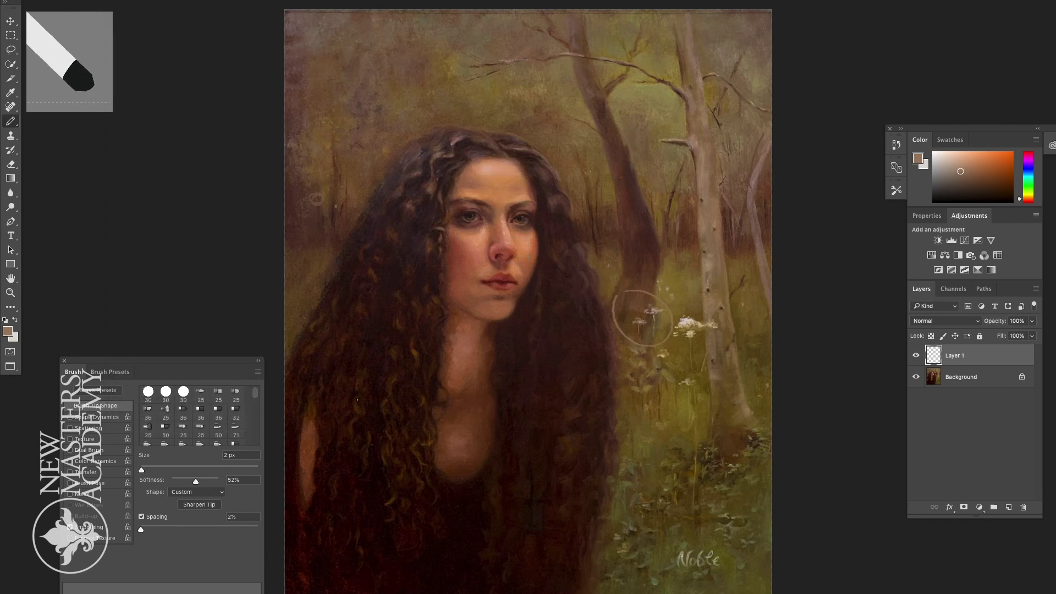
Step: Sweep curved strokes across the hair on both sides of the neck and mark the shadow edge beside the chin
mouse_move(315, 356)
mouse_down()
mouse_move(380, 391)
mouse_move(439, 379)
mouse_move(342, 375)
mouse_move(320, 357)
mouse_move(466, 371)
mouse_up()
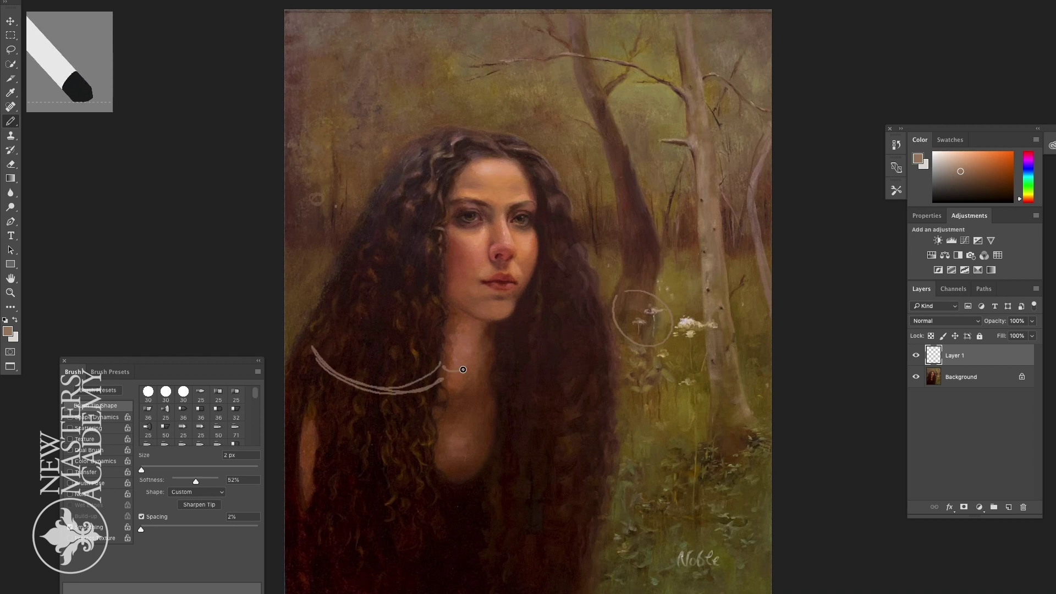
drag(313, 339, 315, 352)
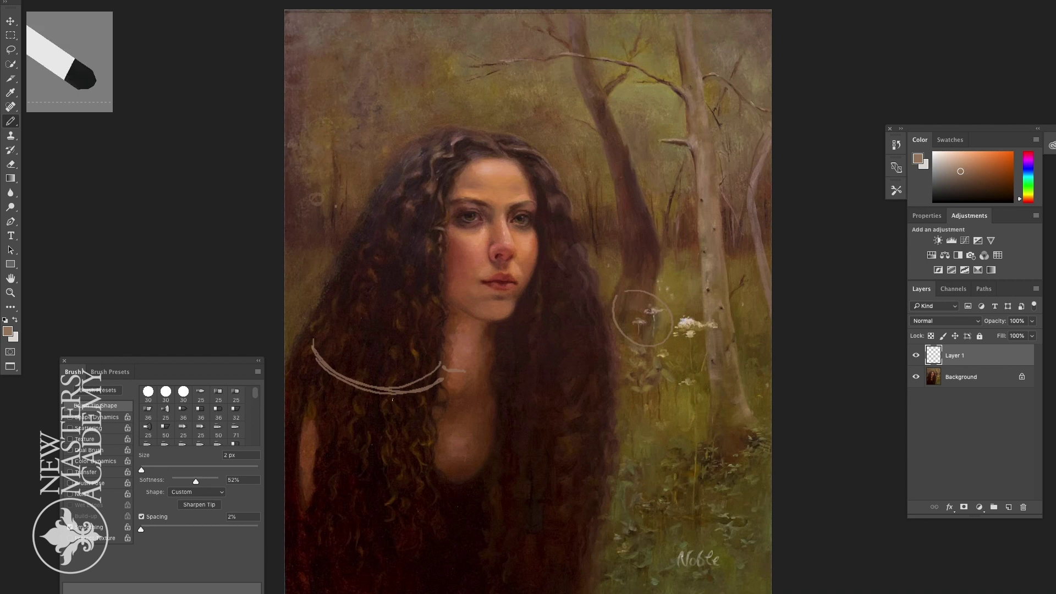
mouse_move(511, 376)
mouse_down()
mouse_move(547, 400)
mouse_move(594, 386)
mouse_up()
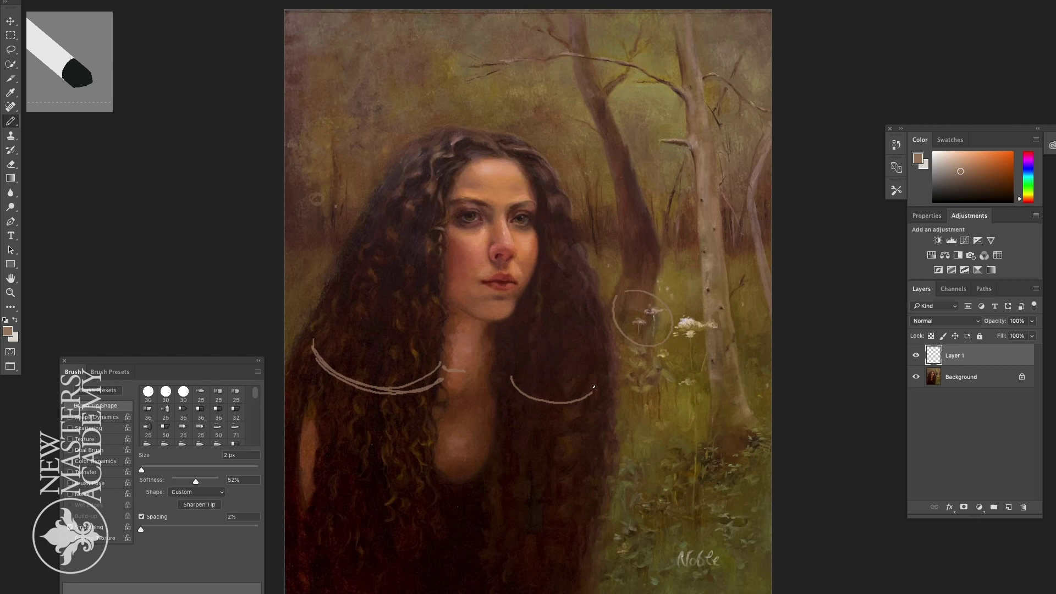
mouse_move(523, 302)
mouse_down()
mouse_move(498, 322)
mouse_move(508, 320)
mouse_up()
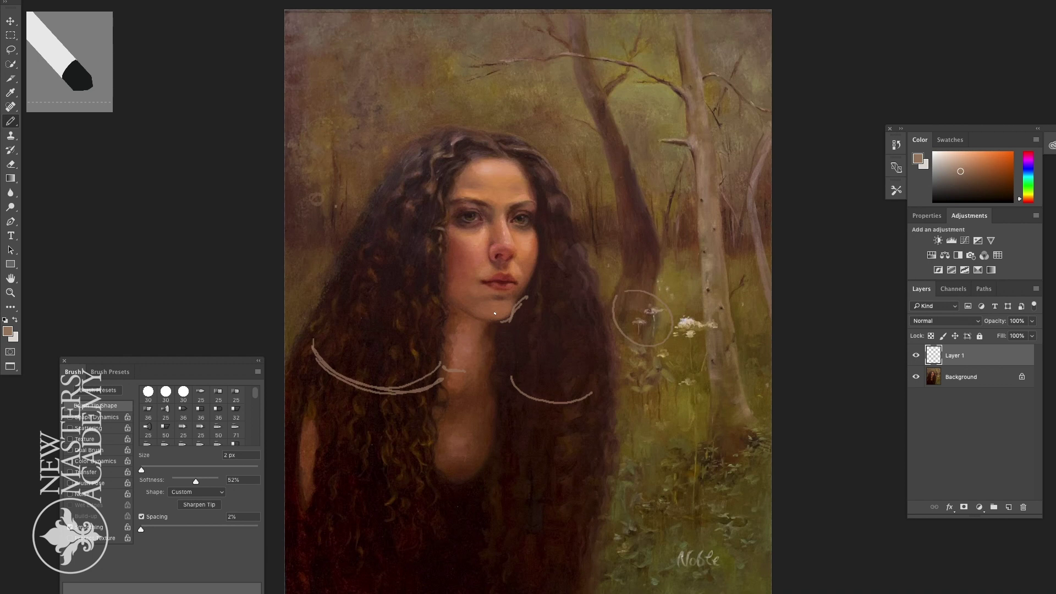
Step: Circle the lower foliage, the lit curls beside the chest and a patch of the dark hair opposite
mouse_move(729, 451)
mouse_down()
mouse_move(710, 505)
mouse_move(696, 445)
mouse_up()
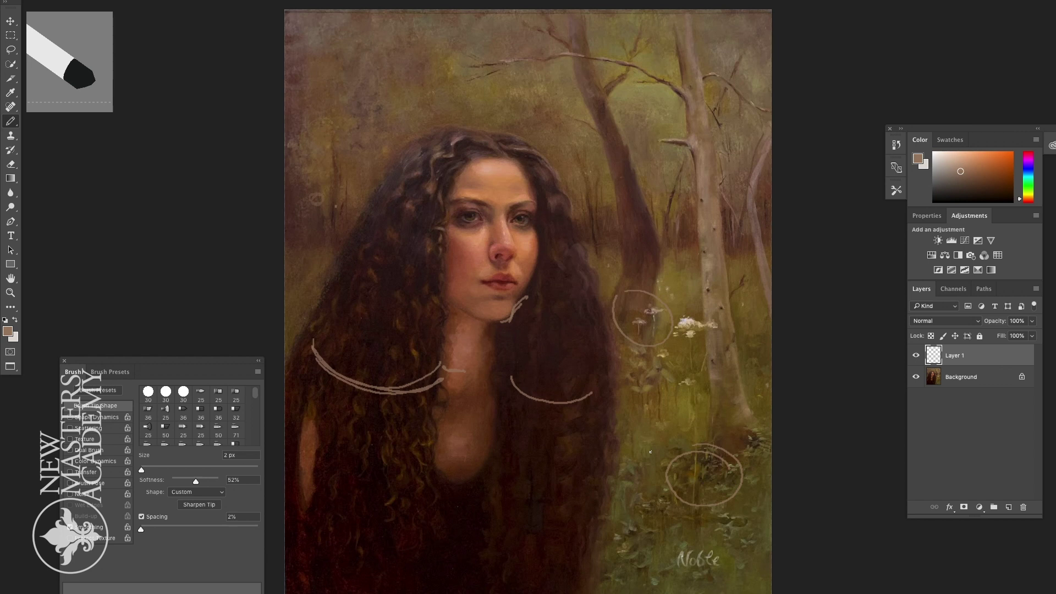
mouse_move(395, 408)
mouse_down()
mouse_move(388, 449)
mouse_move(412, 452)
mouse_move(374, 423)
mouse_up()
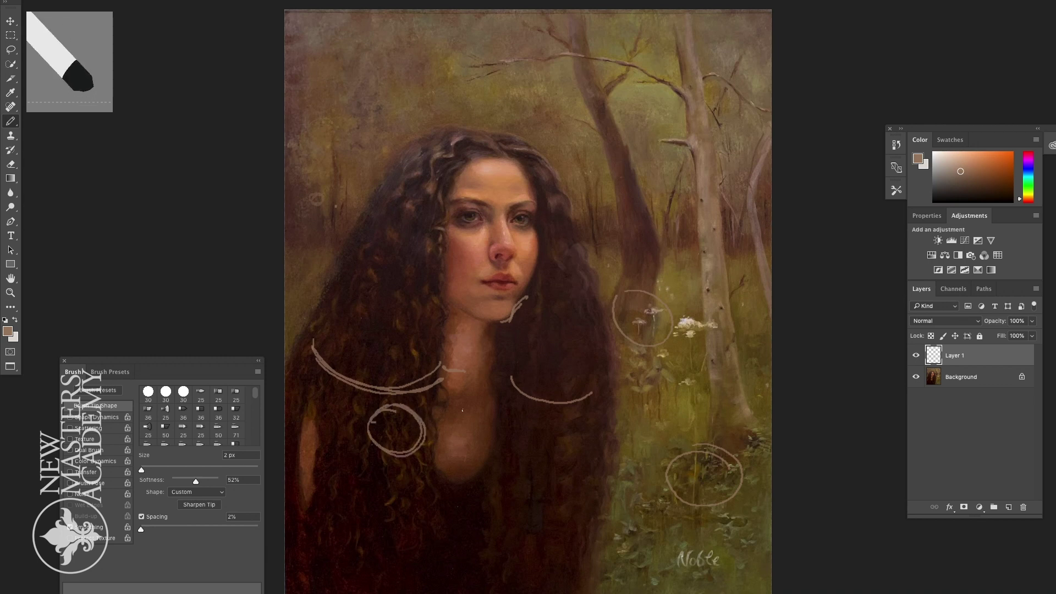
drag(536, 424, 550, 426)
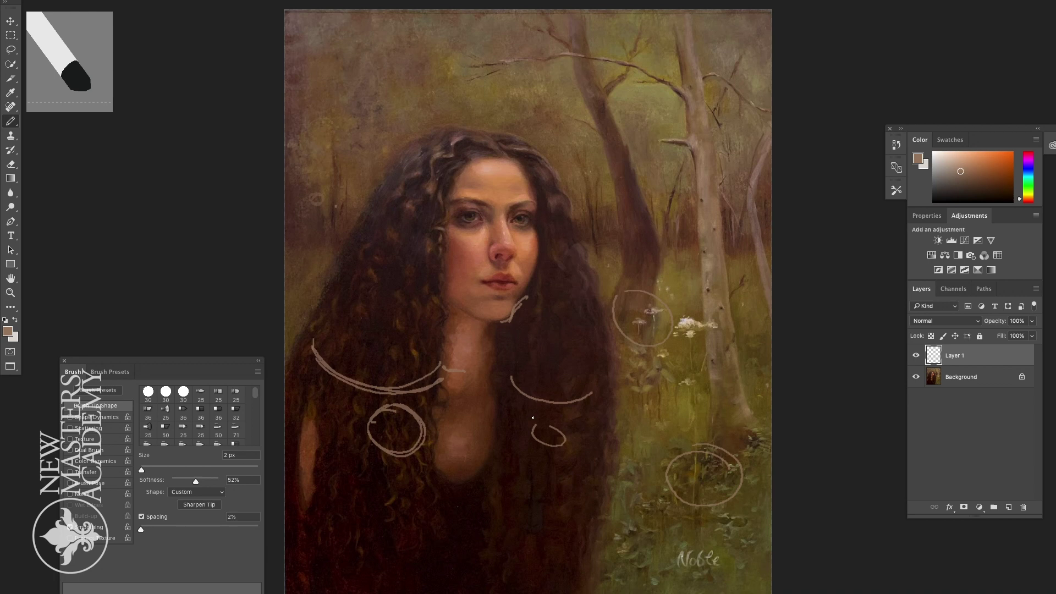
Step: Trace edges along the dark tree trunk, the outer hair and the shadowed cheek and jaw, and add a curve beside the nose
drag(612, 187, 617, 233)
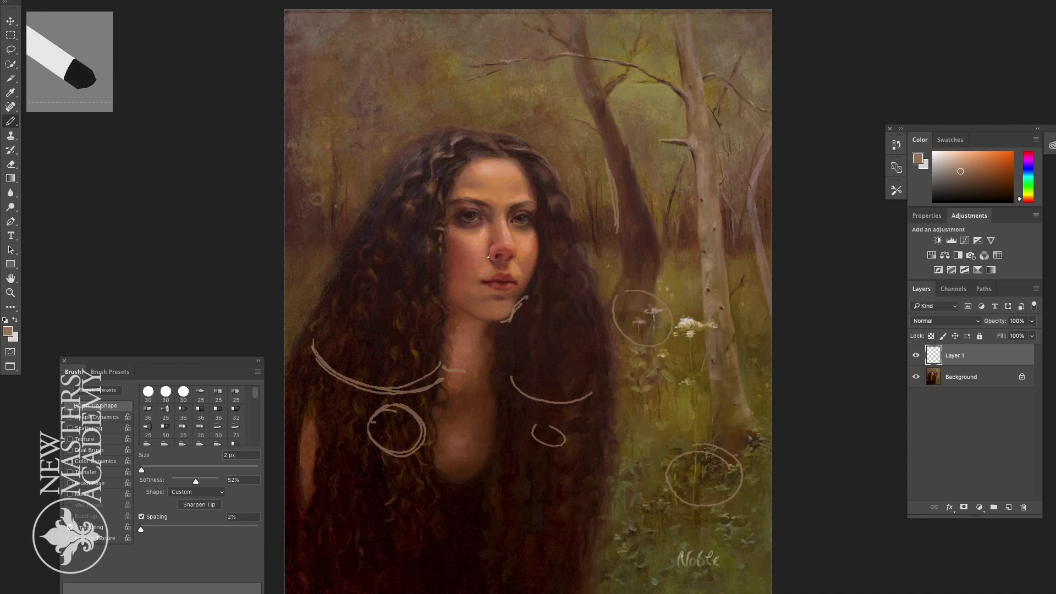
mouse_move(588, 248)
mouse_down()
mouse_move(604, 286)
mouse_move(598, 304)
mouse_up()
mouse_move(543, 235)
mouse_down()
mouse_move(546, 263)
mouse_move(524, 300)
mouse_up()
drag(506, 248, 529, 255)
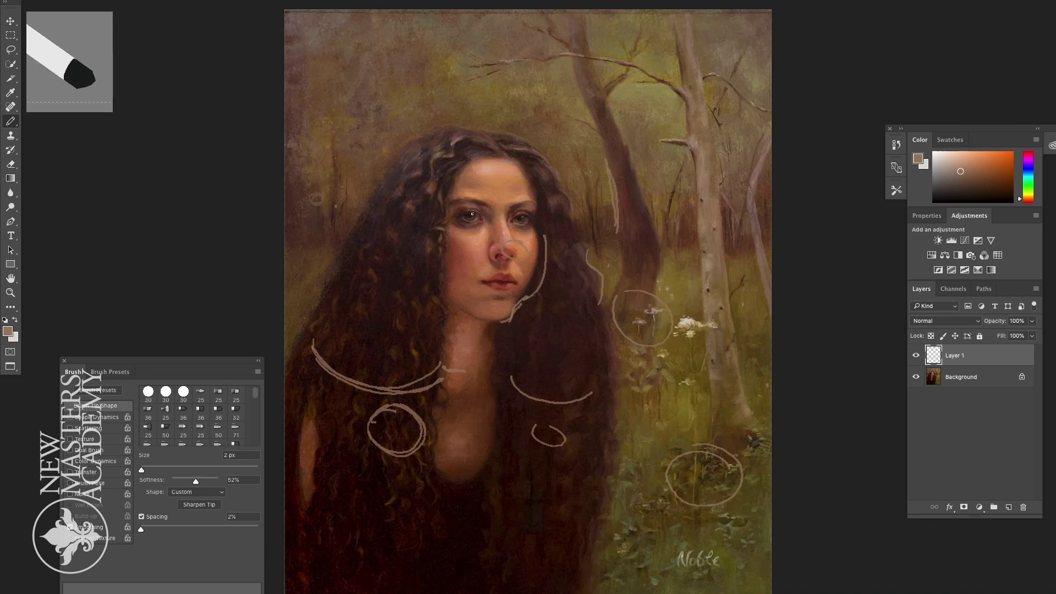
Step: Circle the shoulder edge, the neckline and the lower corner of the hair where it meets the foliage
drag(554, 525, 623, 573)
drag(607, 537, 607, 583)
mouse_move(303, 426)
mouse_down()
mouse_move(294, 432)
mouse_move(303, 444)
mouse_up()
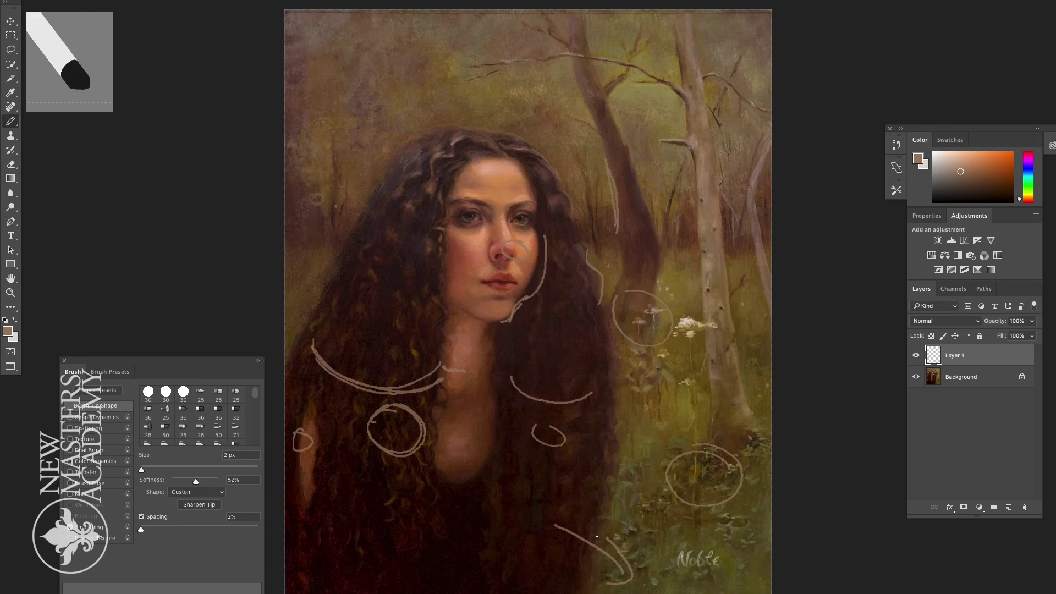
mouse_move(313, 431)
mouse_down()
mouse_move(297, 423)
mouse_move(301, 448)
mouse_up()
mouse_move(478, 455)
mouse_down()
mouse_move(465, 460)
mouse_move(483, 460)
mouse_up()
drag(601, 547, 592, 564)
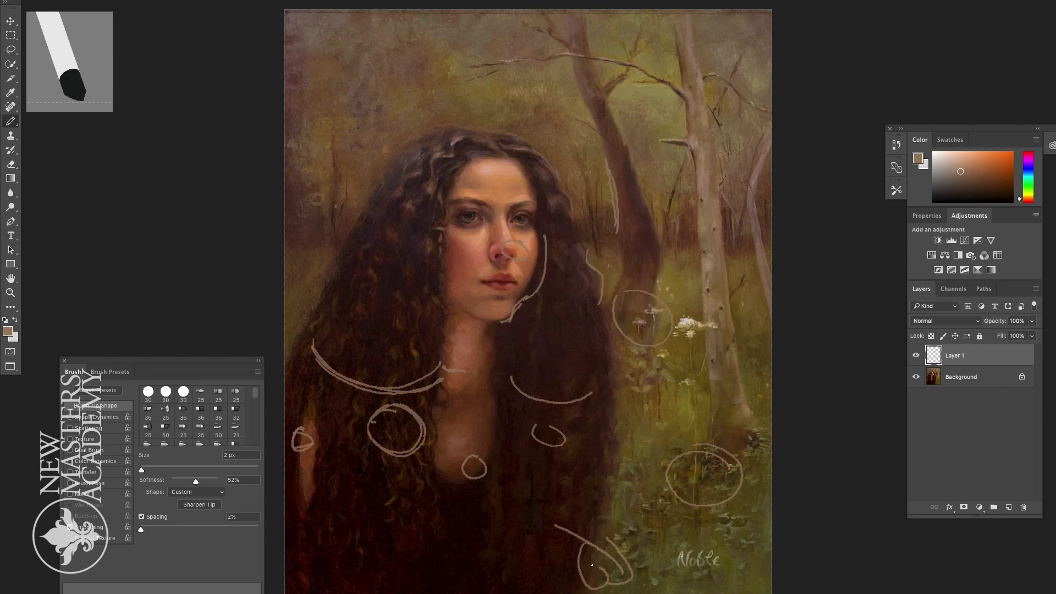
Step: Draw a flowing arrow from the shoulder through the neckline to the lower hair and reinforce the circles at both ends
mouse_move(322, 443)
mouse_down()
mouse_move(392, 420)
mouse_move(490, 469)
mouse_move(568, 544)
mouse_move(658, 550)
mouse_up()
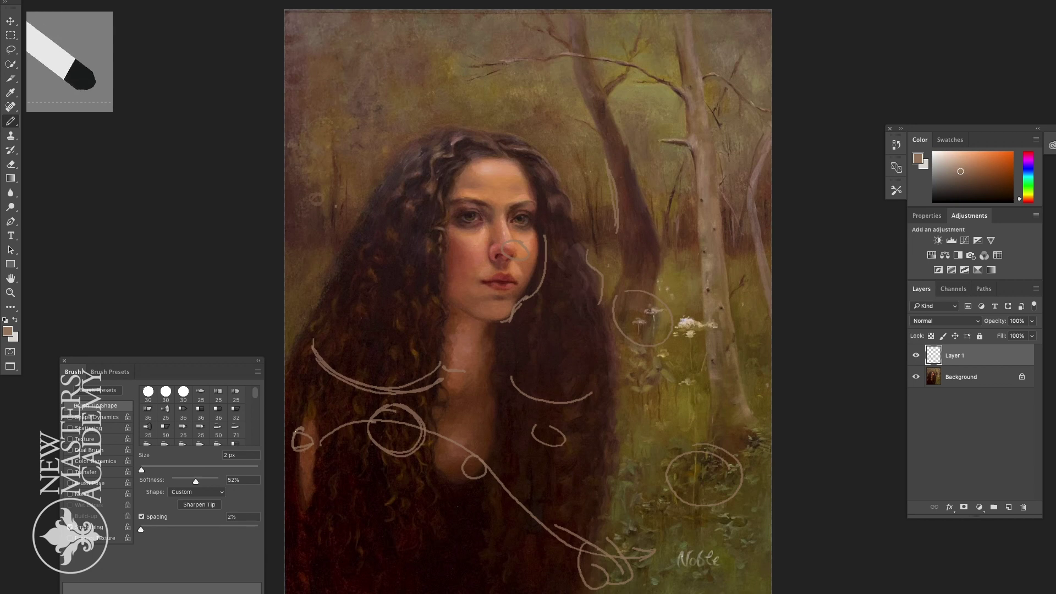
drag(307, 431, 303, 432)
drag(600, 563, 591, 548)
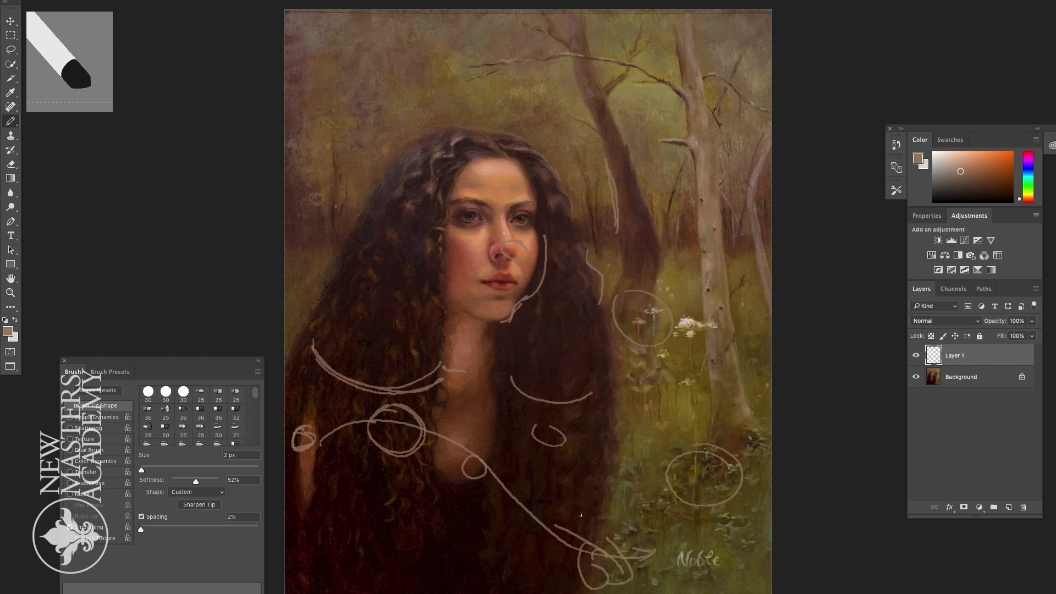
Step: Outline the whole hair silhouette with angular strokes and trace along both tree trunks and the dark verticals beside them
mouse_move(286, 355)
mouse_down()
mouse_move(400, 143)
mouse_move(477, 137)
mouse_move(528, 155)
mouse_move(528, 135)
mouse_move(572, 220)
mouse_move(612, 432)
mouse_move(582, 562)
mouse_move(597, 503)
mouse_move(589, 579)
mouse_up()
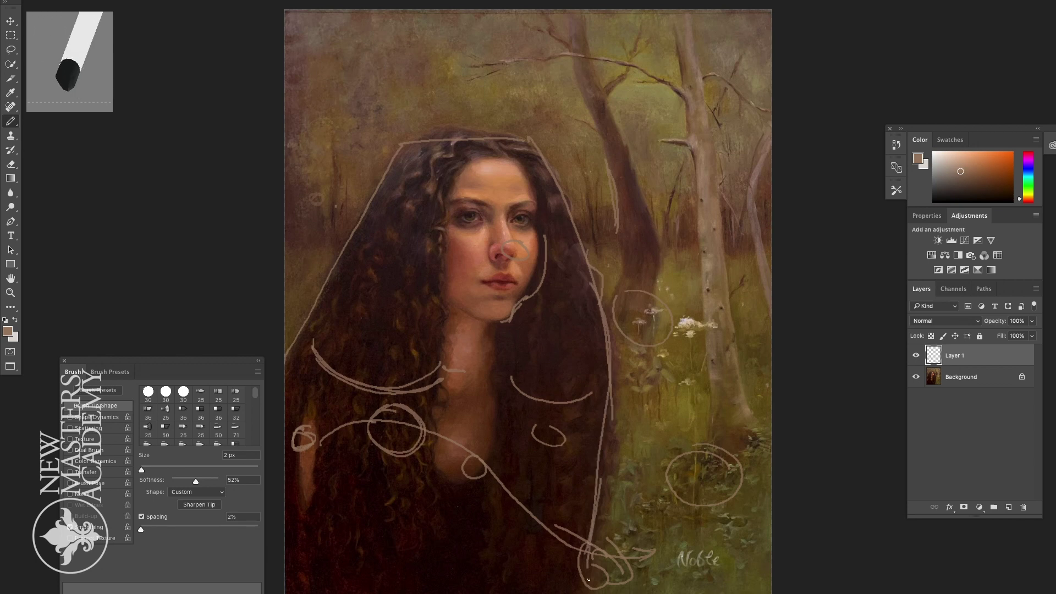
drag(698, 129, 730, 454)
drag(691, 175, 727, 443)
mouse_move(610, 120)
mouse_down()
mouse_move(671, 302)
mouse_move(641, 289)
mouse_up()
drag(598, 130, 632, 336)
drag(587, 186, 596, 243)
drag(594, 208, 602, 235)
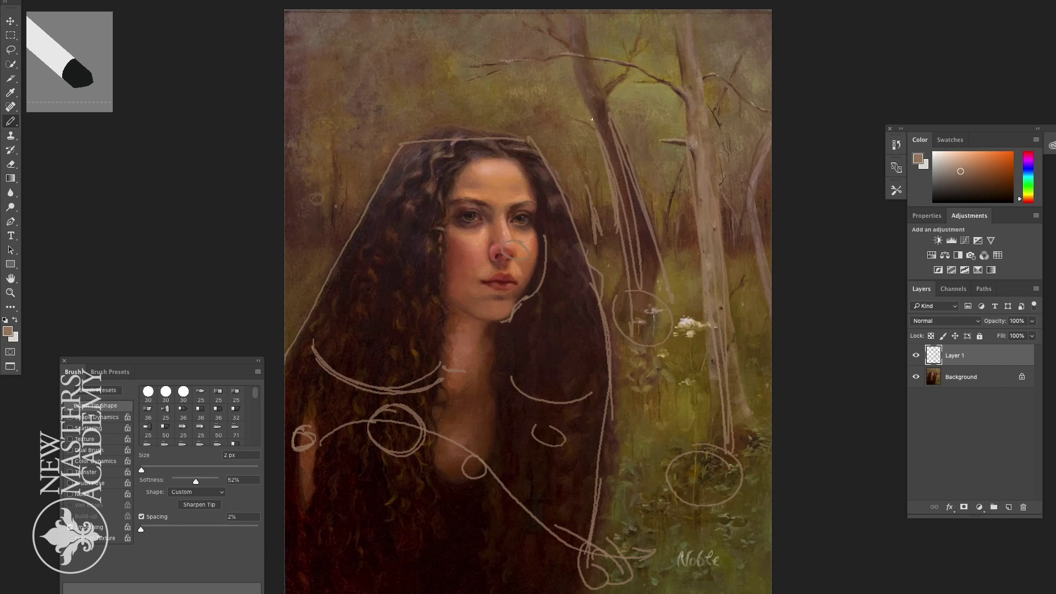
Step: Hide the first annotation layer and add a fresh layer, with the brush size at 8 px
click(916, 355)
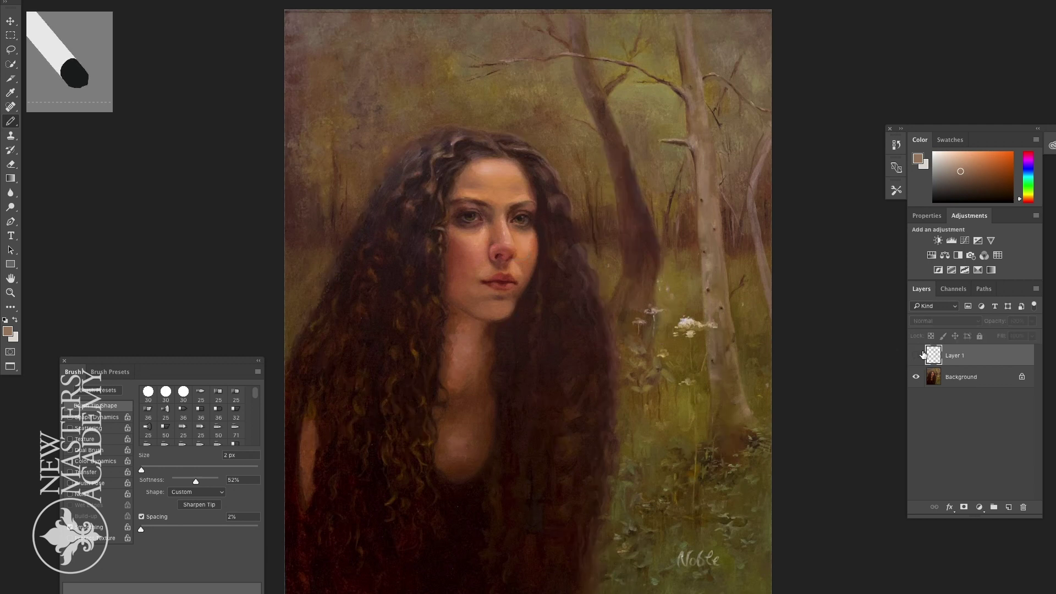
click(1007, 507)
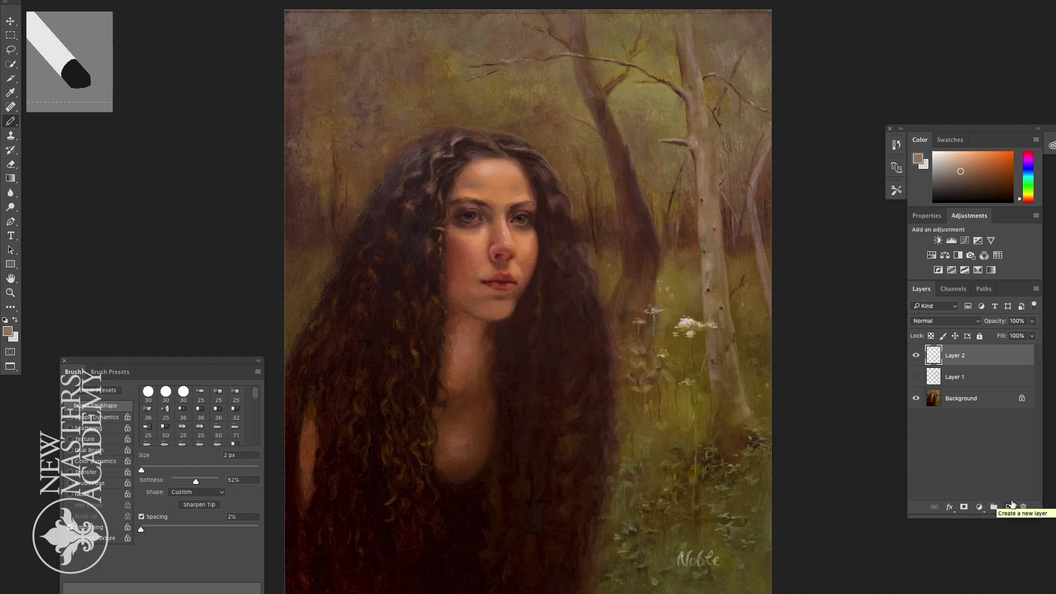
drag(141, 469, 148, 467)
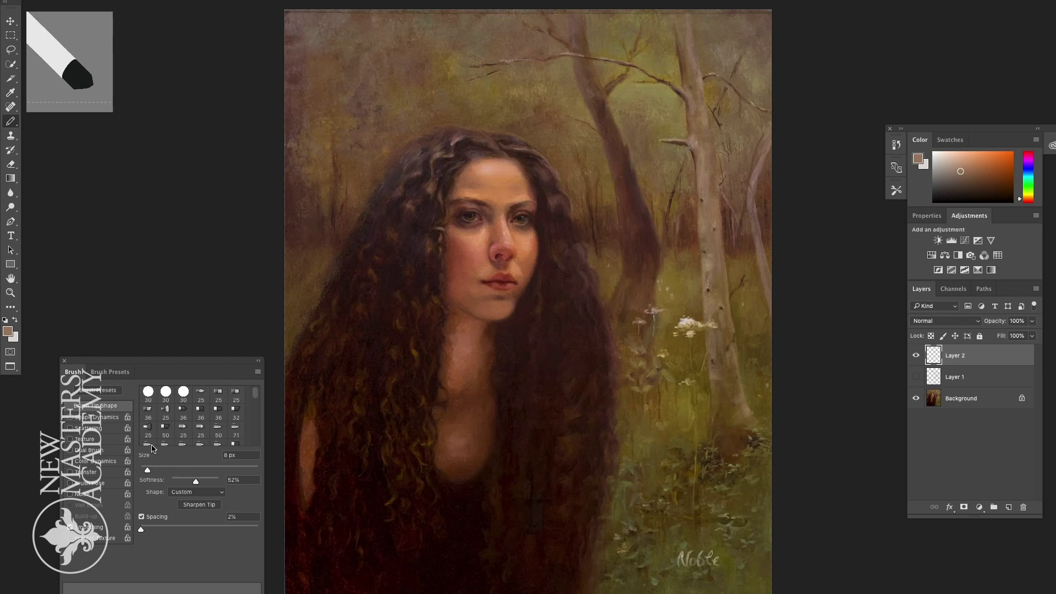
Step: Sample the light skin color from the forehead and paint test swatches over the upper-left background of the painting
click(20, 91)
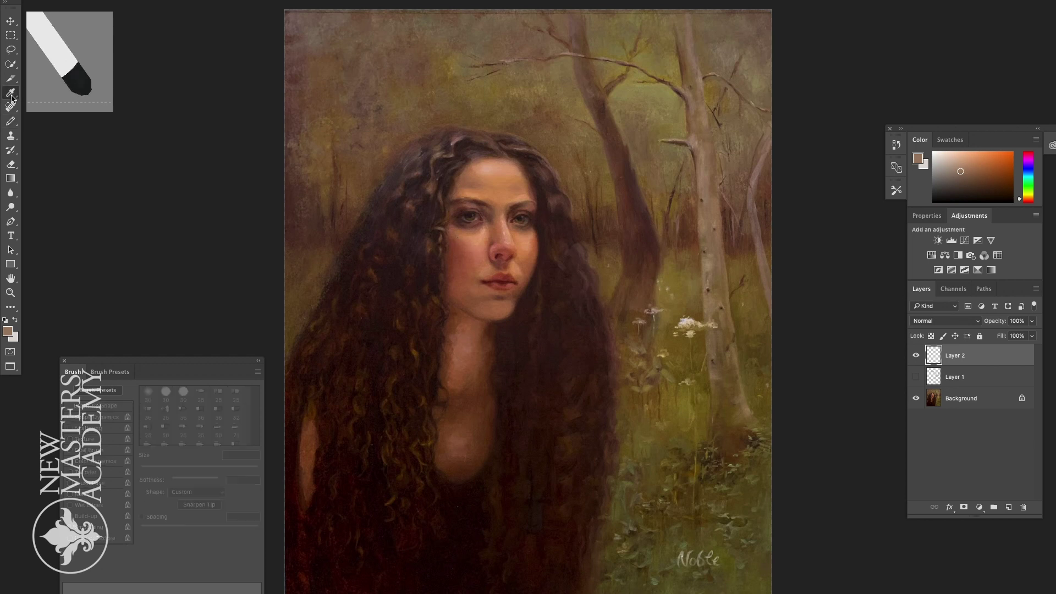
click(512, 175)
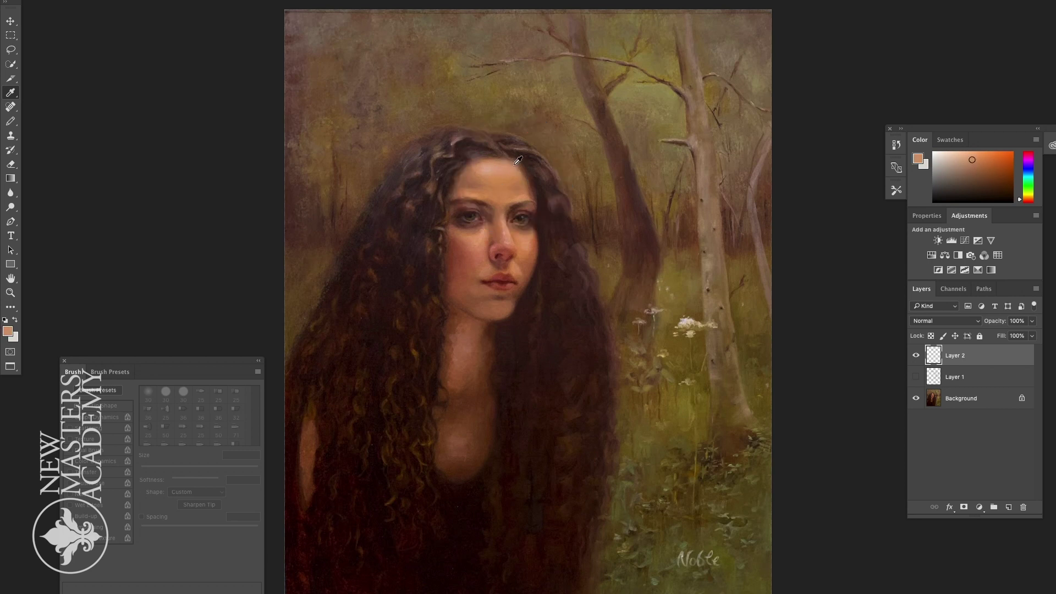
key(b)
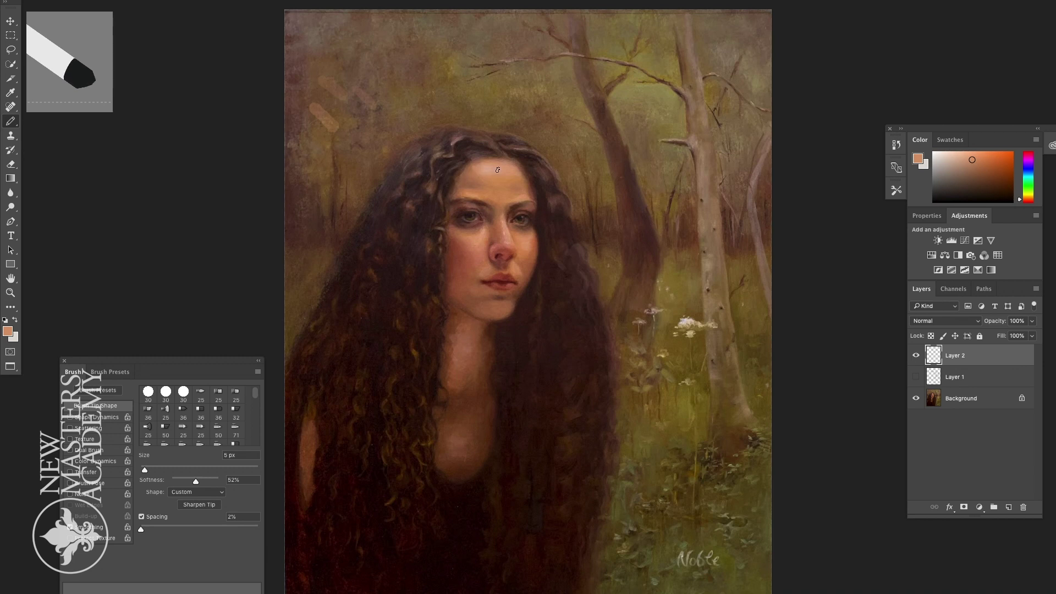
Step: Switch to black, reduce the brush to 1 px, and undo a small test circle on the forehead highlight
drag(969, 179, 932, 202)
key(bracketleft)
key(bracketleft)
key(bracketleft)
key(bracketleft)
drag(484, 167, 482, 168)
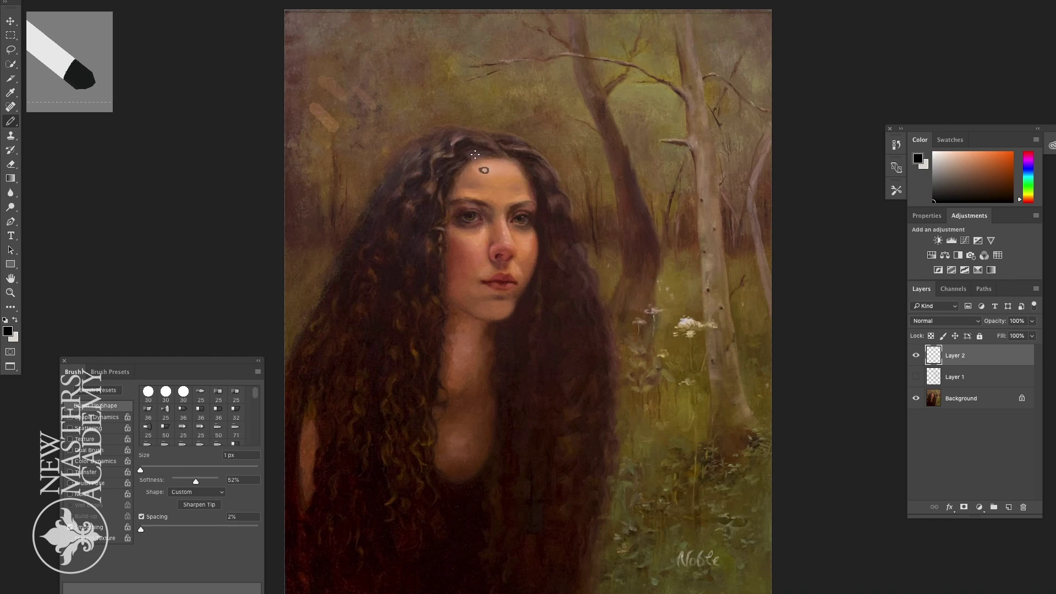
click(117, 0)
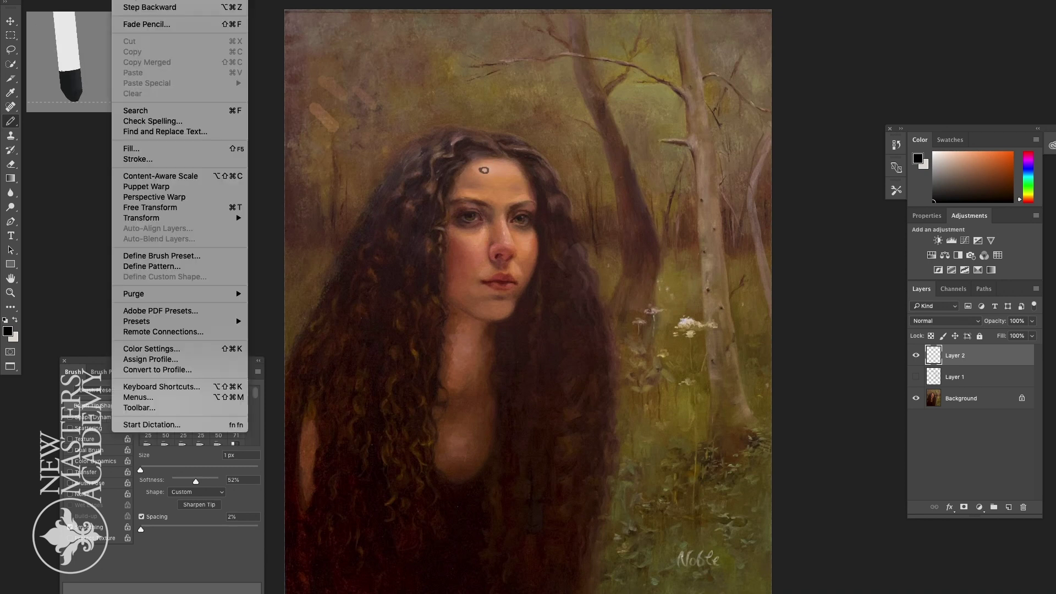
click(143, 7)
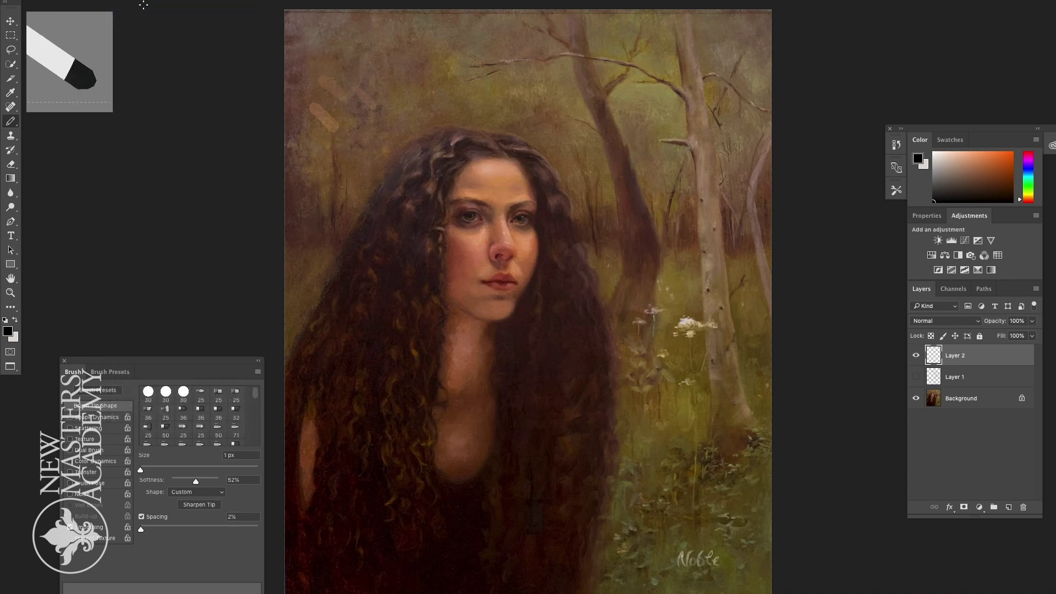
Step: Switch to white and mark the forehead highlight with crossing horizontal and vertical contour lines
click(934, 153)
drag(489, 168, 498, 169)
drag(479, 167, 445, 163)
drag(477, 156, 486, 190)
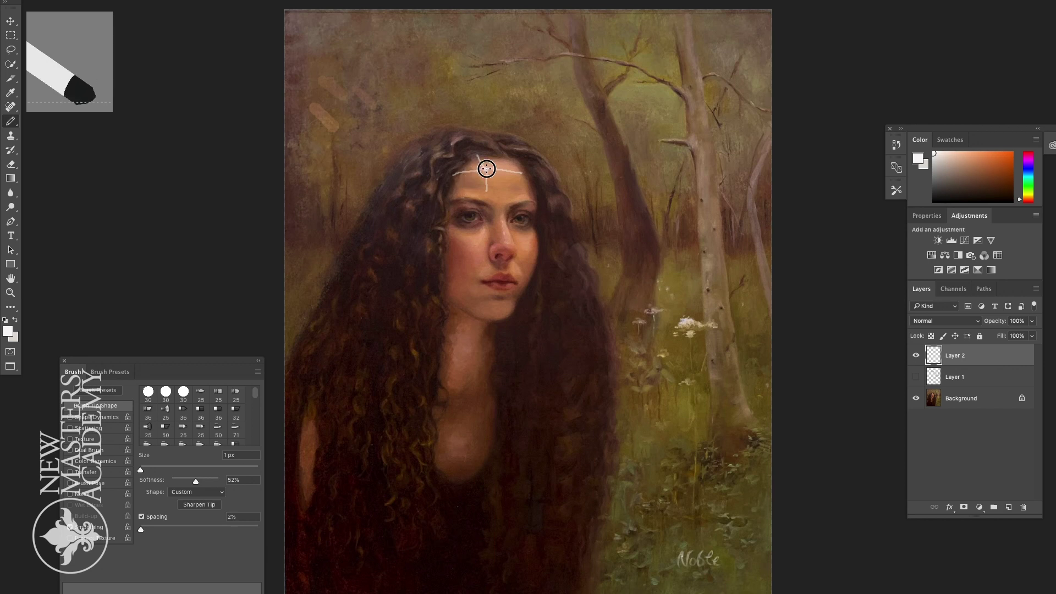
Step: Mark white highlights on the brow, cheek and nose, and draw a descending contour from the hairline to the eye
drag(471, 196, 473, 197)
drag(480, 234, 484, 232)
drag(477, 243, 478, 244)
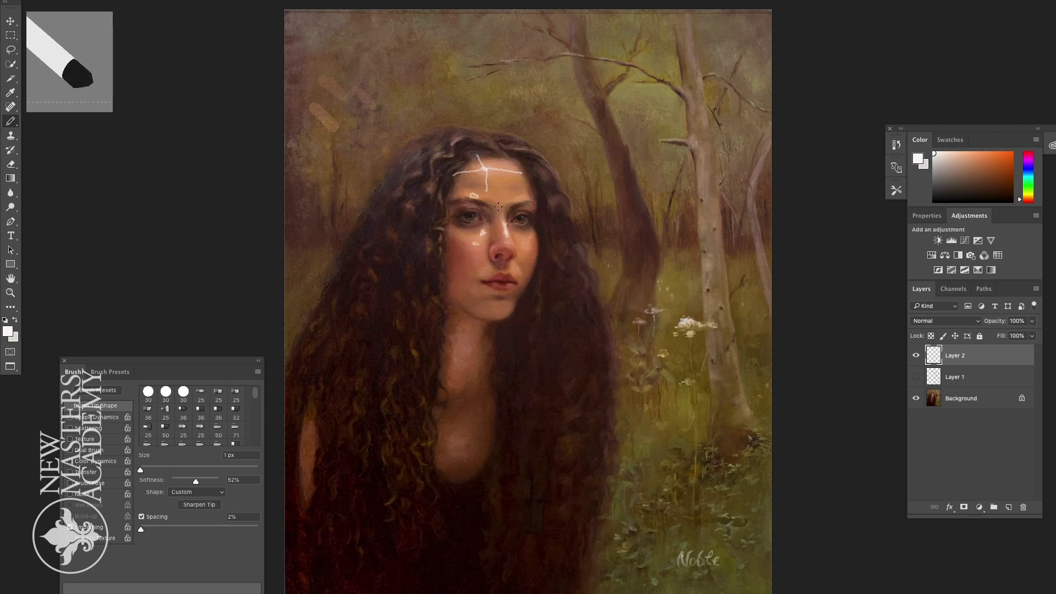
mouse_move(477, 159)
mouse_down()
mouse_move(473, 209)
mouse_move(462, 179)
mouse_move(483, 203)
mouse_up()
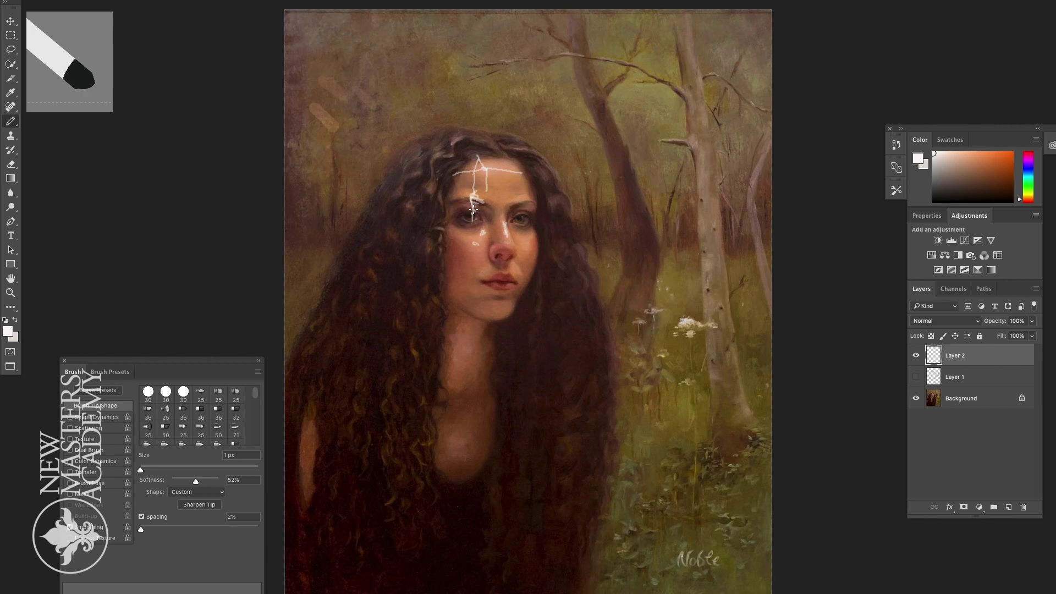
drag(505, 243, 502, 261)
Step: Hide the highlight marks, add a new layer, and sweep a white curved arrow across the hair and chest toward the flowers
click(916, 356)
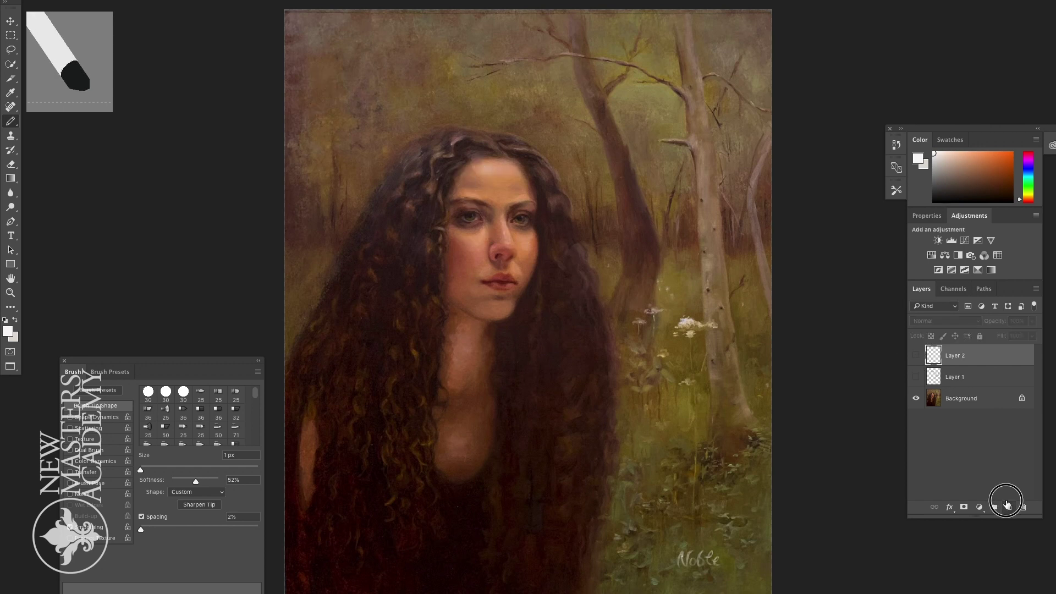
click(1007, 505)
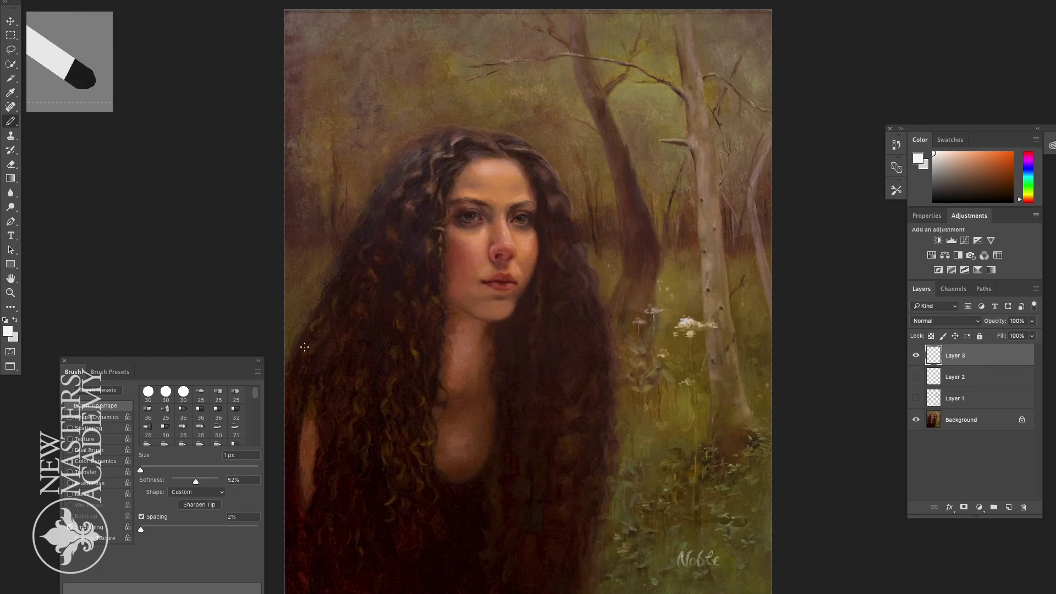
mouse_move(297, 329)
mouse_down()
mouse_move(321, 361)
mouse_move(380, 384)
mouse_move(475, 393)
mouse_move(677, 369)
mouse_move(659, 392)
mouse_up()
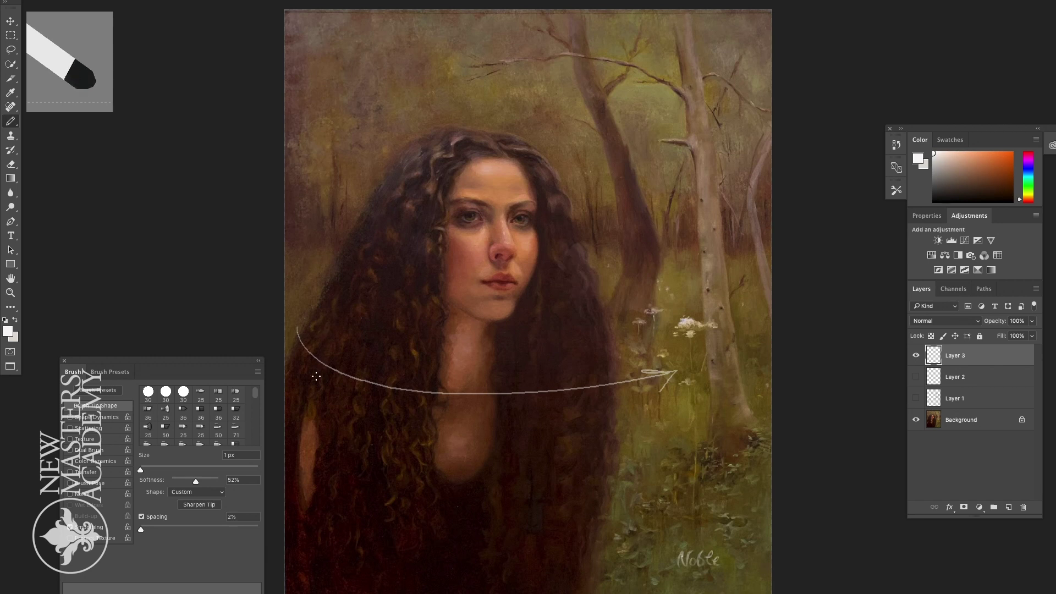
Step: Circle the curls beside the chest, the upper arm, the dark hair areas and the flowers in white, and extend the arrow's tip
drag(336, 363, 333, 368)
drag(310, 424, 303, 476)
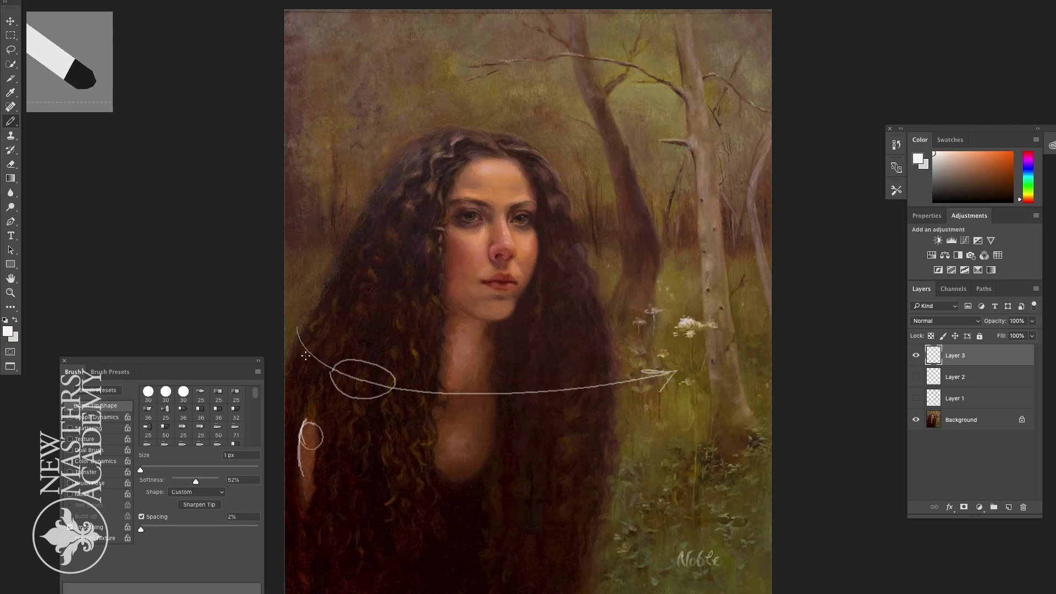
mouse_move(509, 410)
mouse_down()
mouse_move(554, 434)
mouse_move(588, 401)
mouse_move(582, 390)
mouse_move(679, 366)
mouse_move(655, 363)
mouse_move(691, 363)
mouse_up()
mouse_move(681, 319)
mouse_down()
mouse_move(698, 322)
mouse_move(682, 324)
mouse_up()
mouse_move(652, 309)
mouse_down()
mouse_move(663, 311)
mouse_move(654, 313)
mouse_up()
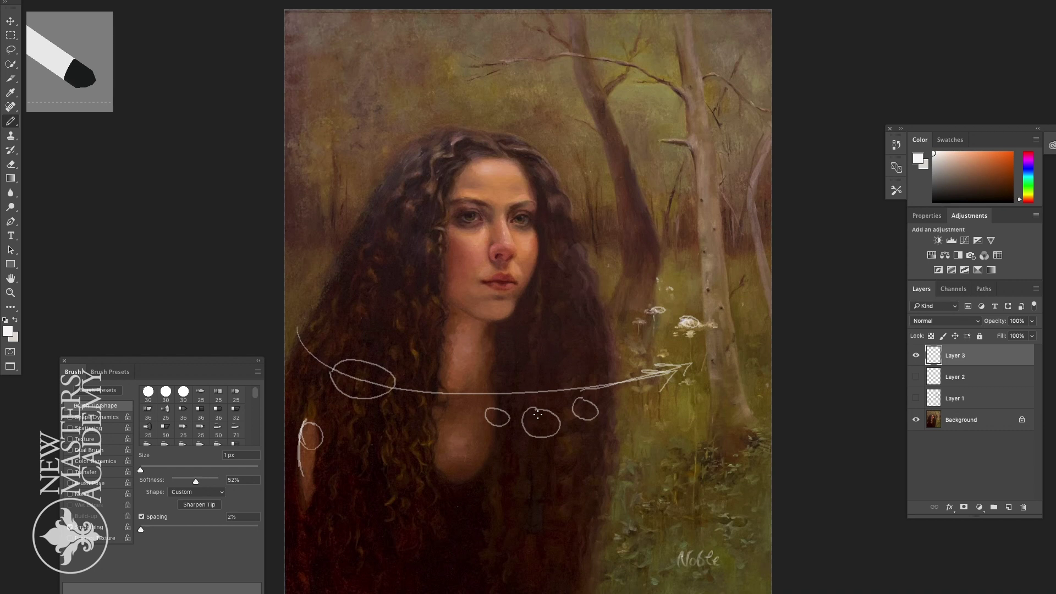
Step: Sample the light orange skin tone from the forehead and set the brush size to 5 px
click(15, 88)
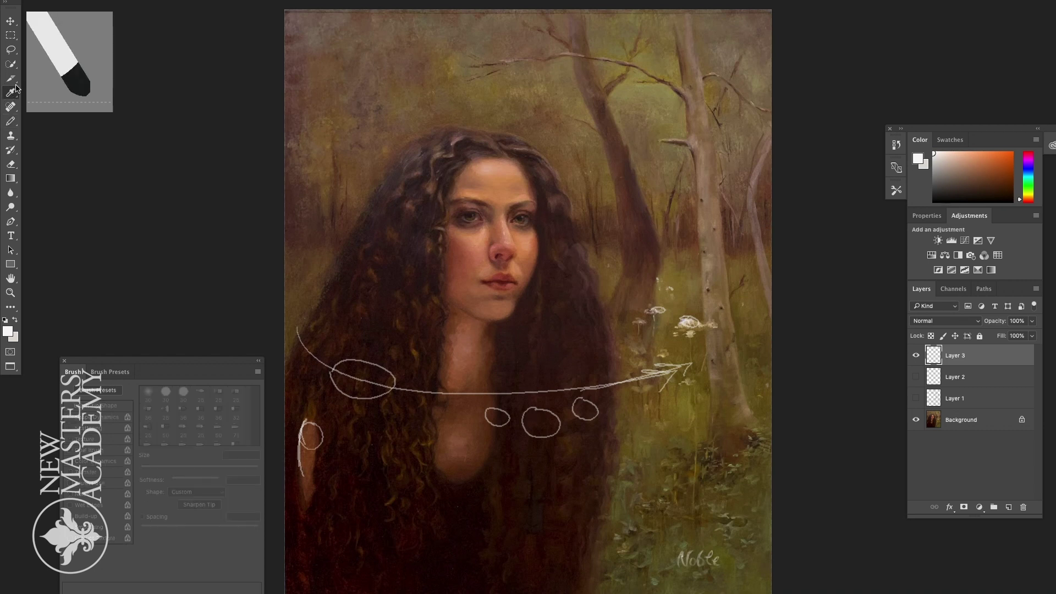
click(513, 175)
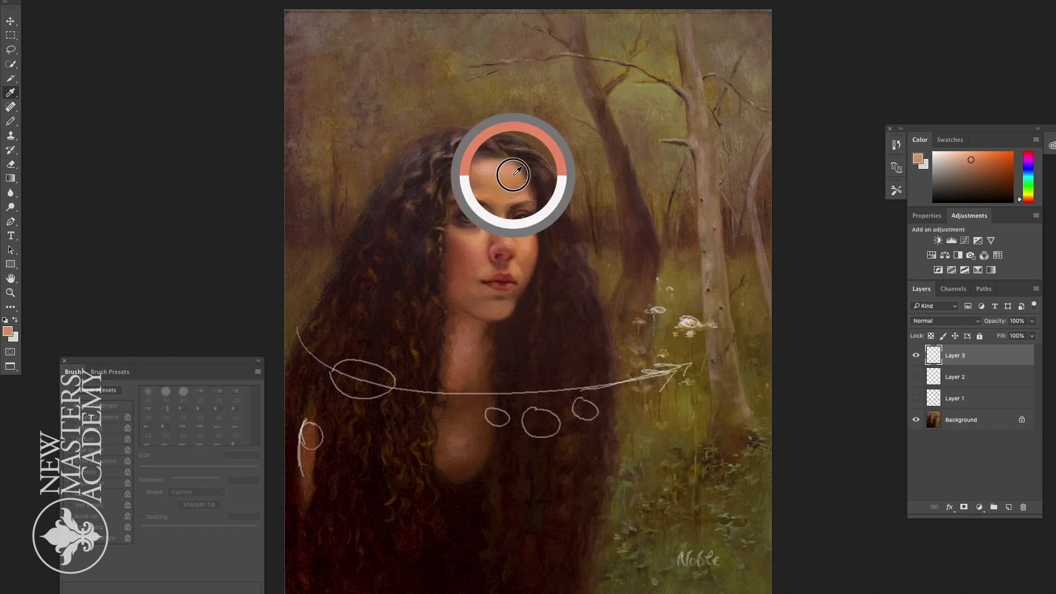
click(10, 121)
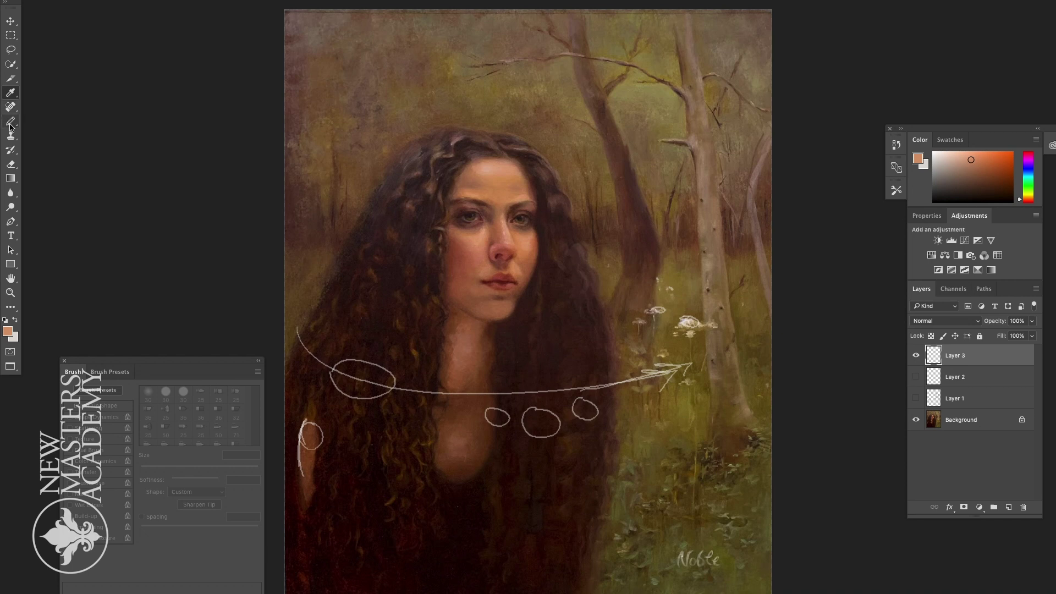
click(219, 0)
drag(218, 2, 204, 3)
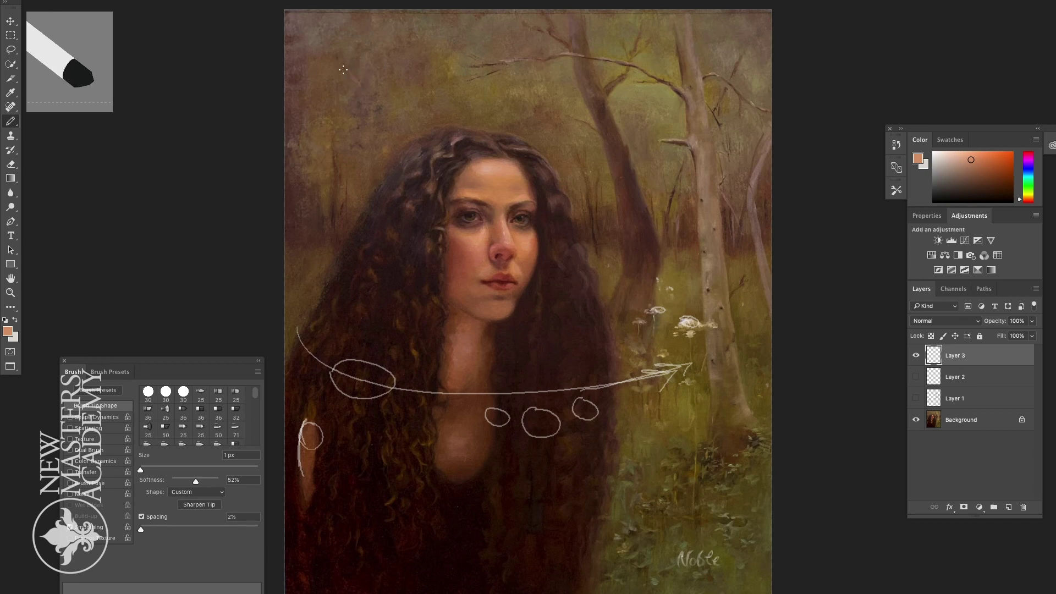
drag(141, 470, 146, 470)
Step: Resample a deeper orange from the shaded side of the forehead and return to the brush
click(12, 94)
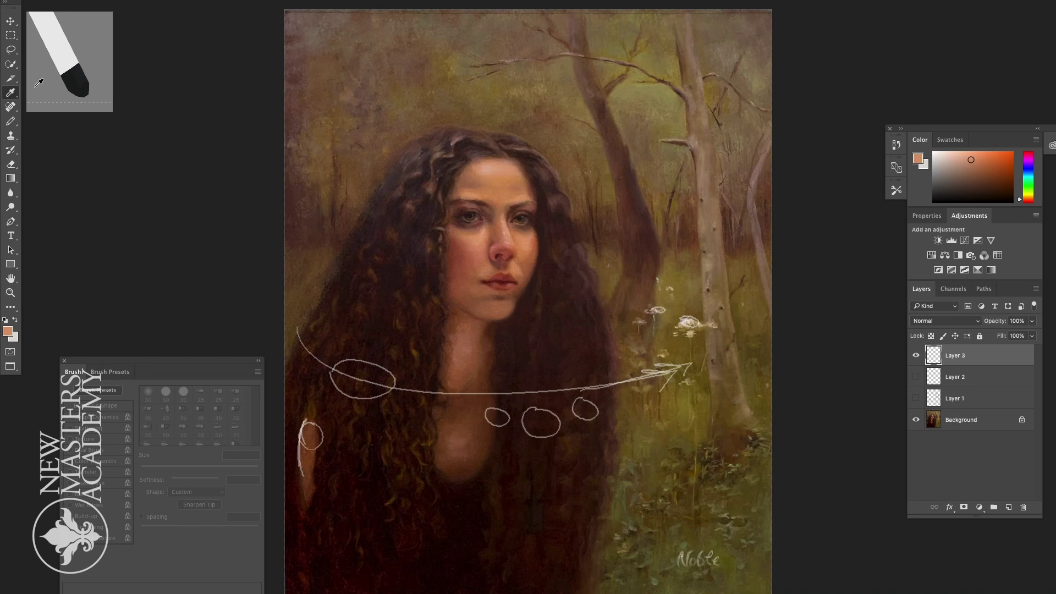
click(523, 179)
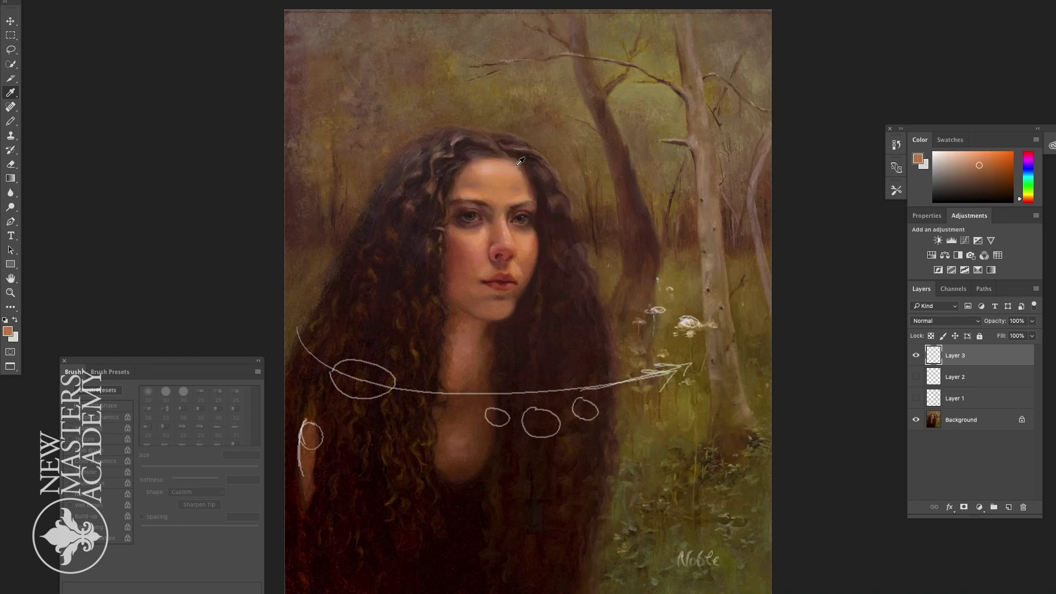
click(10, 121)
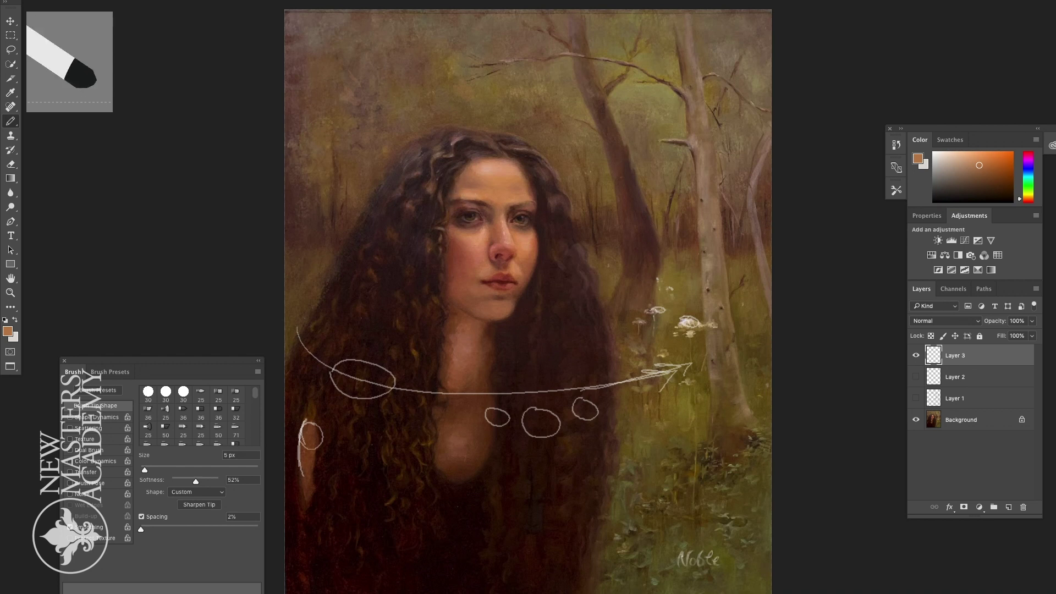
Step: Hide and reshow Layer 3 to compare the painting with and without the annotations
click(132, 1)
click(916, 355)
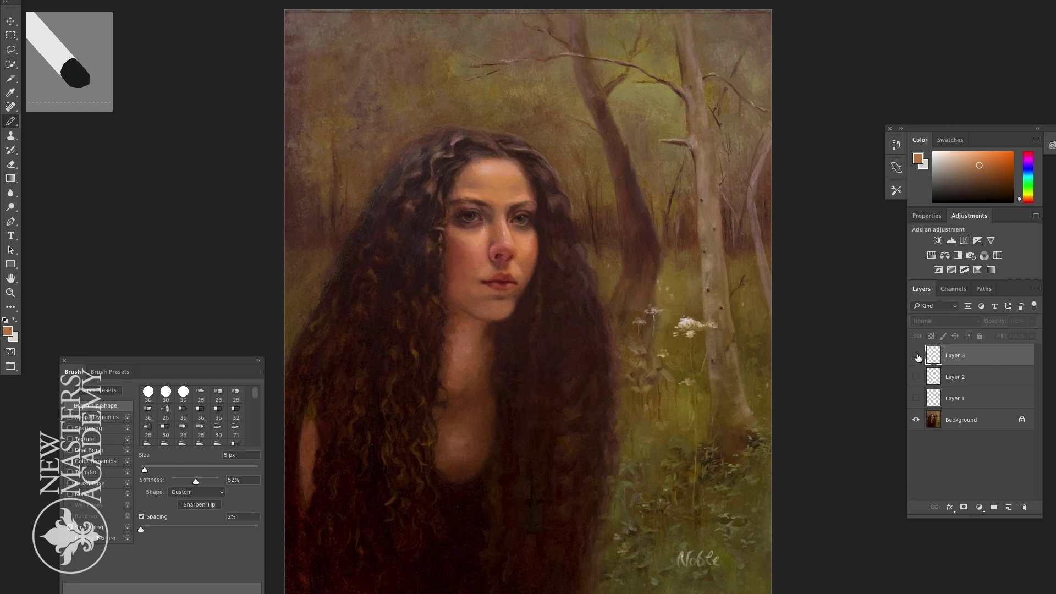
click(915, 356)
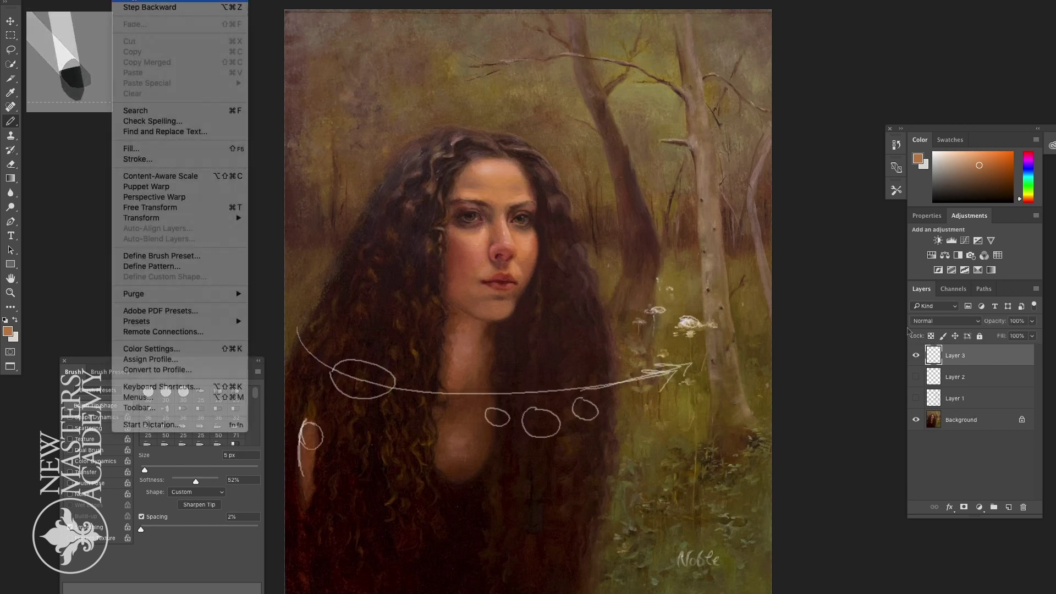
click(134, 1)
click(131, 0)
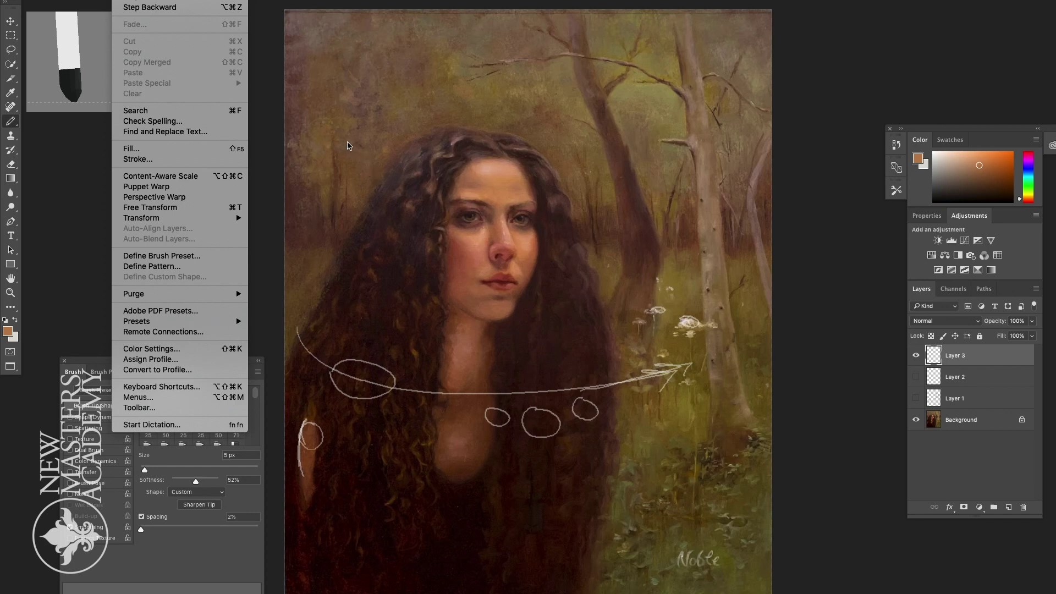
Step: Paint a translucent orange band across the top of the head toward the birch and another along the white arrow
click(330, 133)
mouse_move(393, 136)
mouse_down()
mouse_move(630, 154)
mouse_move(667, 143)
mouse_up()
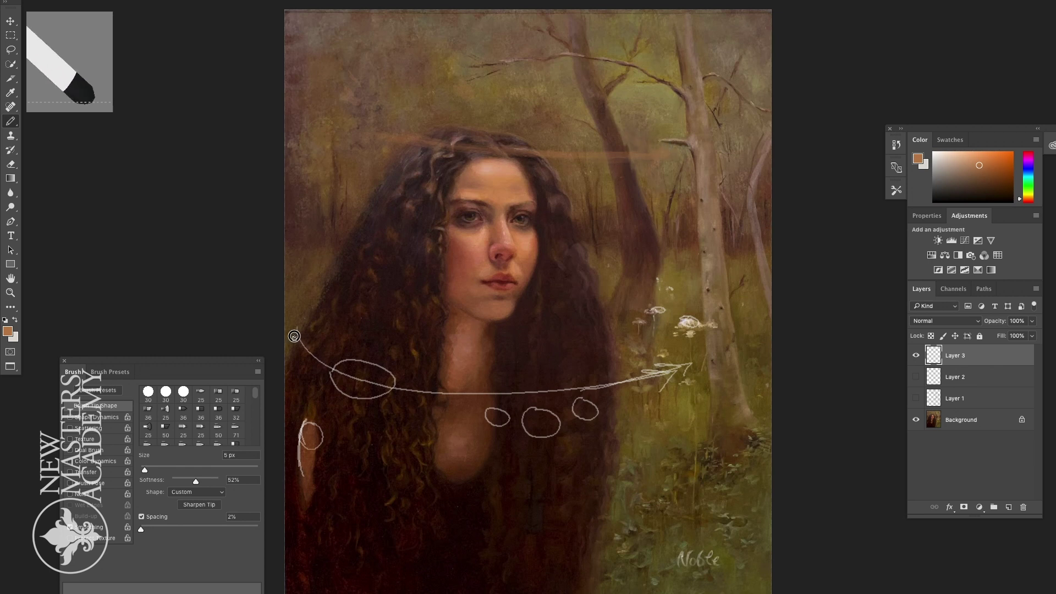
mouse_move(294, 336)
mouse_down()
mouse_move(661, 359)
mouse_move(660, 369)
mouse_move(675, 353)
mouse_up()
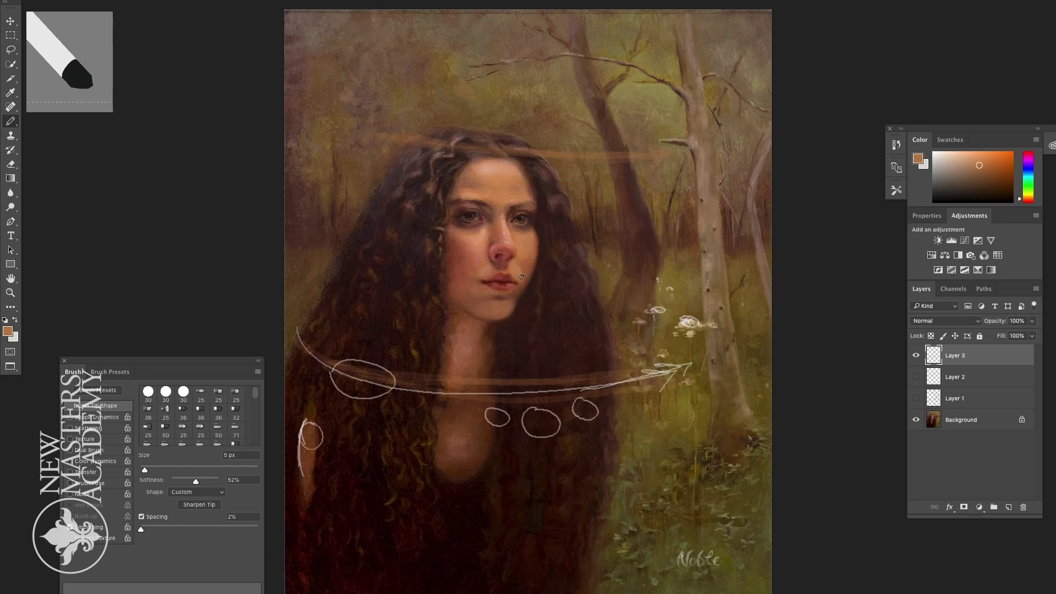
Step: Sample several warm tones from both cheeks and load the brush with the deeper red
click(13, 92)
click(477, 252)
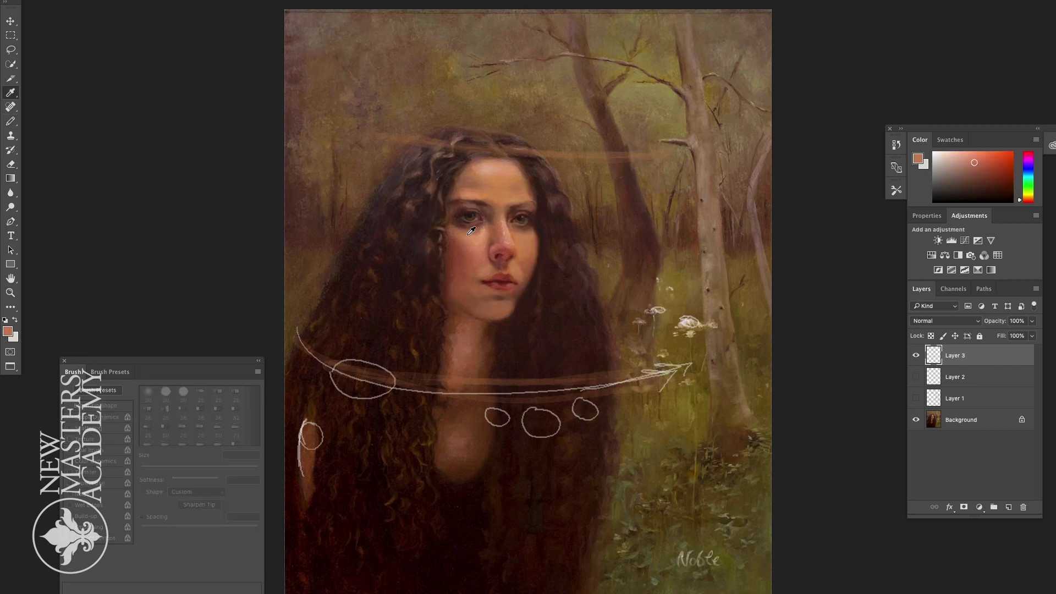
key(b)
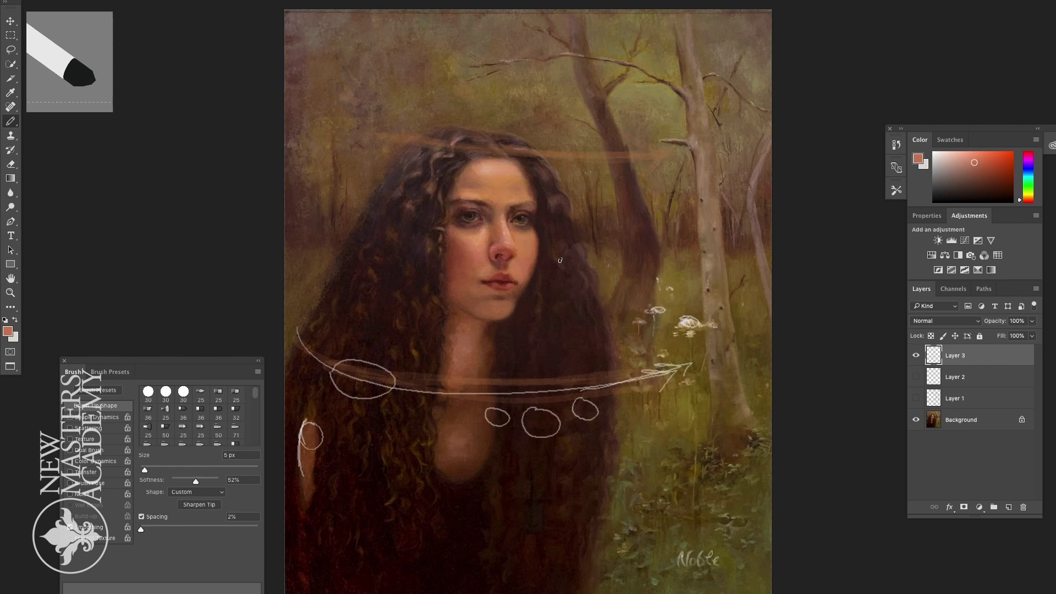
key(i)
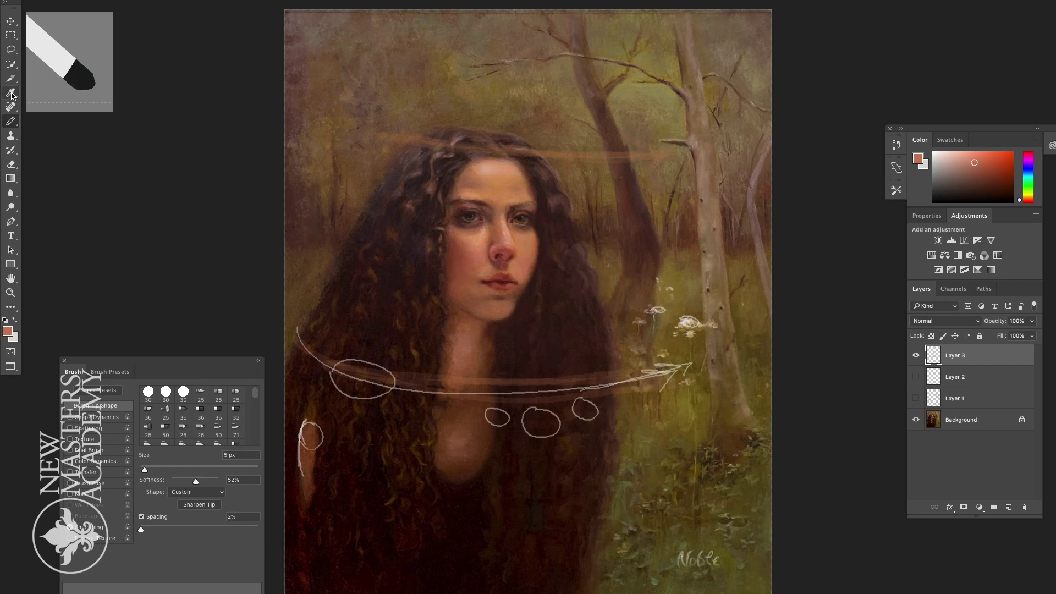
click(472, 251)
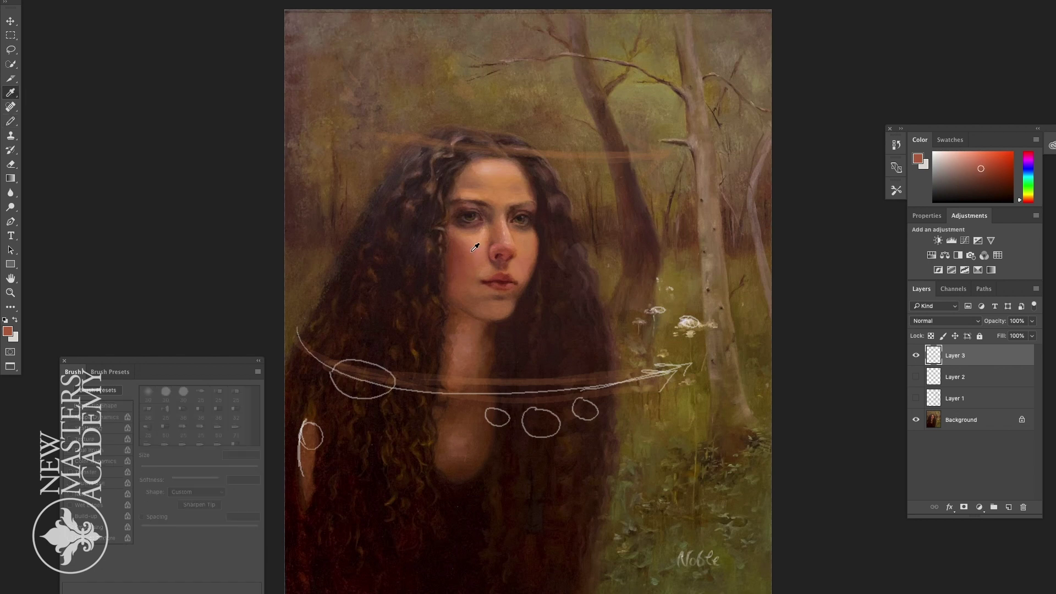
click(526, 275)
click(475, 256)
click(15, 114)
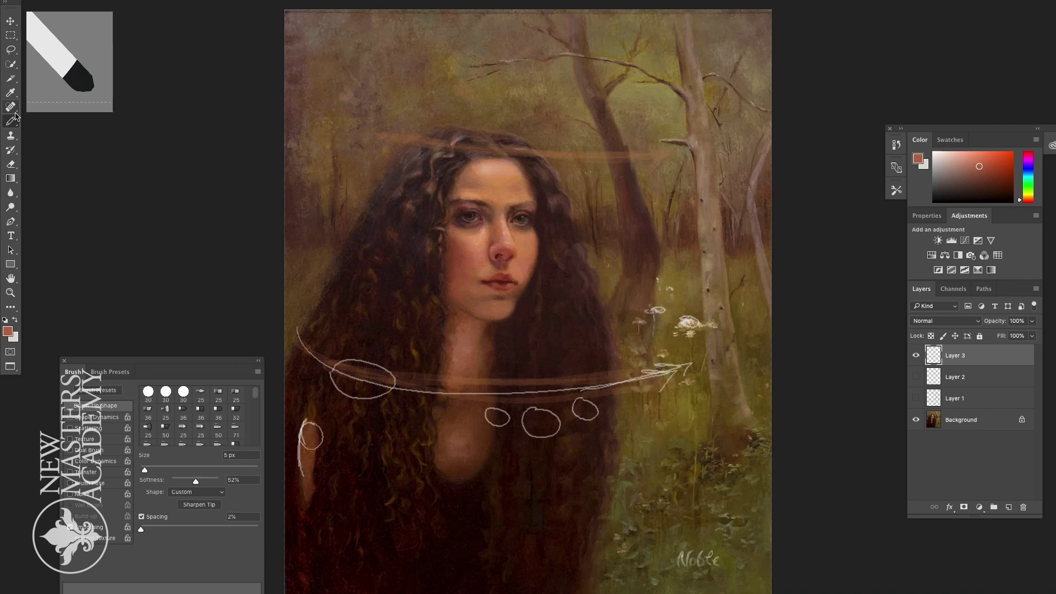
alt+click(529, 257)
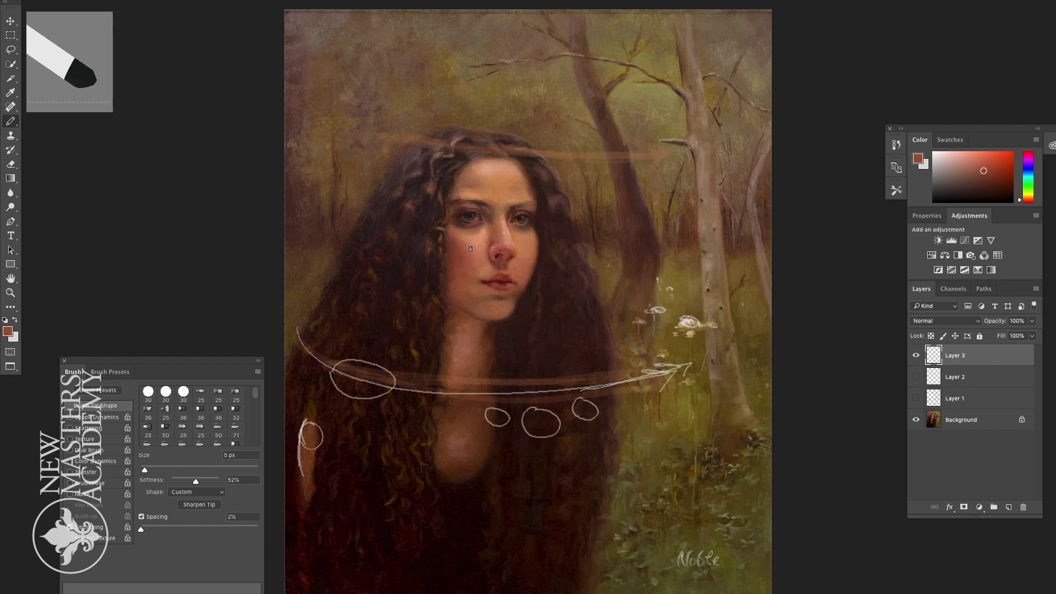
Step: Toggle Layer 3 off and on, and paint short red strokes in the hair on both sides of the face
click(916, 357)
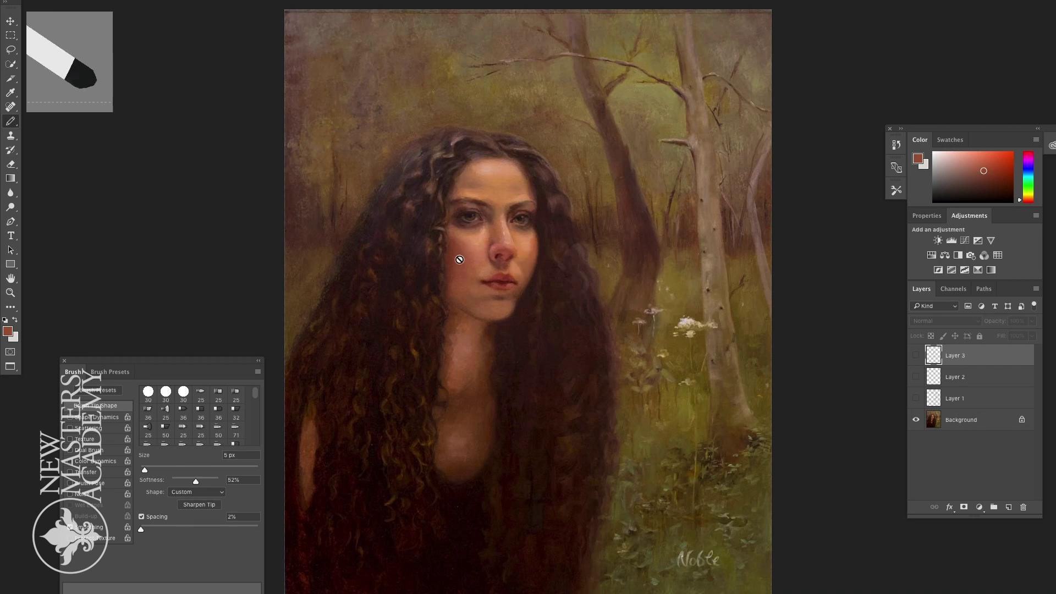
click(915, 356)
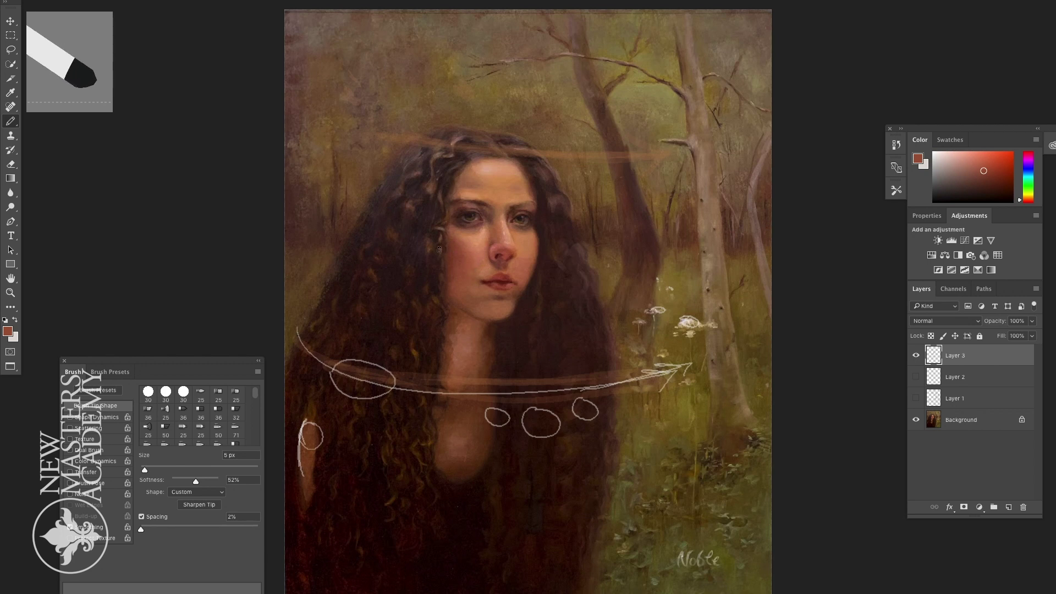
drag(416, 232, 433, 239)
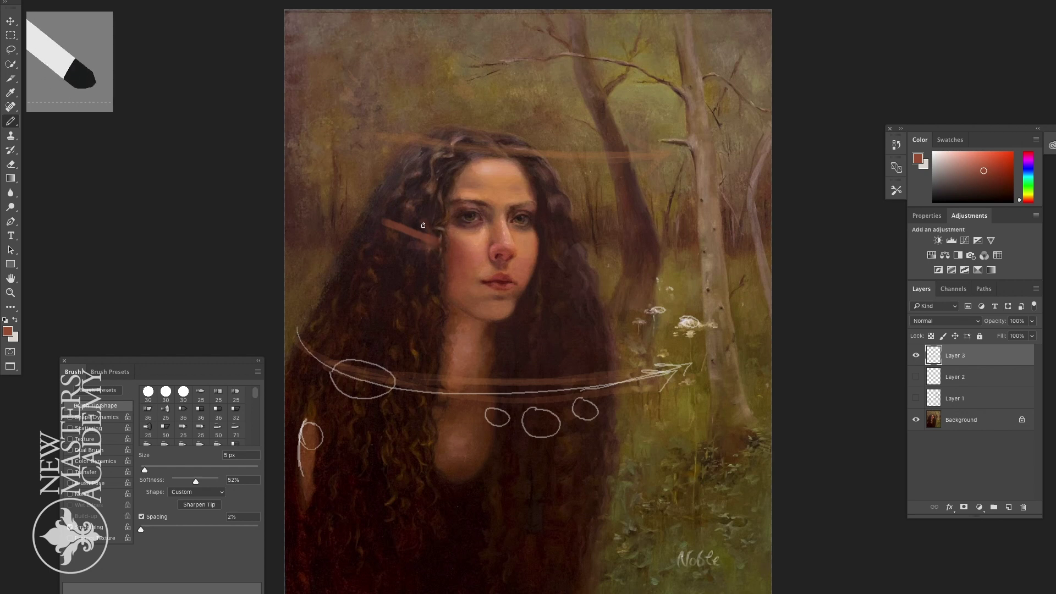
drag(568, 280, 545, 274)
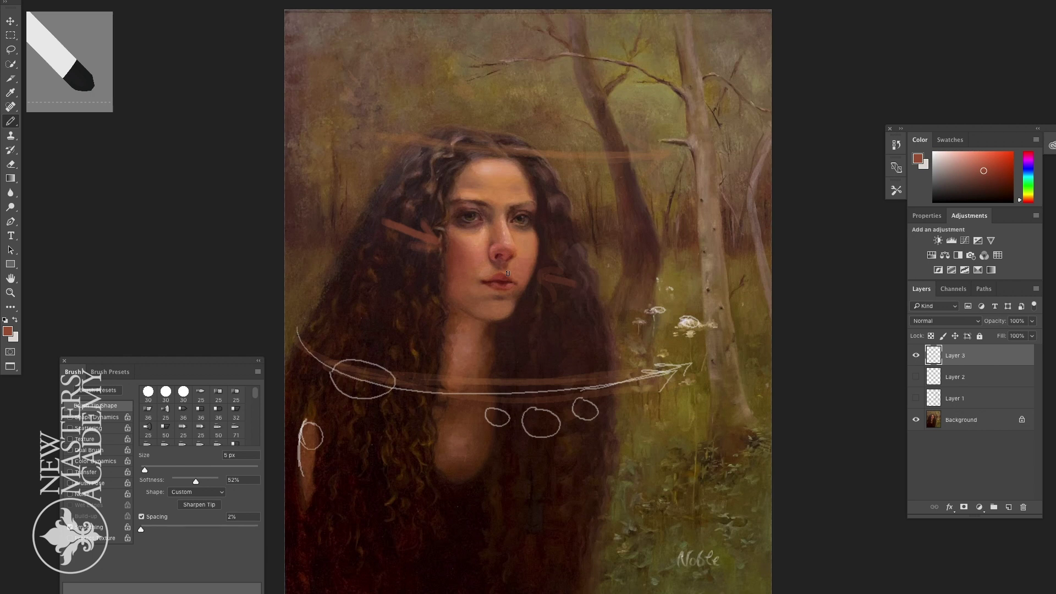
Step: Sample the dark brown from the shadowed hair beside the chin and neck for the brush
key(i)
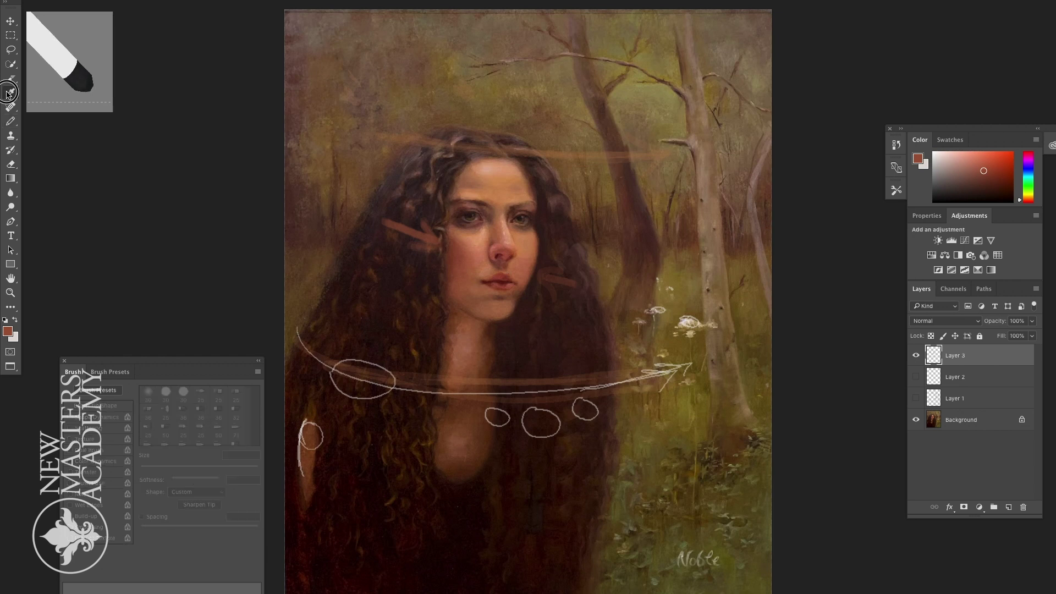
click(523, 320)
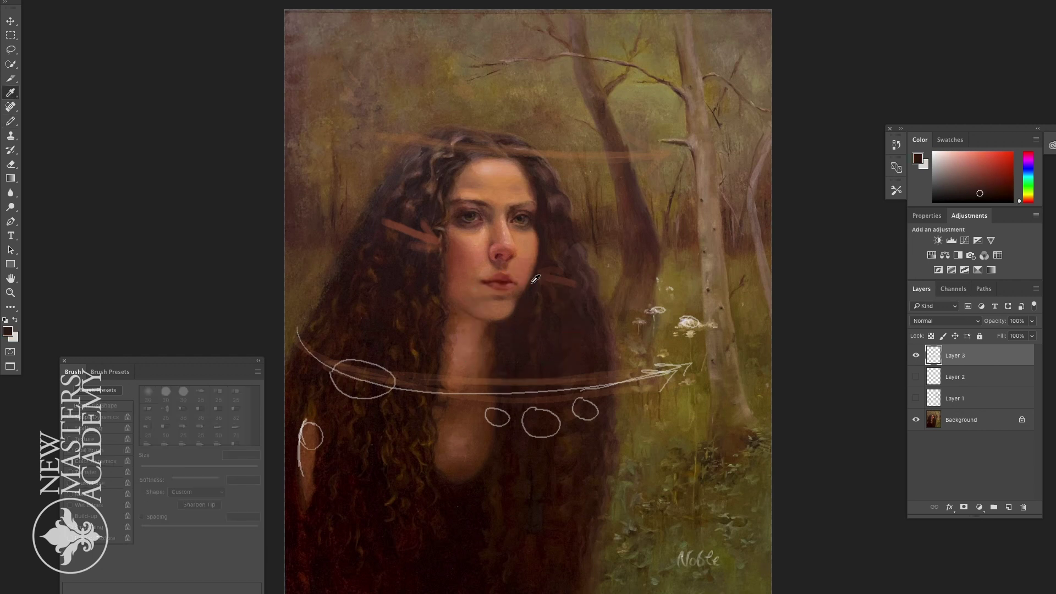
key(b)
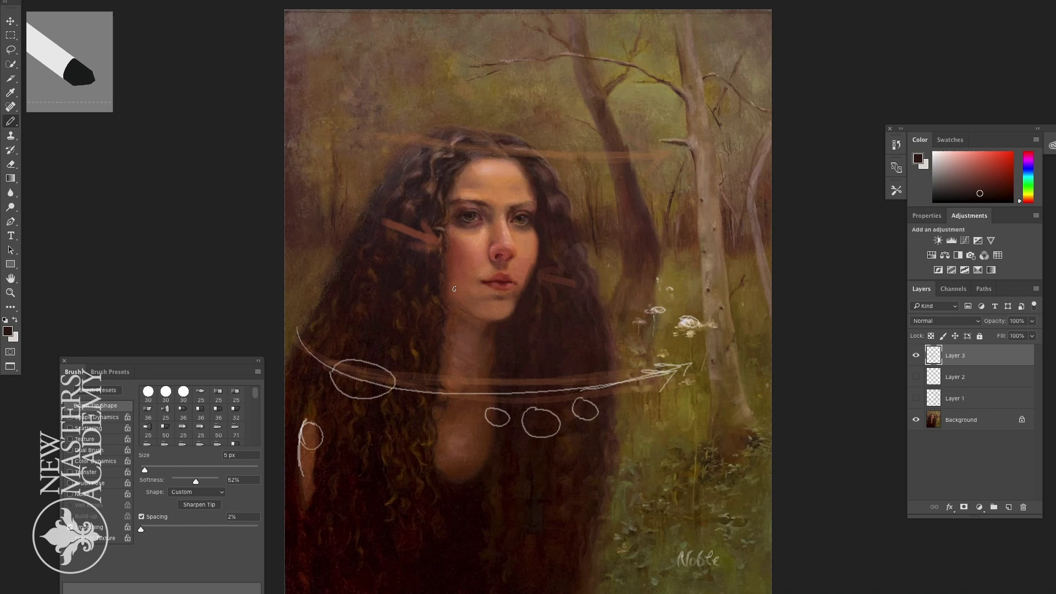
key(i)
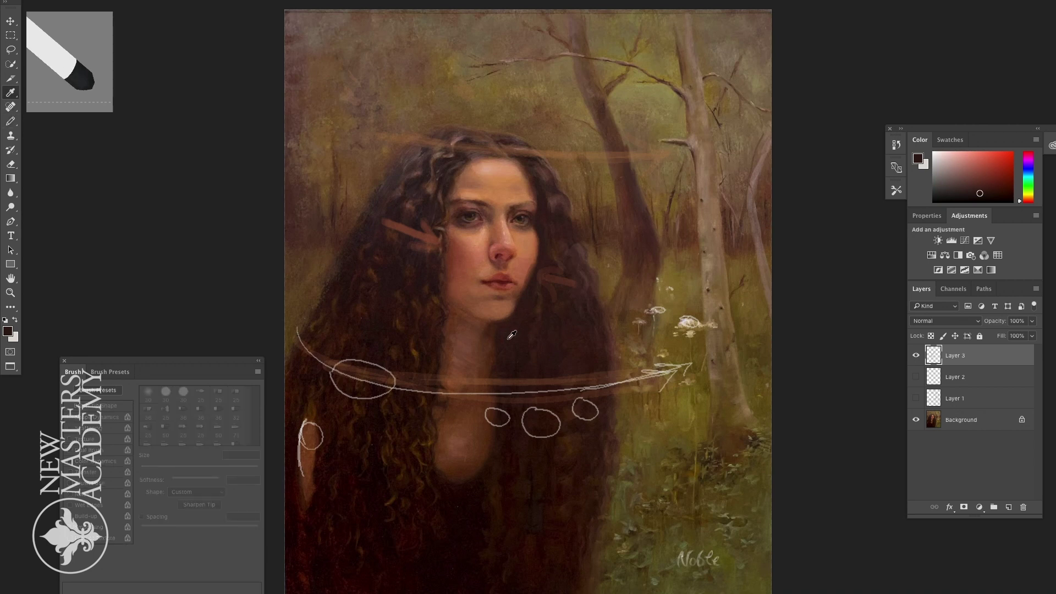
click(506, 338)
key(b)
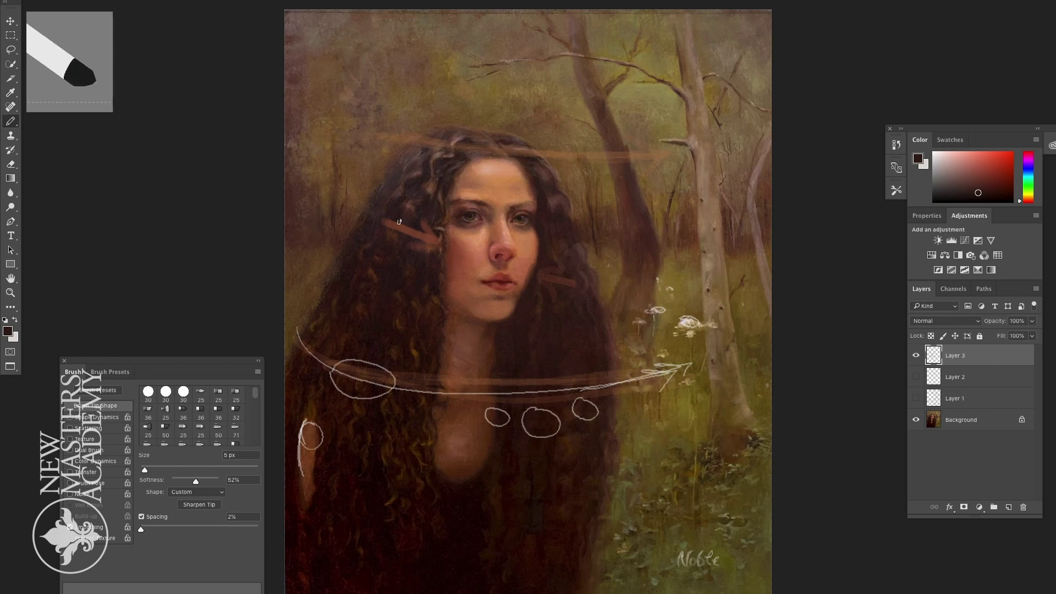
Step: Sample the cheek's red and the peach below the eye, and paint two short light strokes in the dark hair beside the neck
click(11, 92)
click(460, 249)
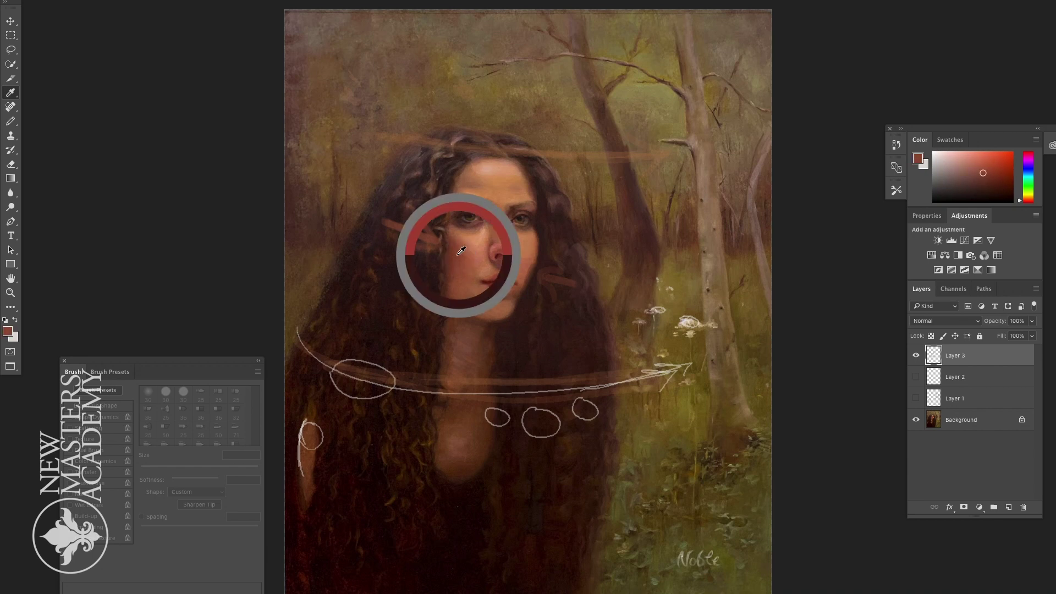
key(b)
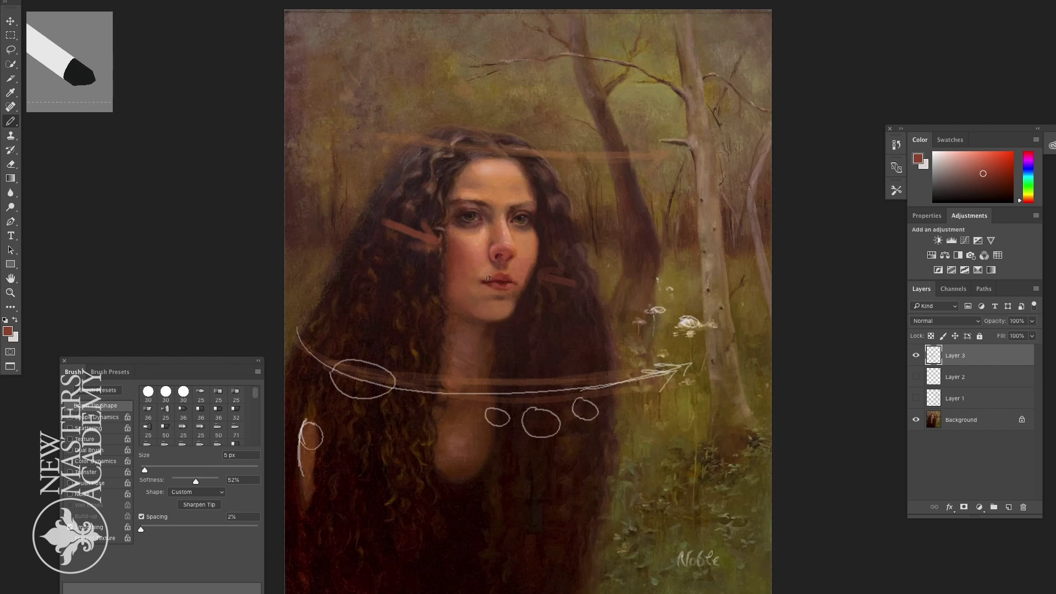
click(11, 92)
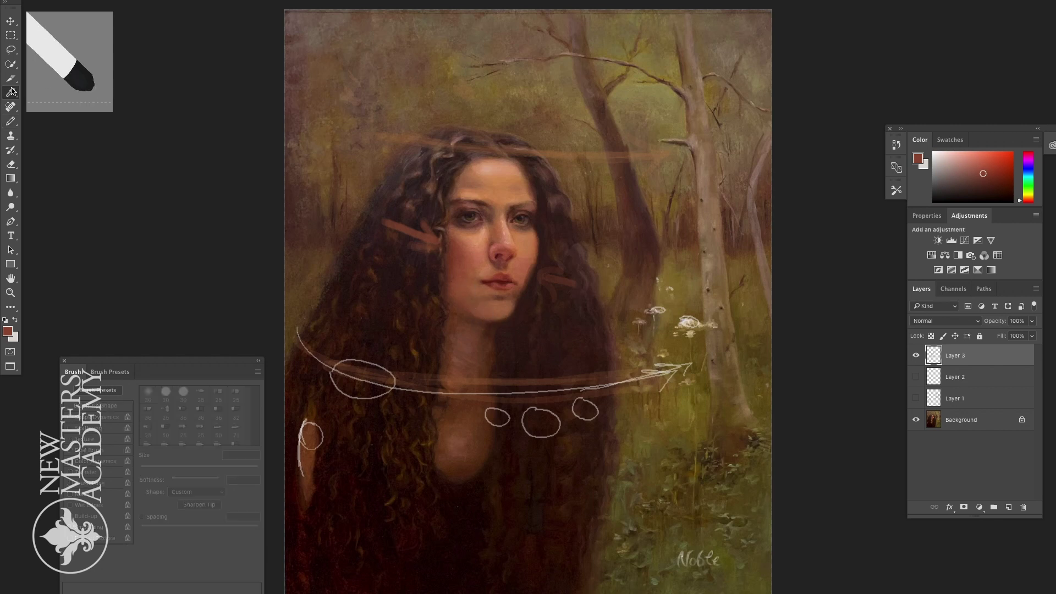
click(476, 242)
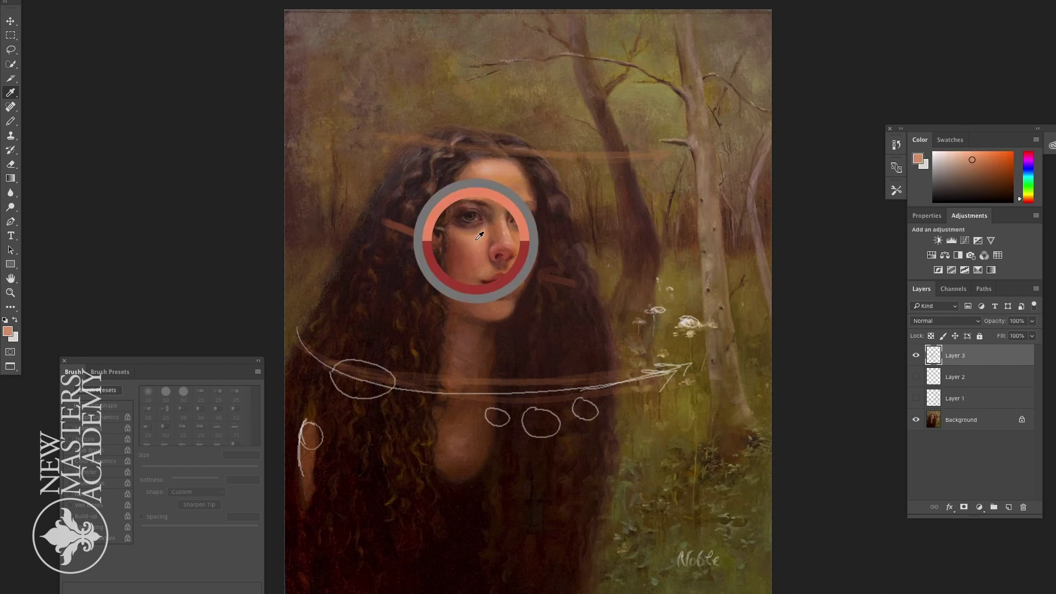
key(b)
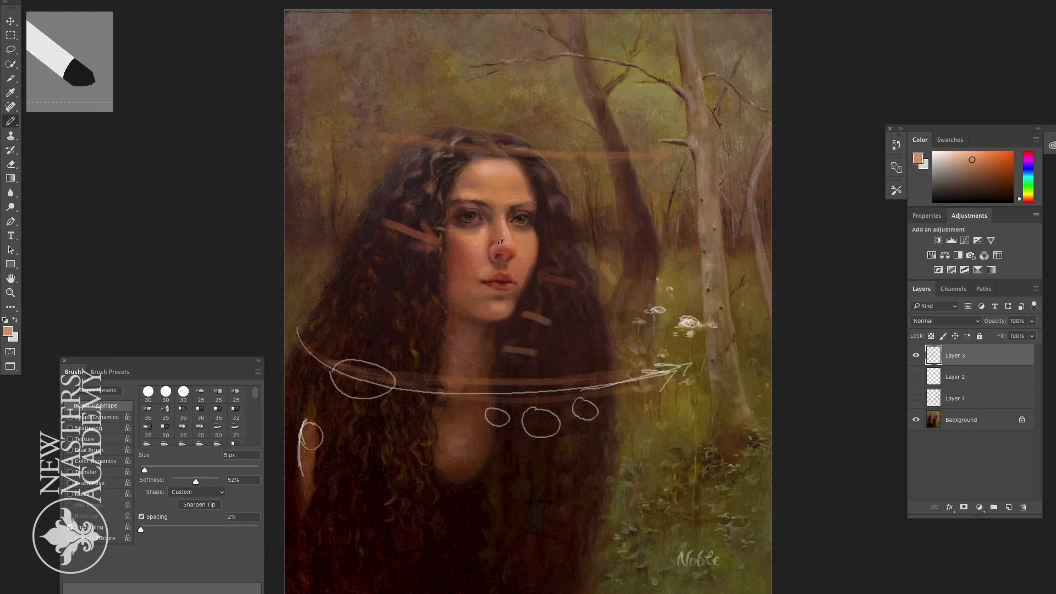
Step: Sample a dark muted red and a stronger red from the tip and underside of the nose as brush colors
click(11, 95)
drag(501, 258, 502, 245)
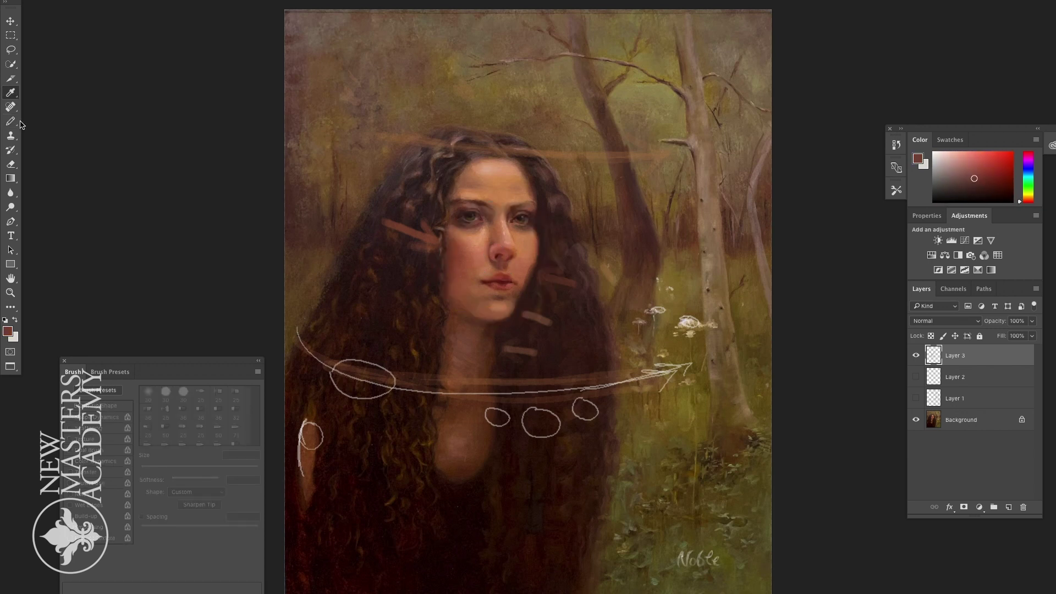
key(b)
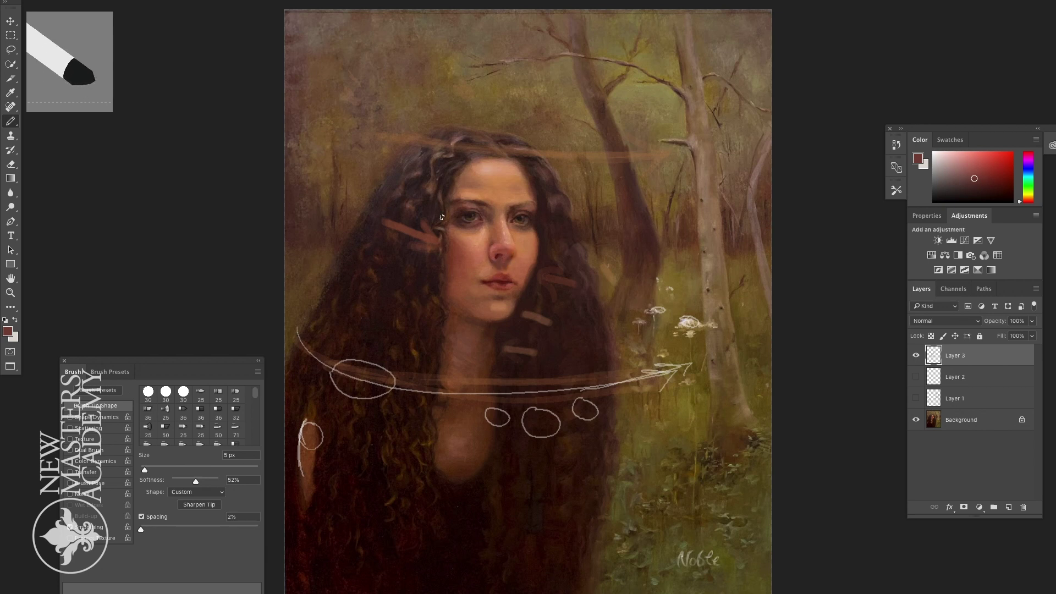
click(10, 93)
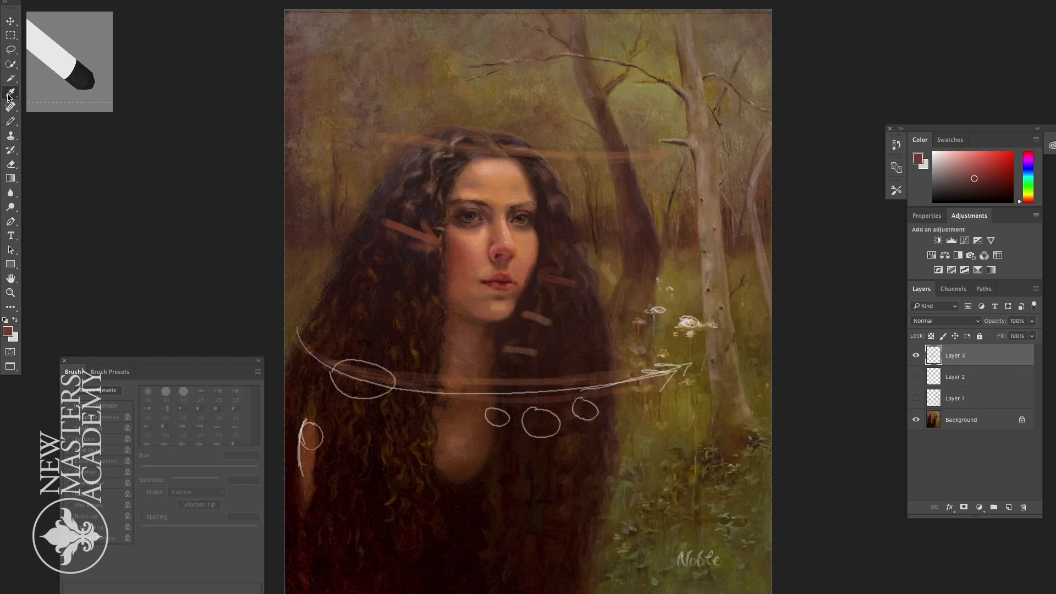
click(505, 255)
key(b)
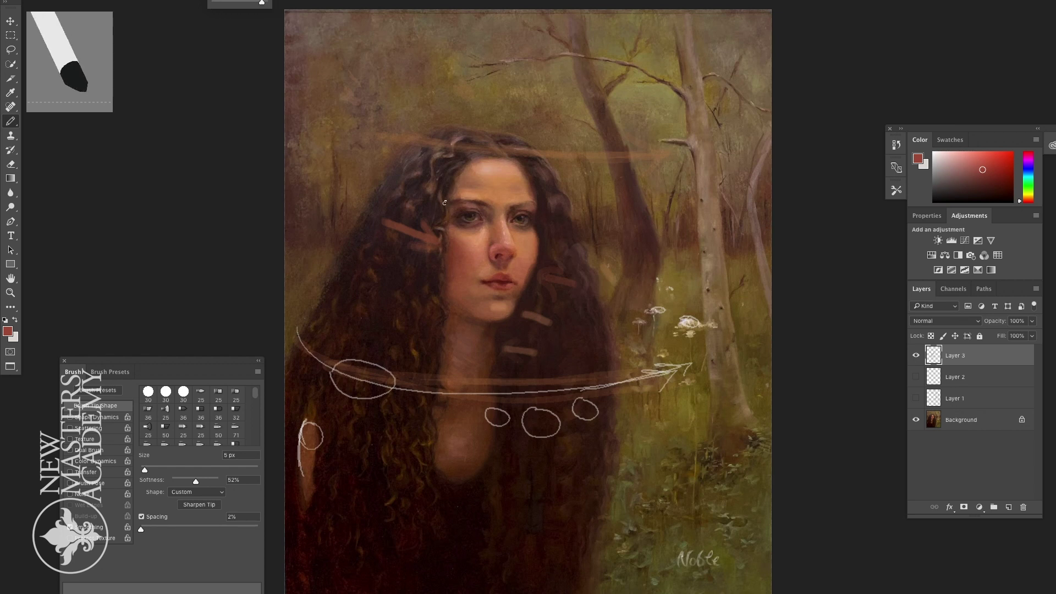
Step: Paint a pale vertical stroke down one side of the face and a black one down the other, and undo both strokes
click(942, 161)
mouse_move(465, 156)
mouse_down()
mouse_move(463, 338)
mouse_move(473, 350)
mouse_up()
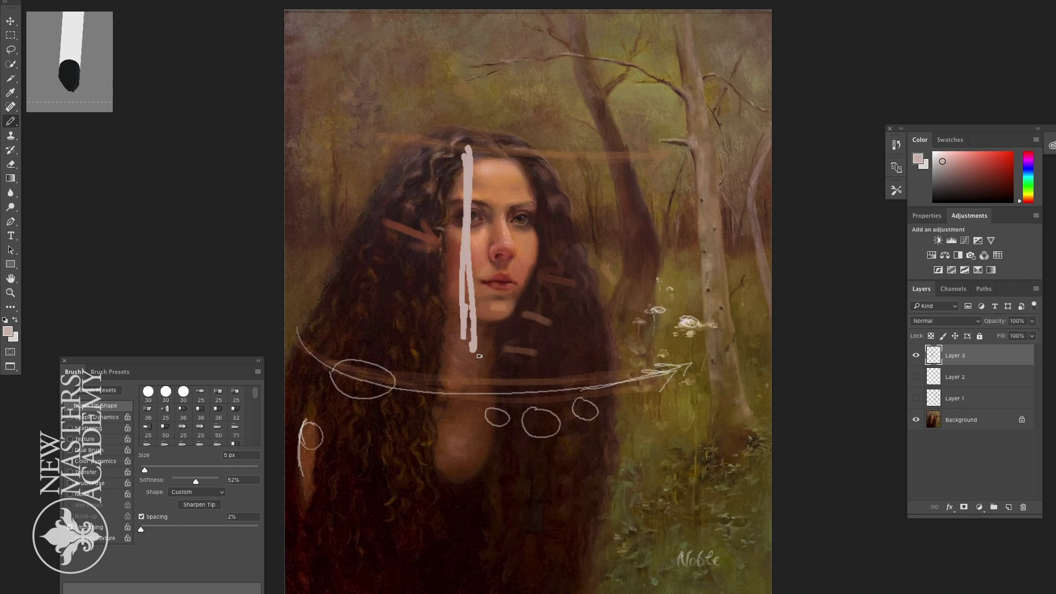
mouse_move(954, 177)
mouse_down()
mouse_move(944, 159)
mouse_move(934, 199)
mouse_up()
drag(522, 177, 527, 295)
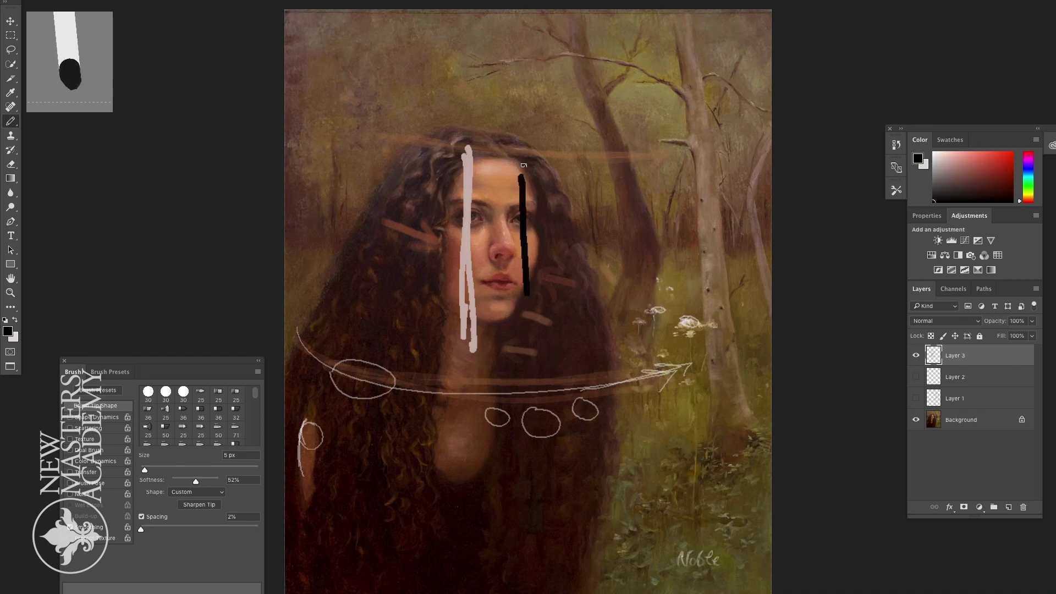
key(ctrl+alt+z)
key(ctrl+alt+z)
key(ctrl+alt+z)
key(ctrl+alt+z)
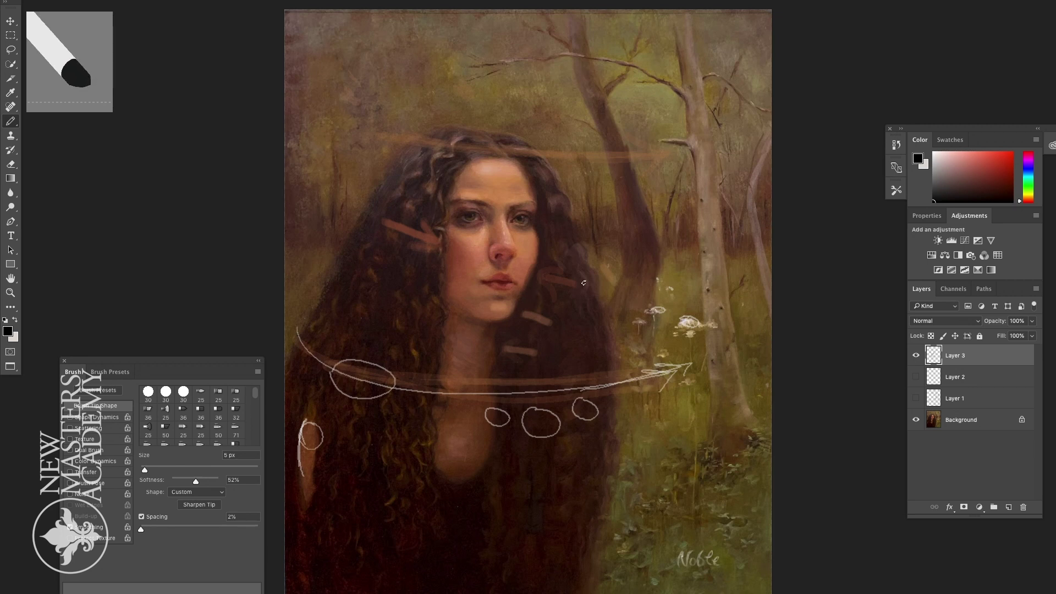
Step: Paint a near-white earring dab in the hair beside the jaw and an orange one in the hair on the opposite side
click(940, 156)
drag(533, 293, 533, 297)
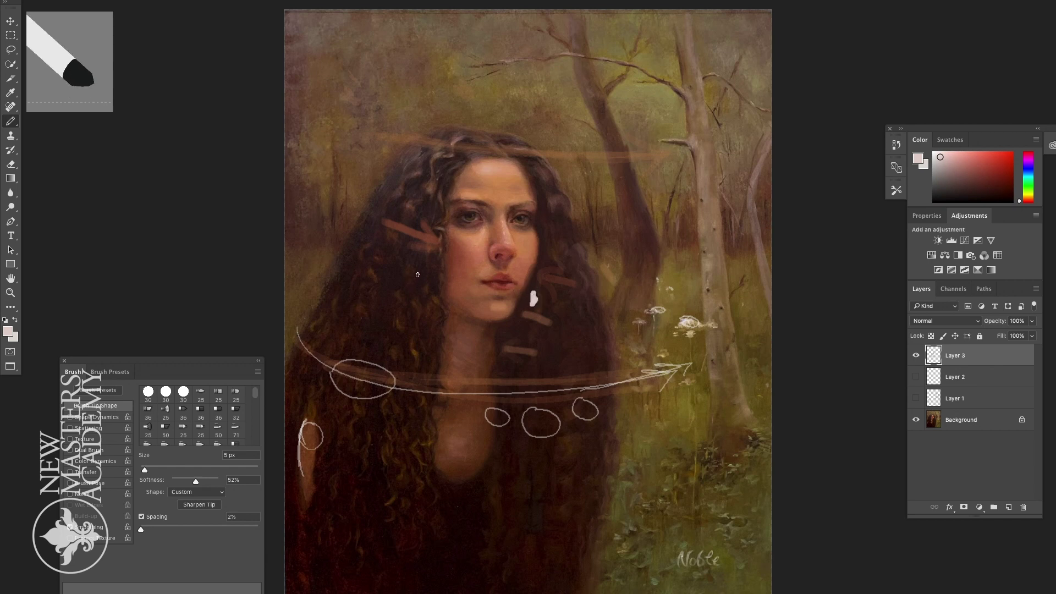
click(1027, 199)
click(988, 163)
mouse_move(418, 290)
mouse_down()
mouse_move(419, 305)
mouse_move(420, 285)
mouse_up()
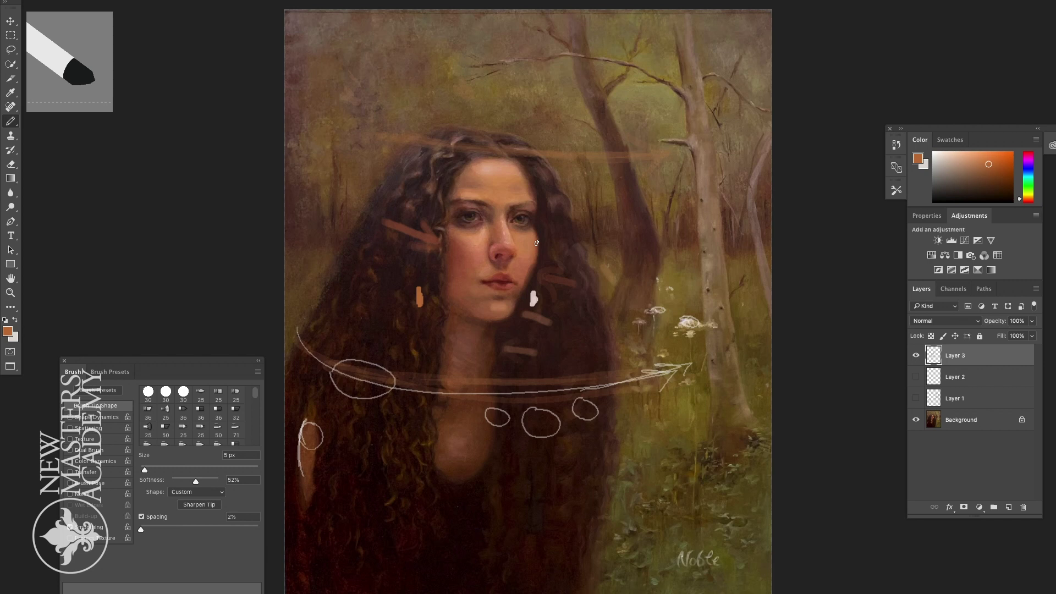
Step: Draw an upward and a downward orange arrow side by side in the background above the head
mouse_move(389, 110)
mouse_down()
mouse_move(394, 53)
mouse_move(385, 65)
mouse_move(468, 88)
mouse_up()
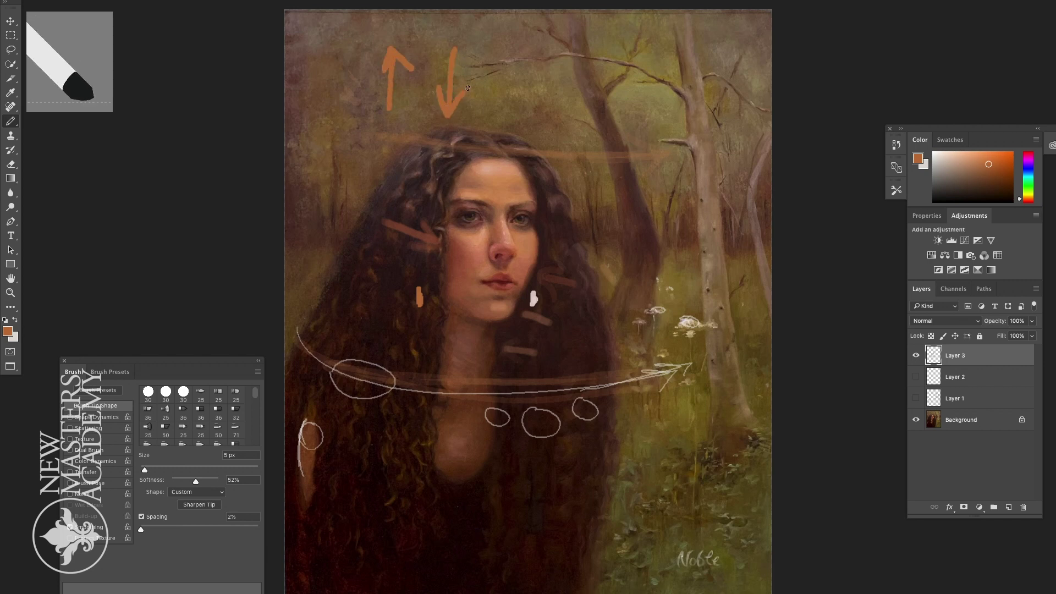